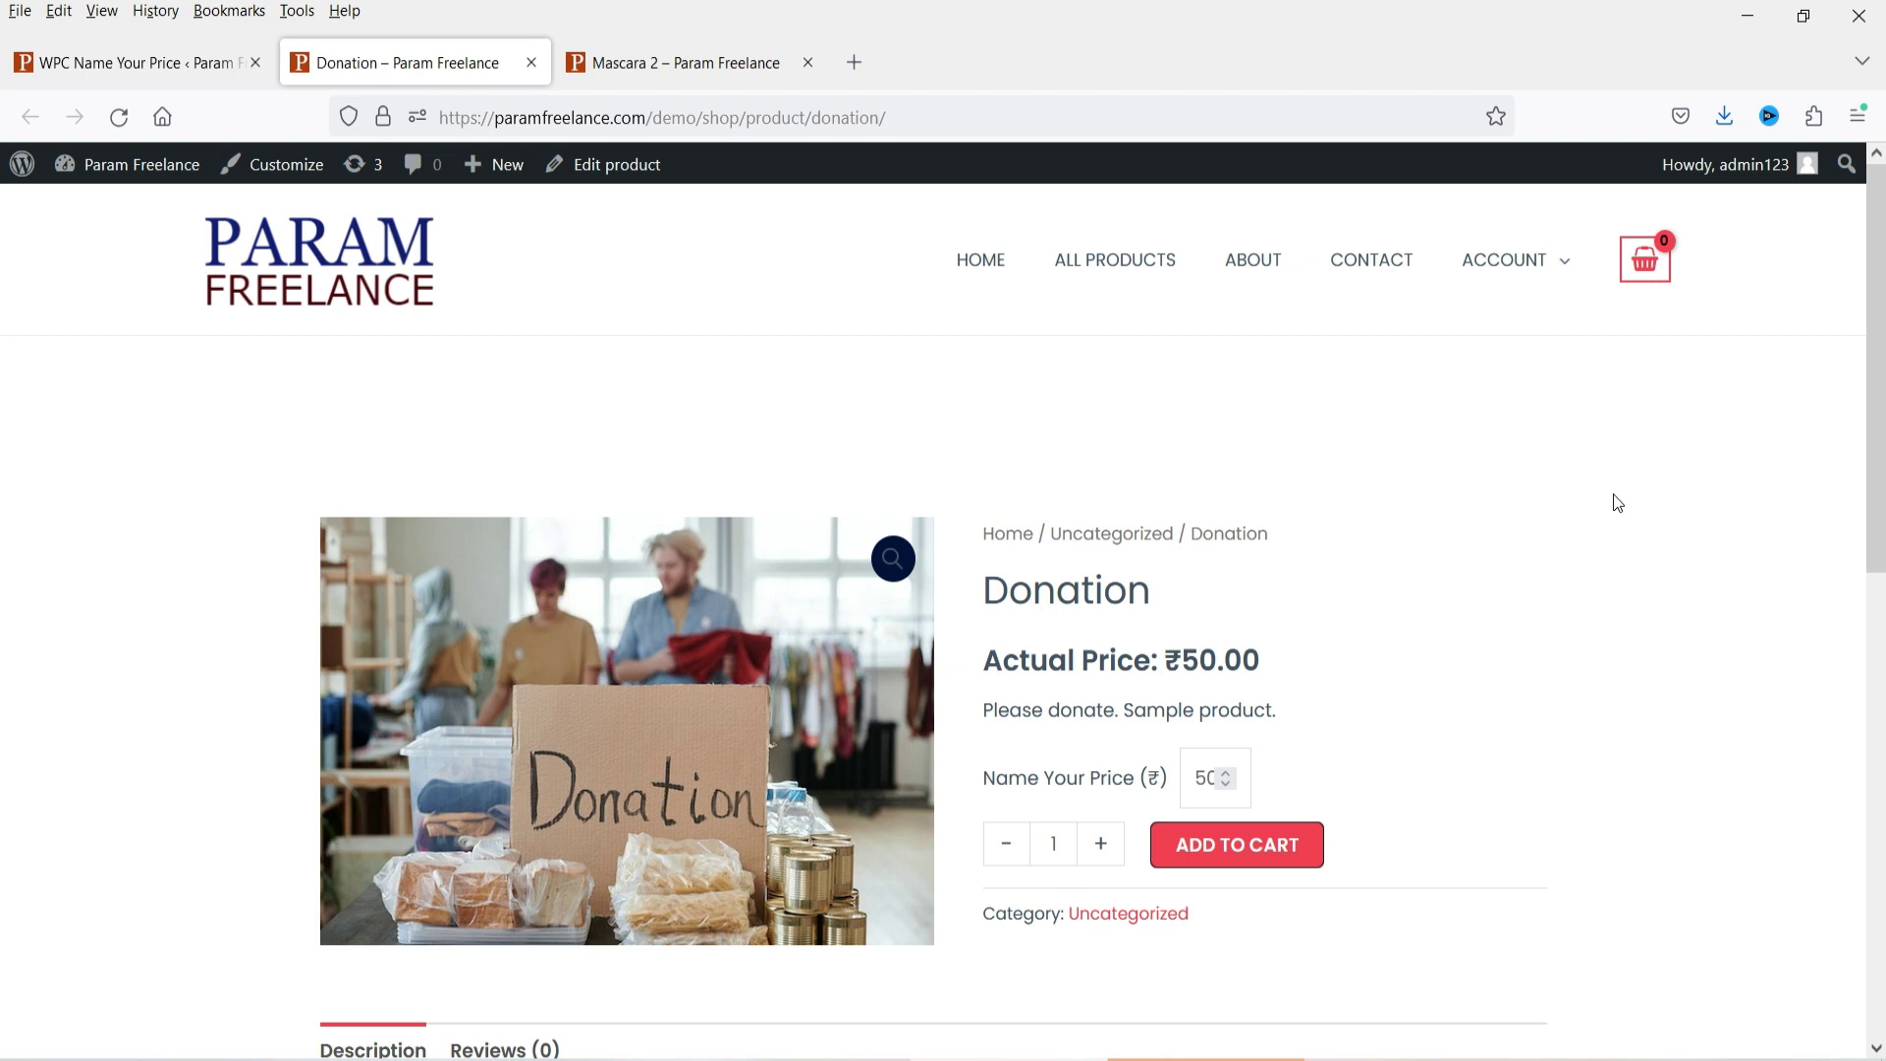
# - Inspect the Donation's ₹50.00 Actual Price line on its product page
pyautogui.scroll(-1, 1562, 504)
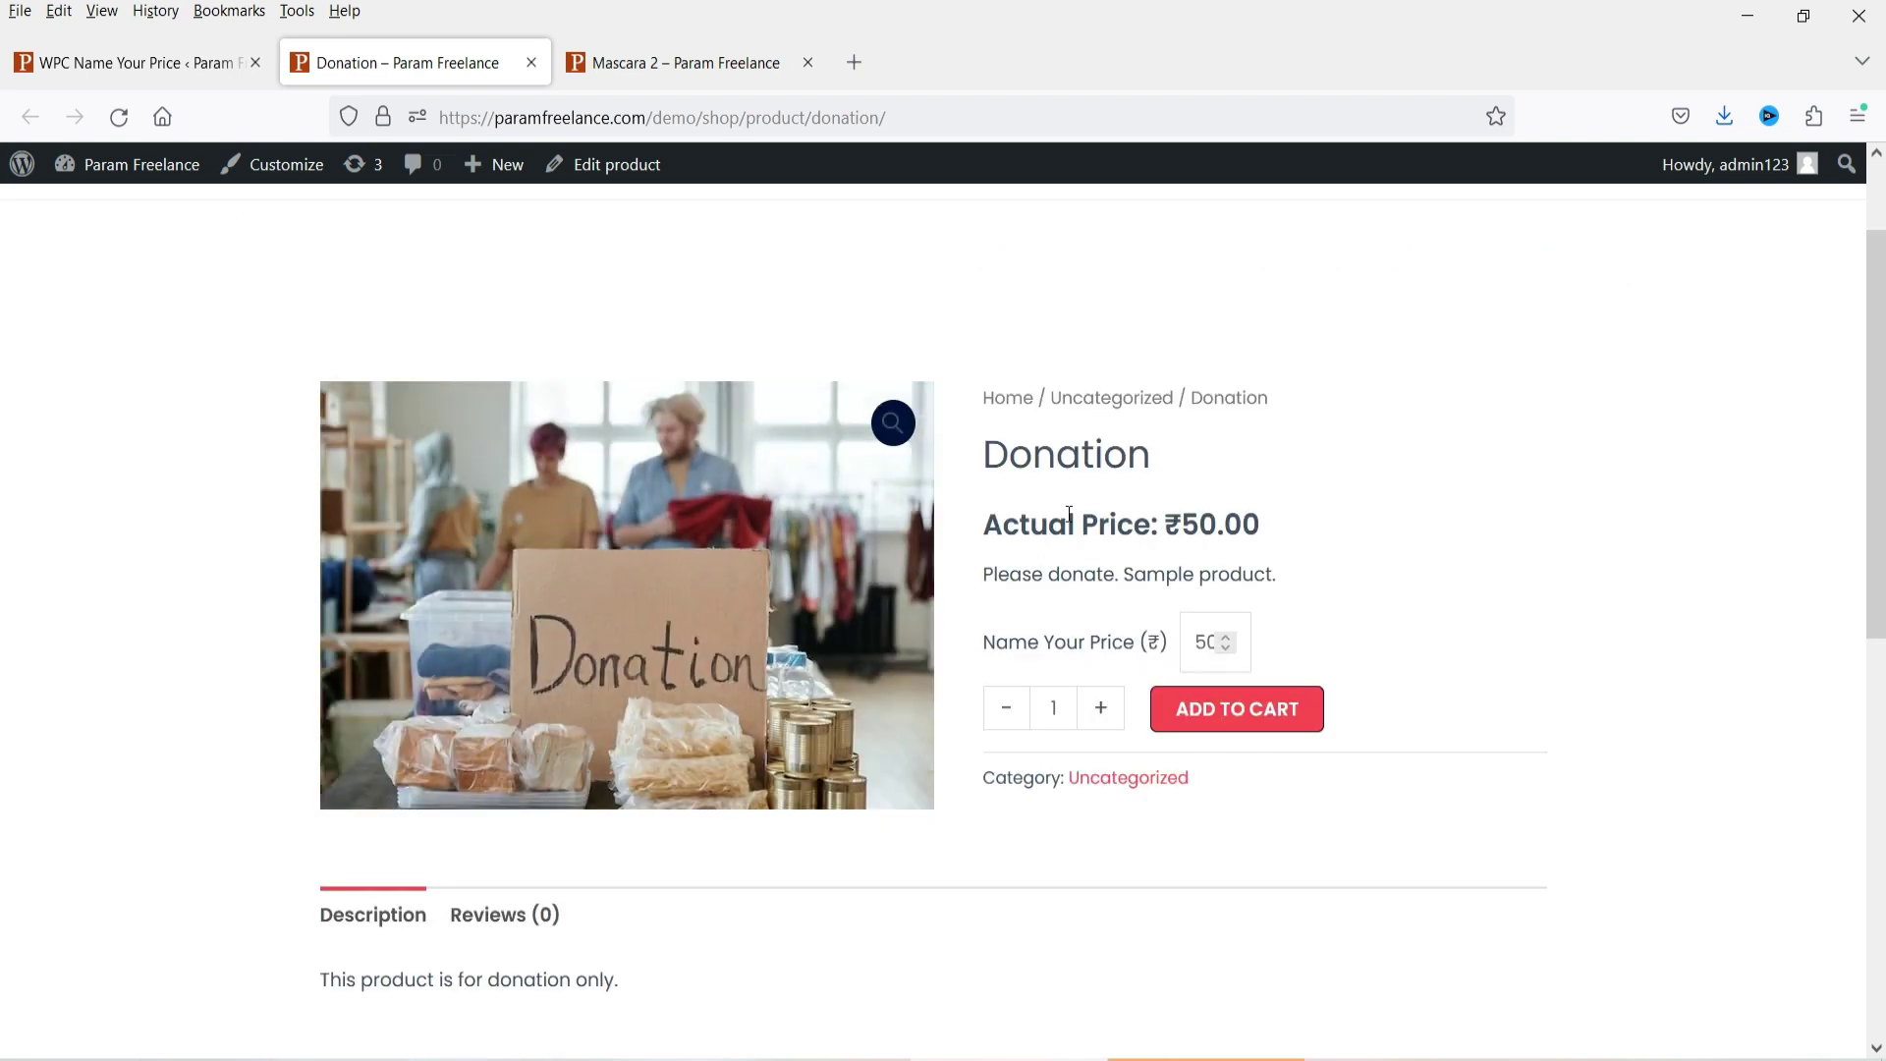
pyautogui.moveTo(985, 524); pyautogui.dragTo(1267, 542)
pyautogui.click(1367, 535)
pyautogui.doubleClick(1260, 524)
pyautogui.click(1318, 550)
pyautogui.doubleClick(1252, 520)
pyautogui.click(1420, 547)
pyautogui.doubleClick(1206, 522)
pyautogui.click(1420, 527)
# - Raise the Donation's named price in steps of 10, from 50 to 150
pyautogui.click(1227, 638)
pyautogui.click(1228, 639)
pyautogui.click(1227, 638)
pyautogui.click(1228, 639)
pyautogui.click(1228, 639)
pyautogui.click(1228, 638)
pyautogui.click(1228, 638)
pyautogui.click(1227, 638)
pyautogui.click(1227, 638)
pyautogui.click(1224, 639)
# - Change the named price to ₹250.00, add the Donation to the cart, then go to Mascara 2
pyautogui.moveTo(1200, 641); pyautogui.dragTo(1745, 677)
pyautogui.write('50')
pyautogui.click(1283, 724)
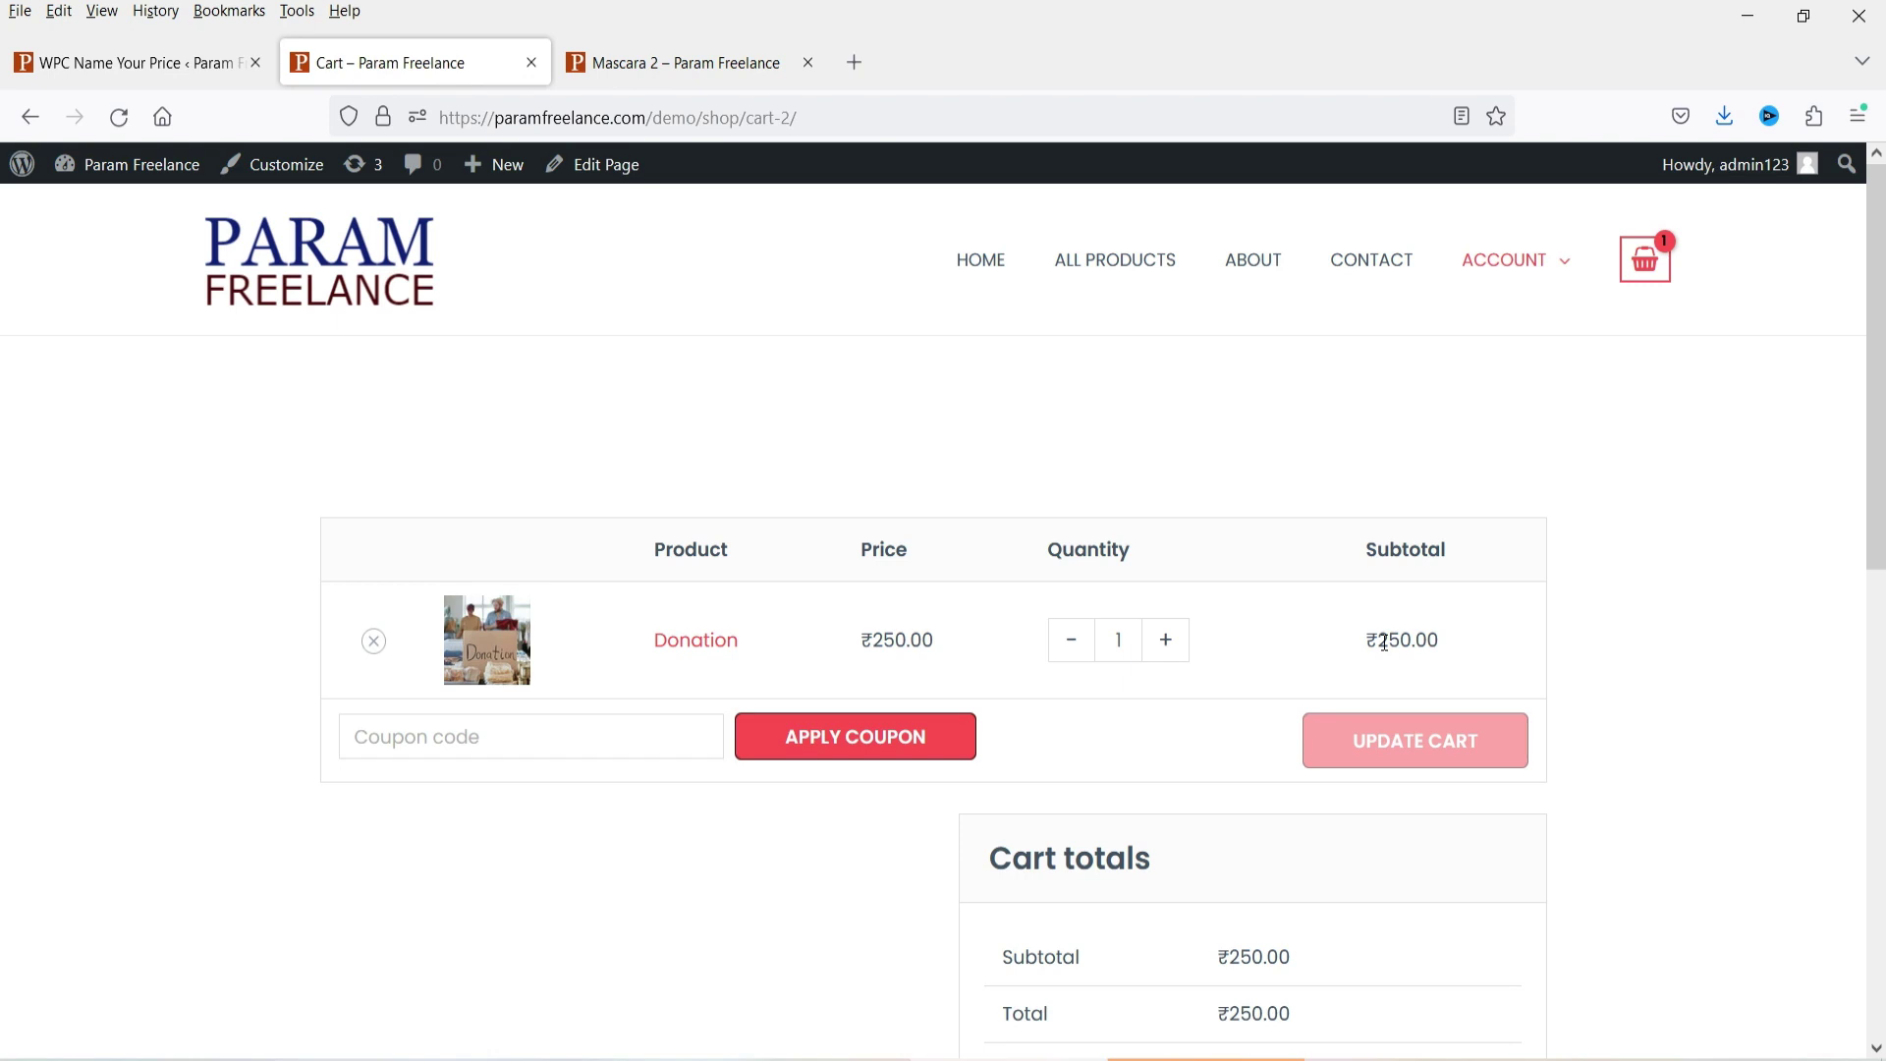
pyautogui.click(695, 63)
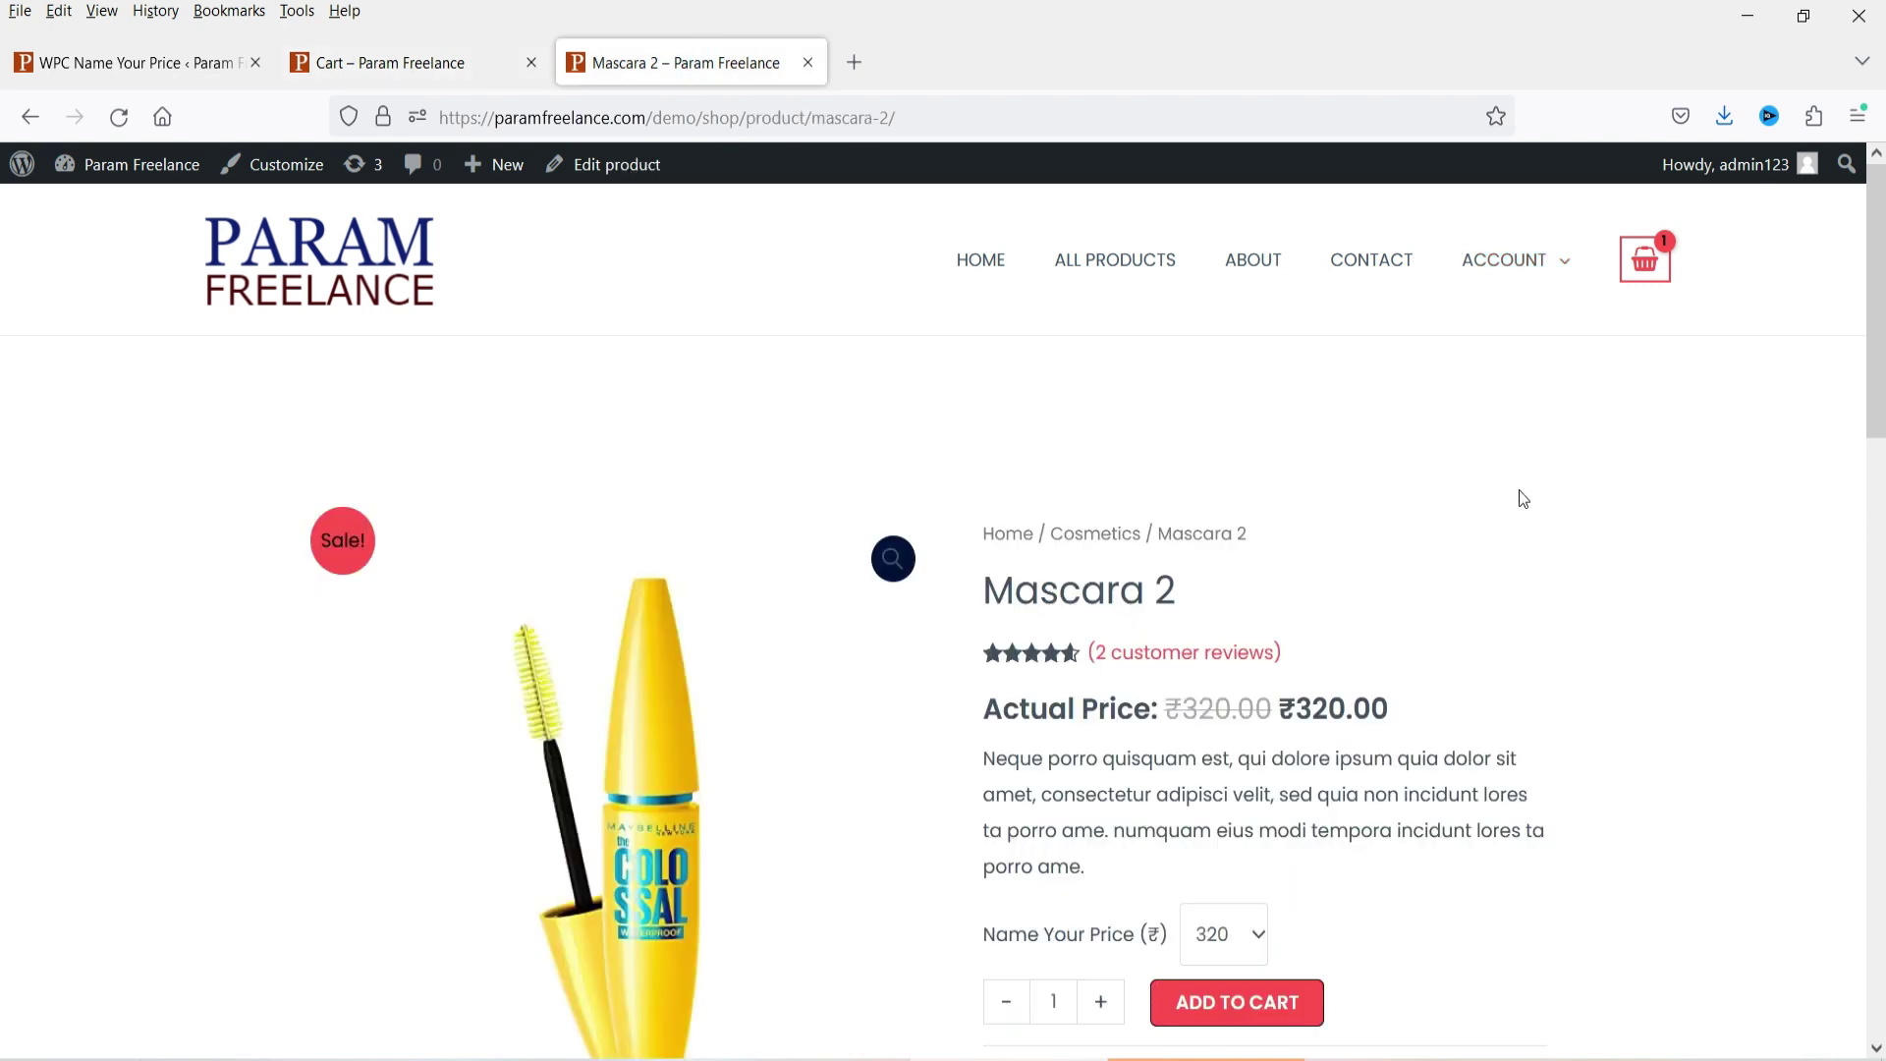
# - Pick 375 instead of 320 from Mascara 2's preset Name Your Price list
pyautogui.scroll(-3, 1476, 509)
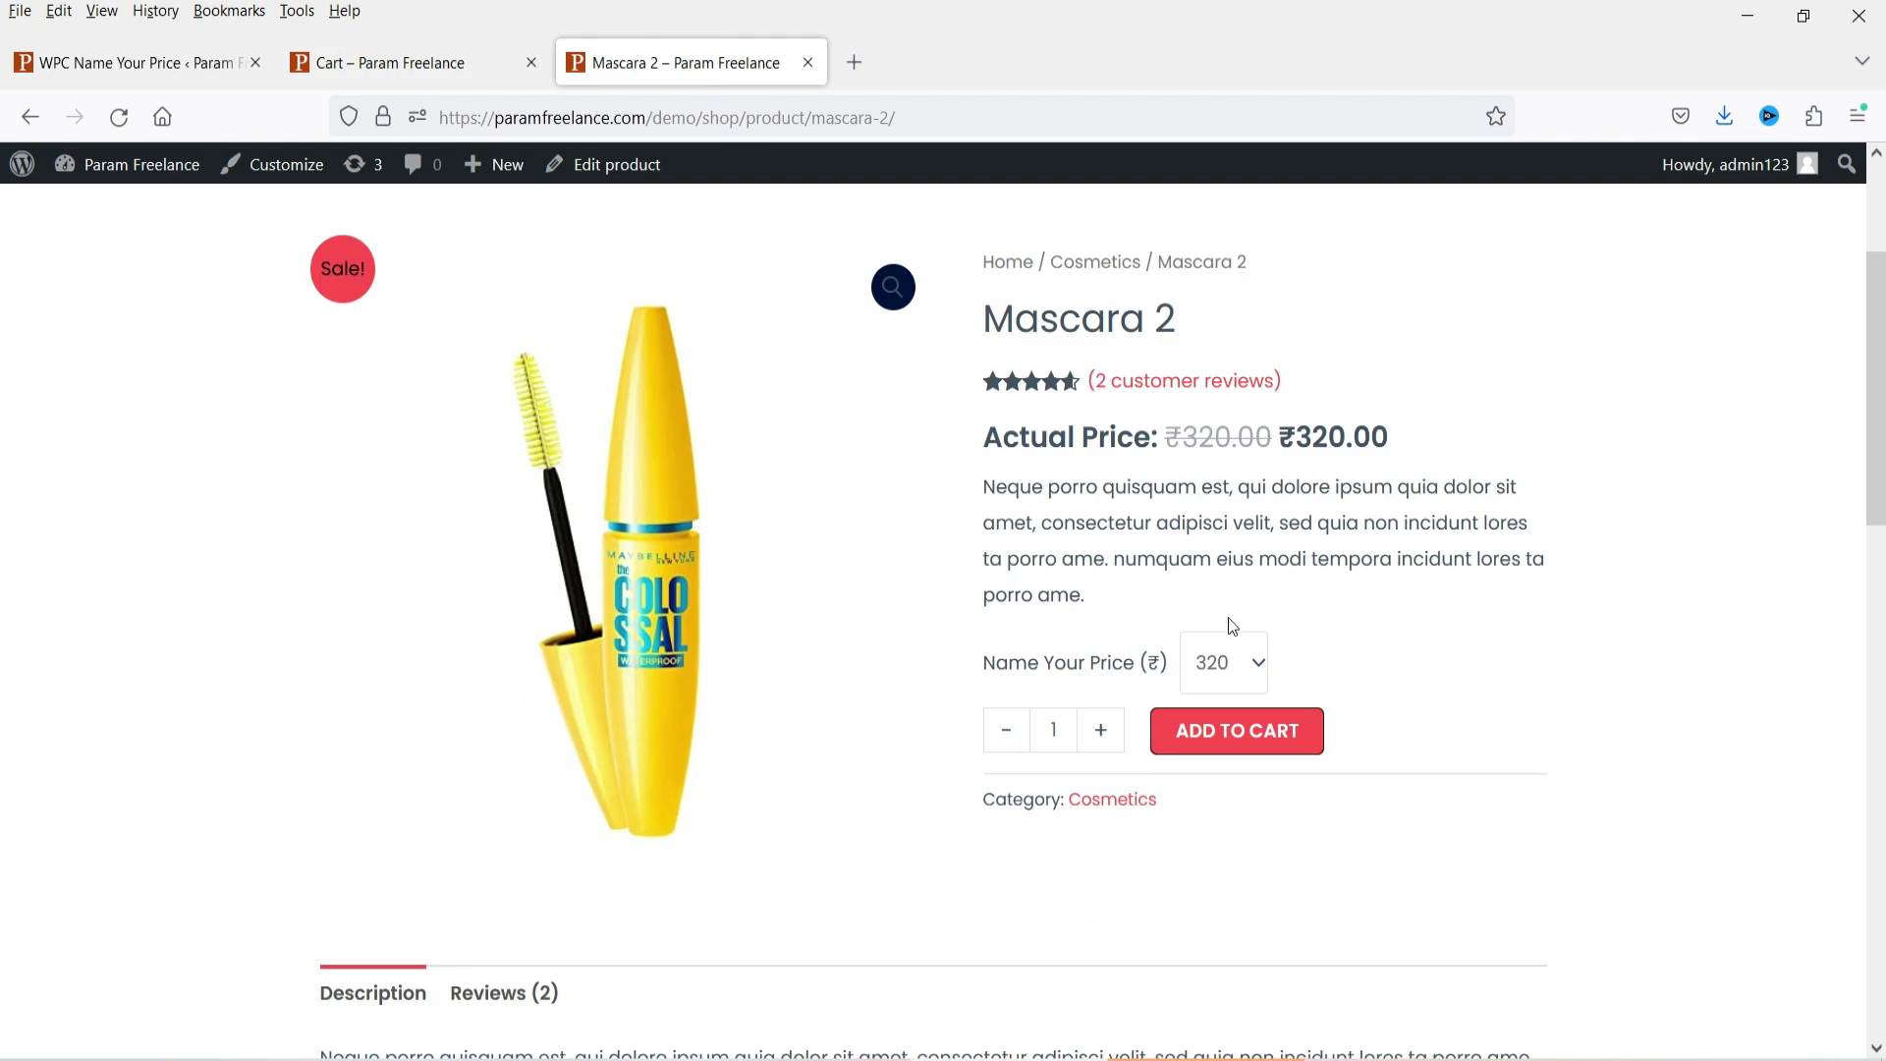
pyautogui.click(1260, 667)
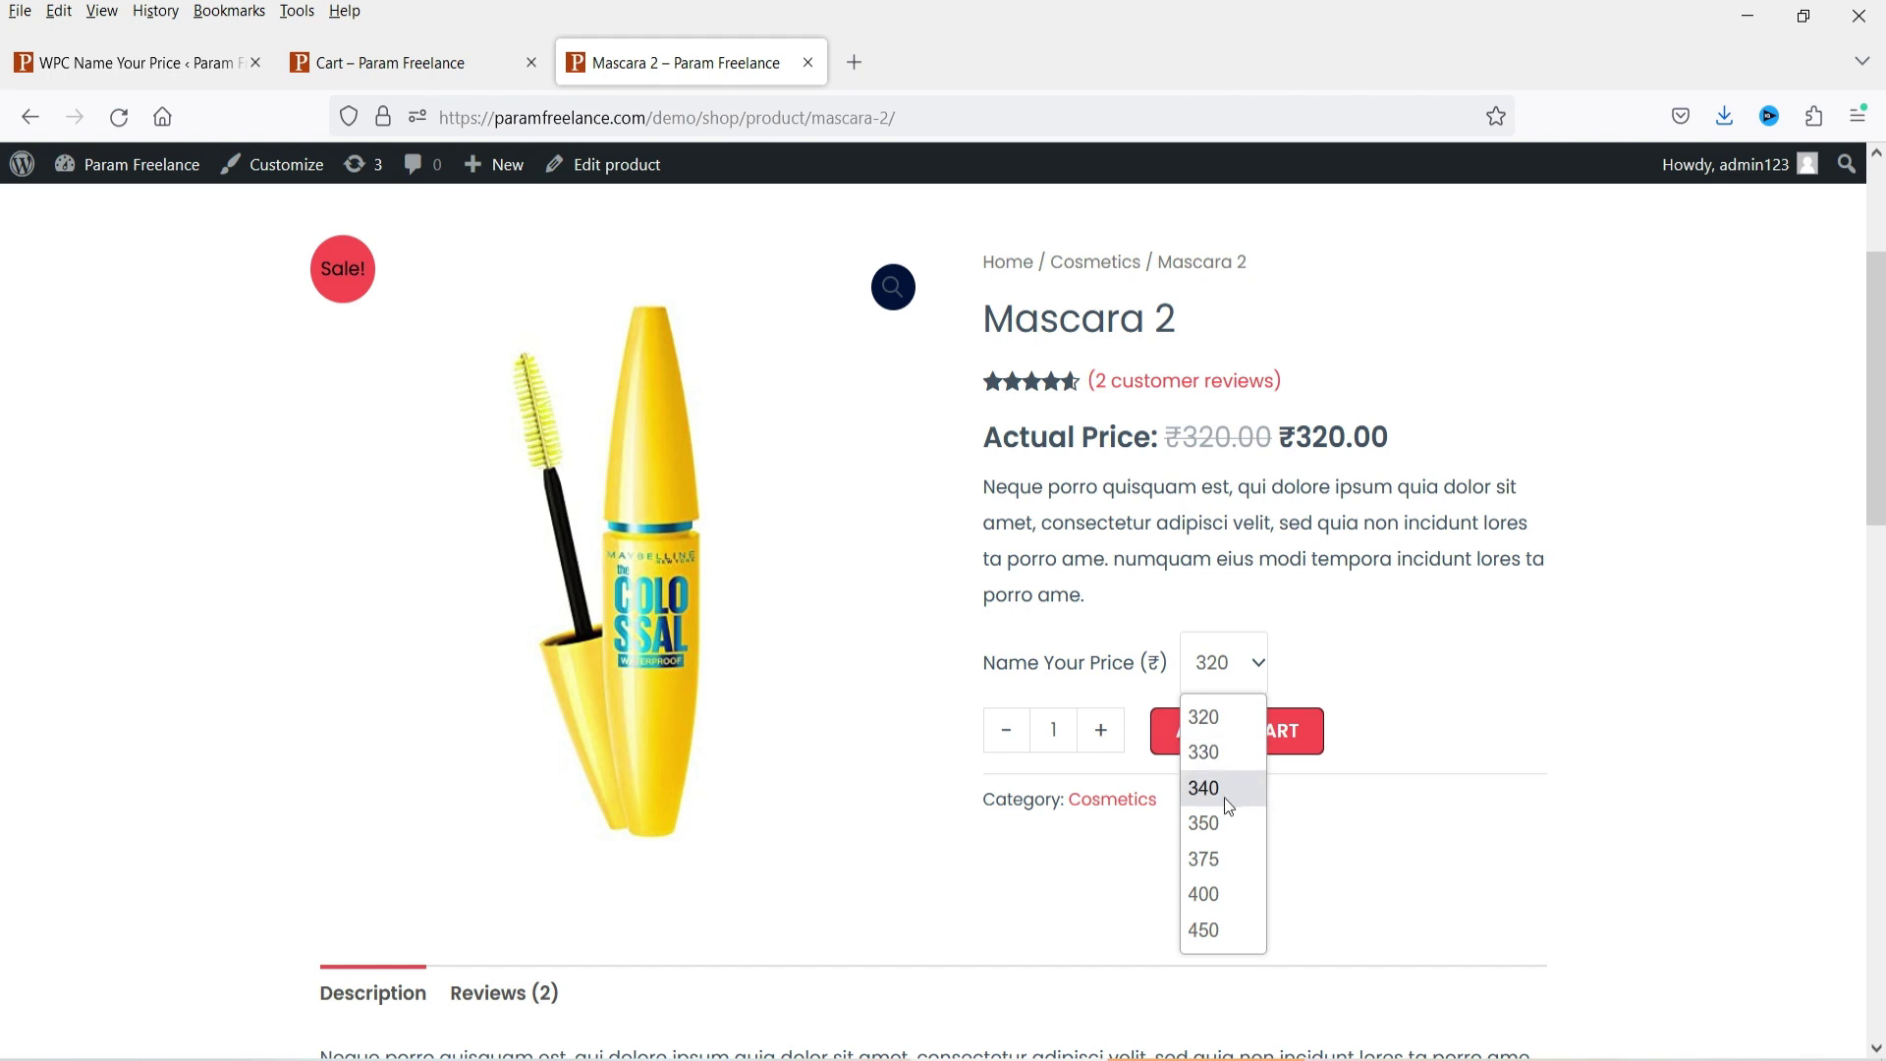
pyautogui.click(1432, 615)
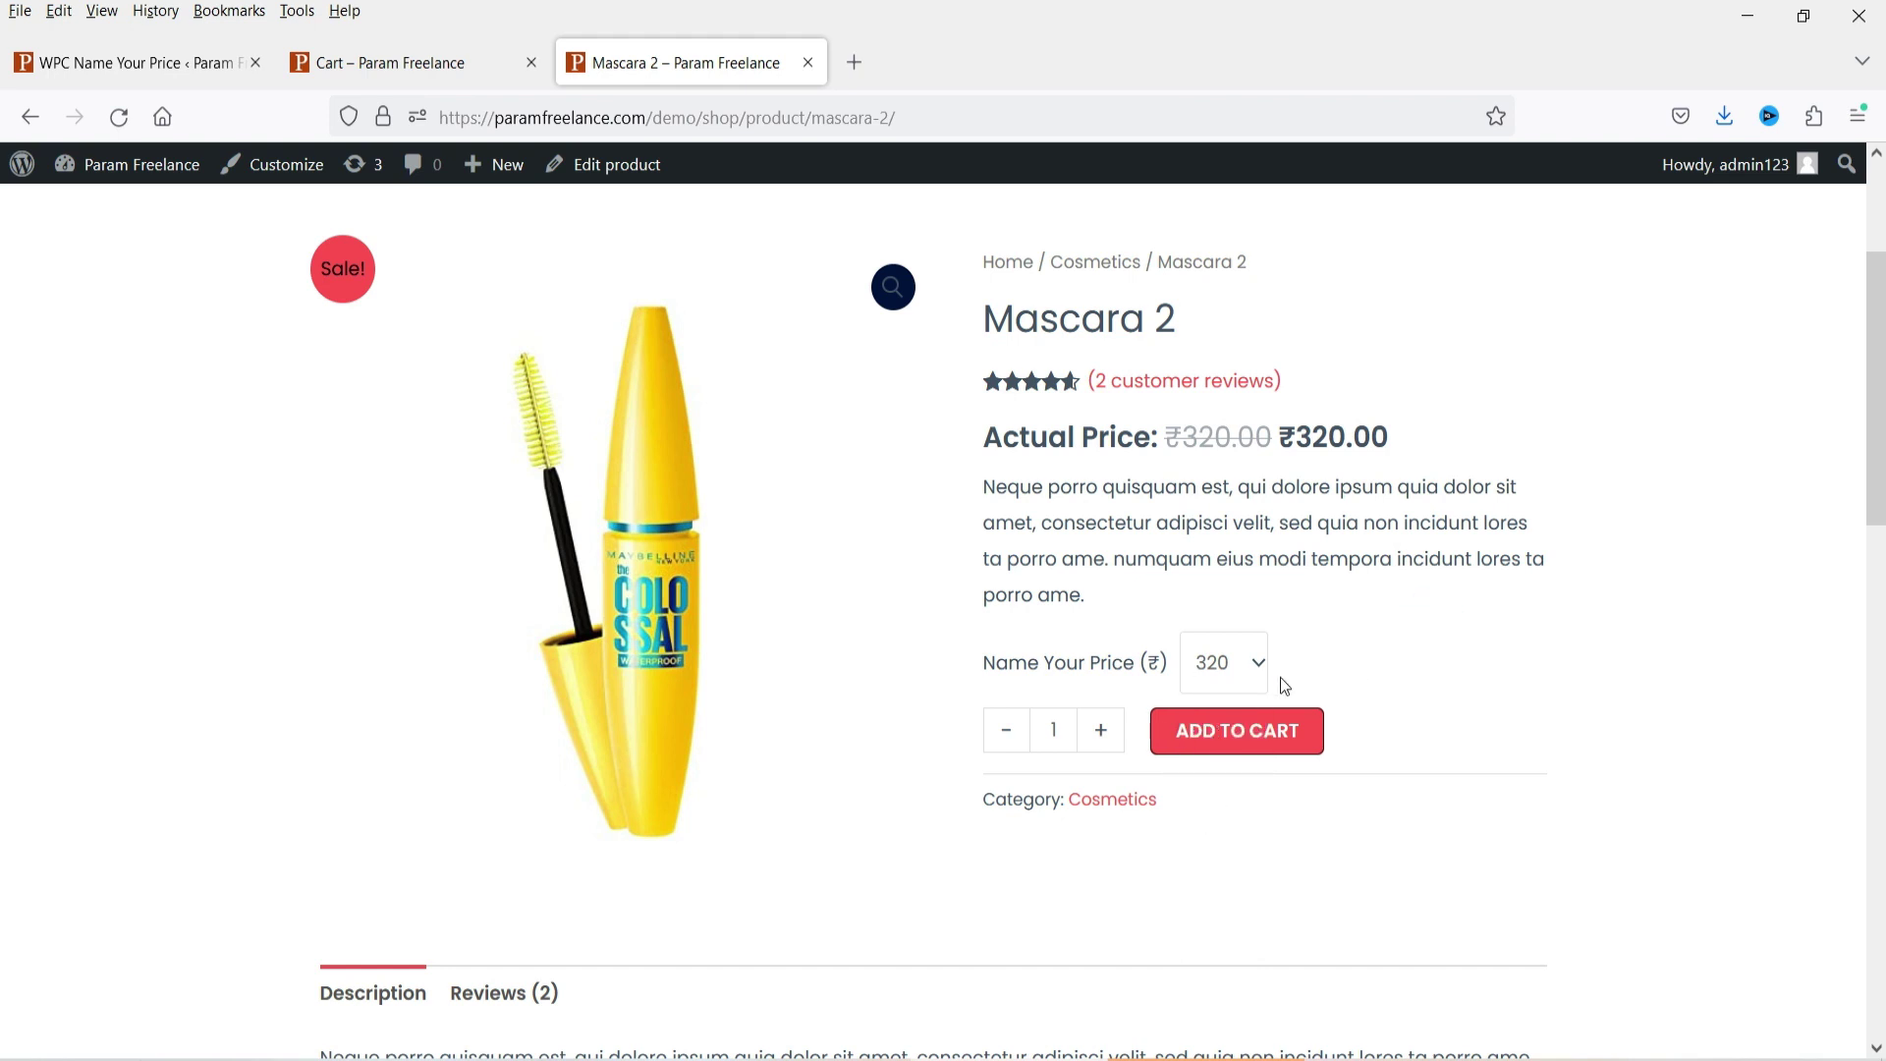
pyautogui.click(1256, 664)
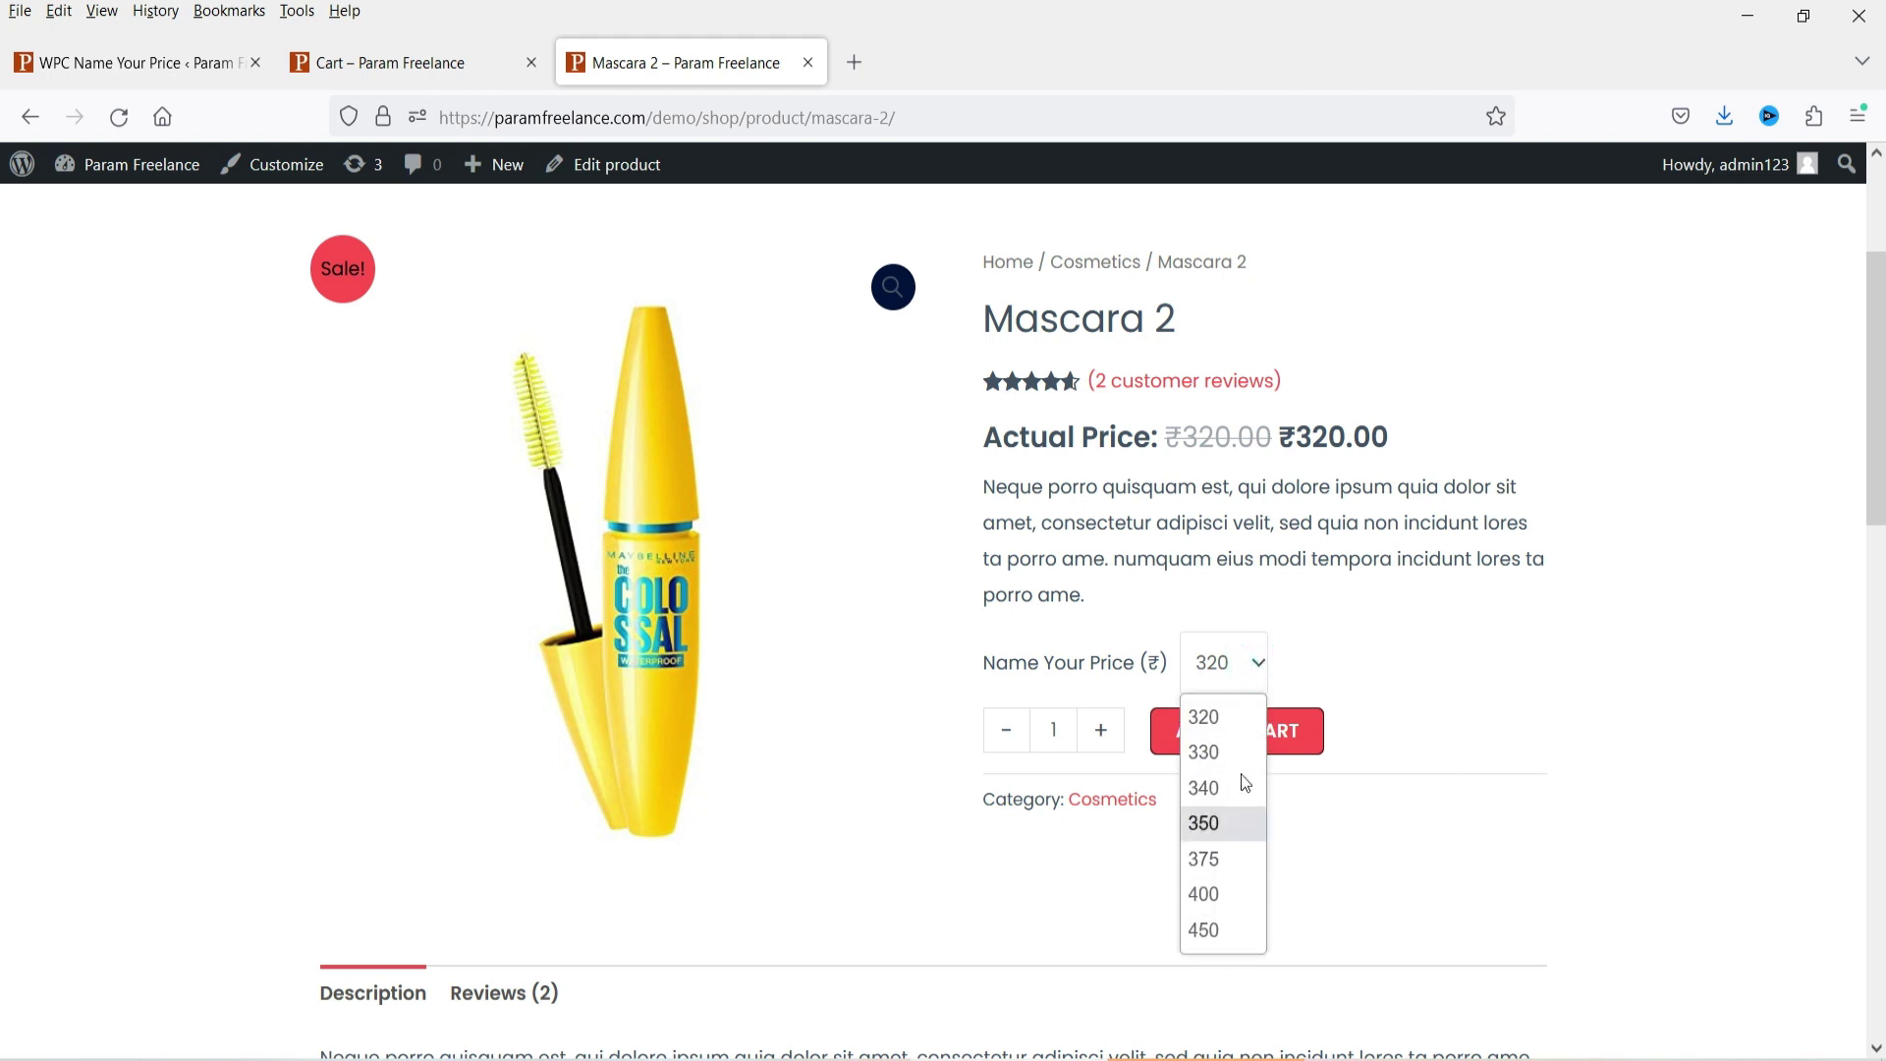
pyautogui.click(1233, 656)
pyautogui.click(1270, 668)
pyautogui.click(1207, 857)
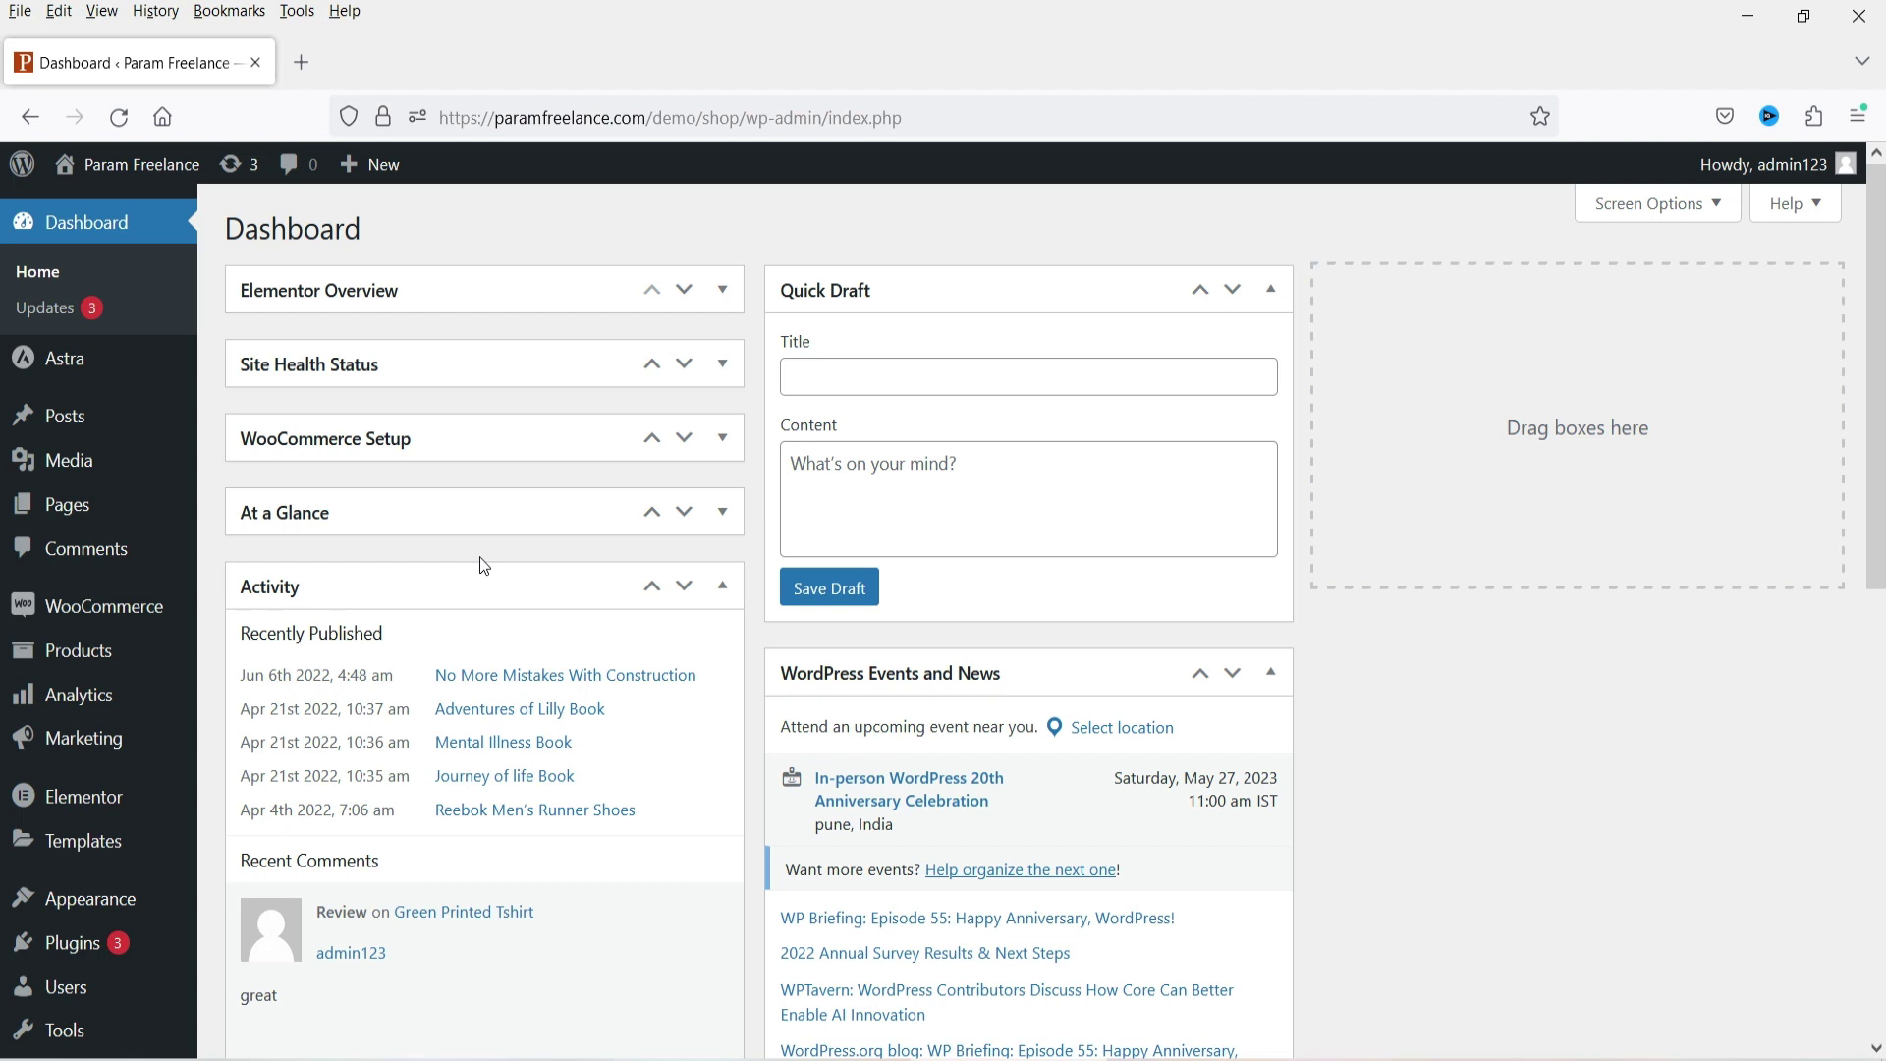
# - Search new plugins for 'name your price', then install and activate WPC Name Your Price
pyautogui.moveTo(118, 944)
pyautogui.click(275, 948)
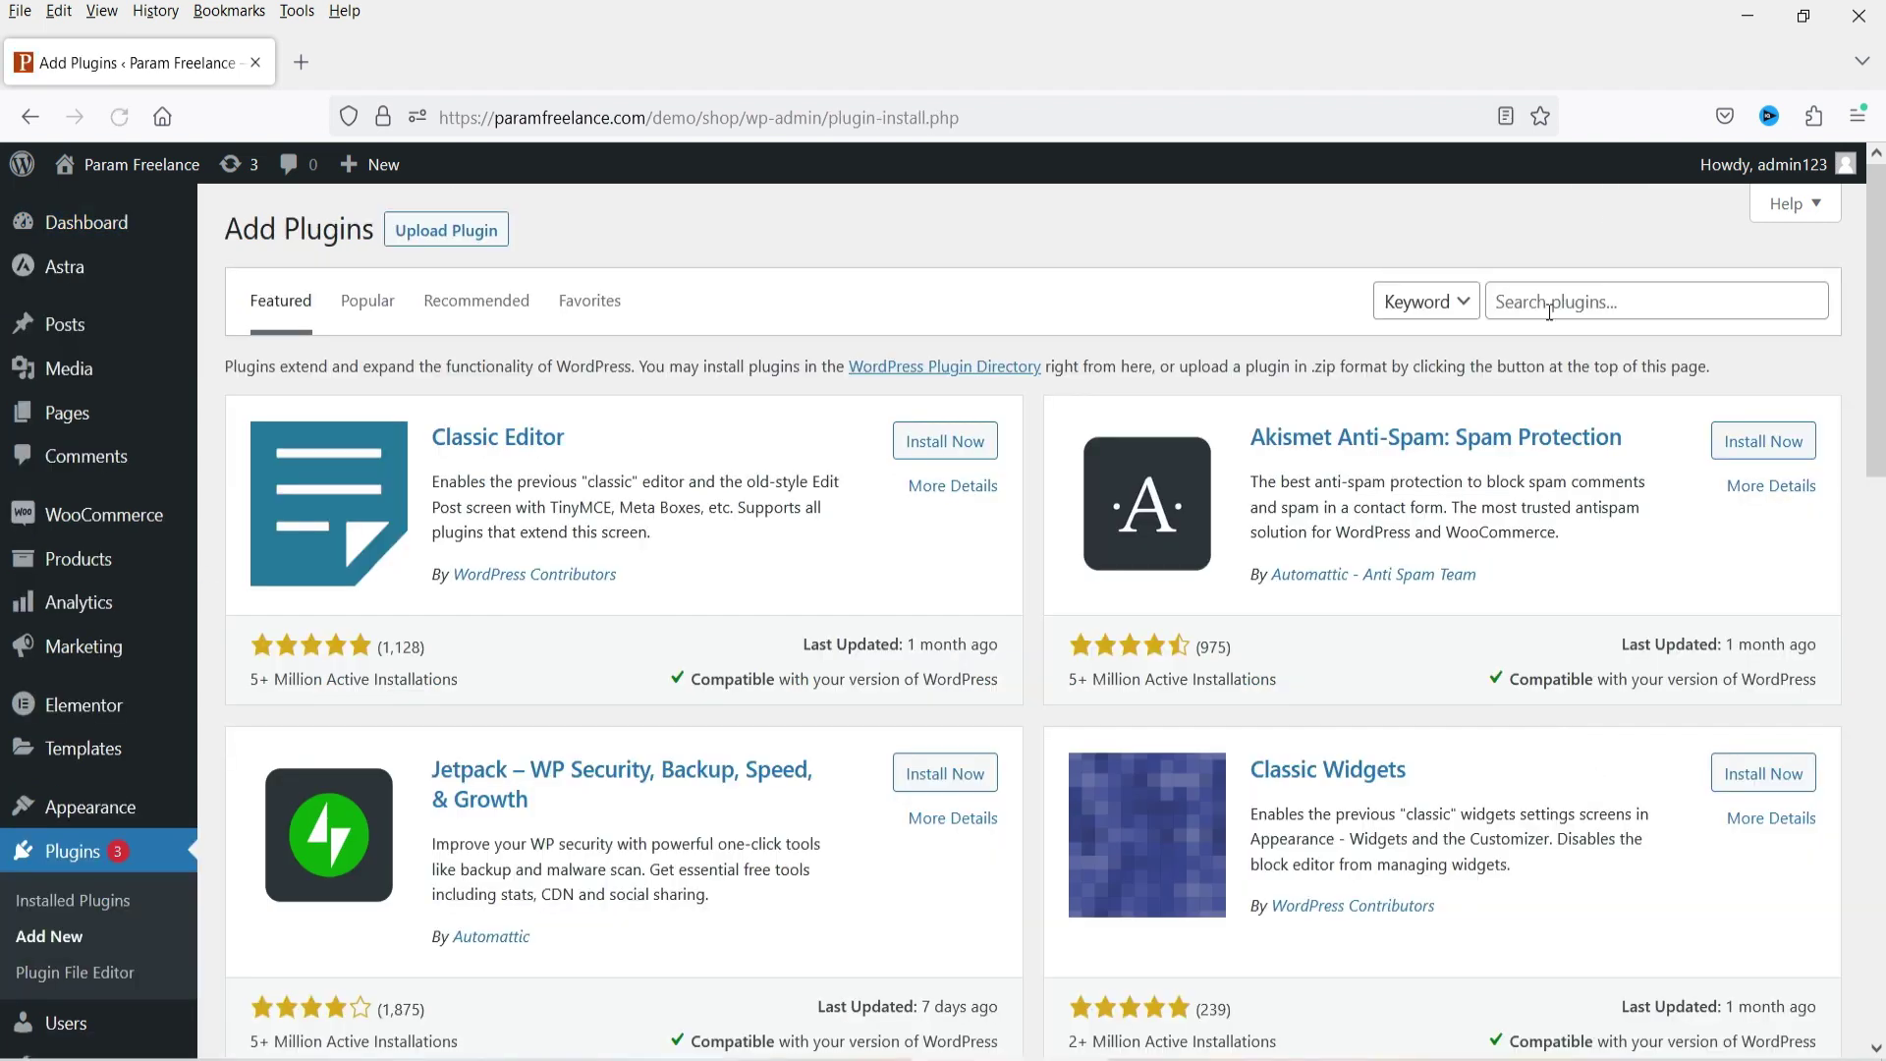
pyautogui.click(1547, 301)
pyautogui.write('name your pri')
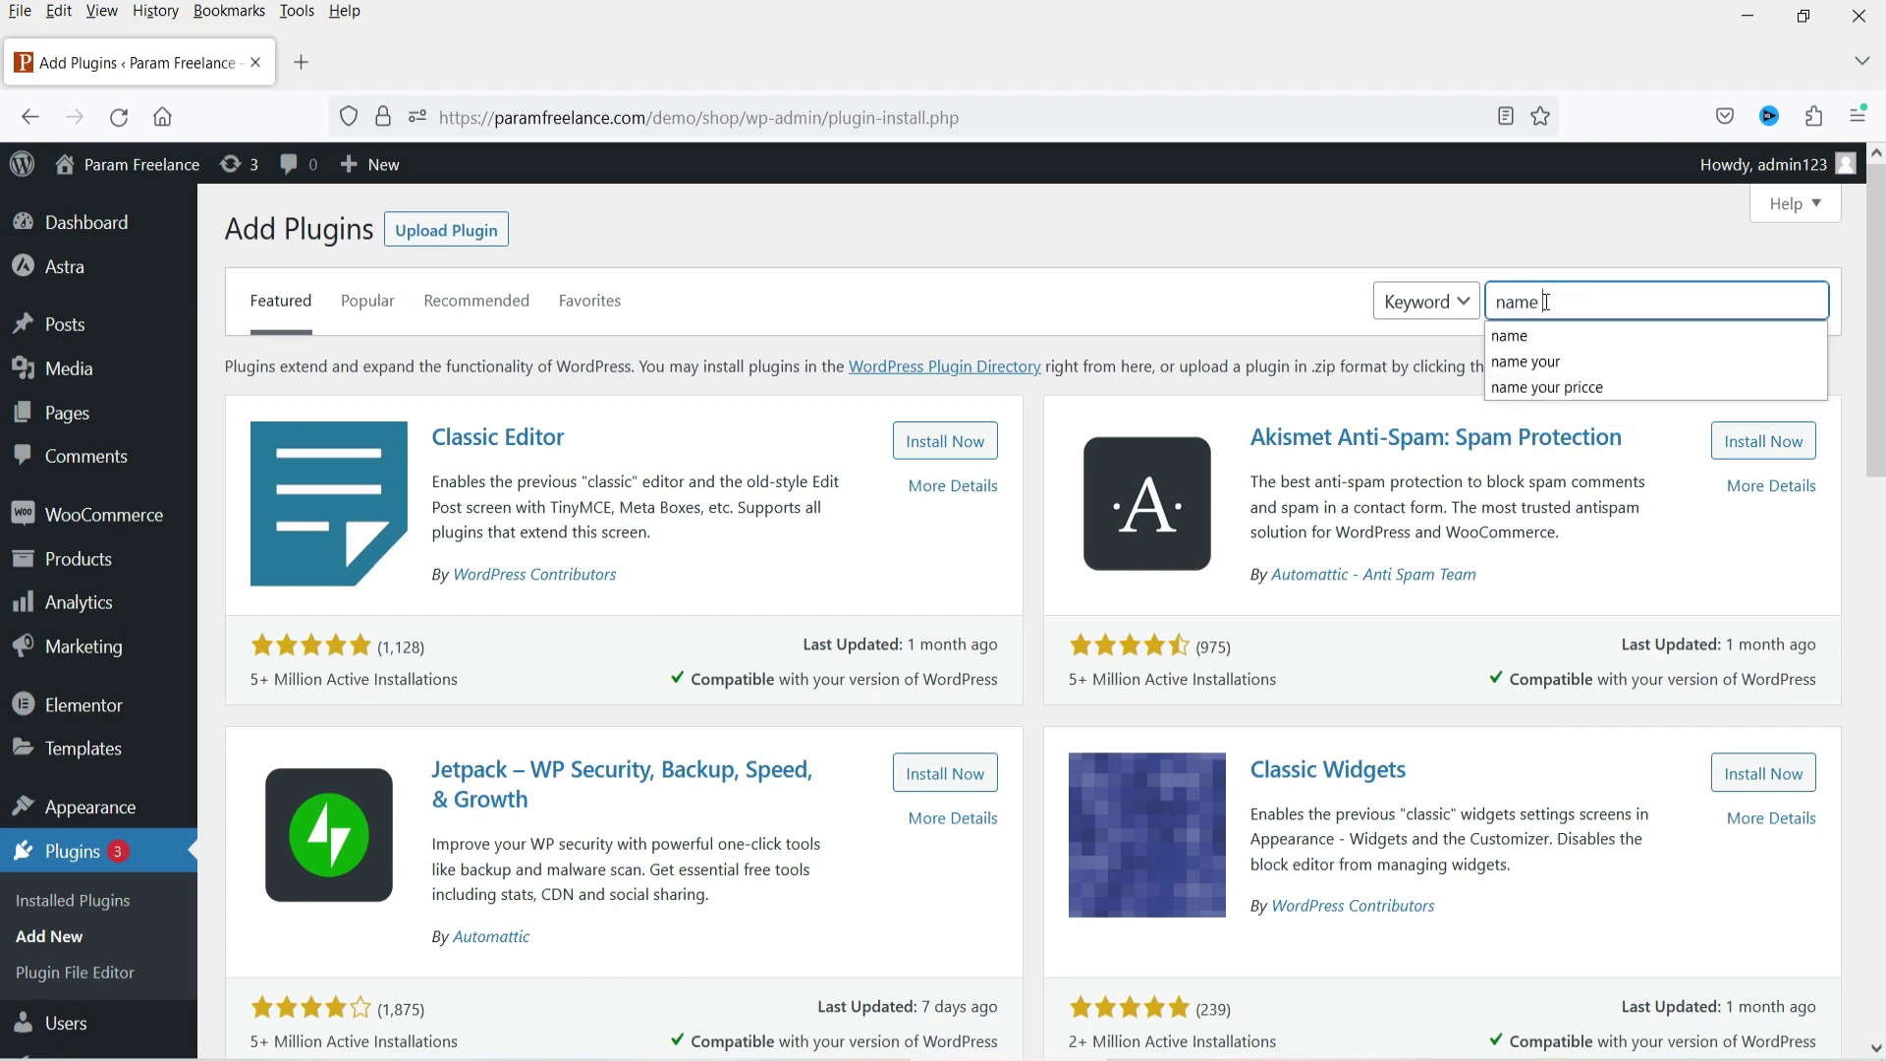
pyautogui.write('ce')
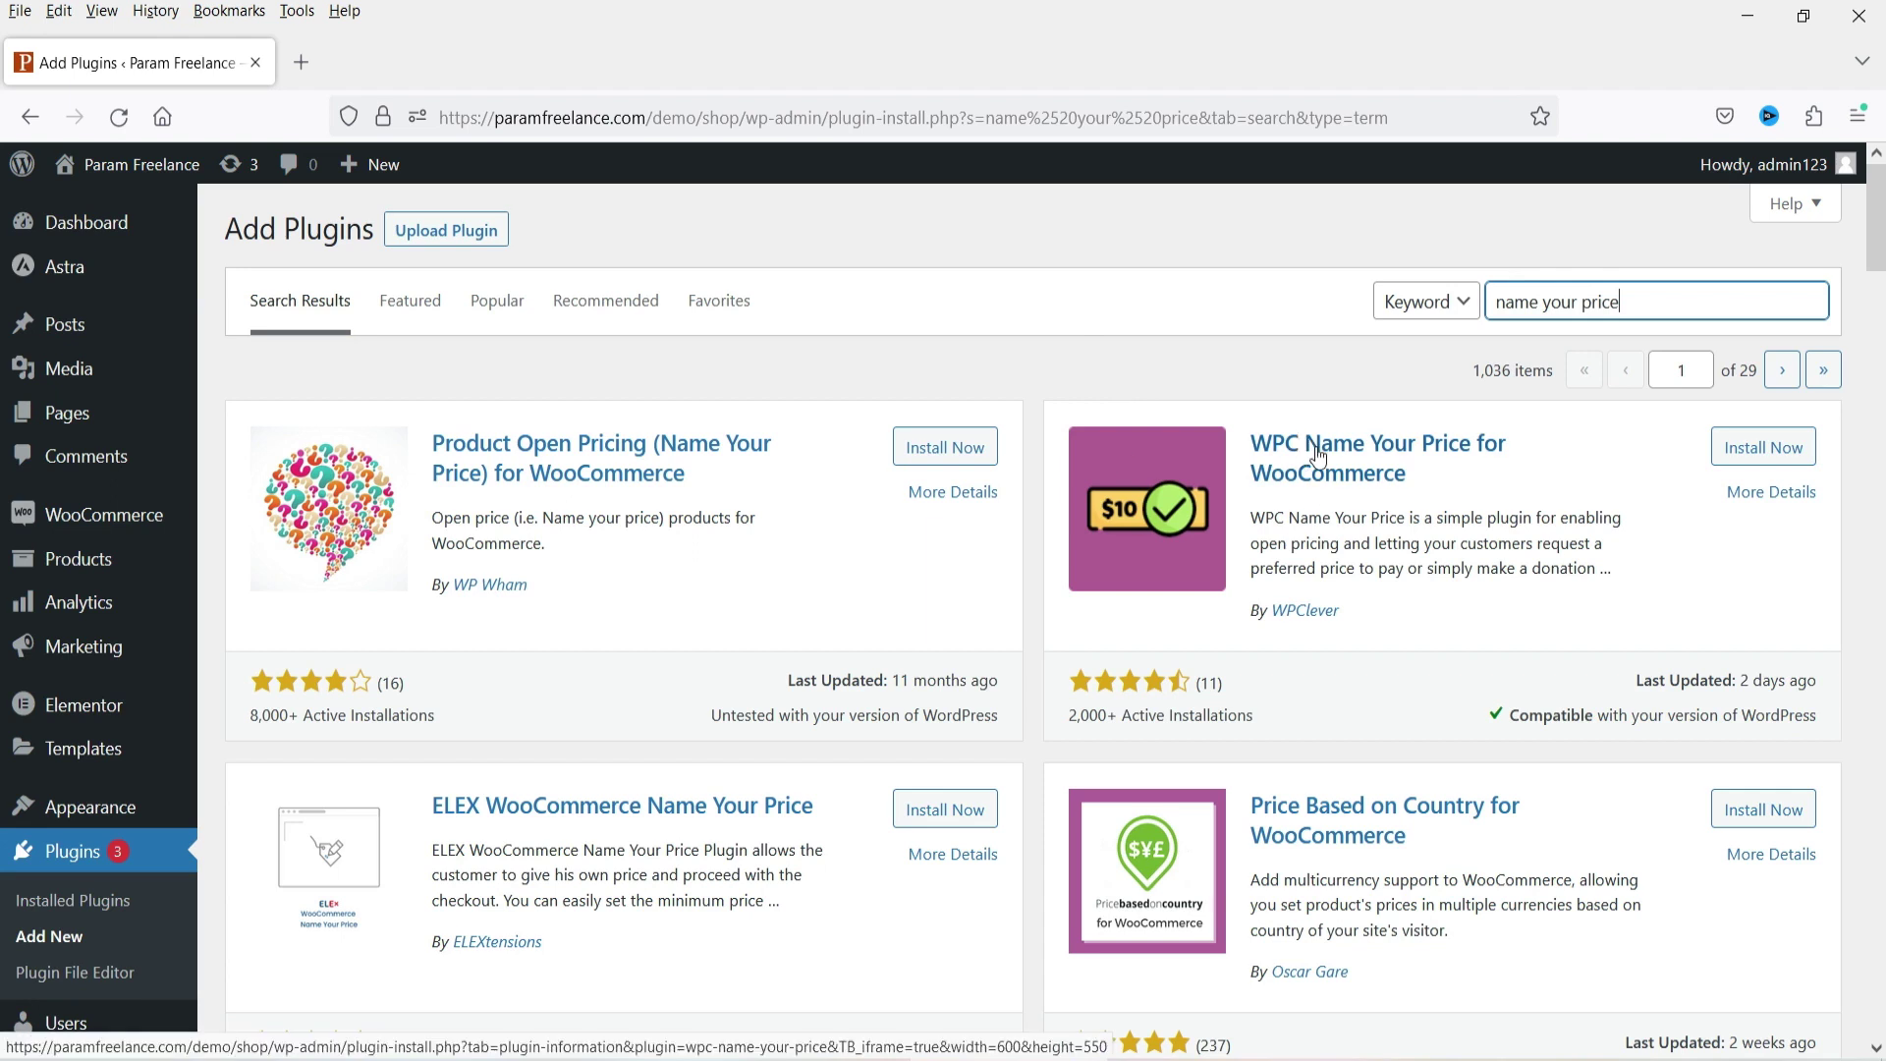
pyautogui.click(1734, 449)
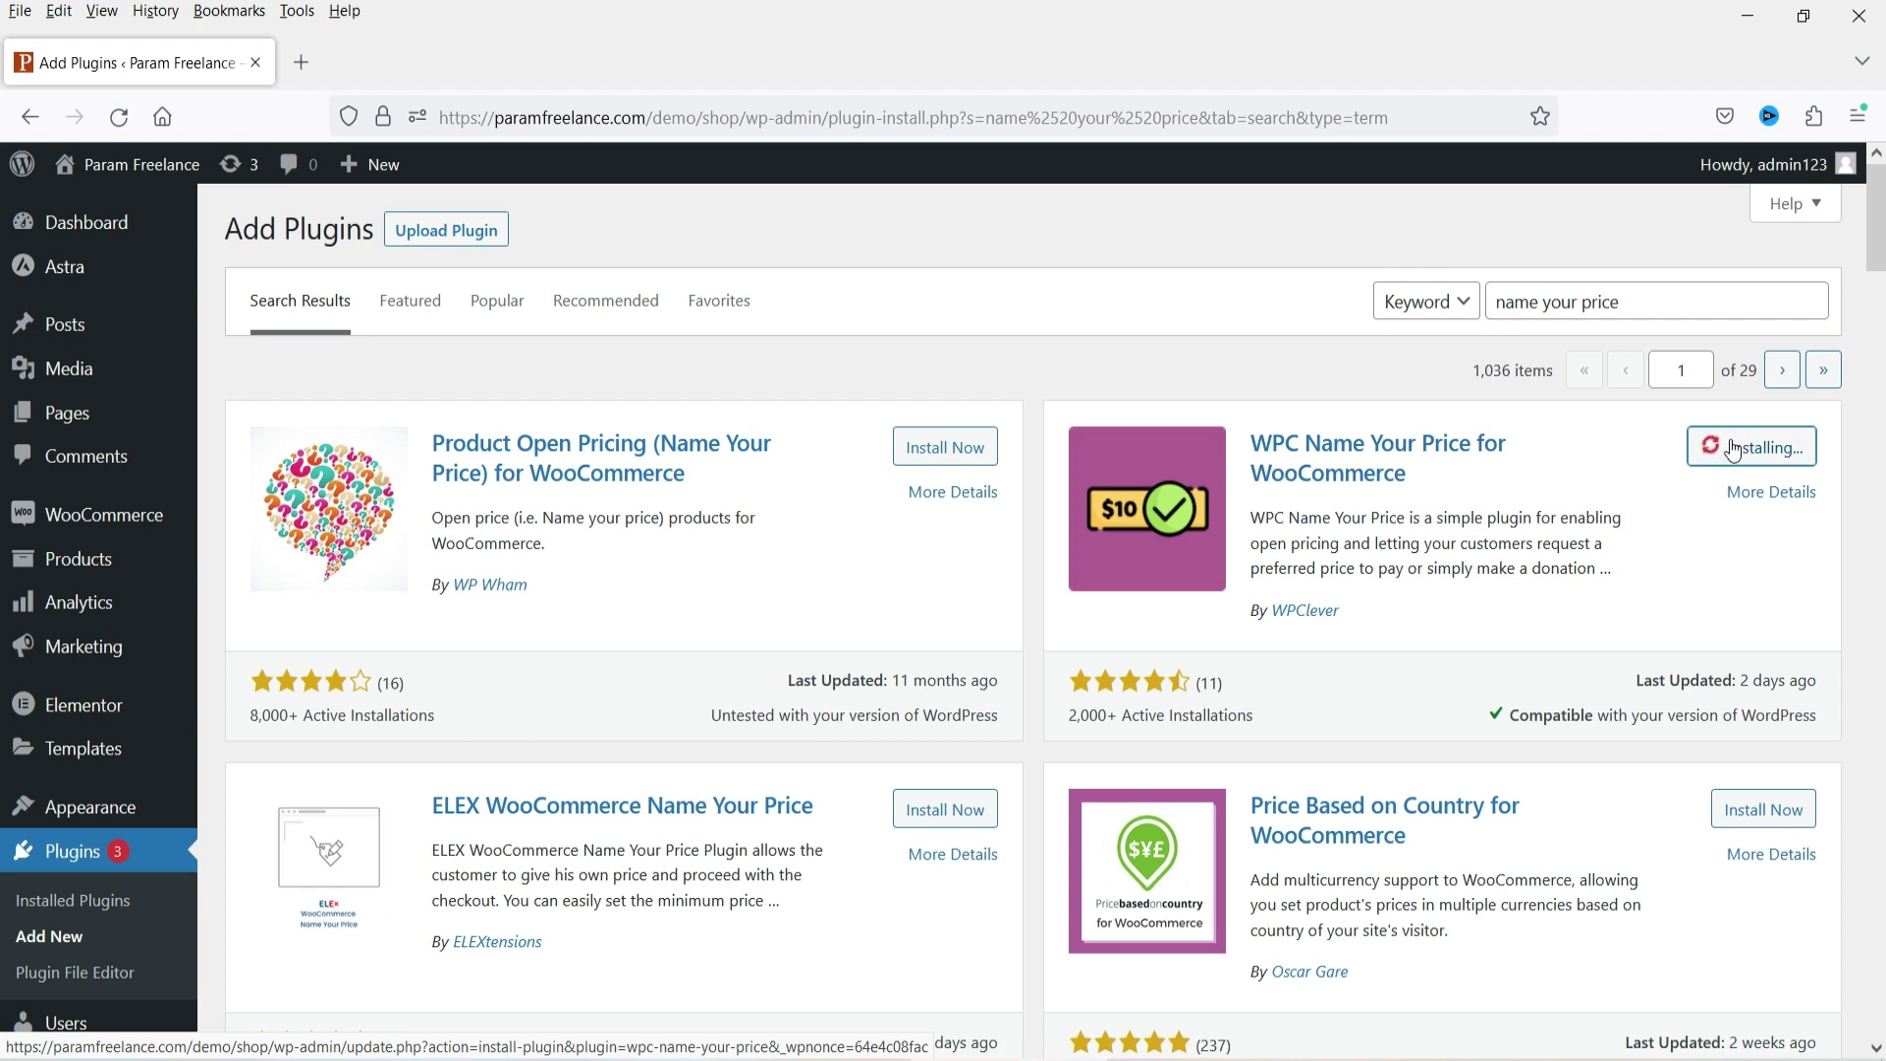
pyautogui.click(1758, 448)
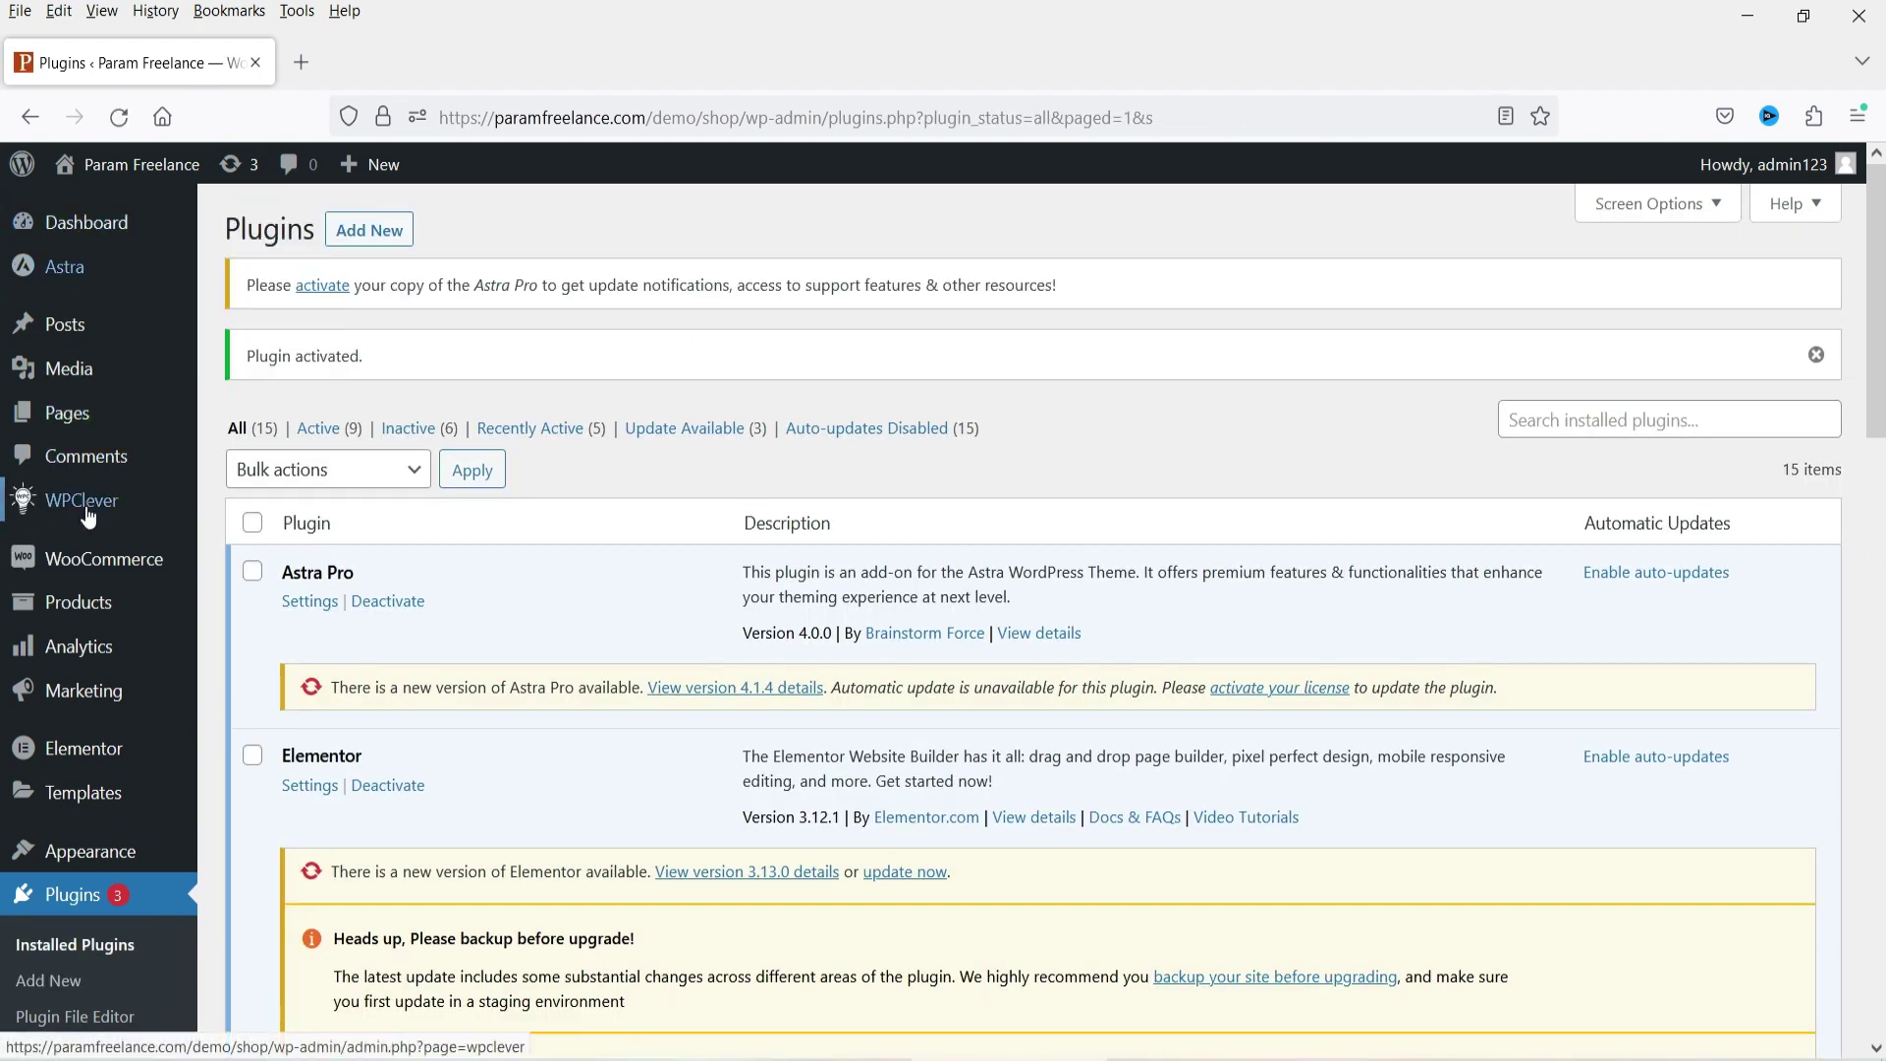
pyautogui.moveTo(86, 513)
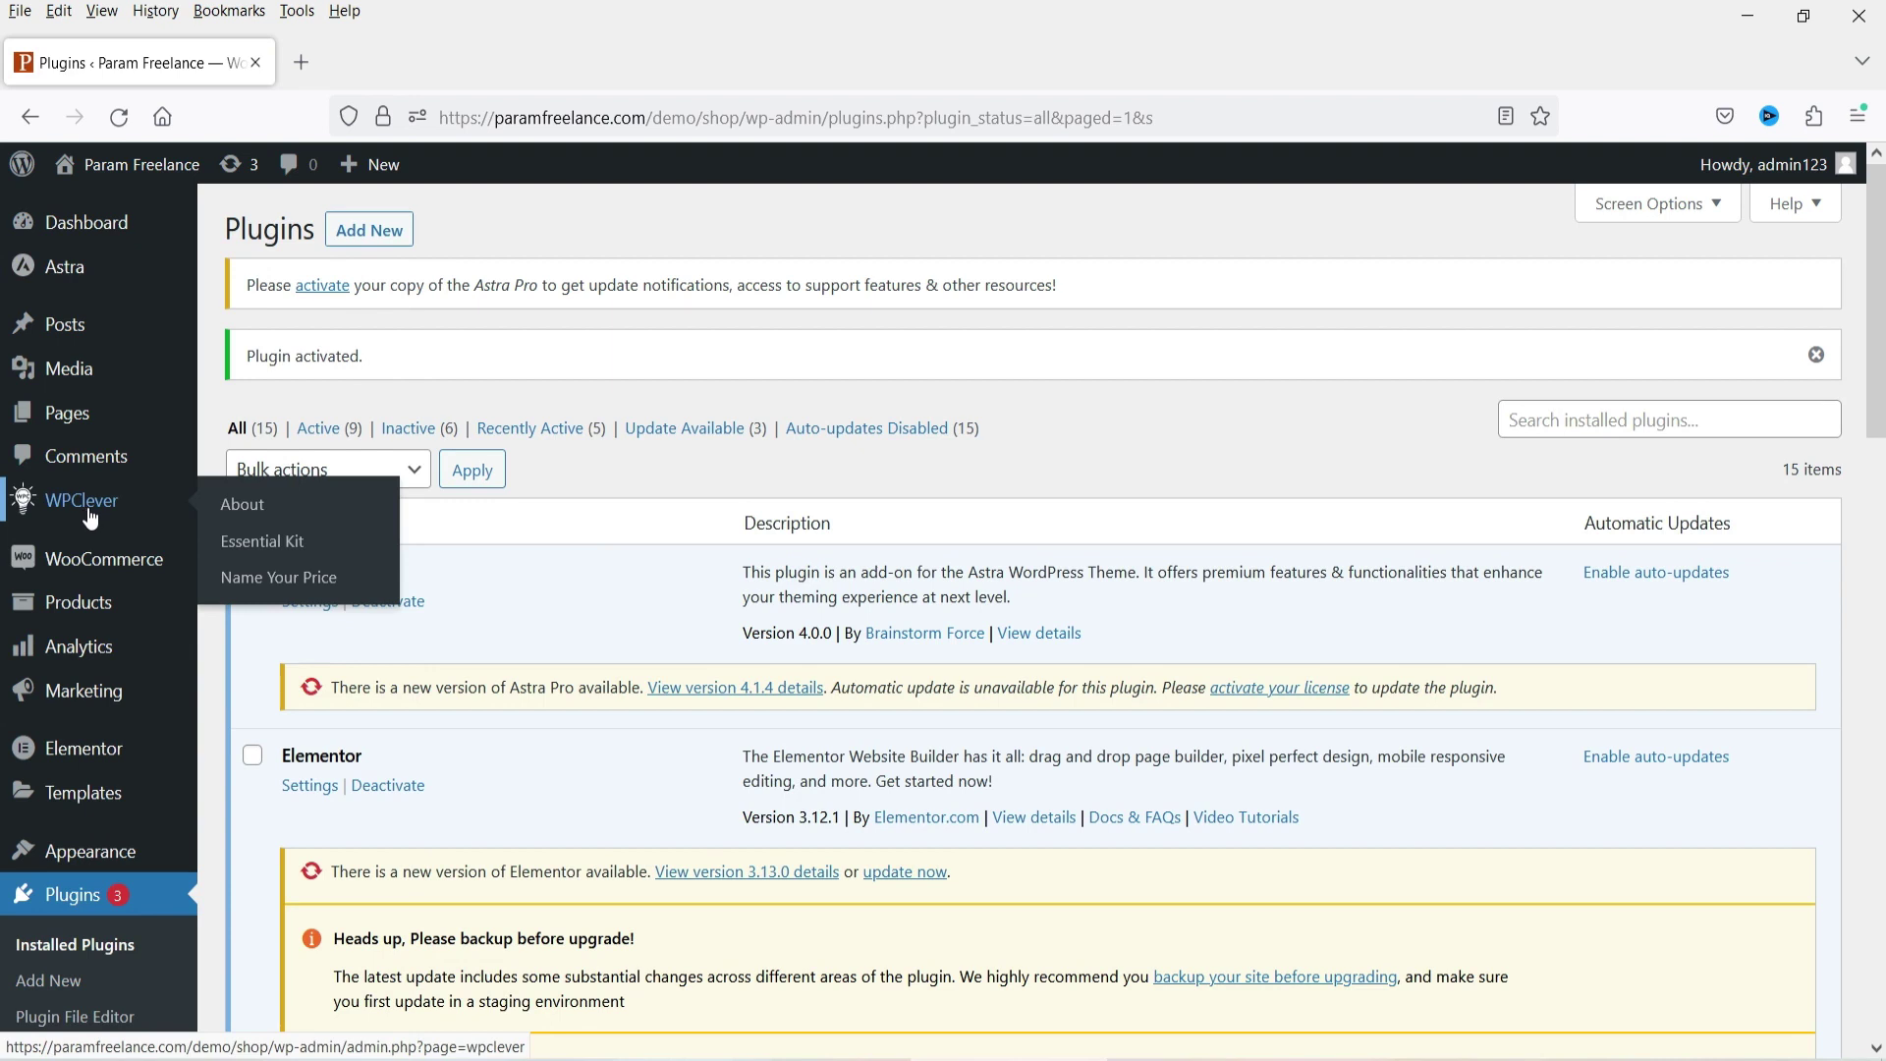
# - Open the Name Your Price settings and review the Status options, keeping Enable
pyautogui.click(303, 588)
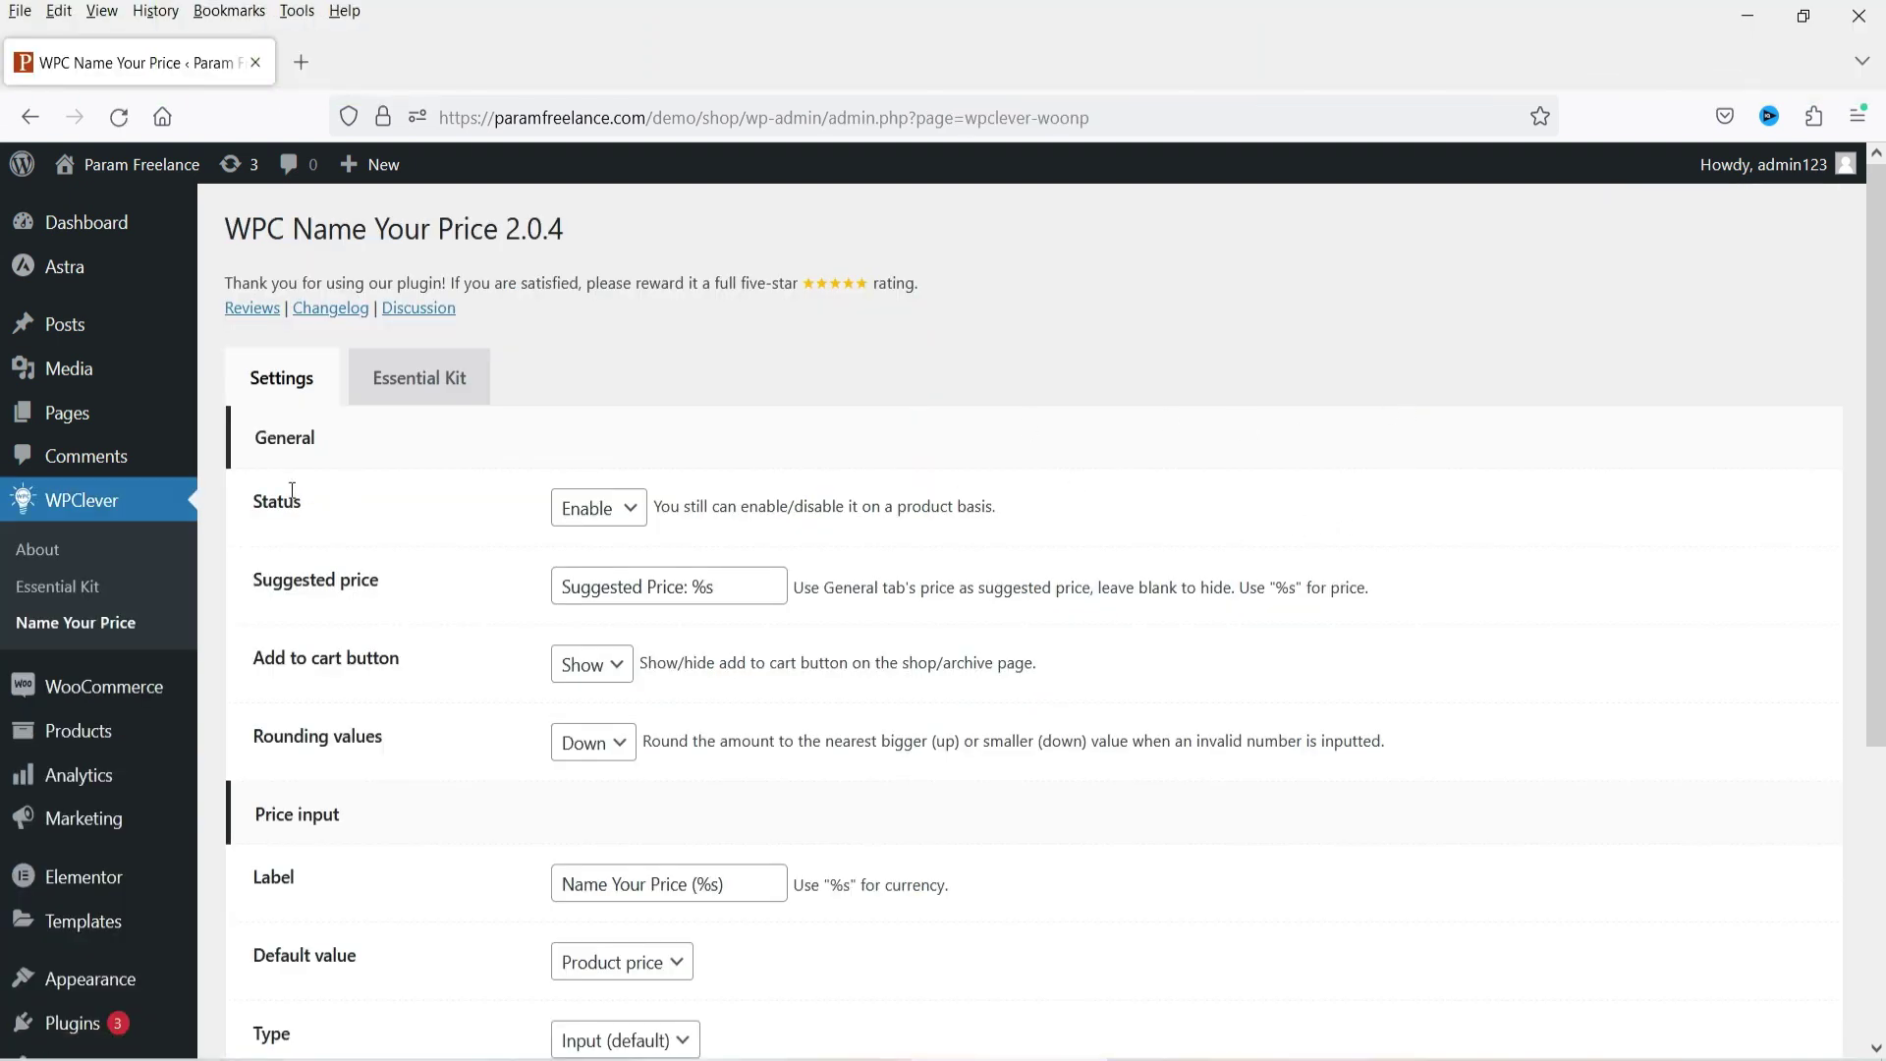
pyautogui.click(618, 507)
pyautogui.click(841, 521)
pyautogui.scroll(-3, 996, 637)
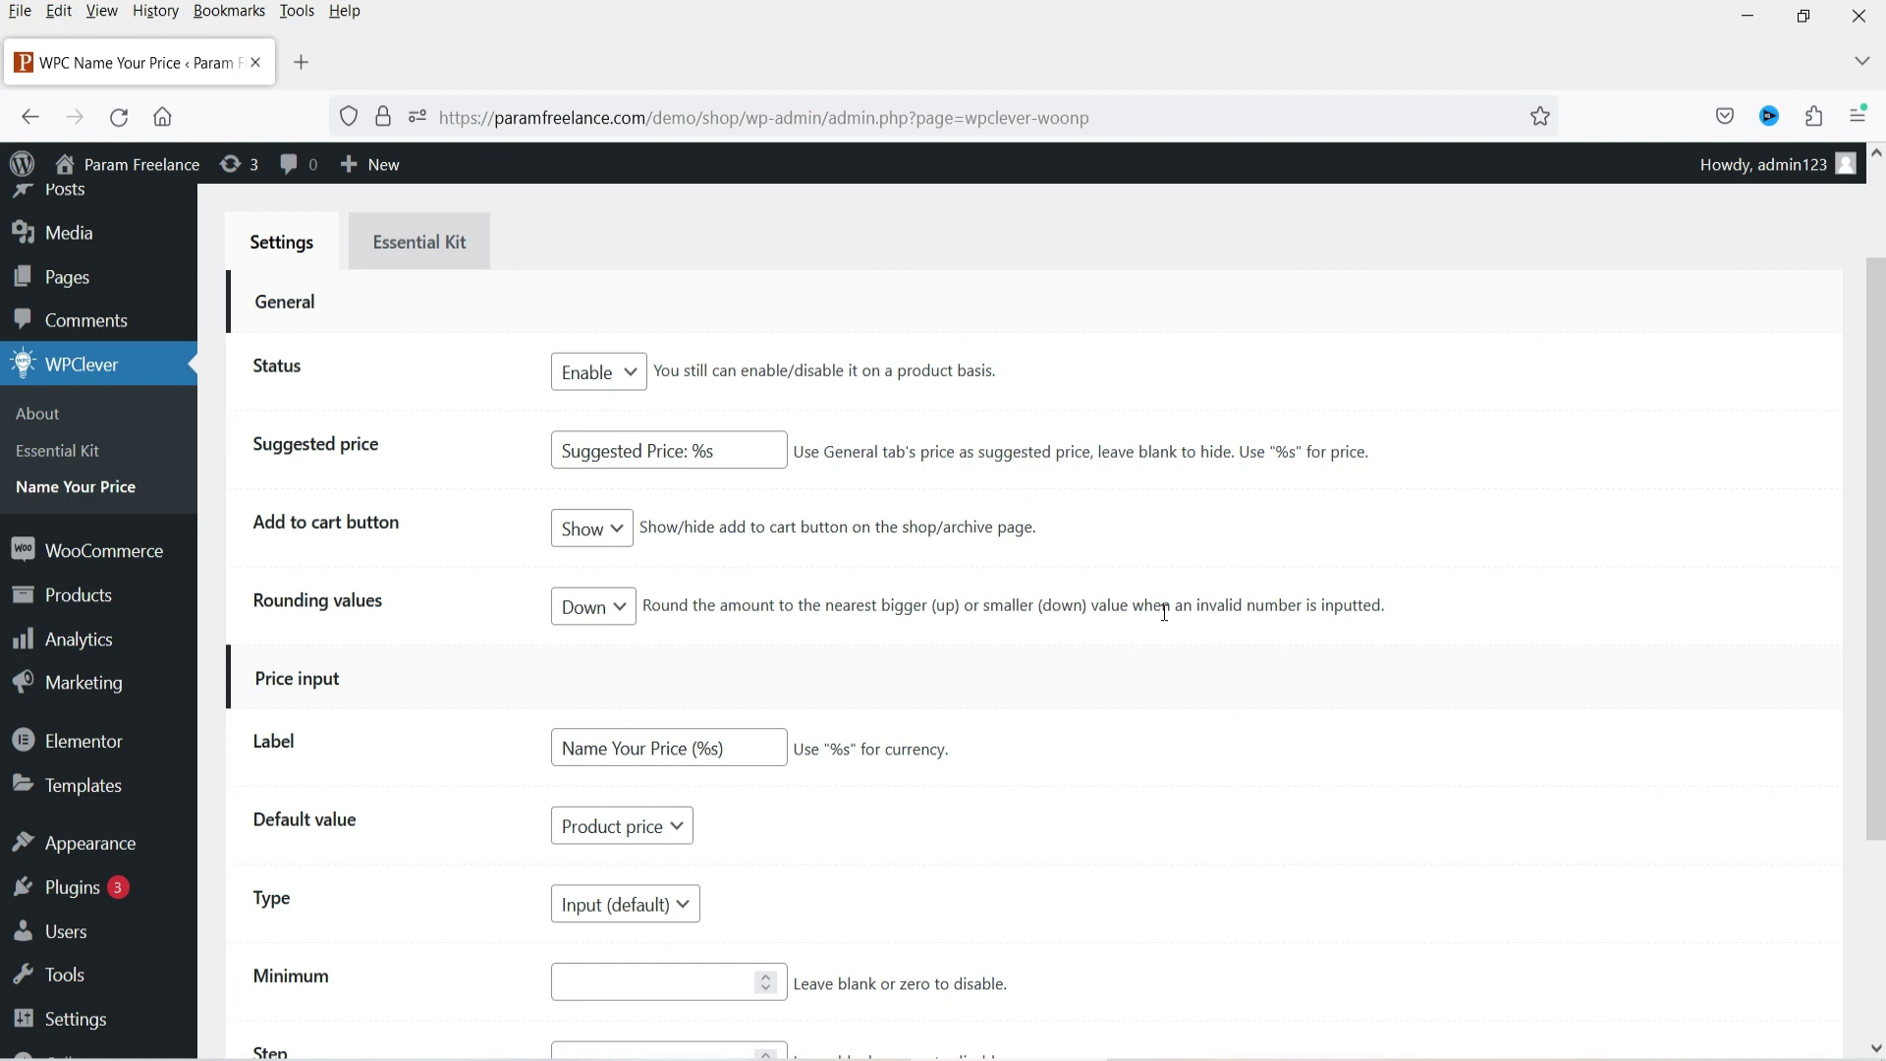
pyautogui.scroll(-1, 1501, 511)
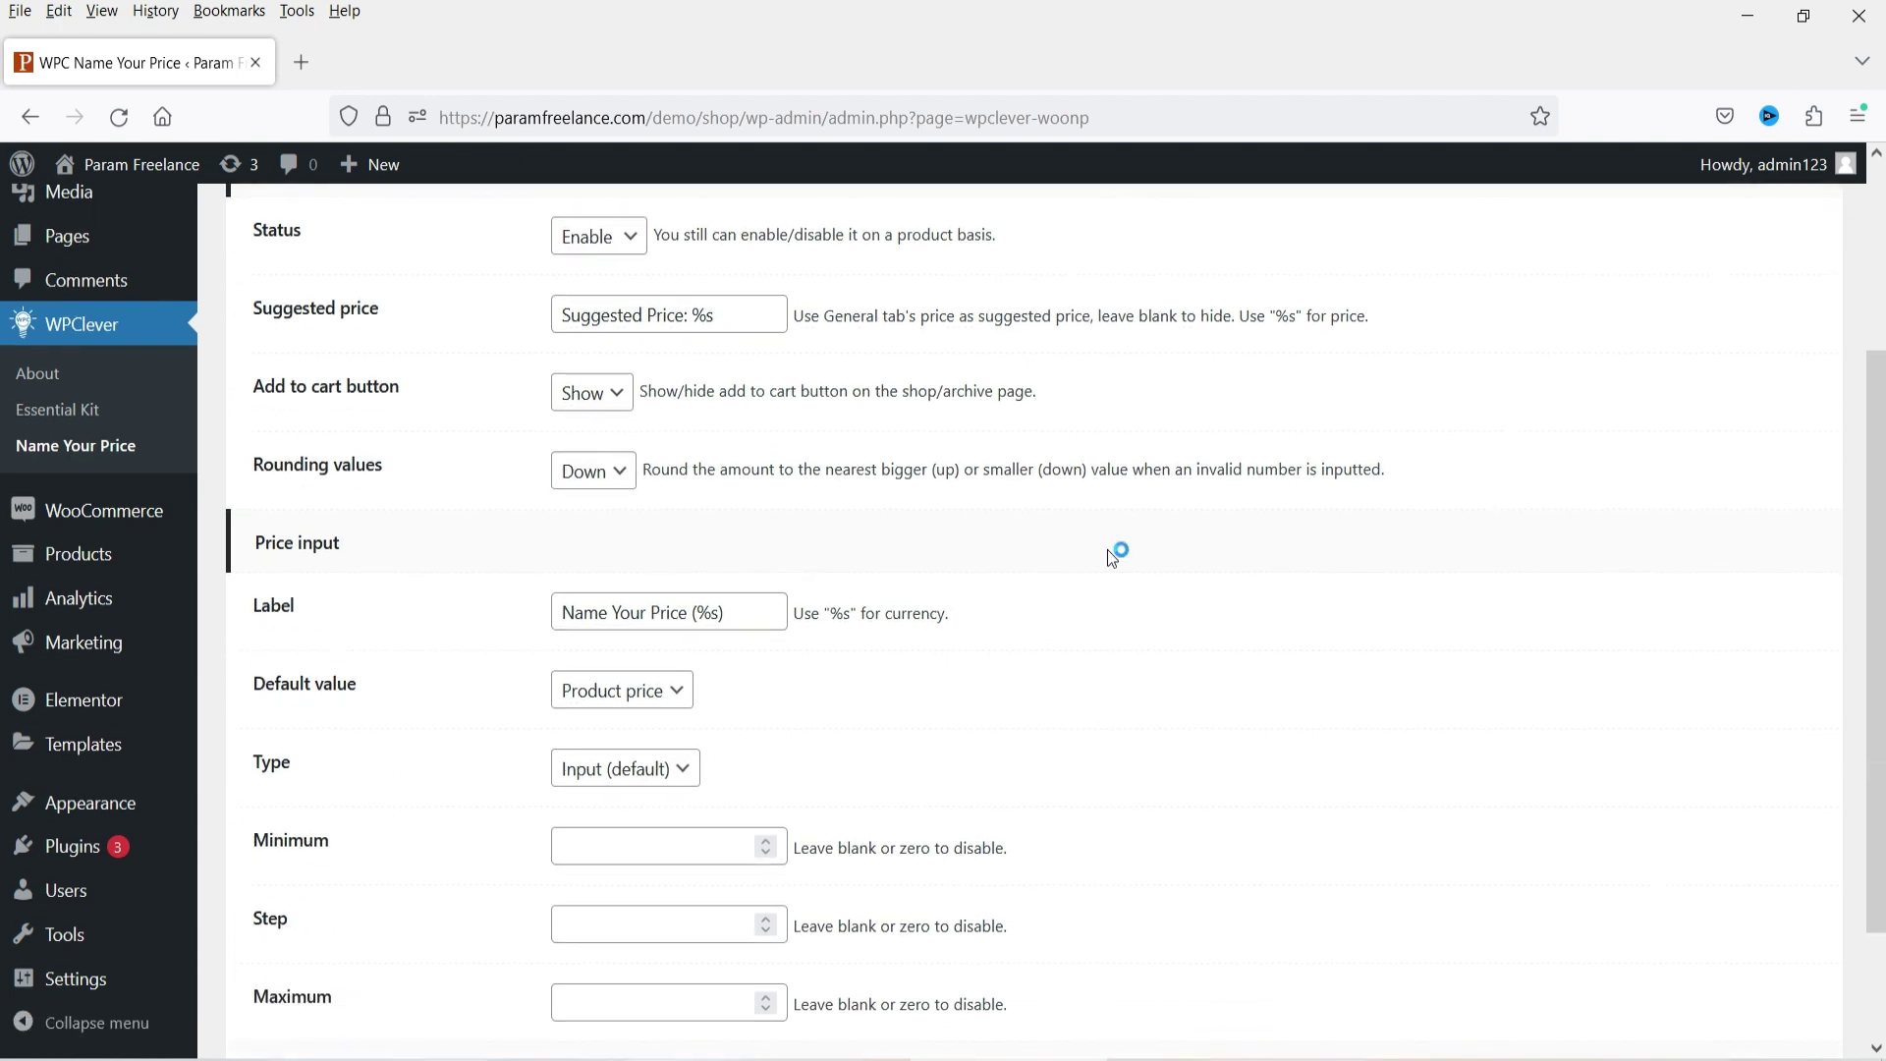
pyautogui.scroll(-1, 700, 518)
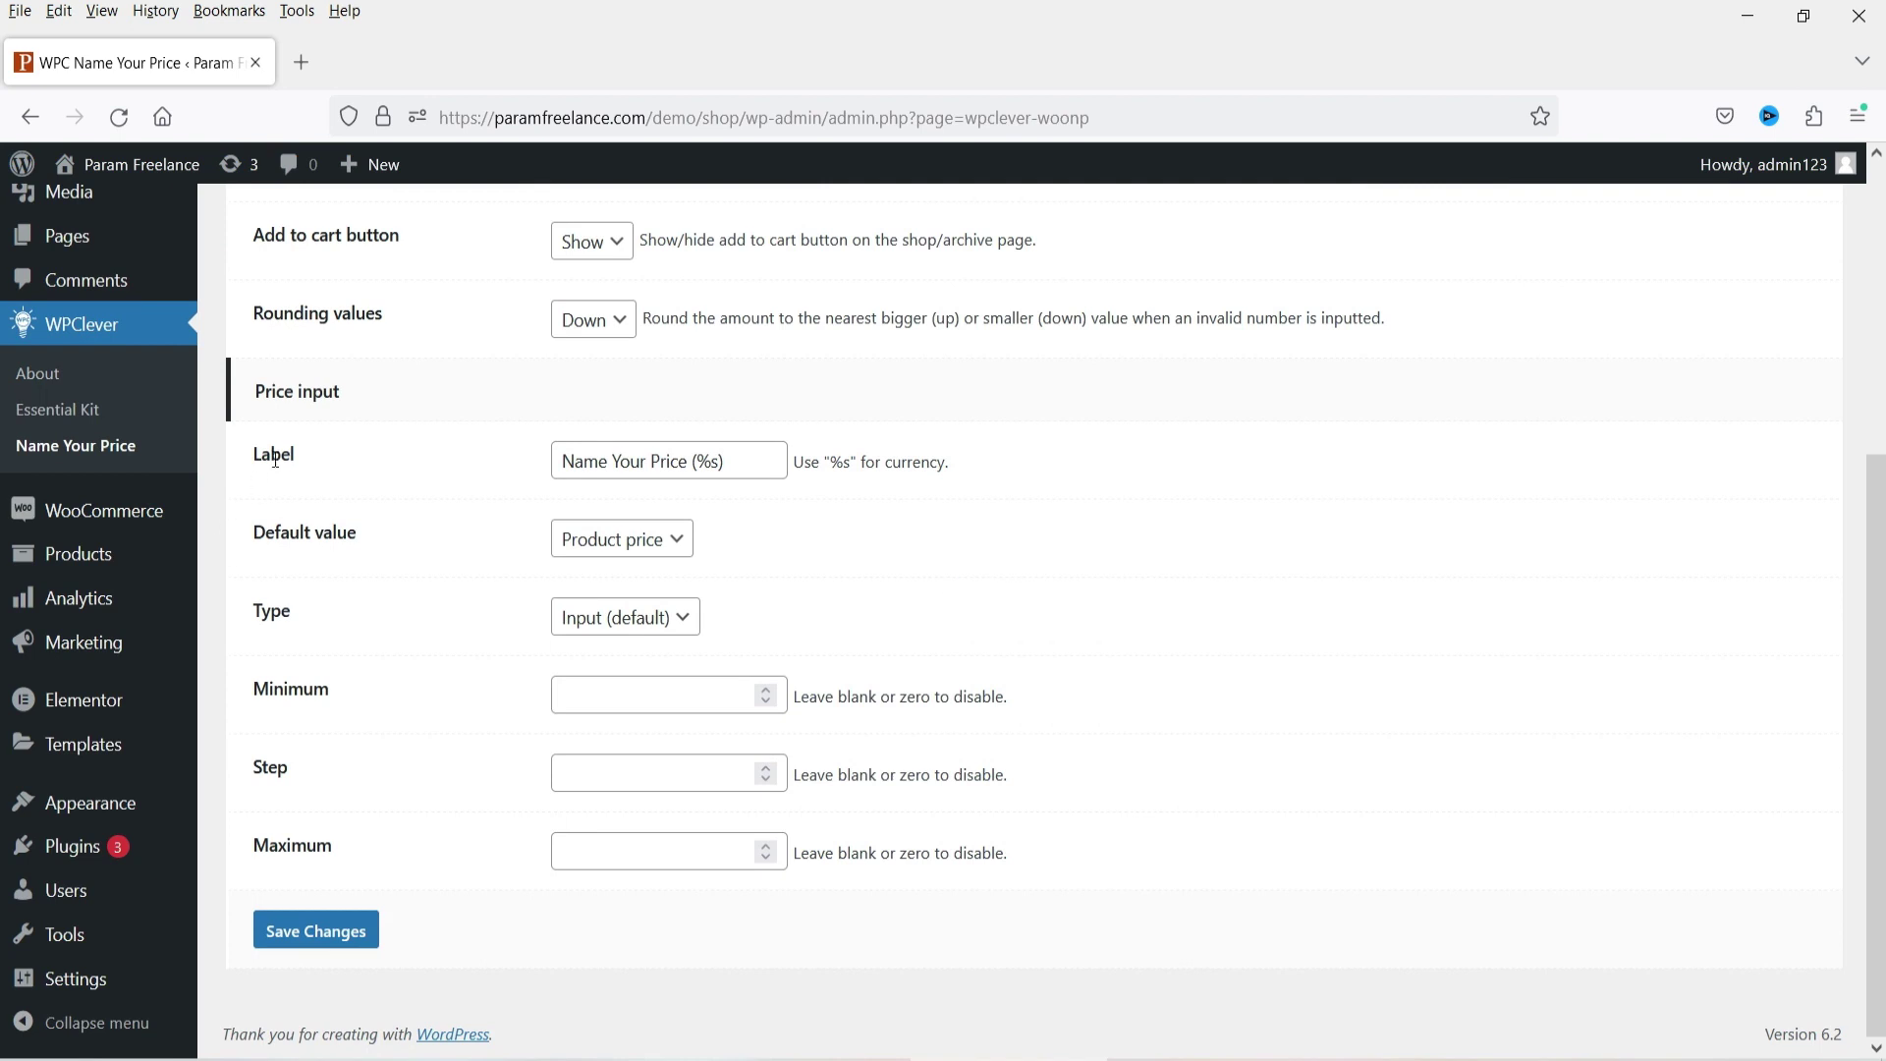
# - Review the Label and Default value options, leaving Default value at Product price
pyautogui.click(689, 460)
pyautogui.click(632, 539)
pyautogui.click(892, 581)
pyautogui.click(676, 539)
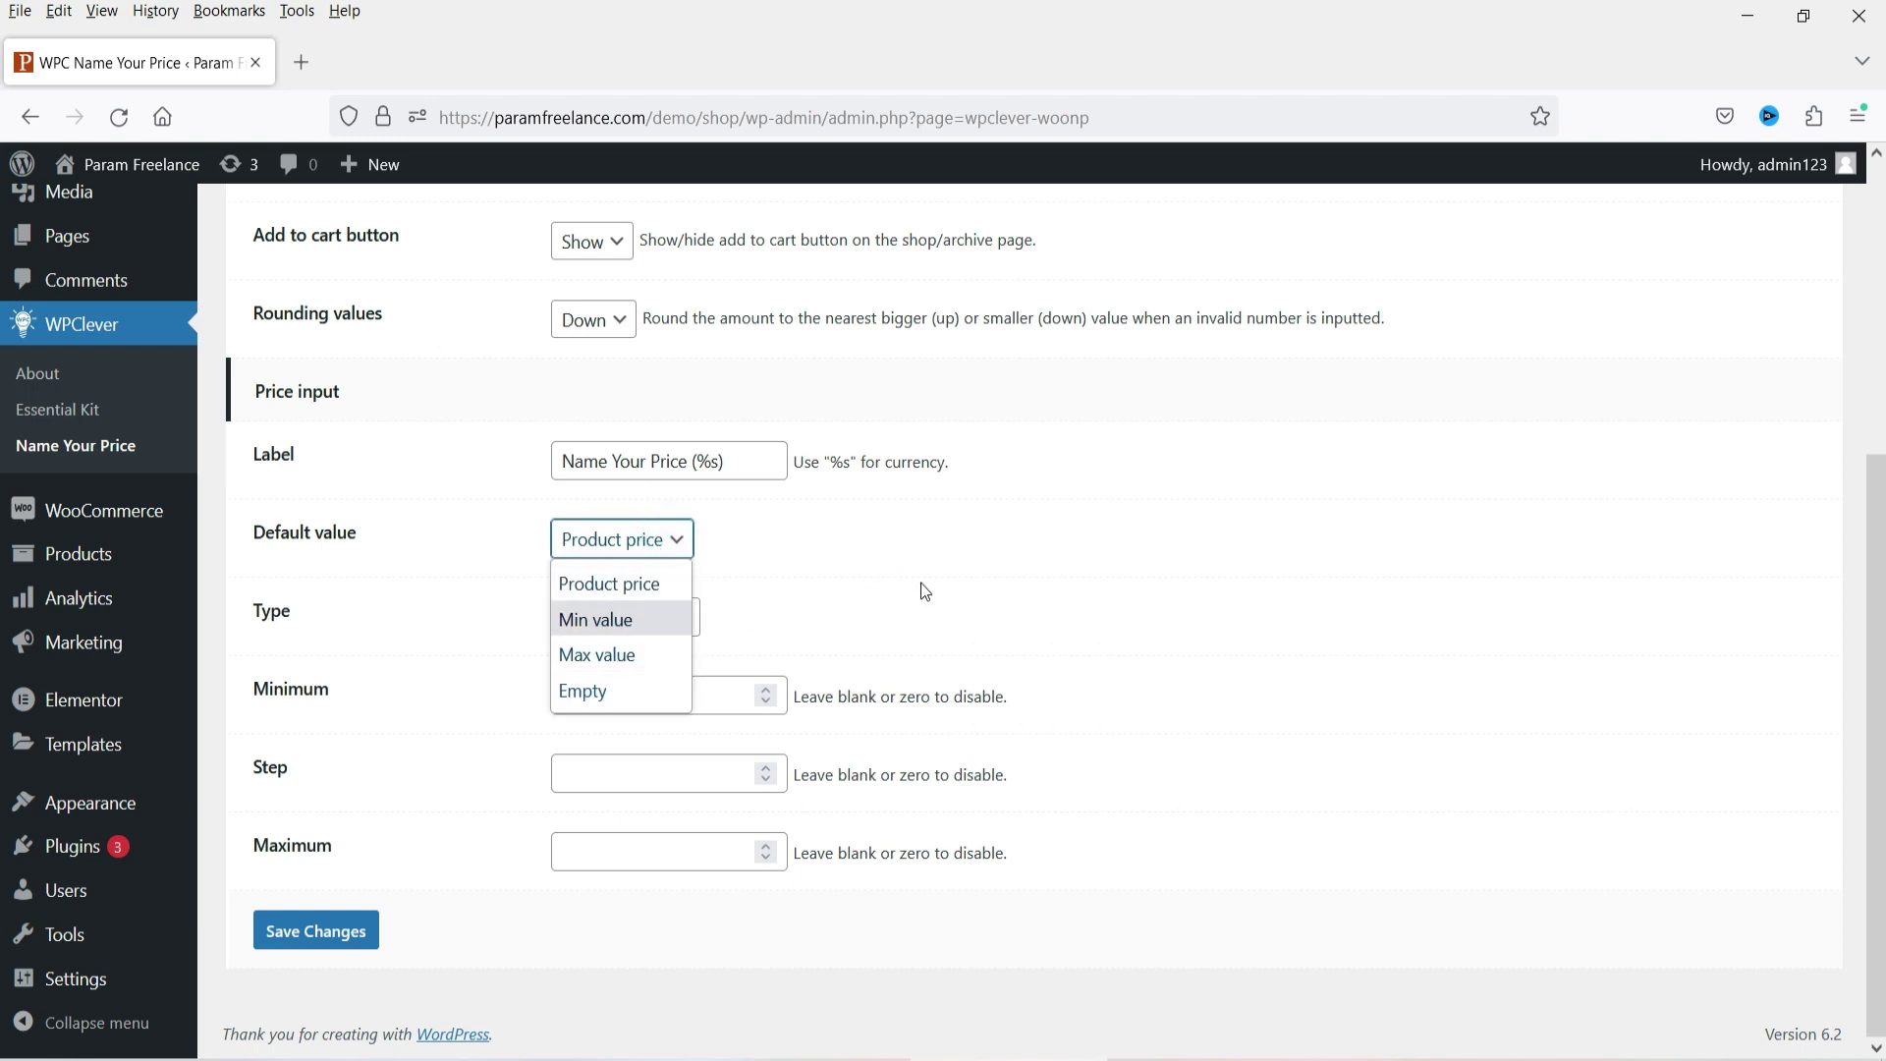
pyautogui.click(901, 550)
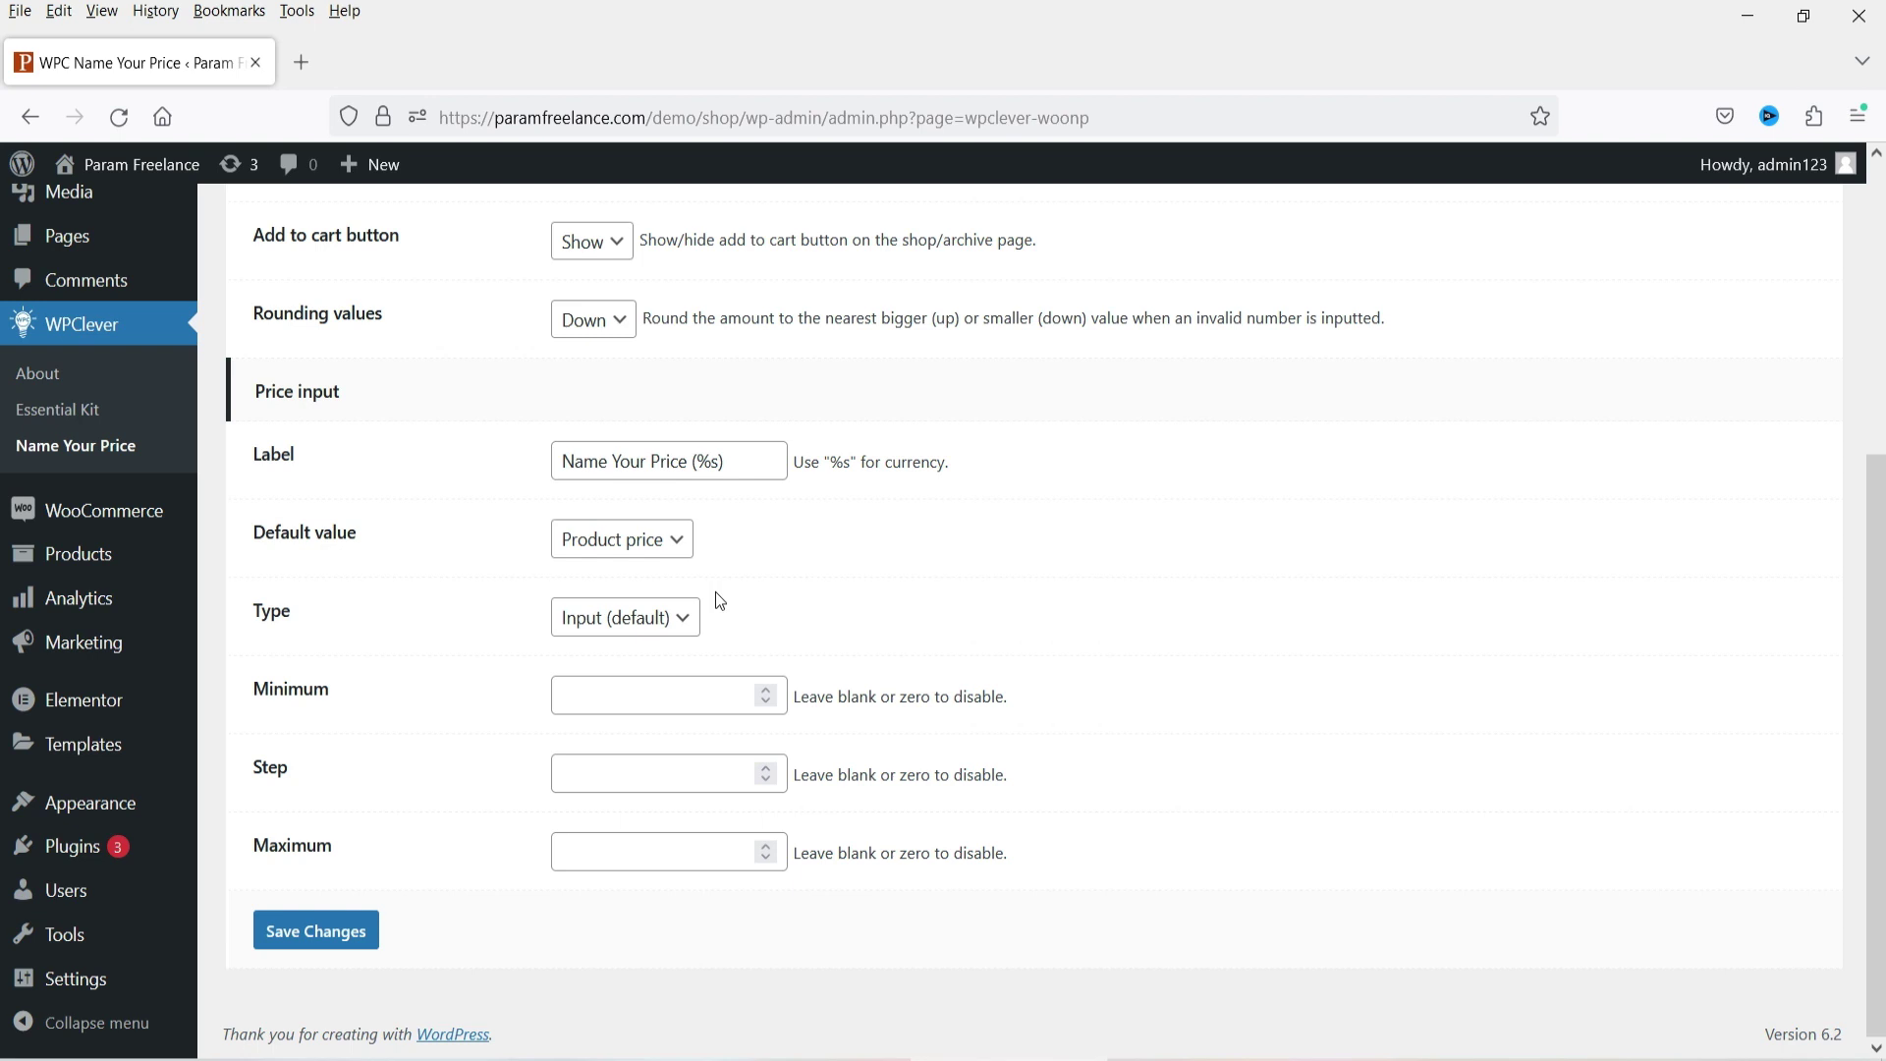
pyautogui.scroll(4, 933, 630)
pyautogui.scroll(-4, 1210, 521)
pyautogui.scroll(4, 1365, 432)
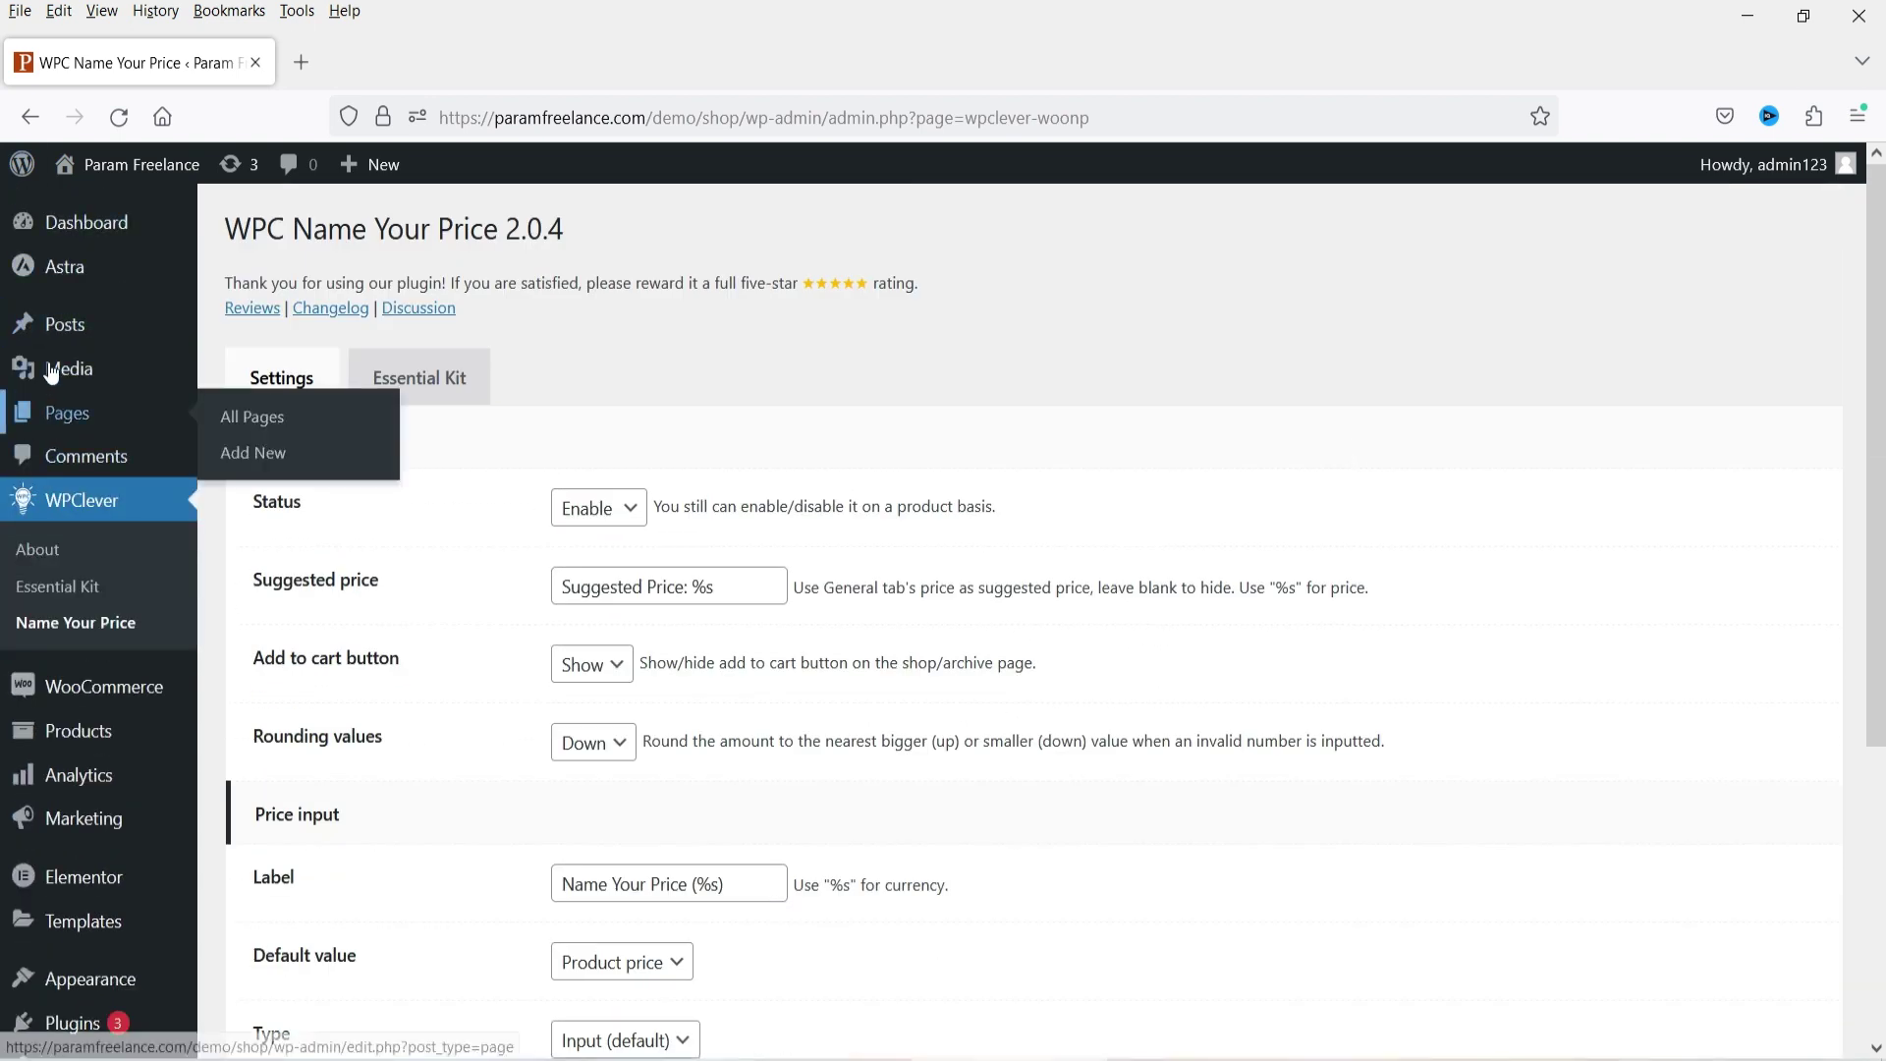
# - From All Products, open Mascara 2's Edit page in a new tab and switch to it
pyautogui.click(88, 743)
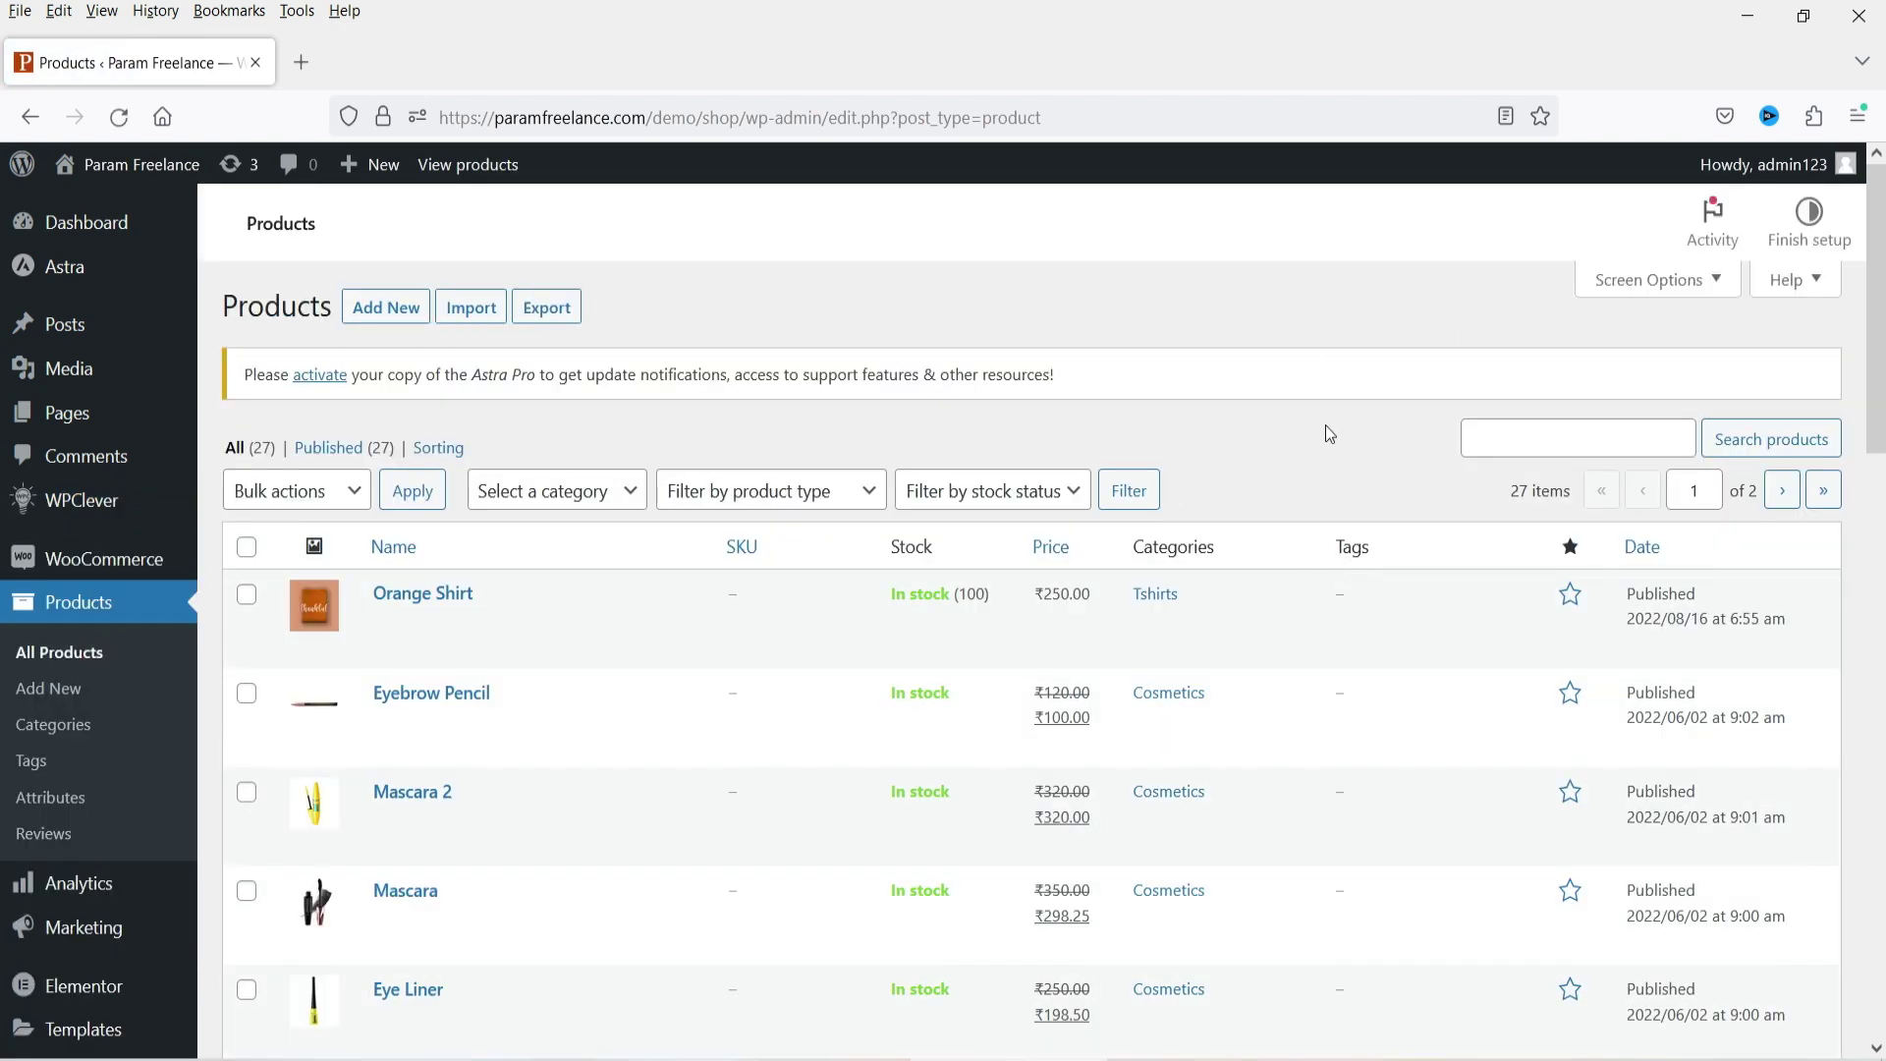
pyautogui.scroll(-4, 1233, 403)
pyautogui.scroll(4, 1567, 422)
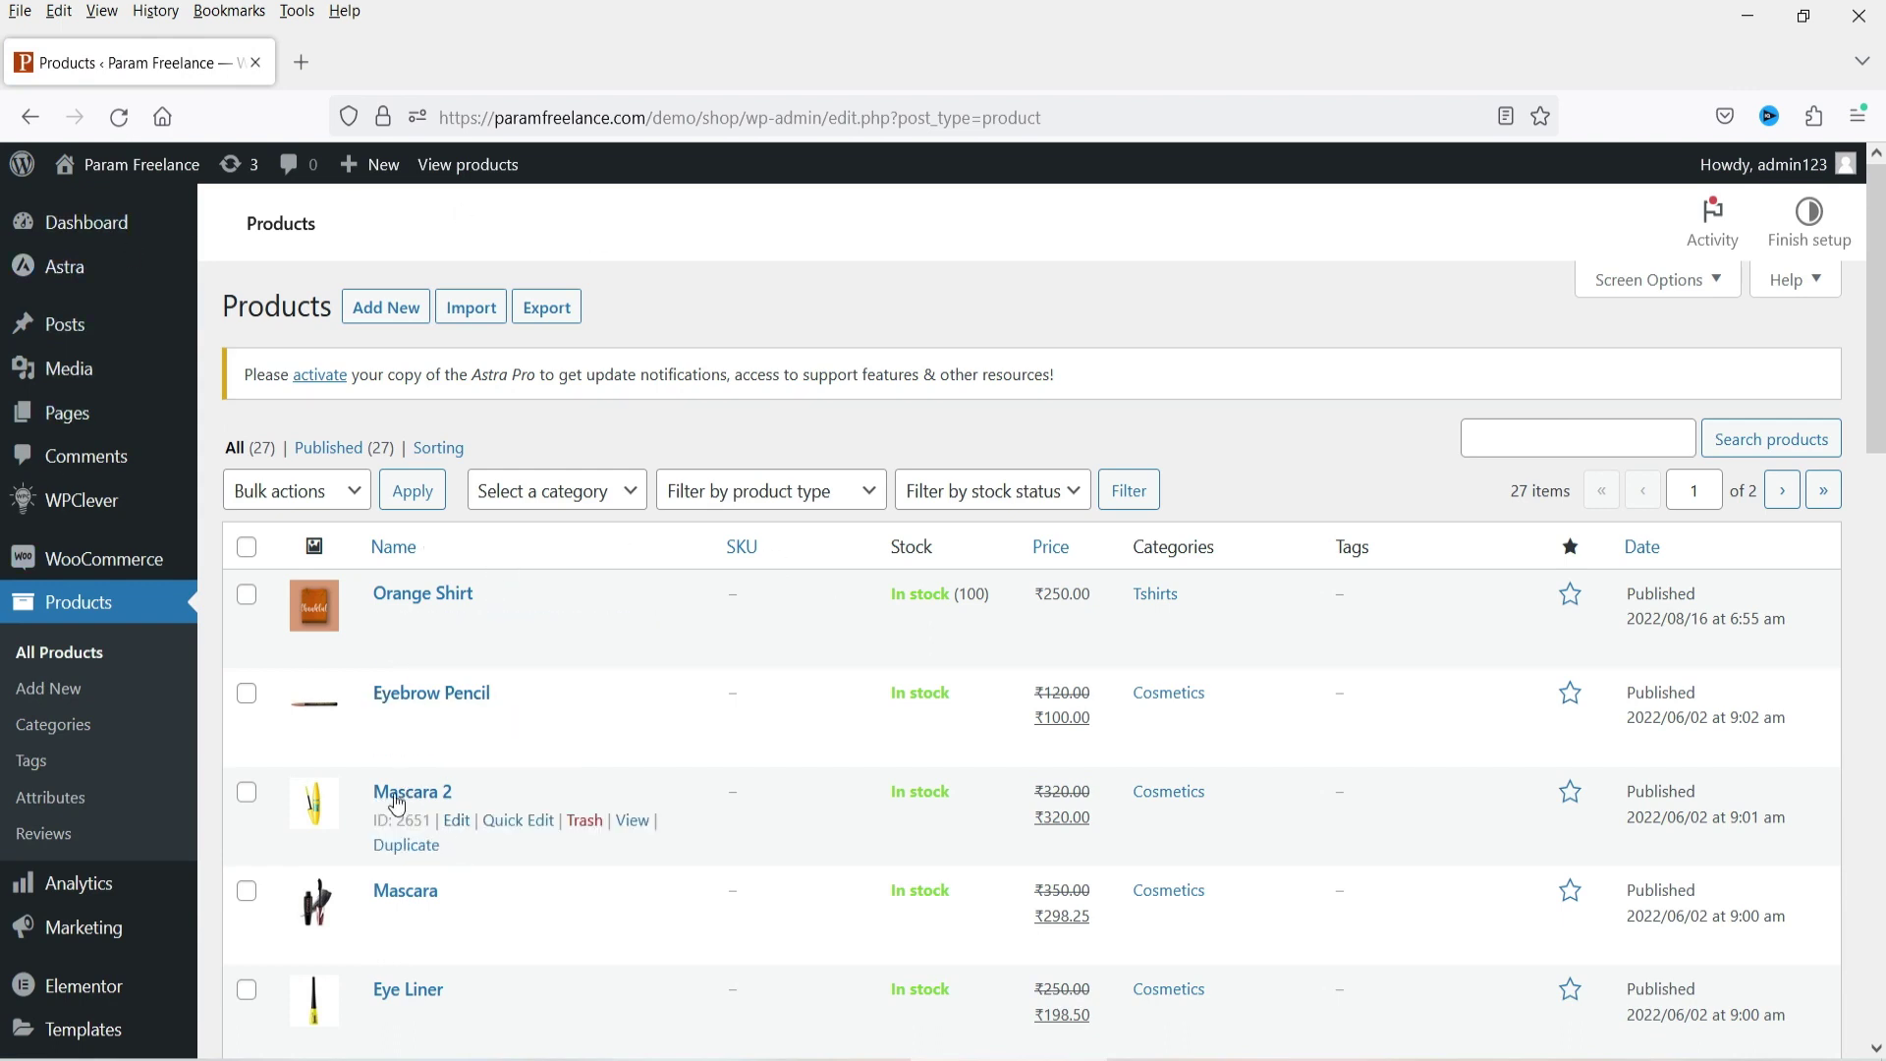
pyautogui.click(459, 825)
pyautogui.rightClick(464, 833)
pyautogui.click(588, 429)
pyautogui.click(413, 62)
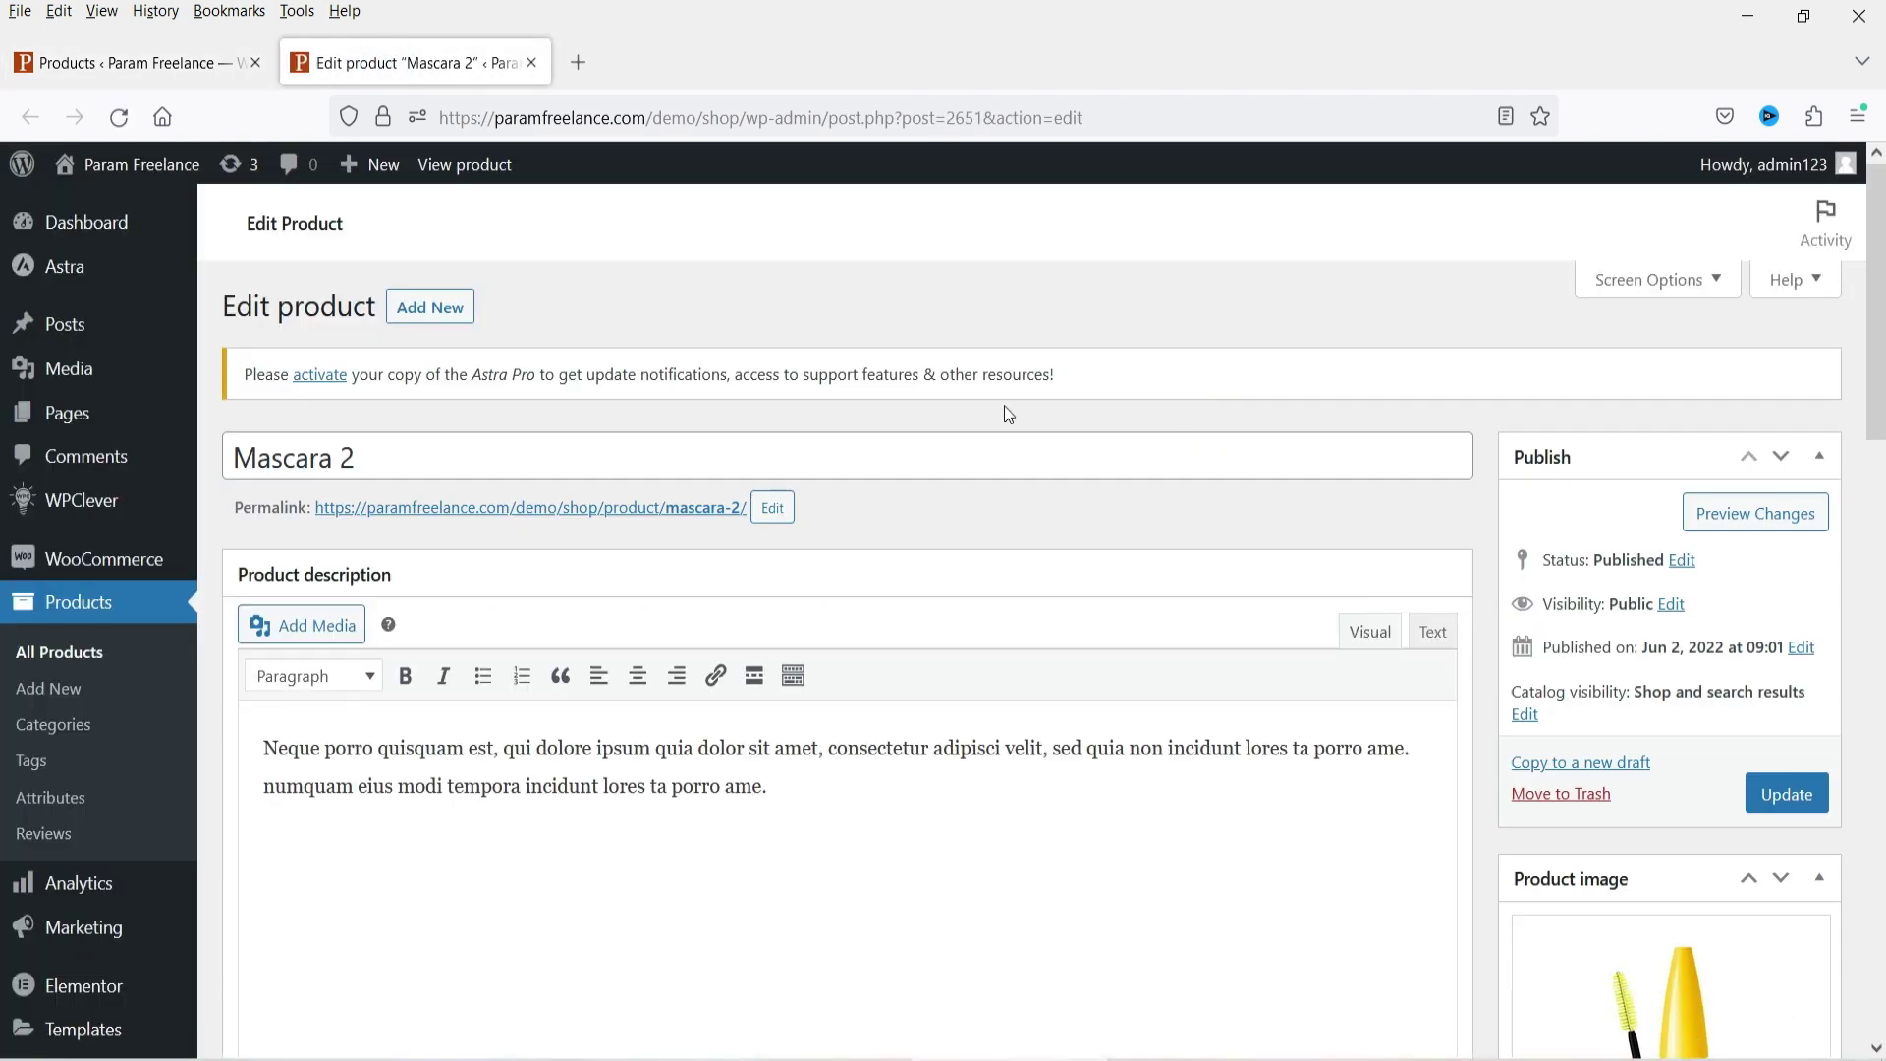
# - Set Mascara 2's Name Your Price to Overwrite and review the Type options, keeping Input (default)
pyautogui.scroll(-10, 1103, 435)
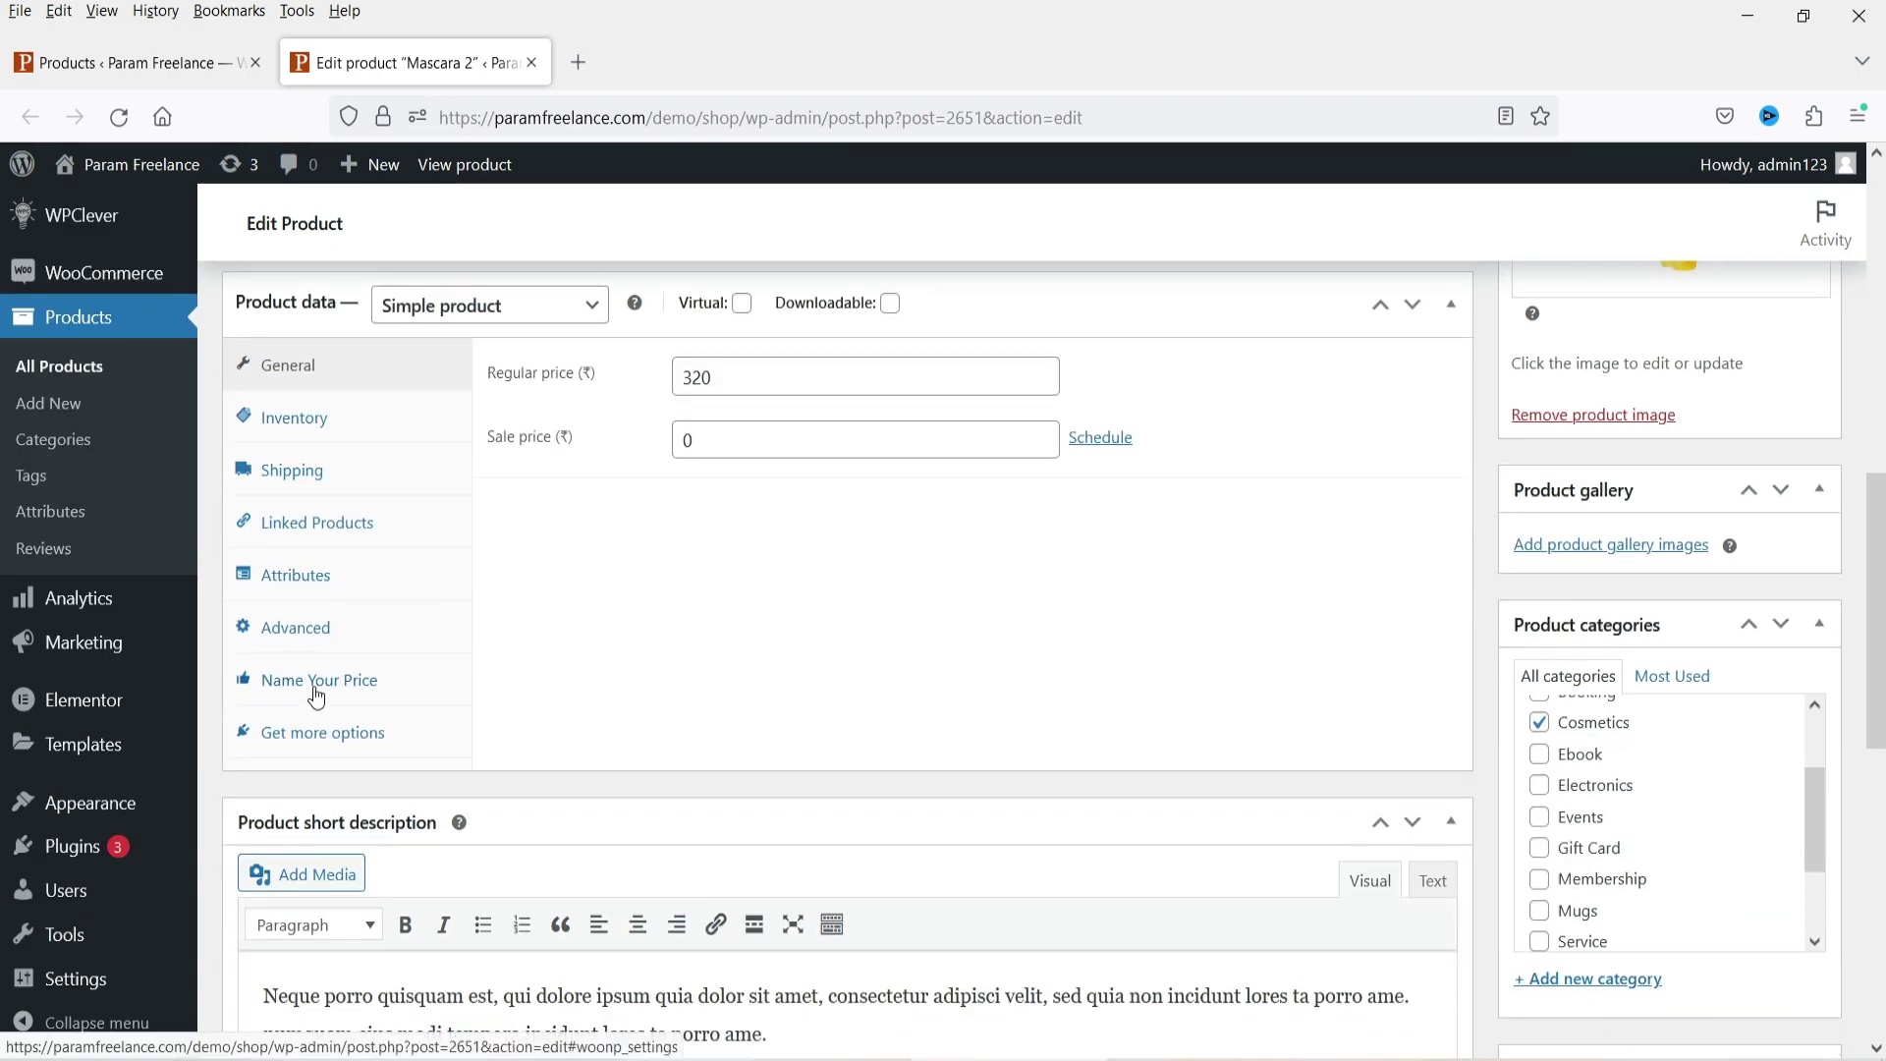
pyautogui.click(310, 697)
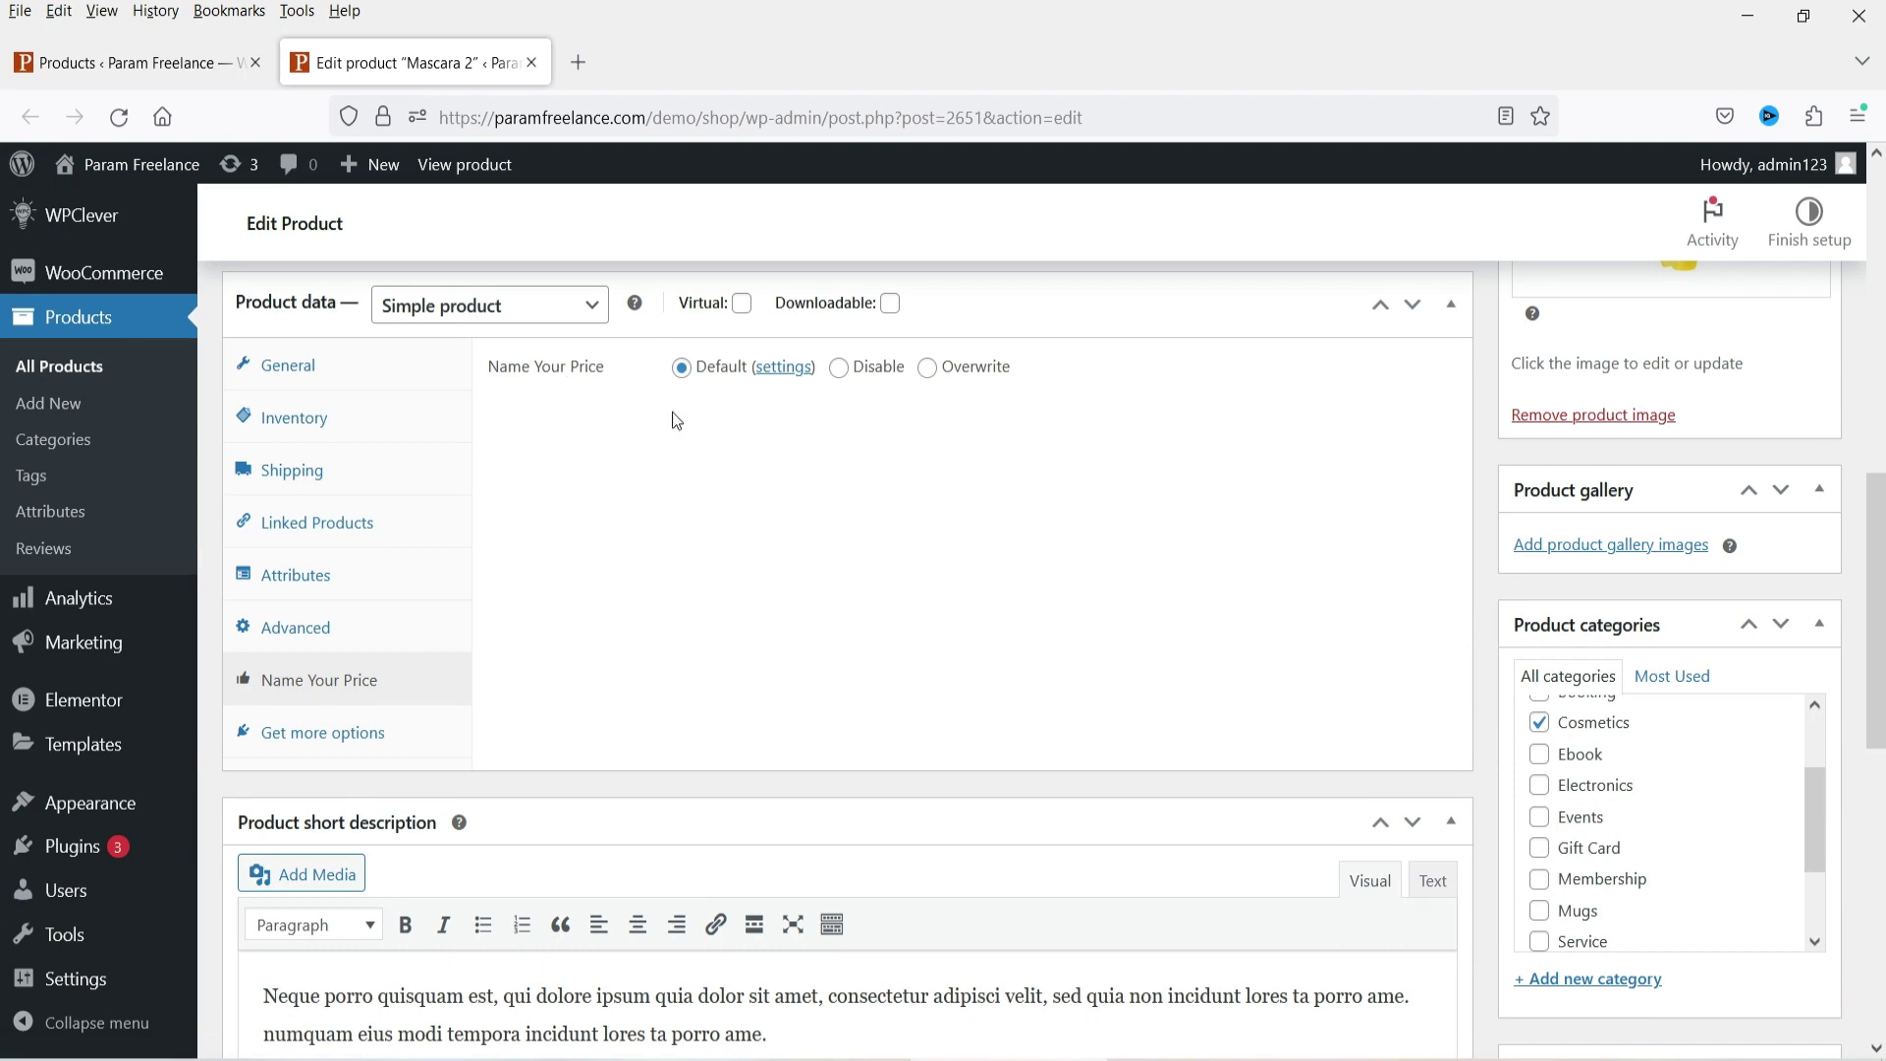
pyautogui.click(927, 369)
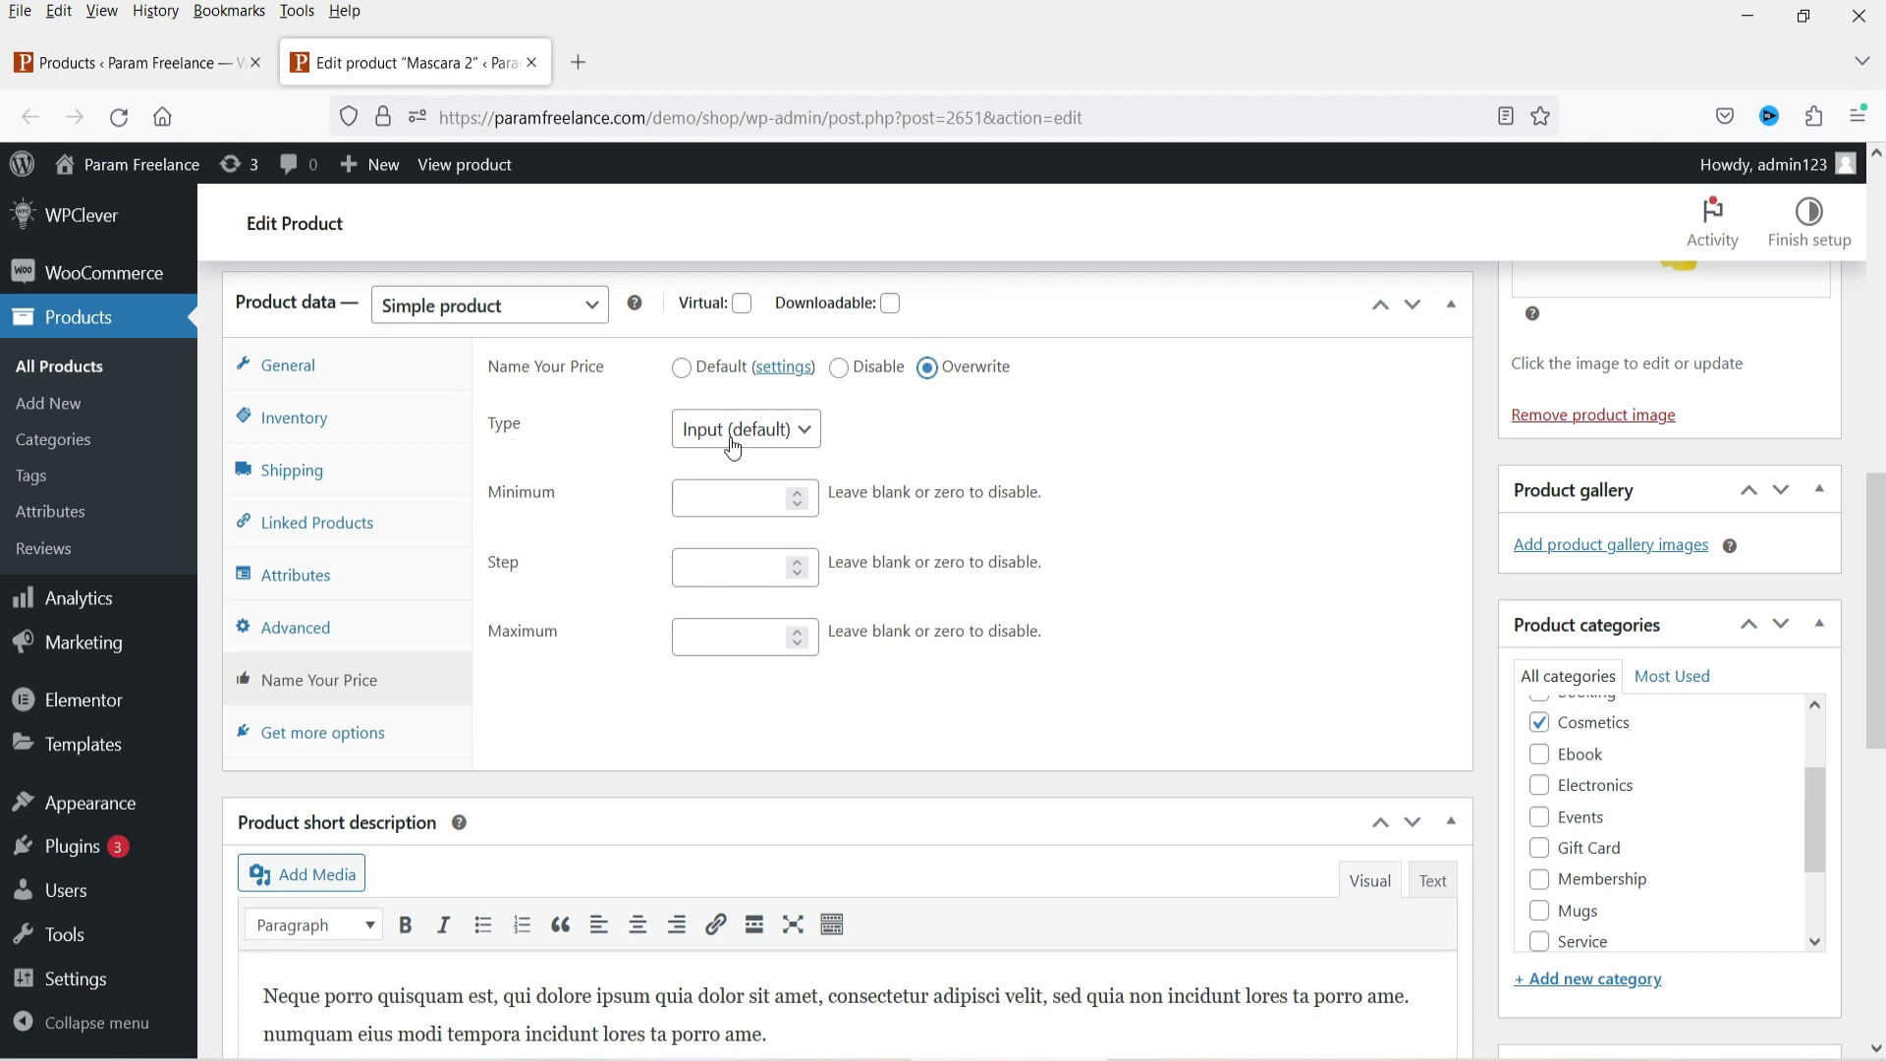
pyautogui.click(805, 432)
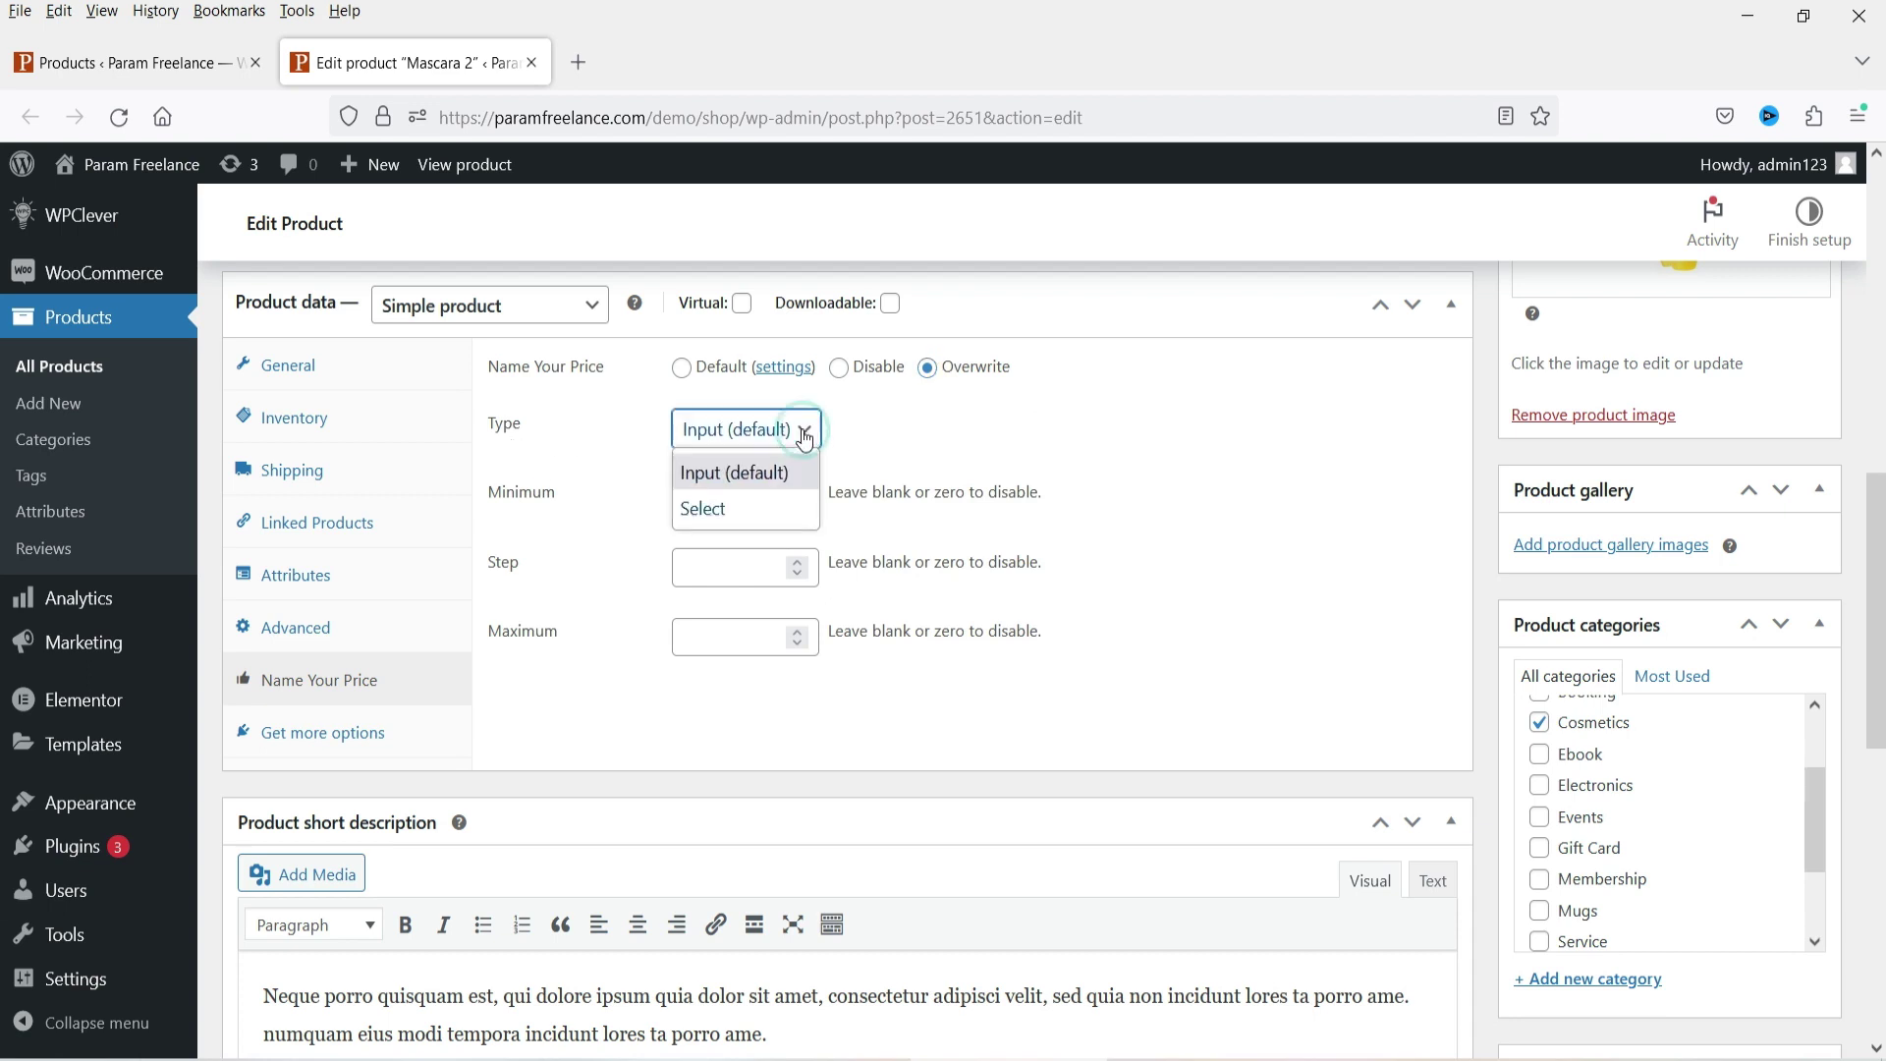
pyautogui.click(977, 427)
pyautogui.click(792, 429)
pyautogui.click(971, 442)
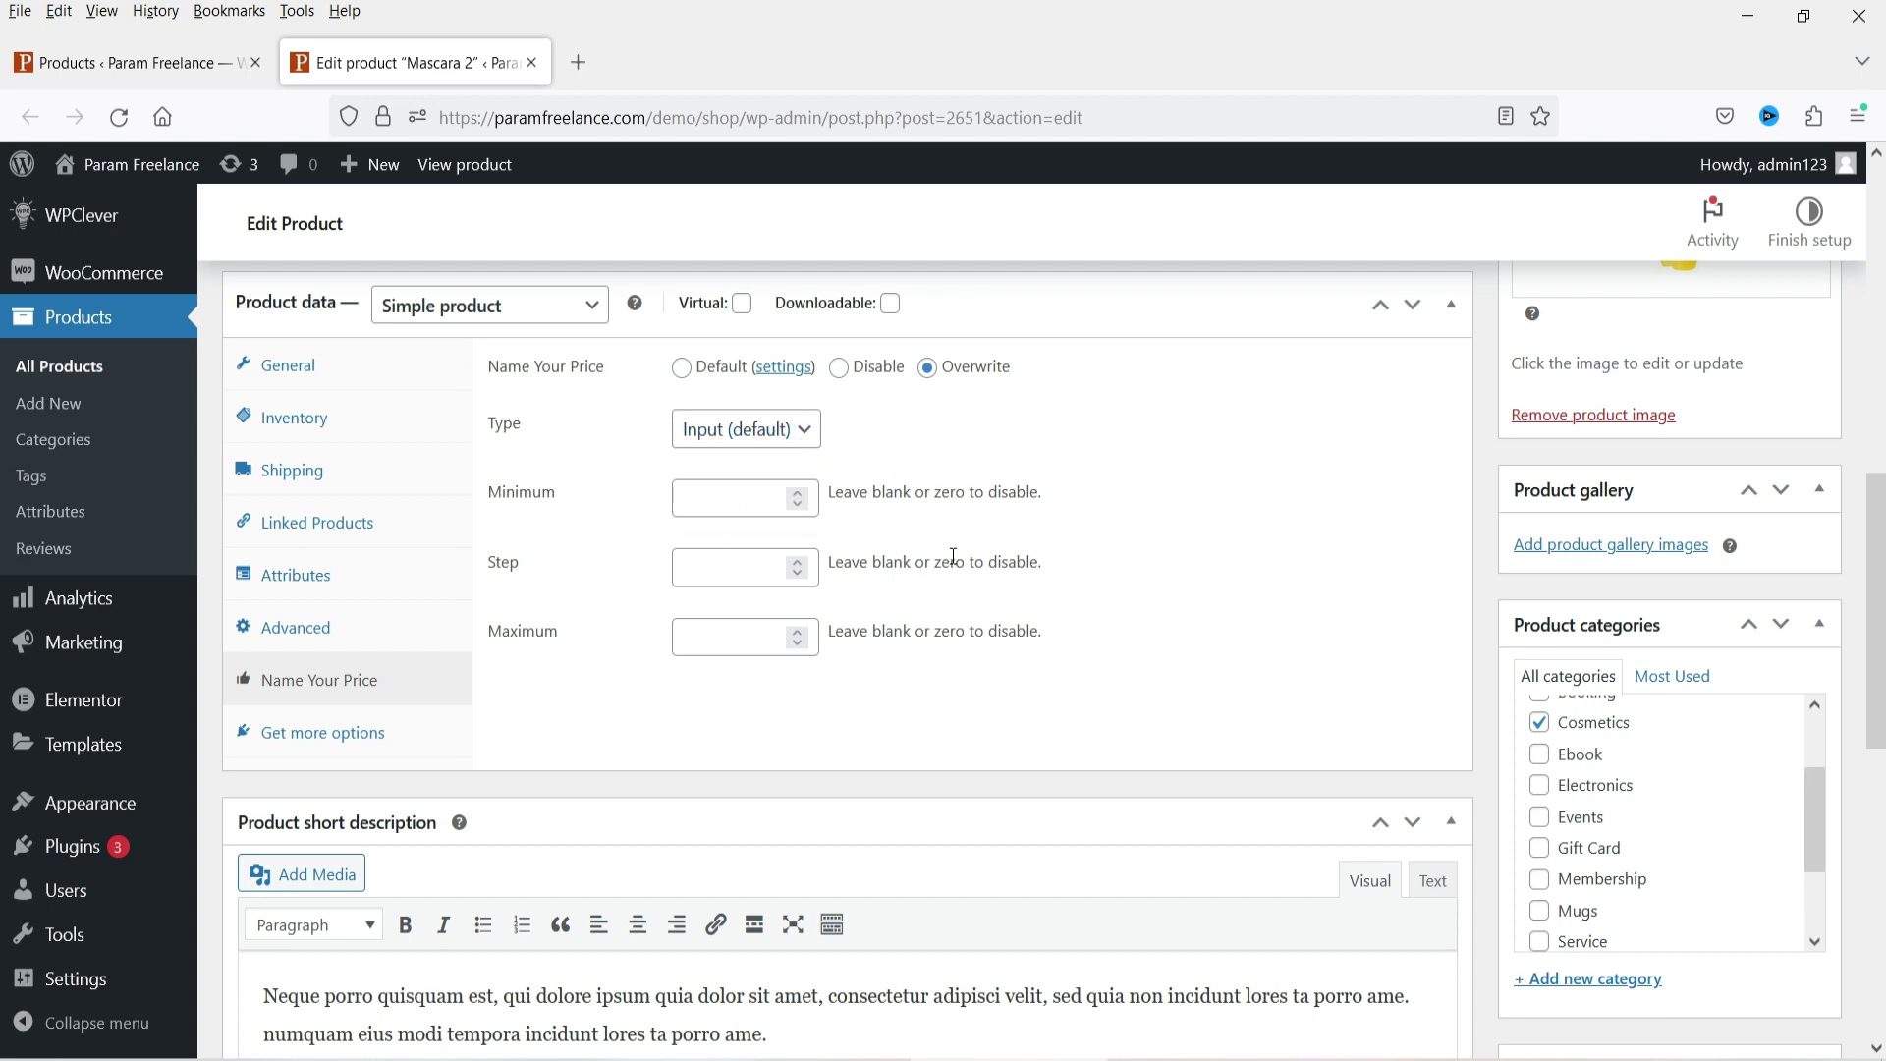
pyautogui.scroll(10, 1028, 609)
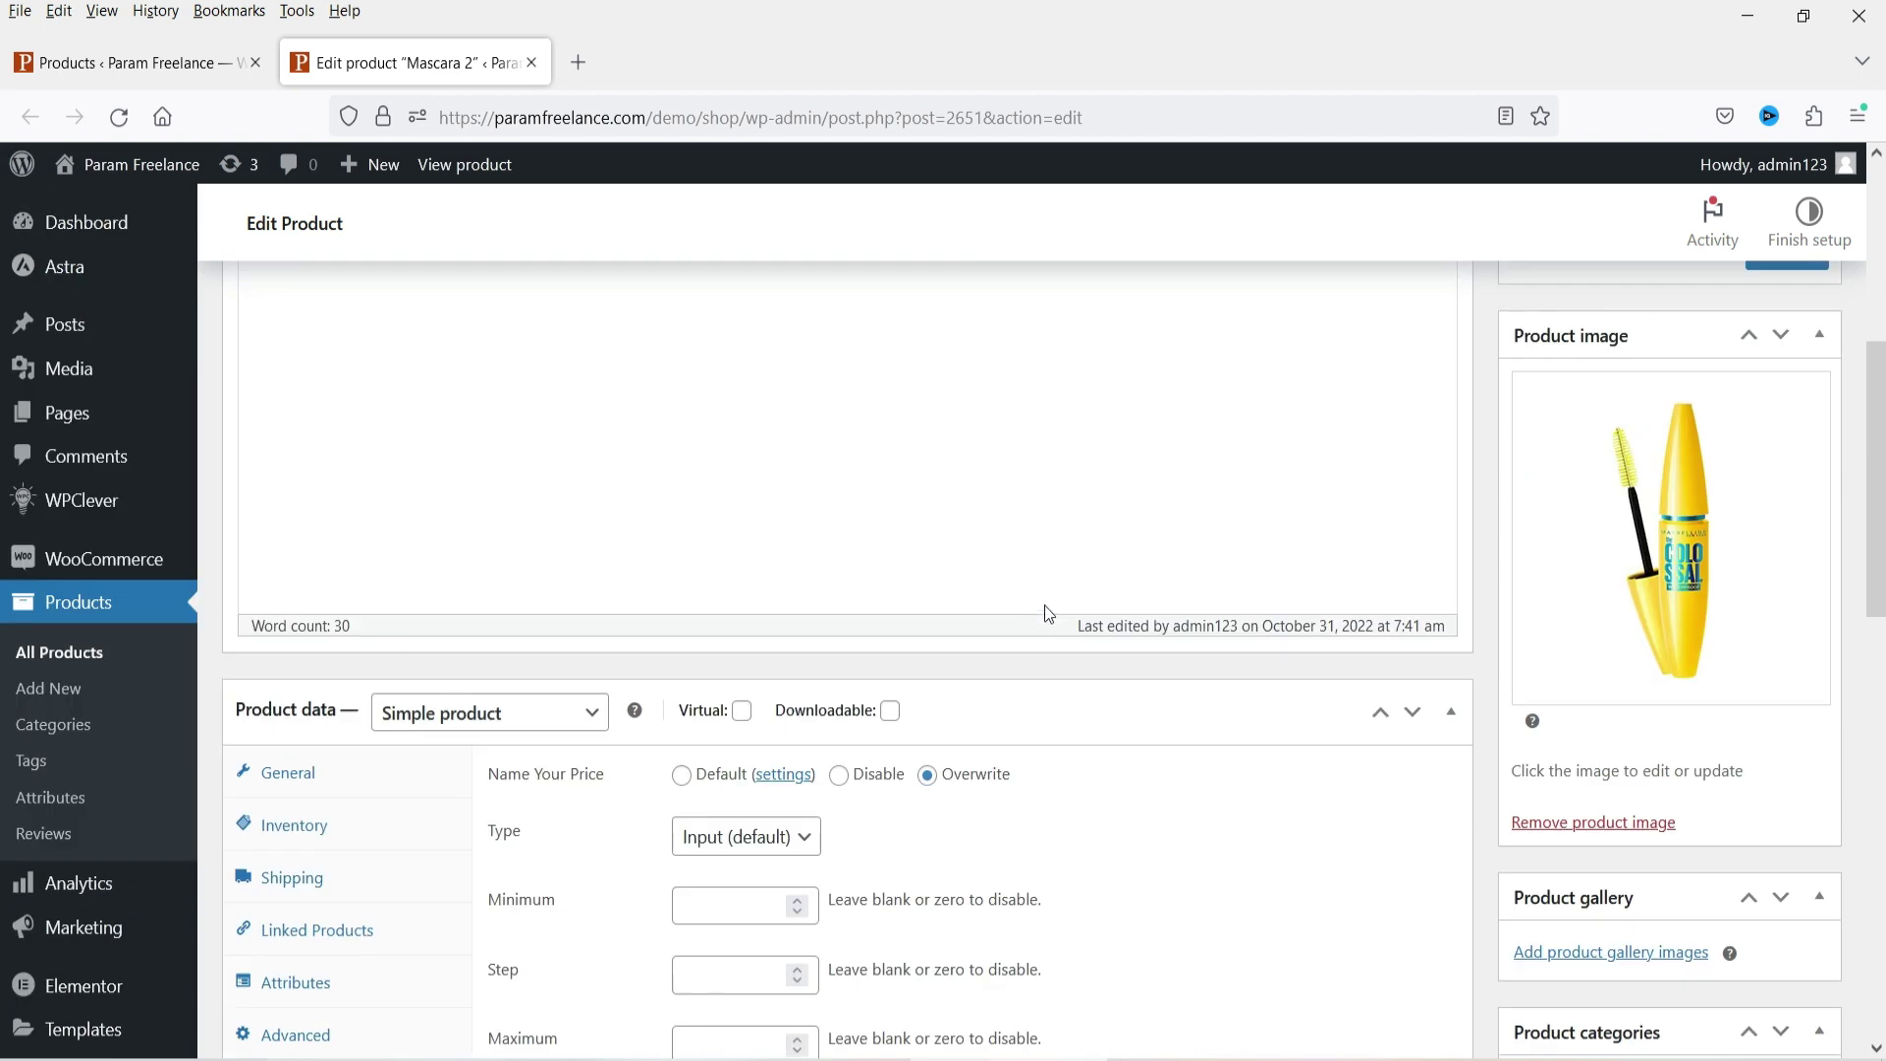
pyautogui.scroll(-2, 1277, 501)
pyautogui.scroll(-10, 1153, 484)
pyautogui.scroll(3, 770, 492)
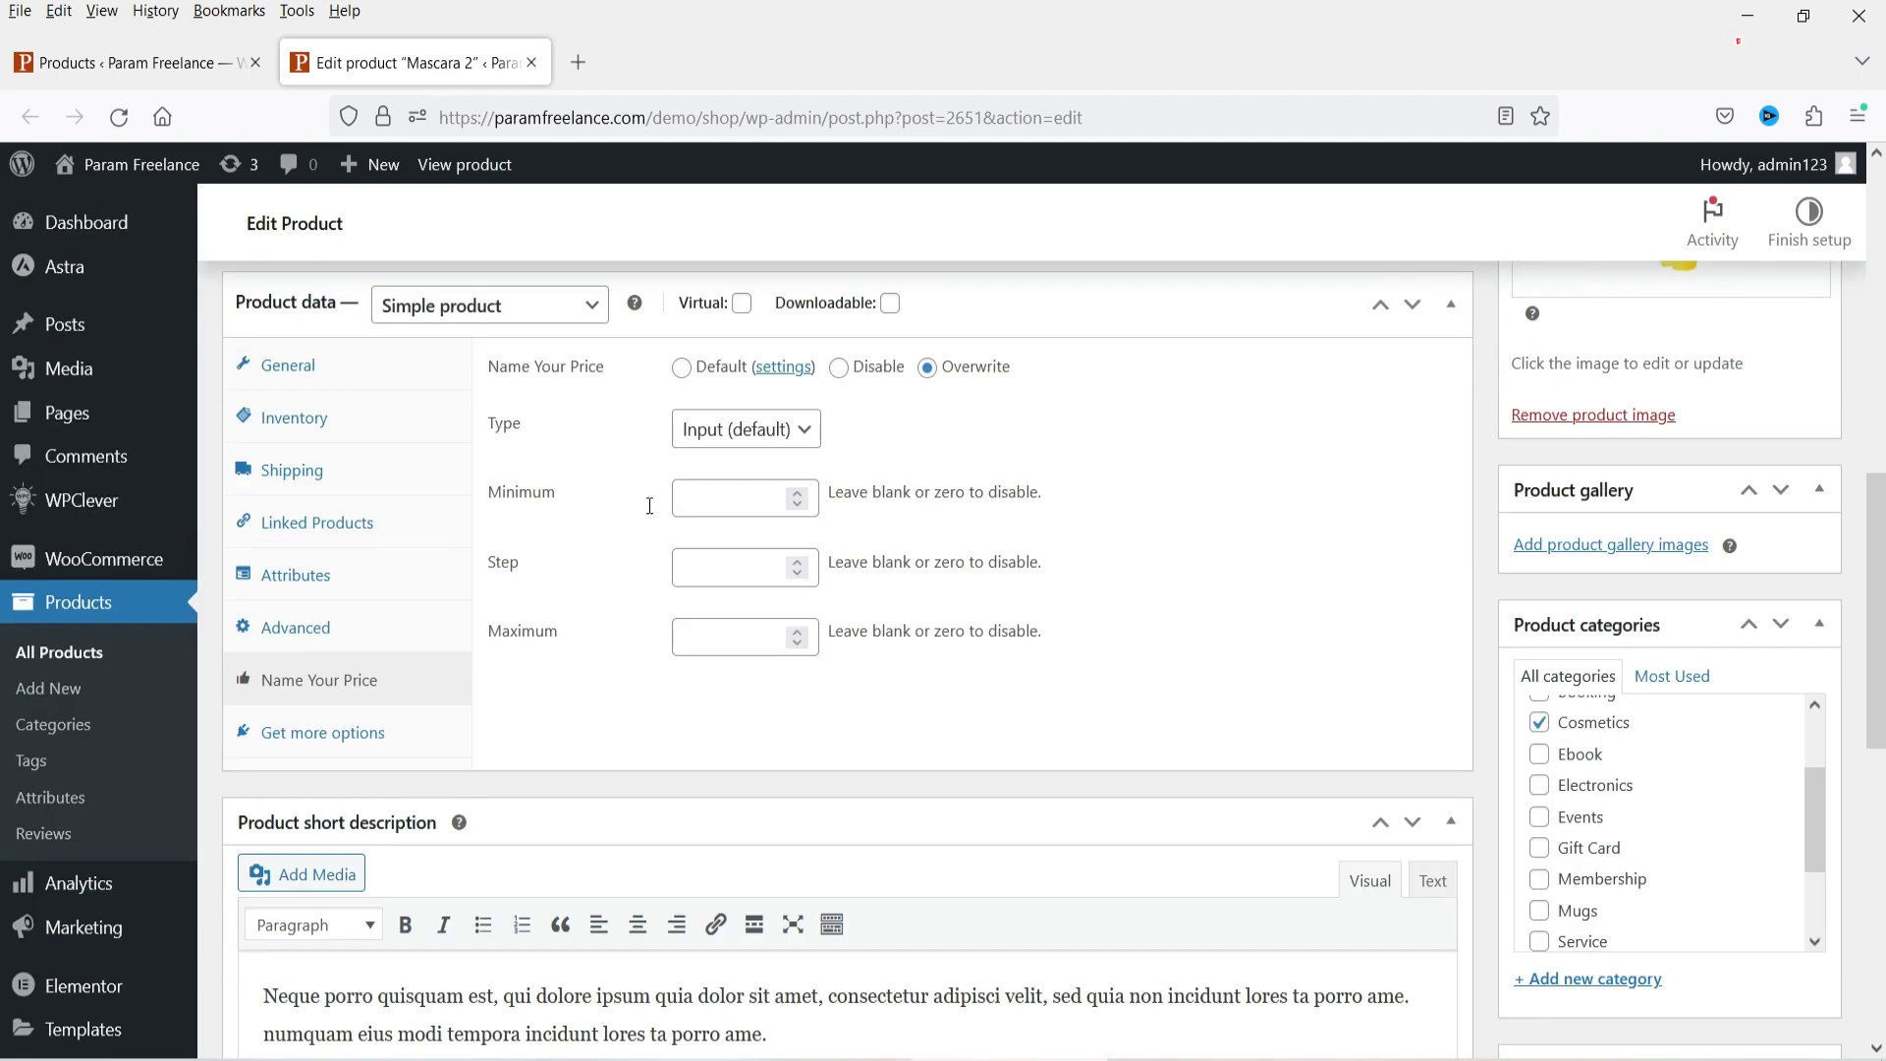
# - Enter Minimum 300 and Maximum 400 for Mascara 2's Name Your Price and update the product
pyautogui.click(307, 365)
pyautogui.doubleClick(700, 377)
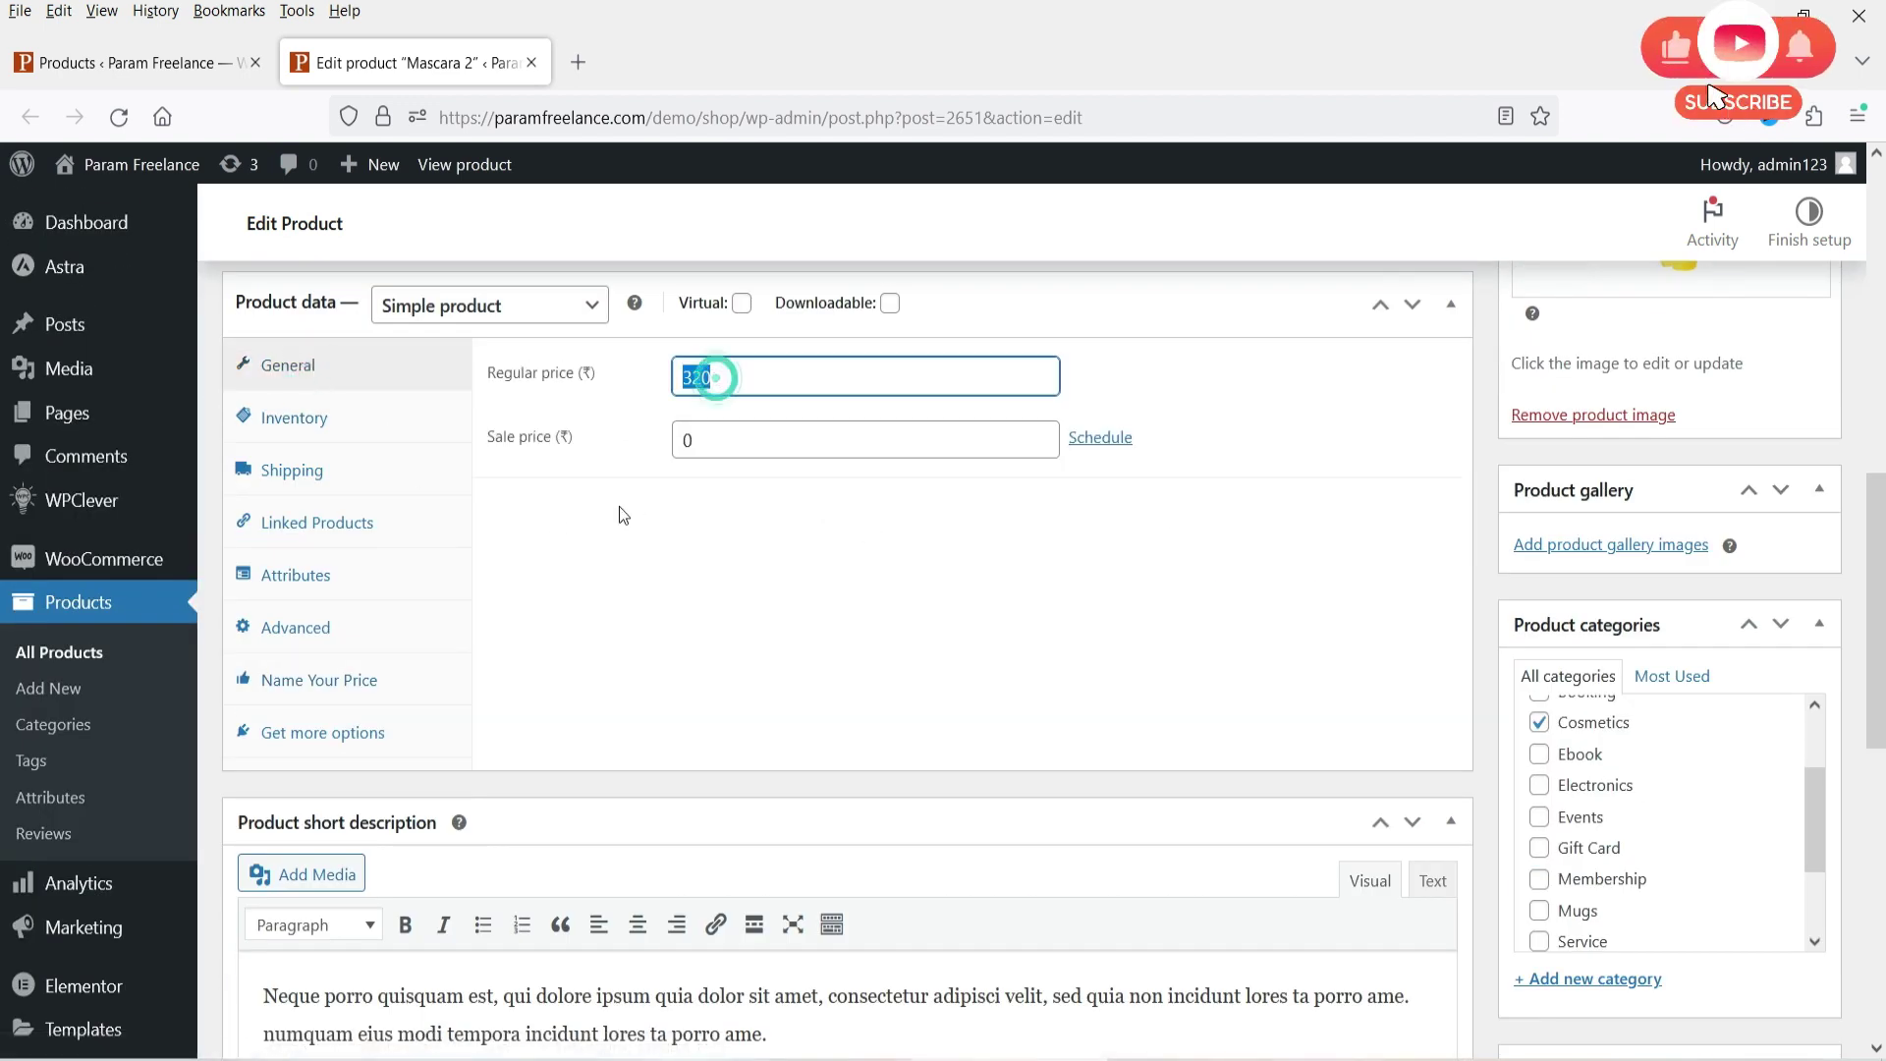
pyautogui.click(312, 679)
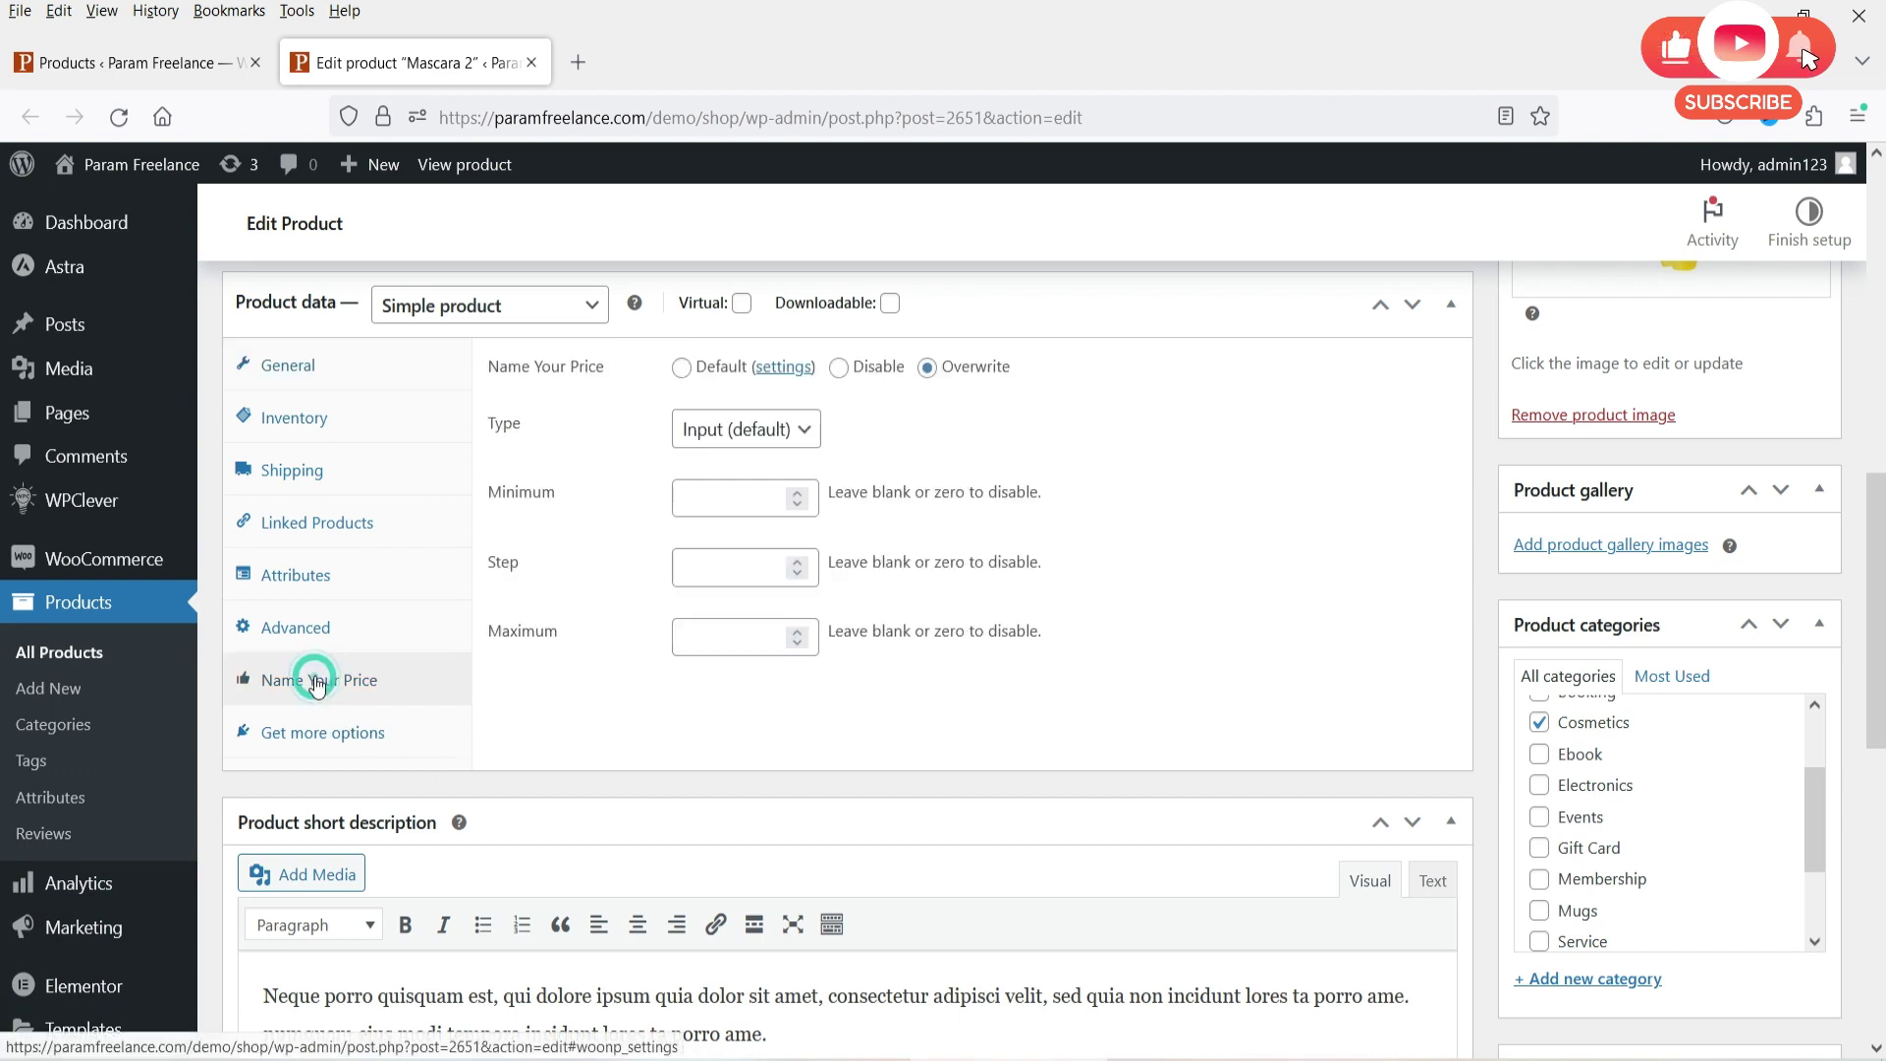
pyautogui.click(712, 498)
pyautogui.write('300')
pyautogui.click(727, 646)
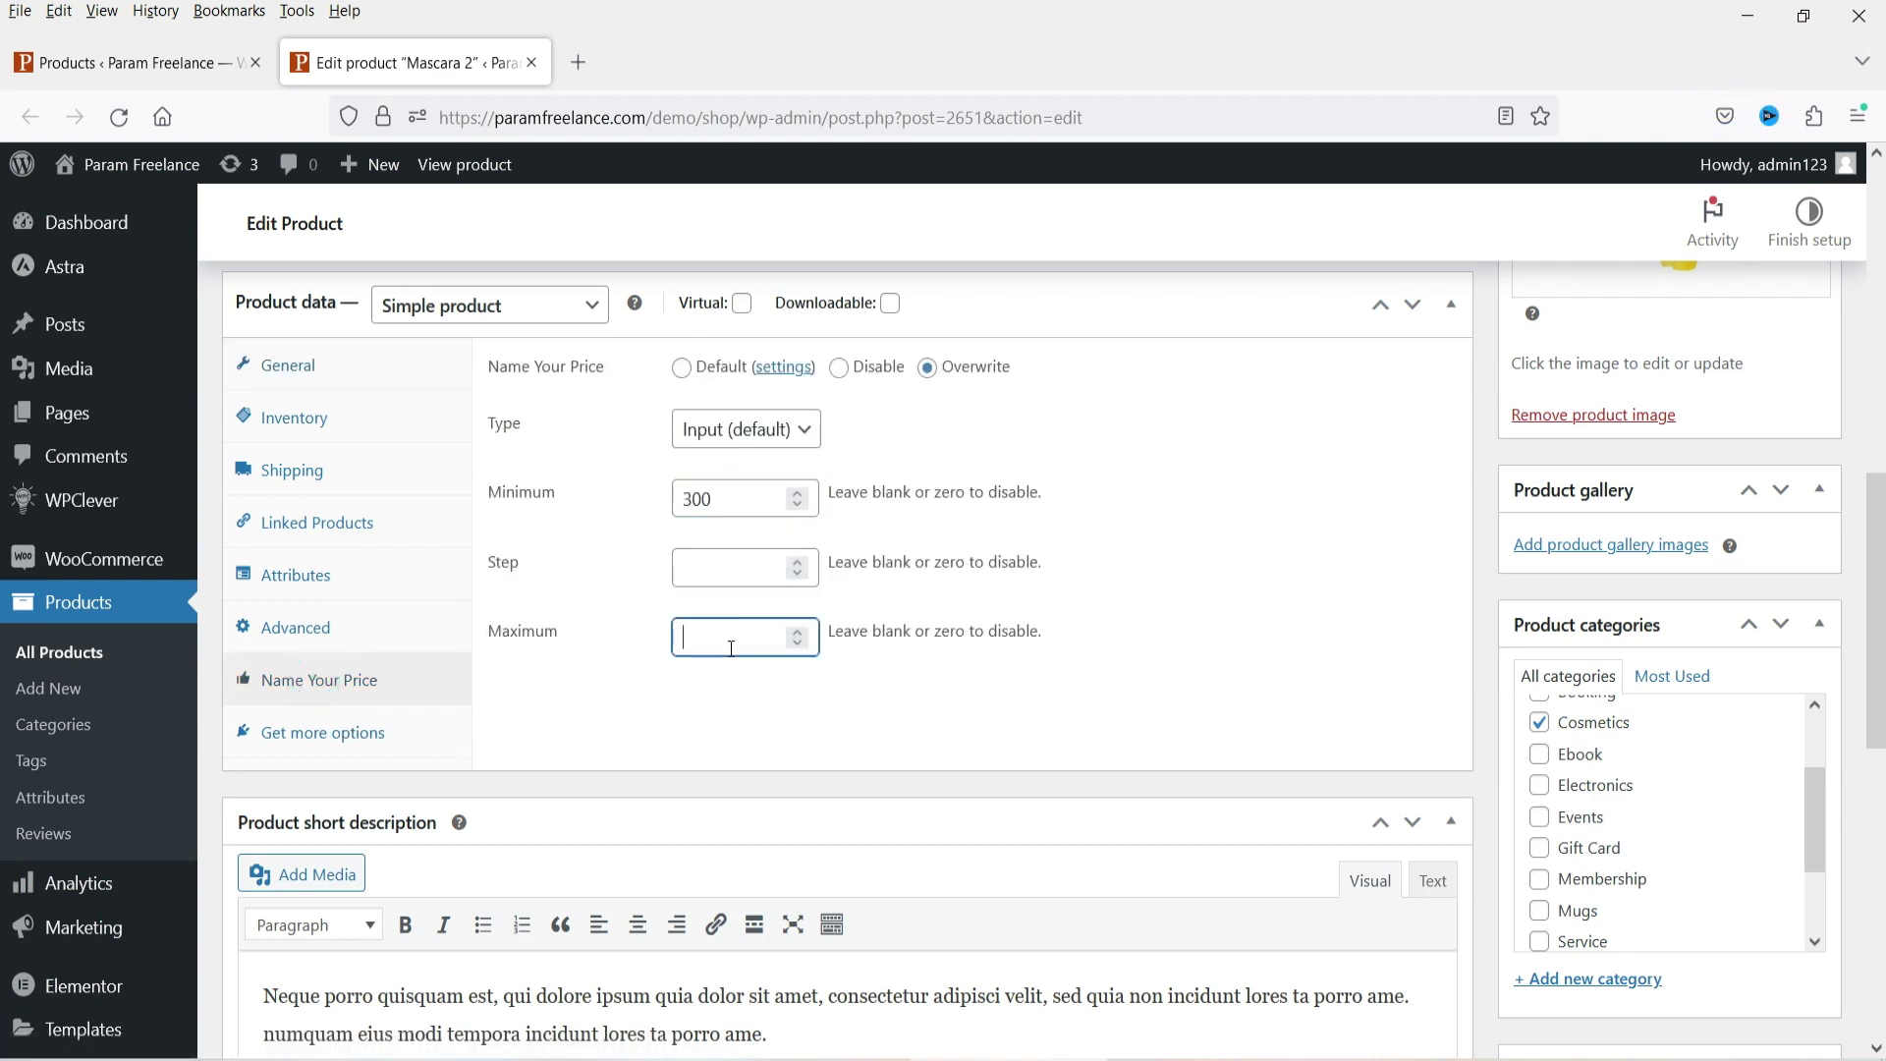
pyautogui.write('400')
pyautogui.click(705, 565)
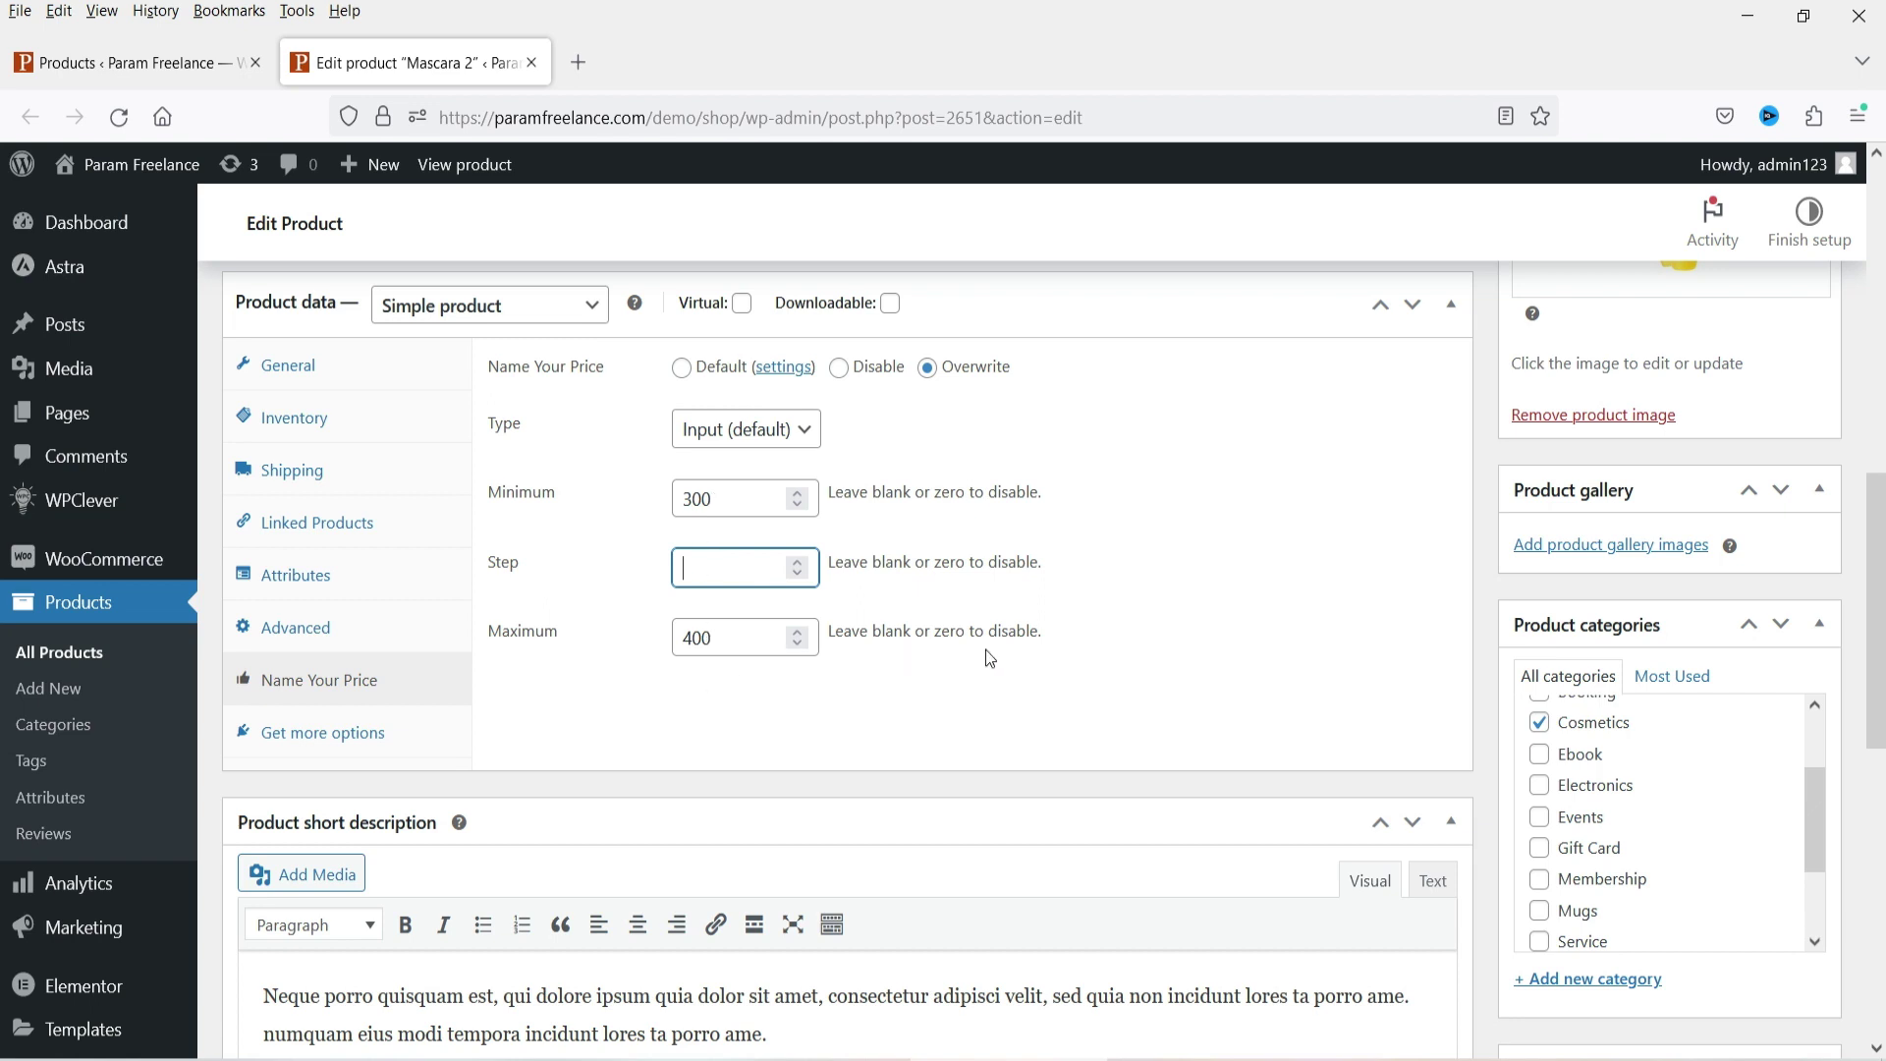
pyautogui.scroll(5, 1263, 729)
pyautogui.click(1785, 386)
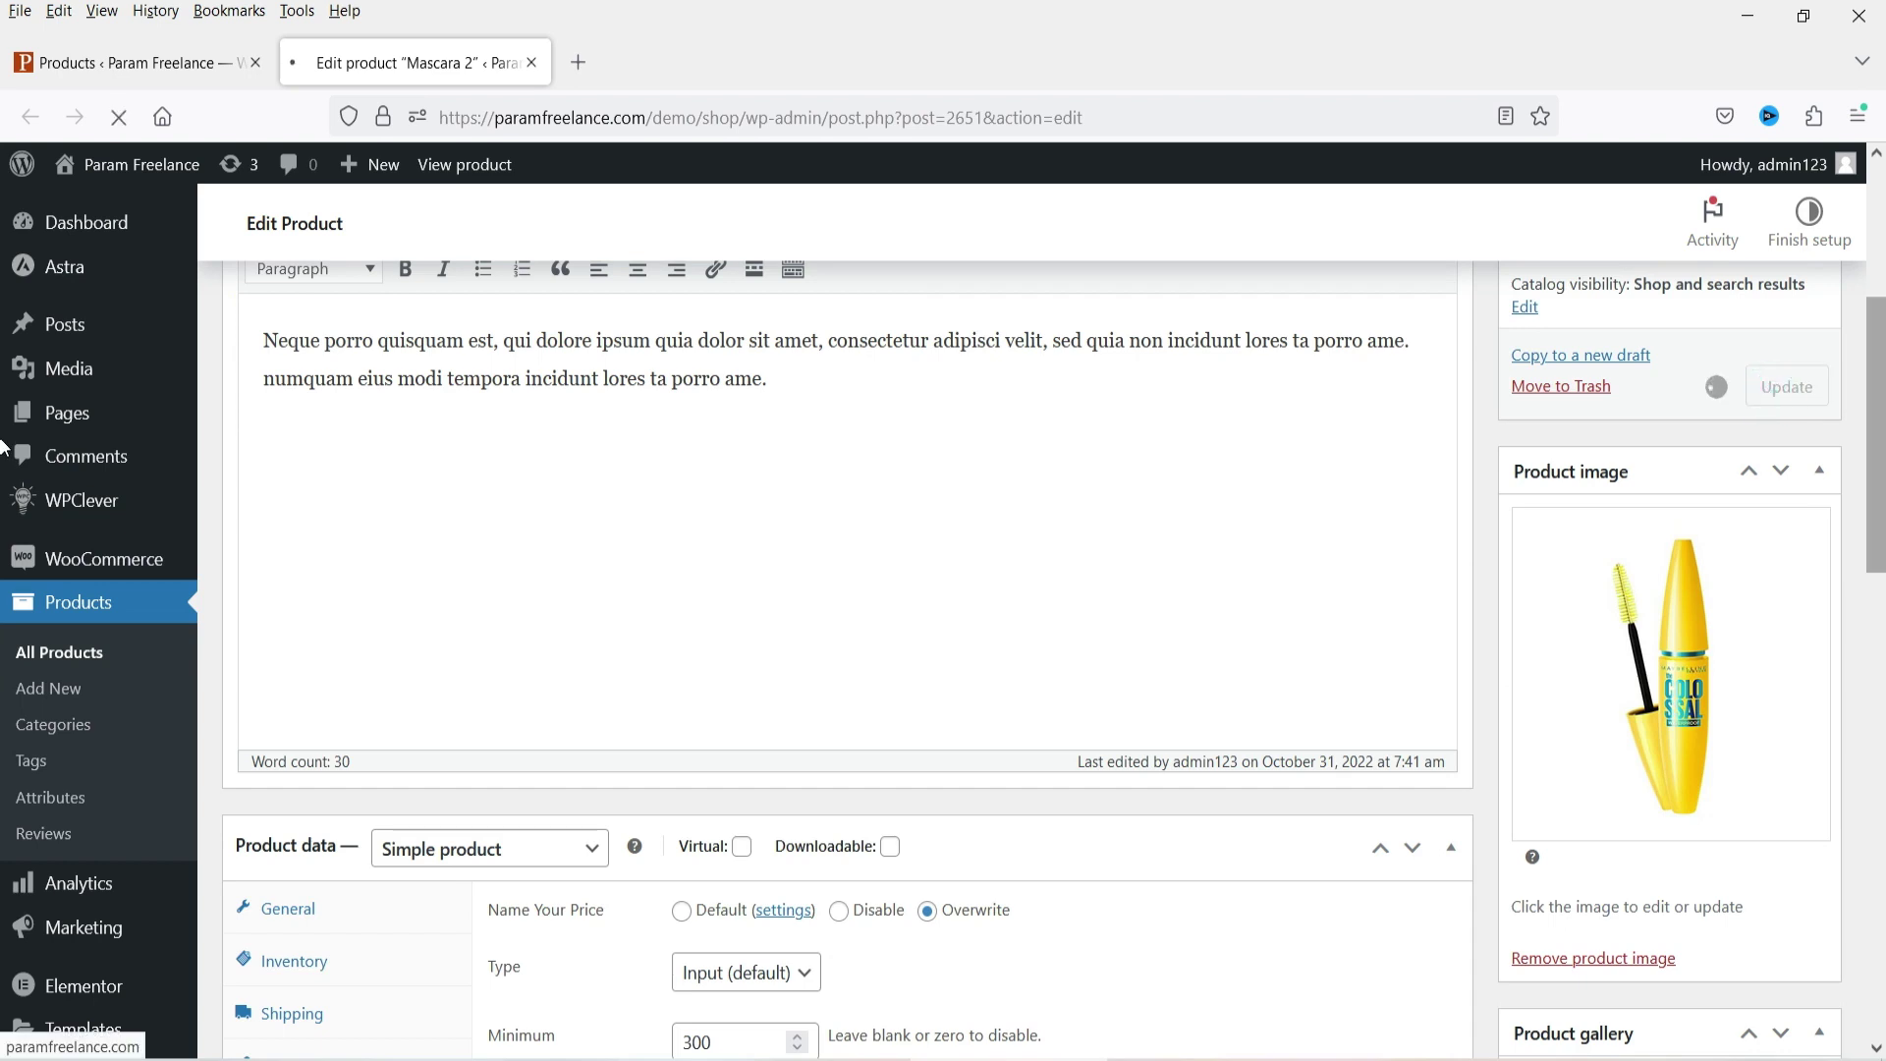
# - Open Mascara 2's storefront page in a new tab and inspect its Suggested Price amounts
pyautogui.rightClick(686, 583)
pyautogui.click(792, 600)
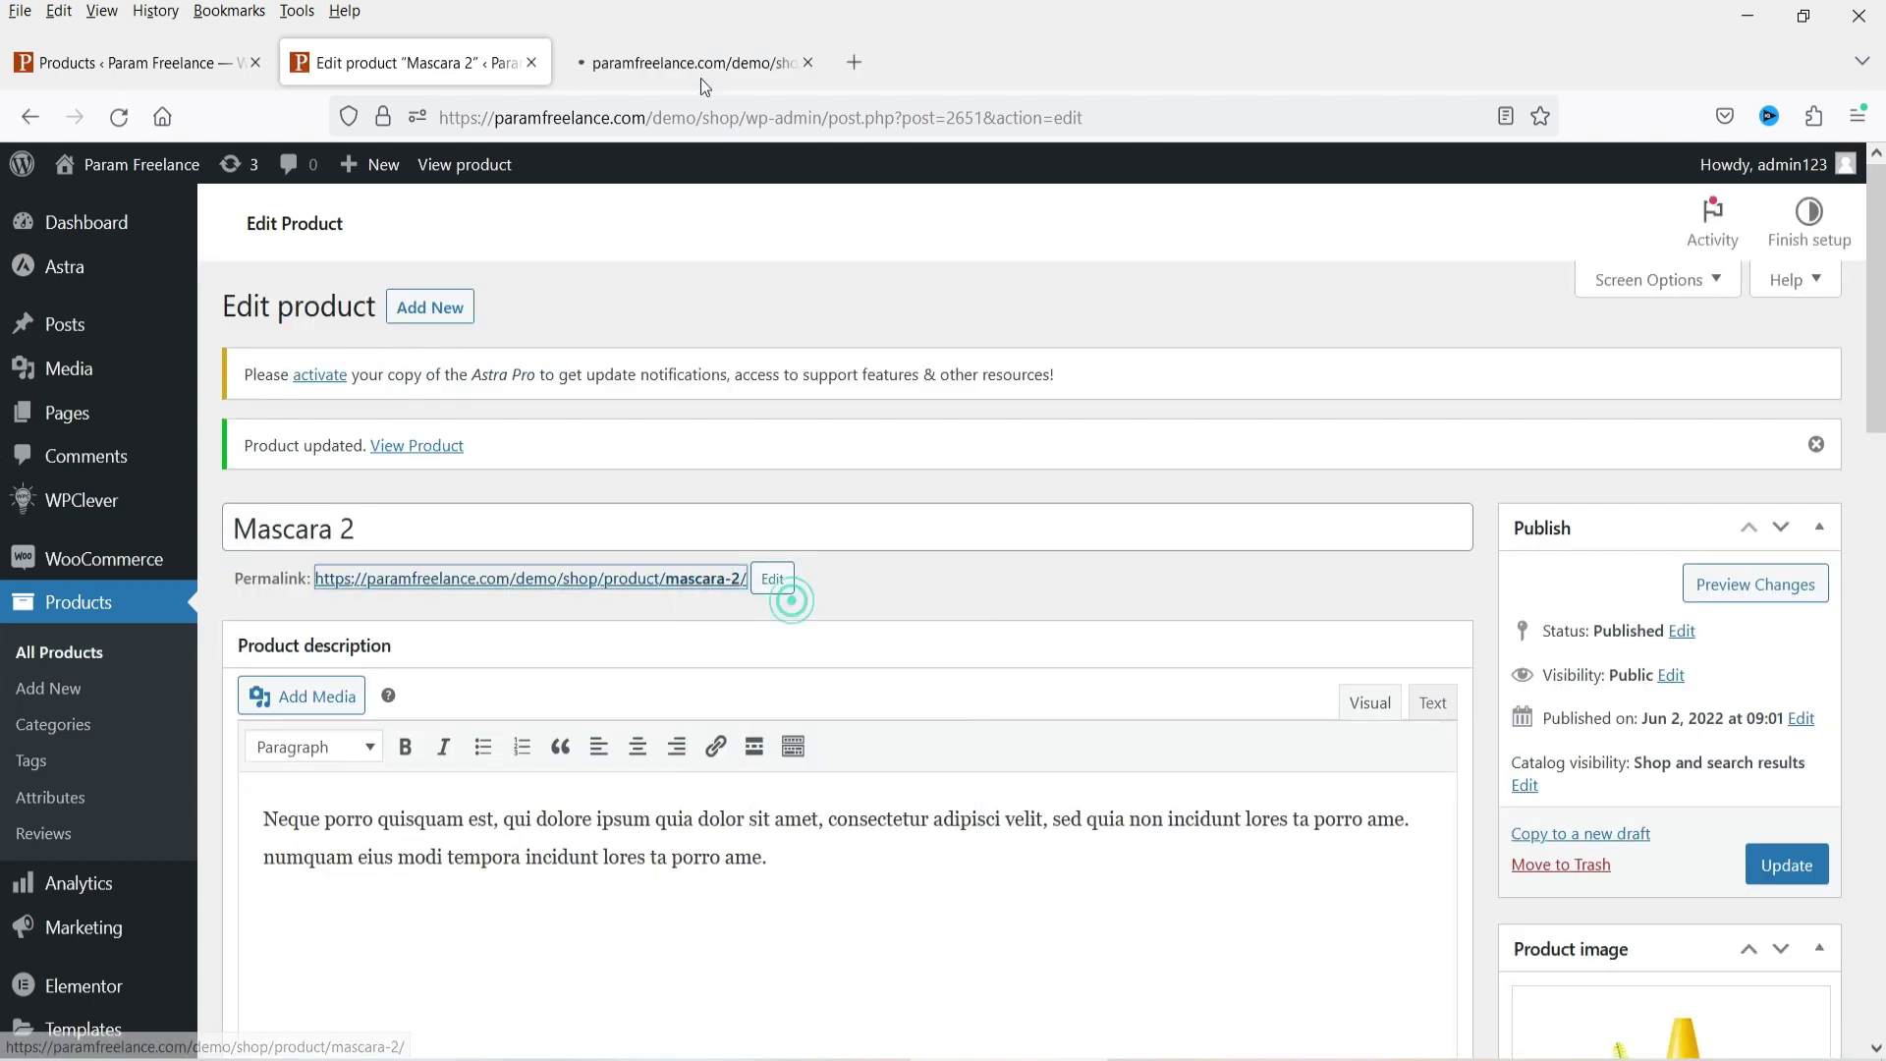
pyautogui.click(690, 62)
pyautogui.scroll(-3, 1772, 480)
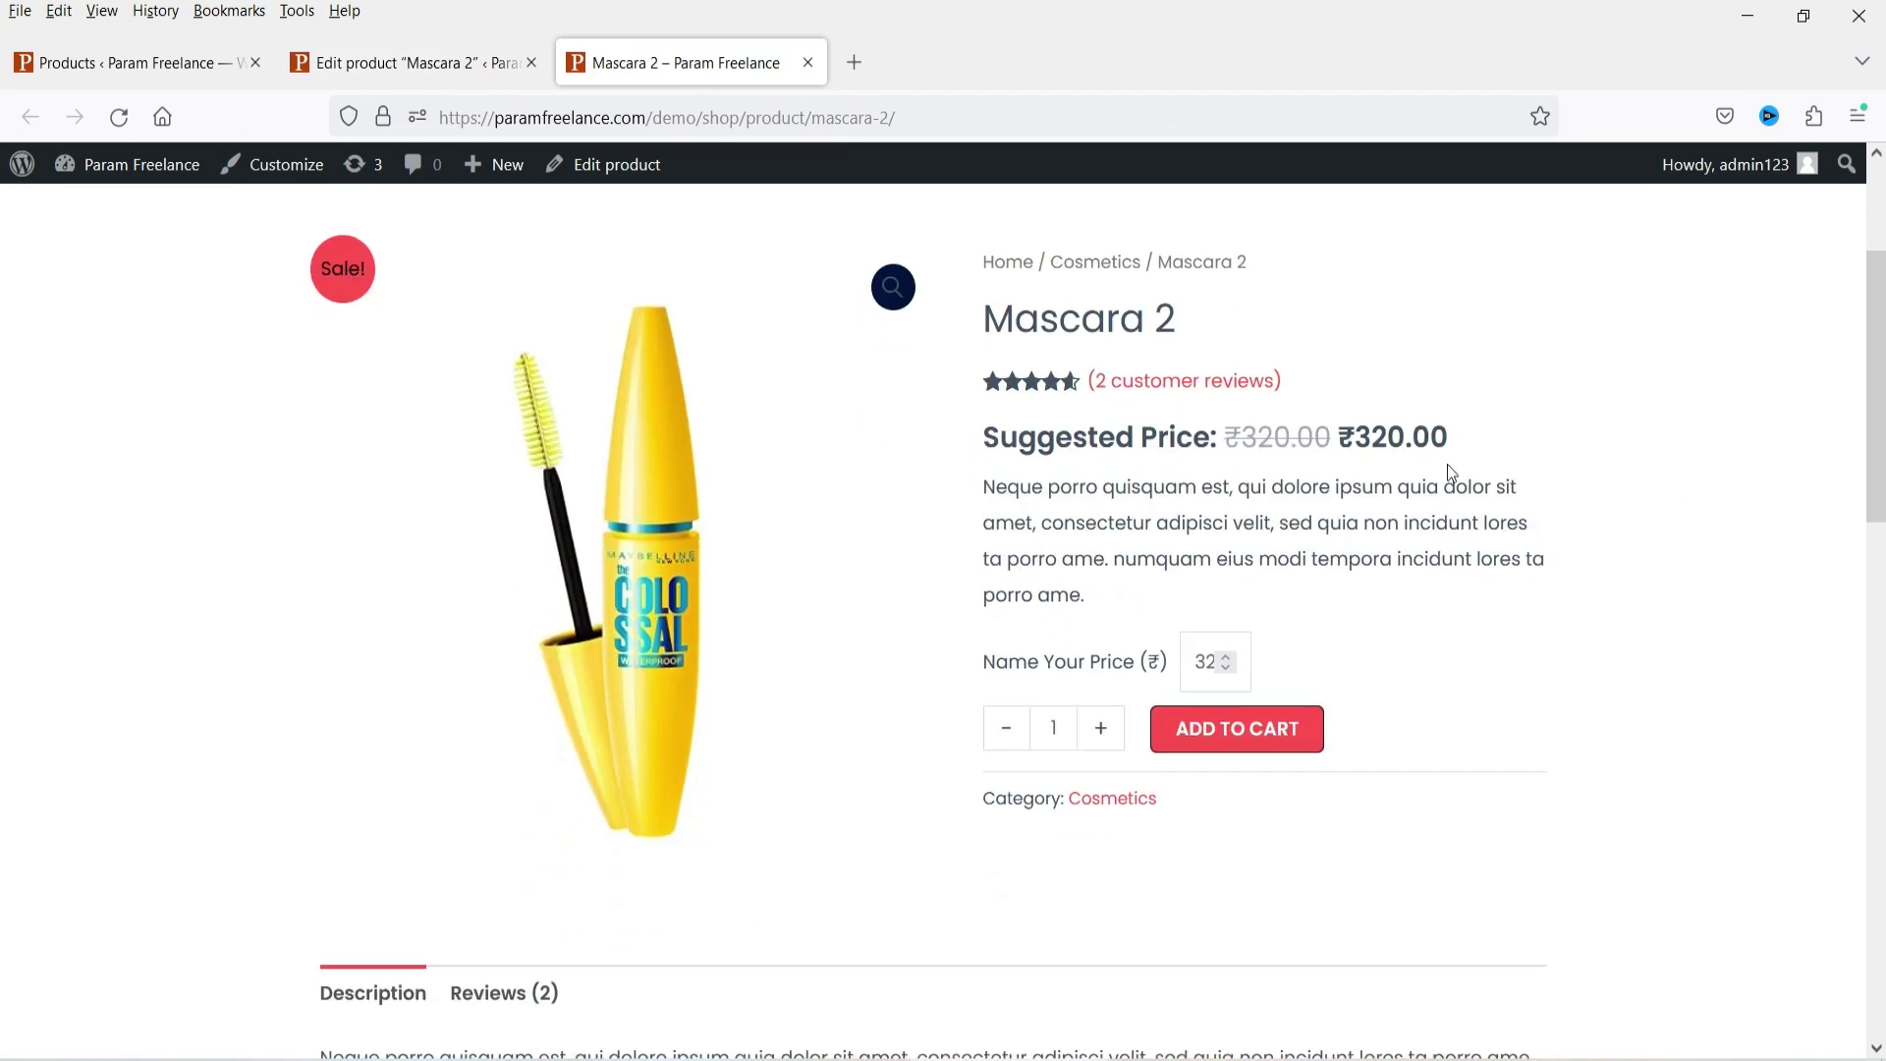
pyautogui.moveTo(1208, 442); pyautogui.dragTo(980, 442)
pyautogui.click(1469, 518)
pyautogui.moveTo(1473, 455); pyautogui.dragTo(1173, 440)
pyautogui.click(1538, 504)
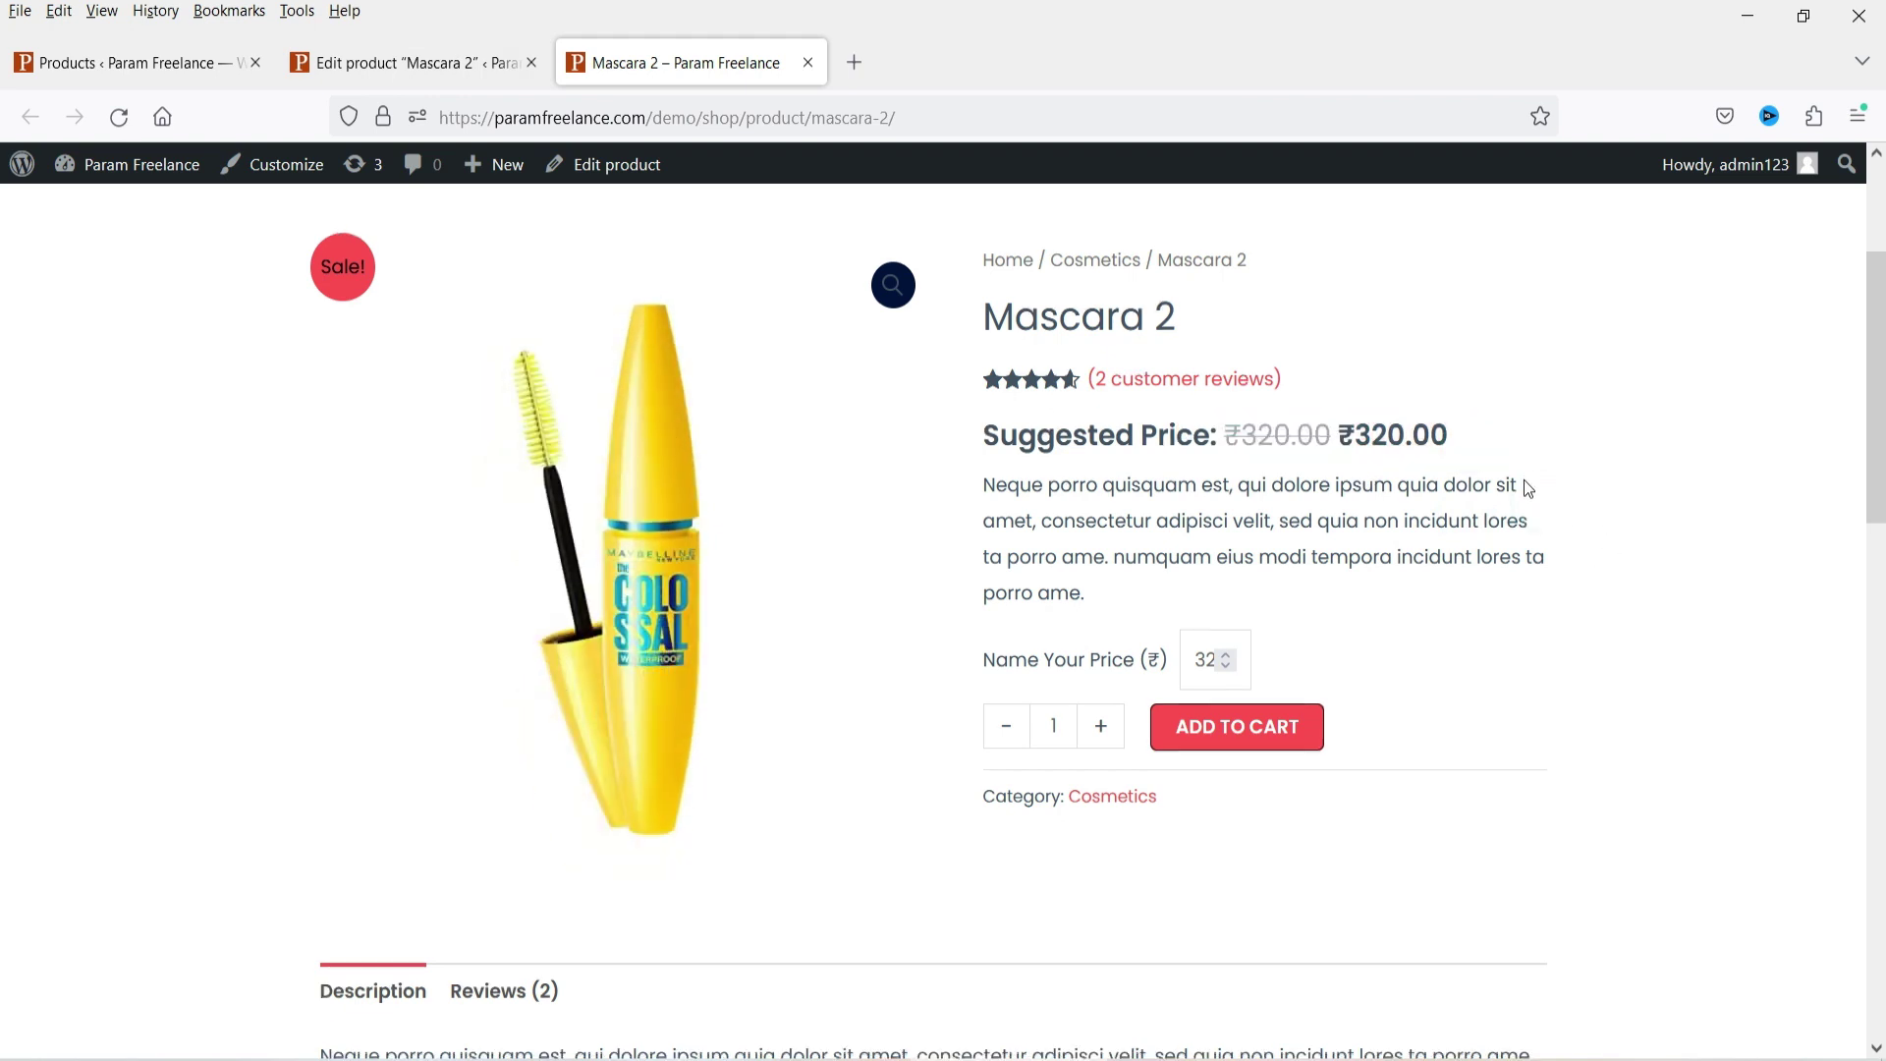
pyautogui.scroll(-3, 1490, 505)
pyautogui.scroll(2, 1489, 505)
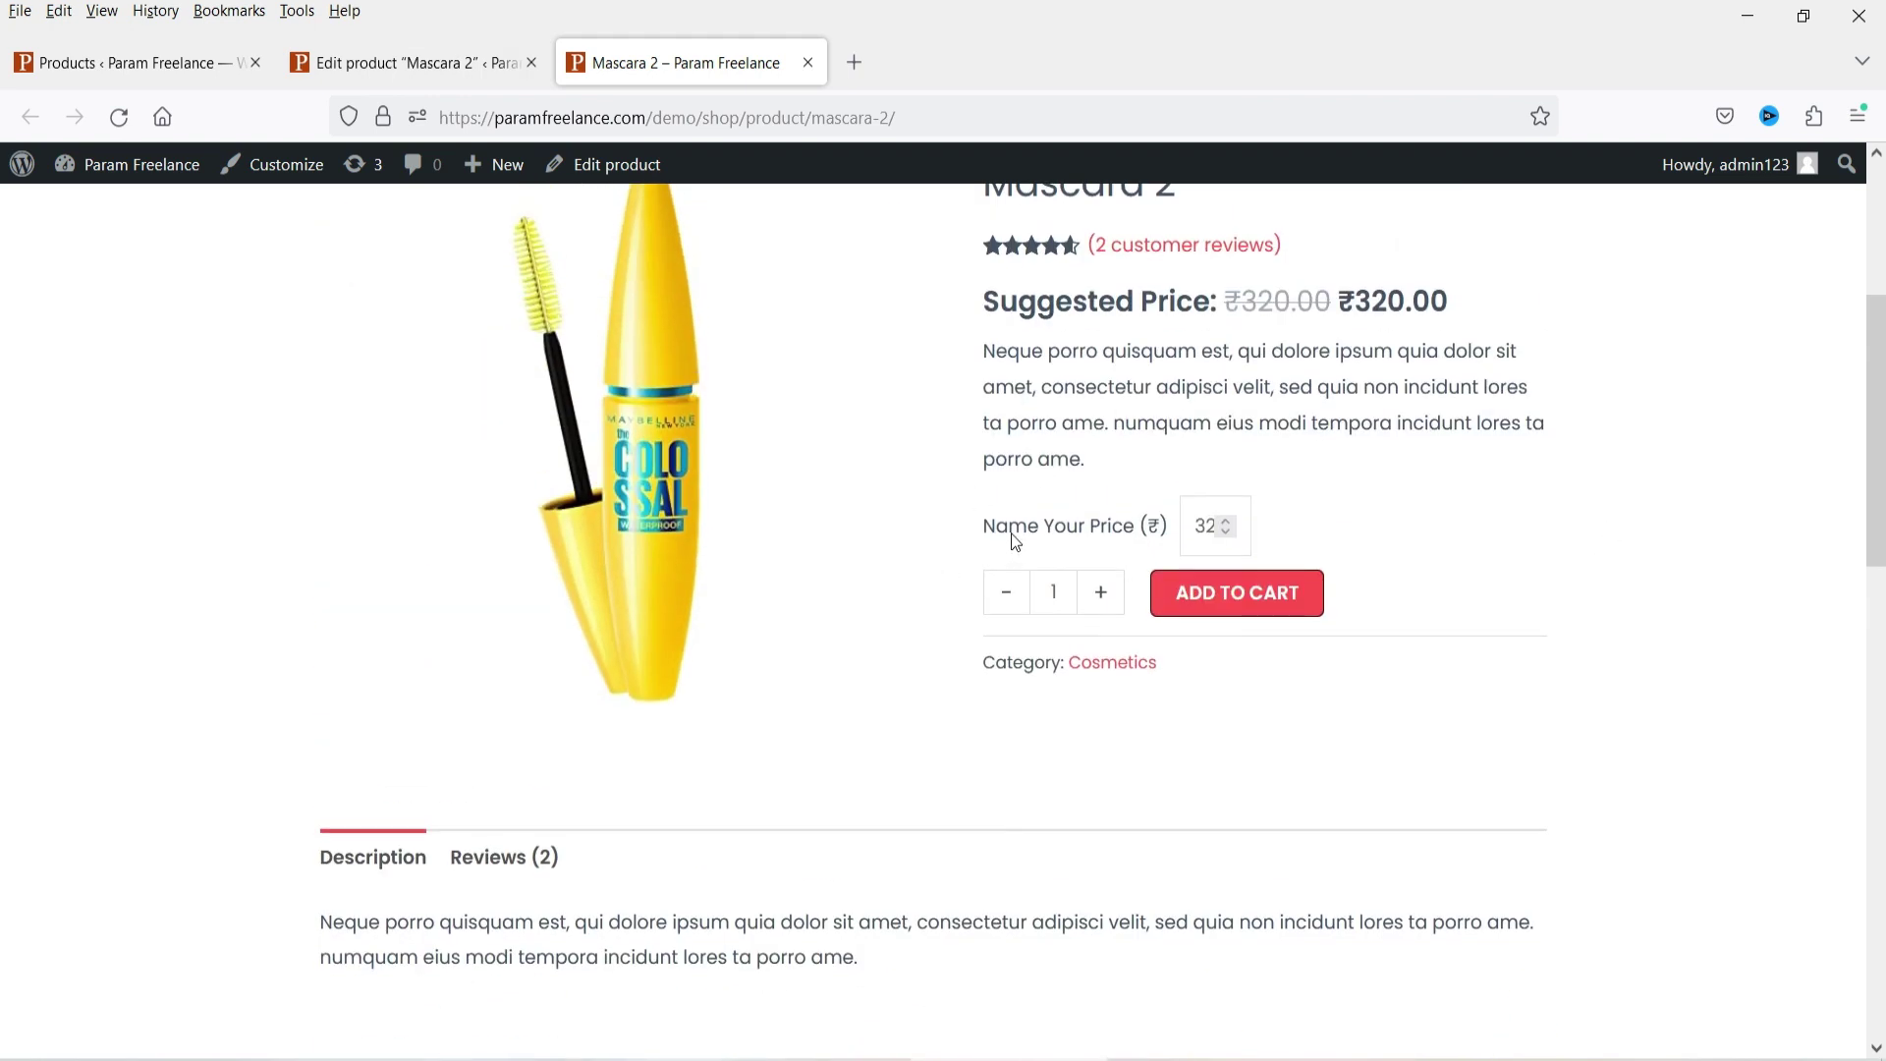
# - Enter 50 as Mascara 2's Name Your Price amount and add it to the cart
pyautogui.click(1226, 522)
pyautogui.click(1223, 522)
pyautogui.click(1206, 527)
pyautogui.doubleClick(1206, 527)
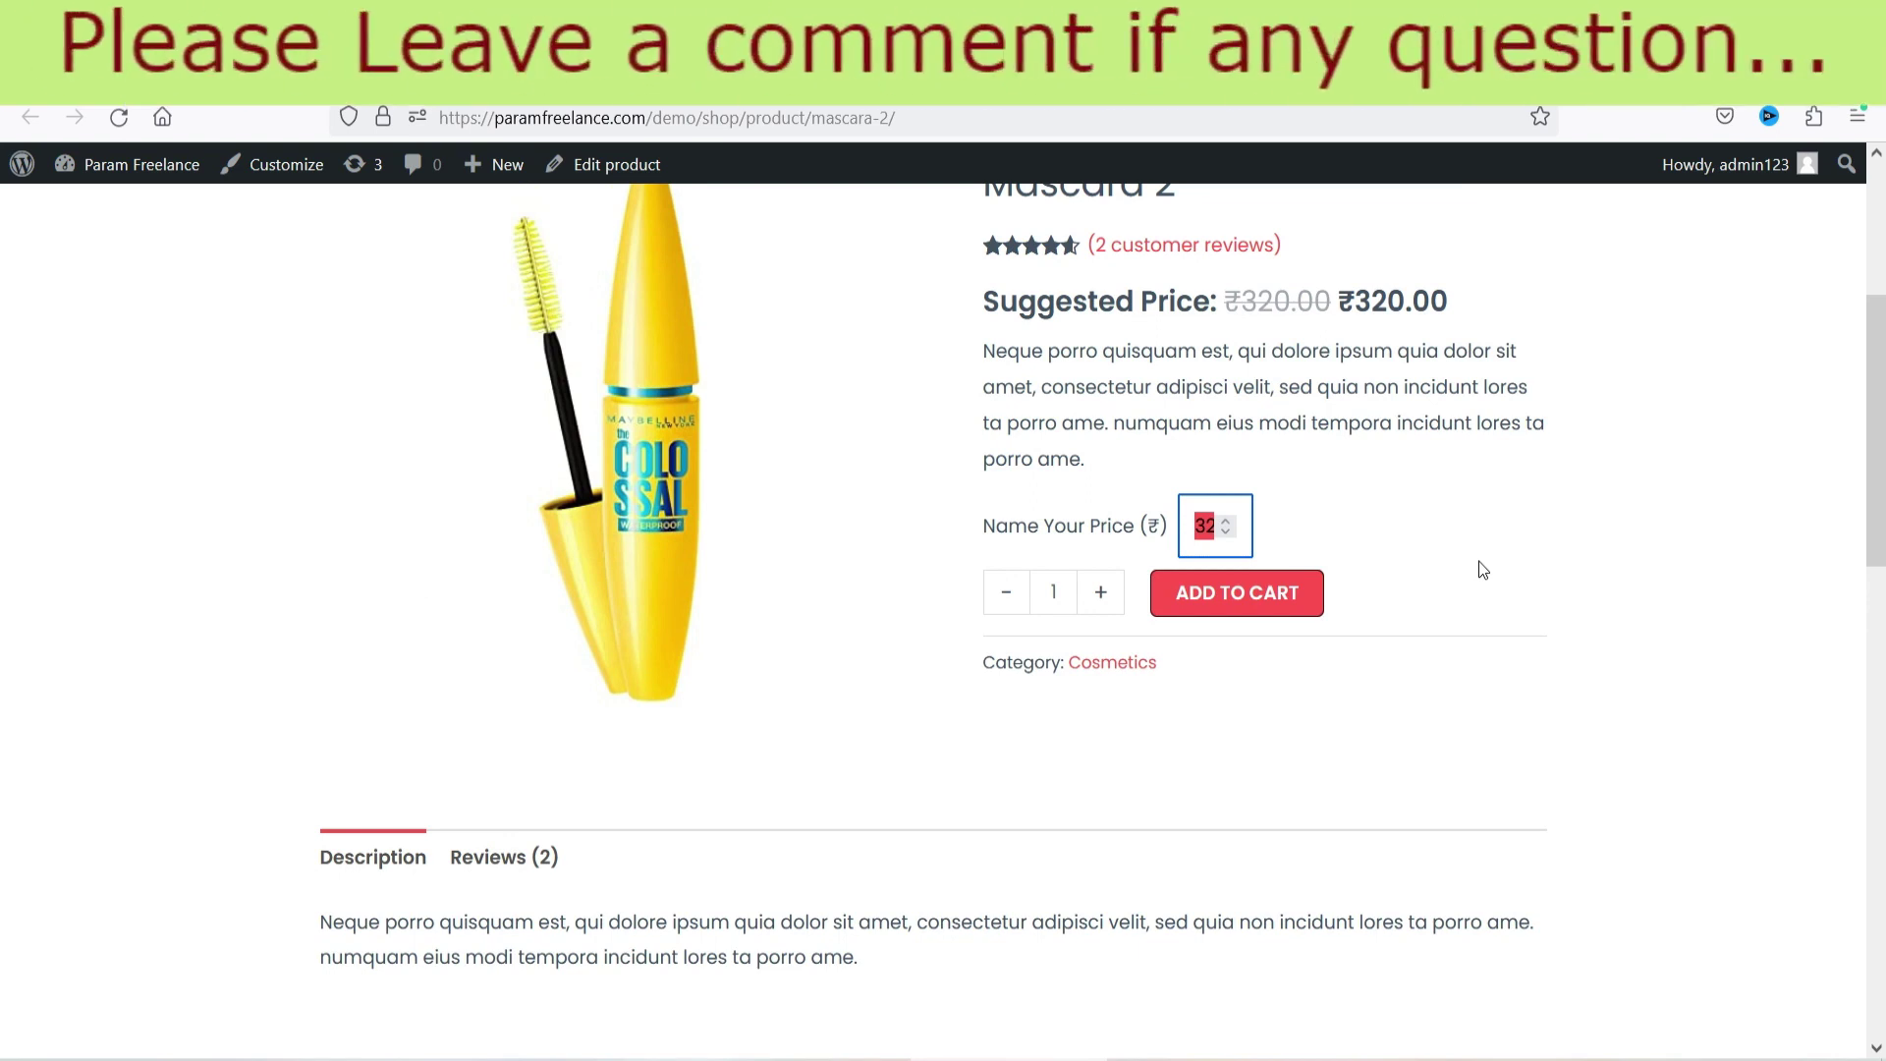
pyautogui.press('BackSpace')
pyautogui.write('50')
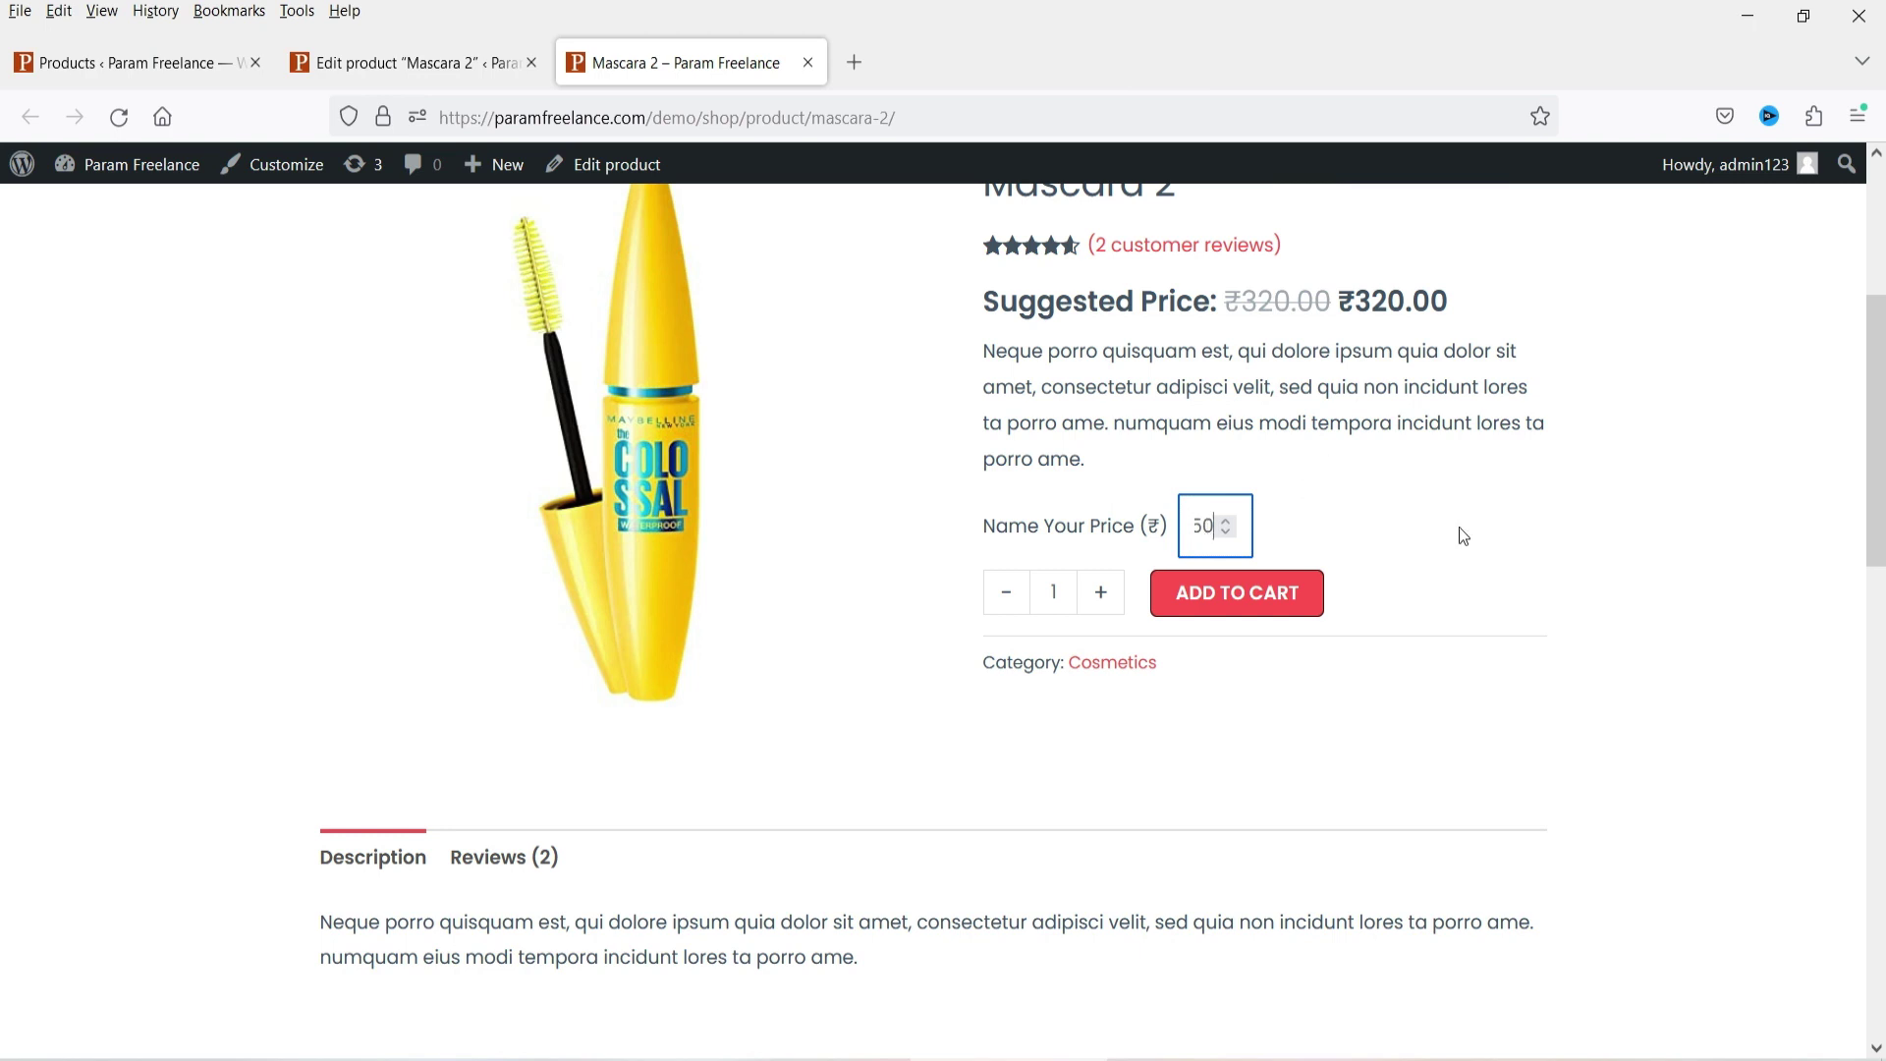
pyautogui.click(1263, 620)
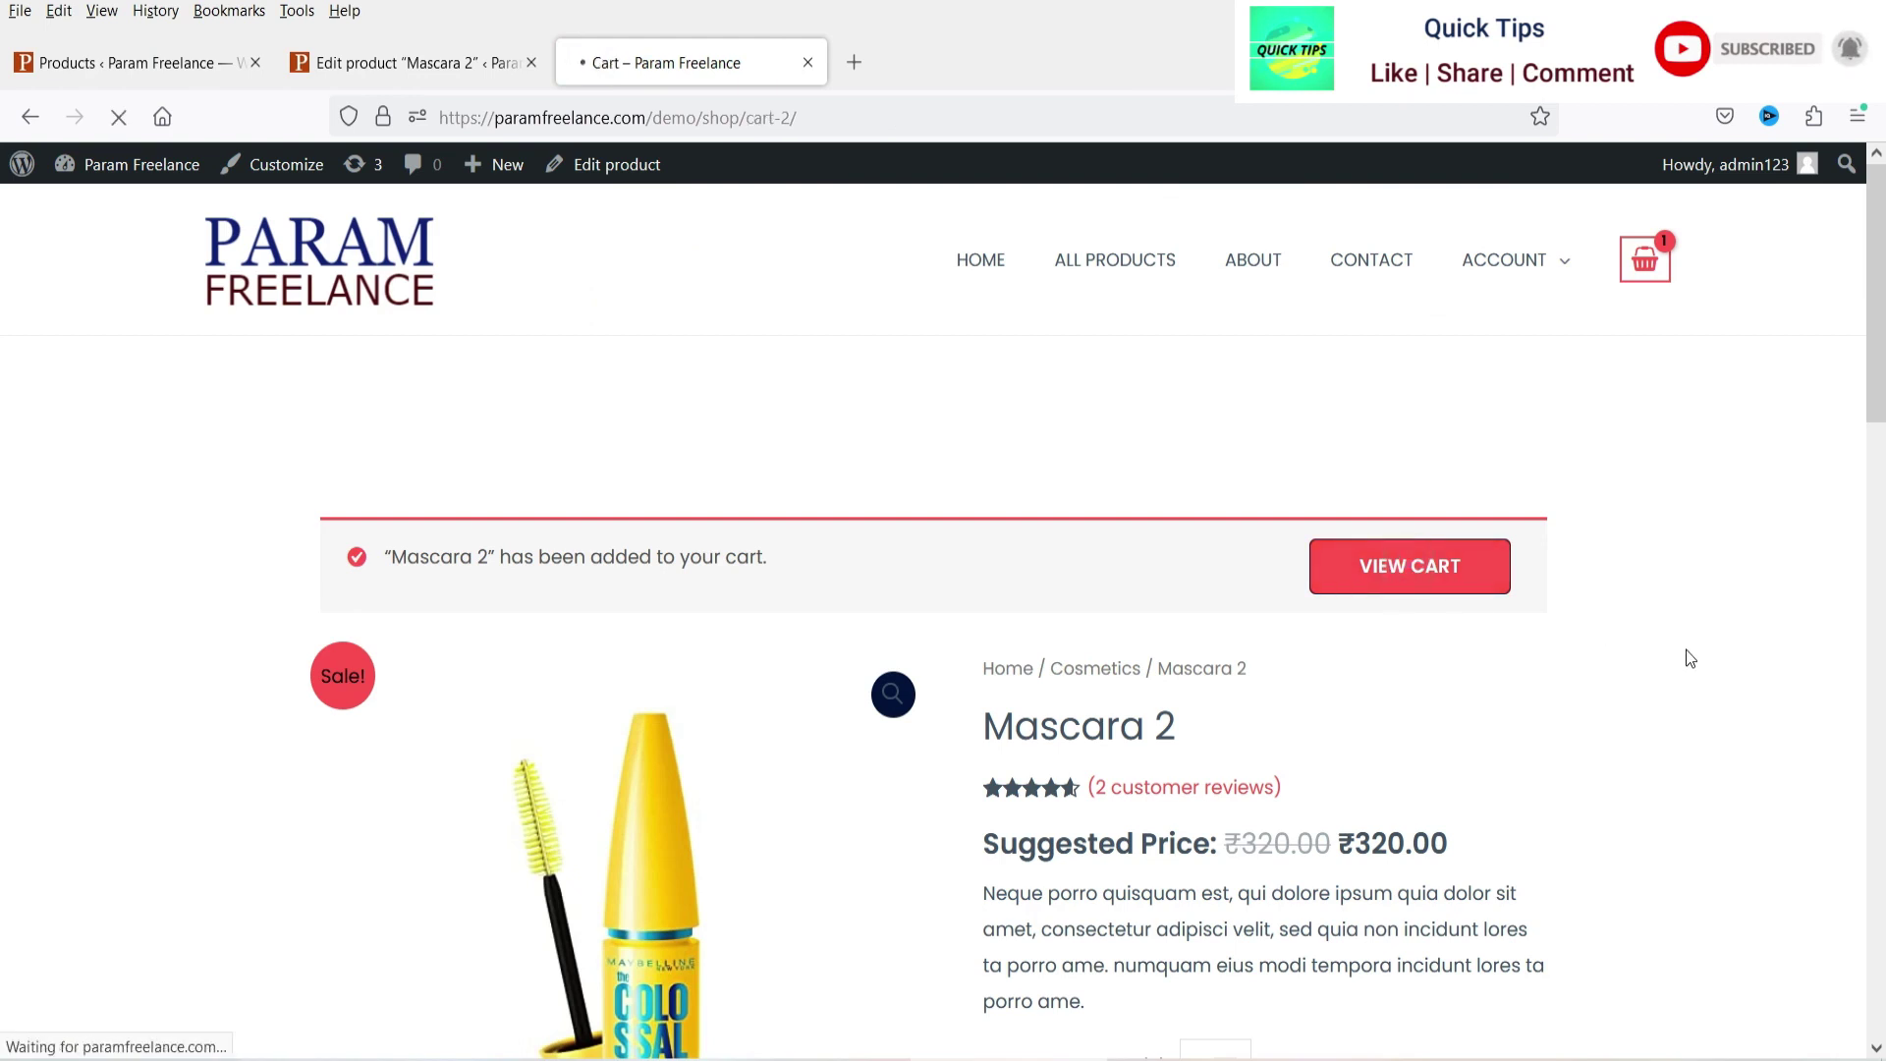
# - Confirm the cart shows ₹350.00, go back to the product page, then the admin Products list
pyautogui.moveTo(887, 642); pyautogui.dragTo(910, 642)
pyautogui.moveTo(1381, 644); pyautogui.dragTo(1404, 640)
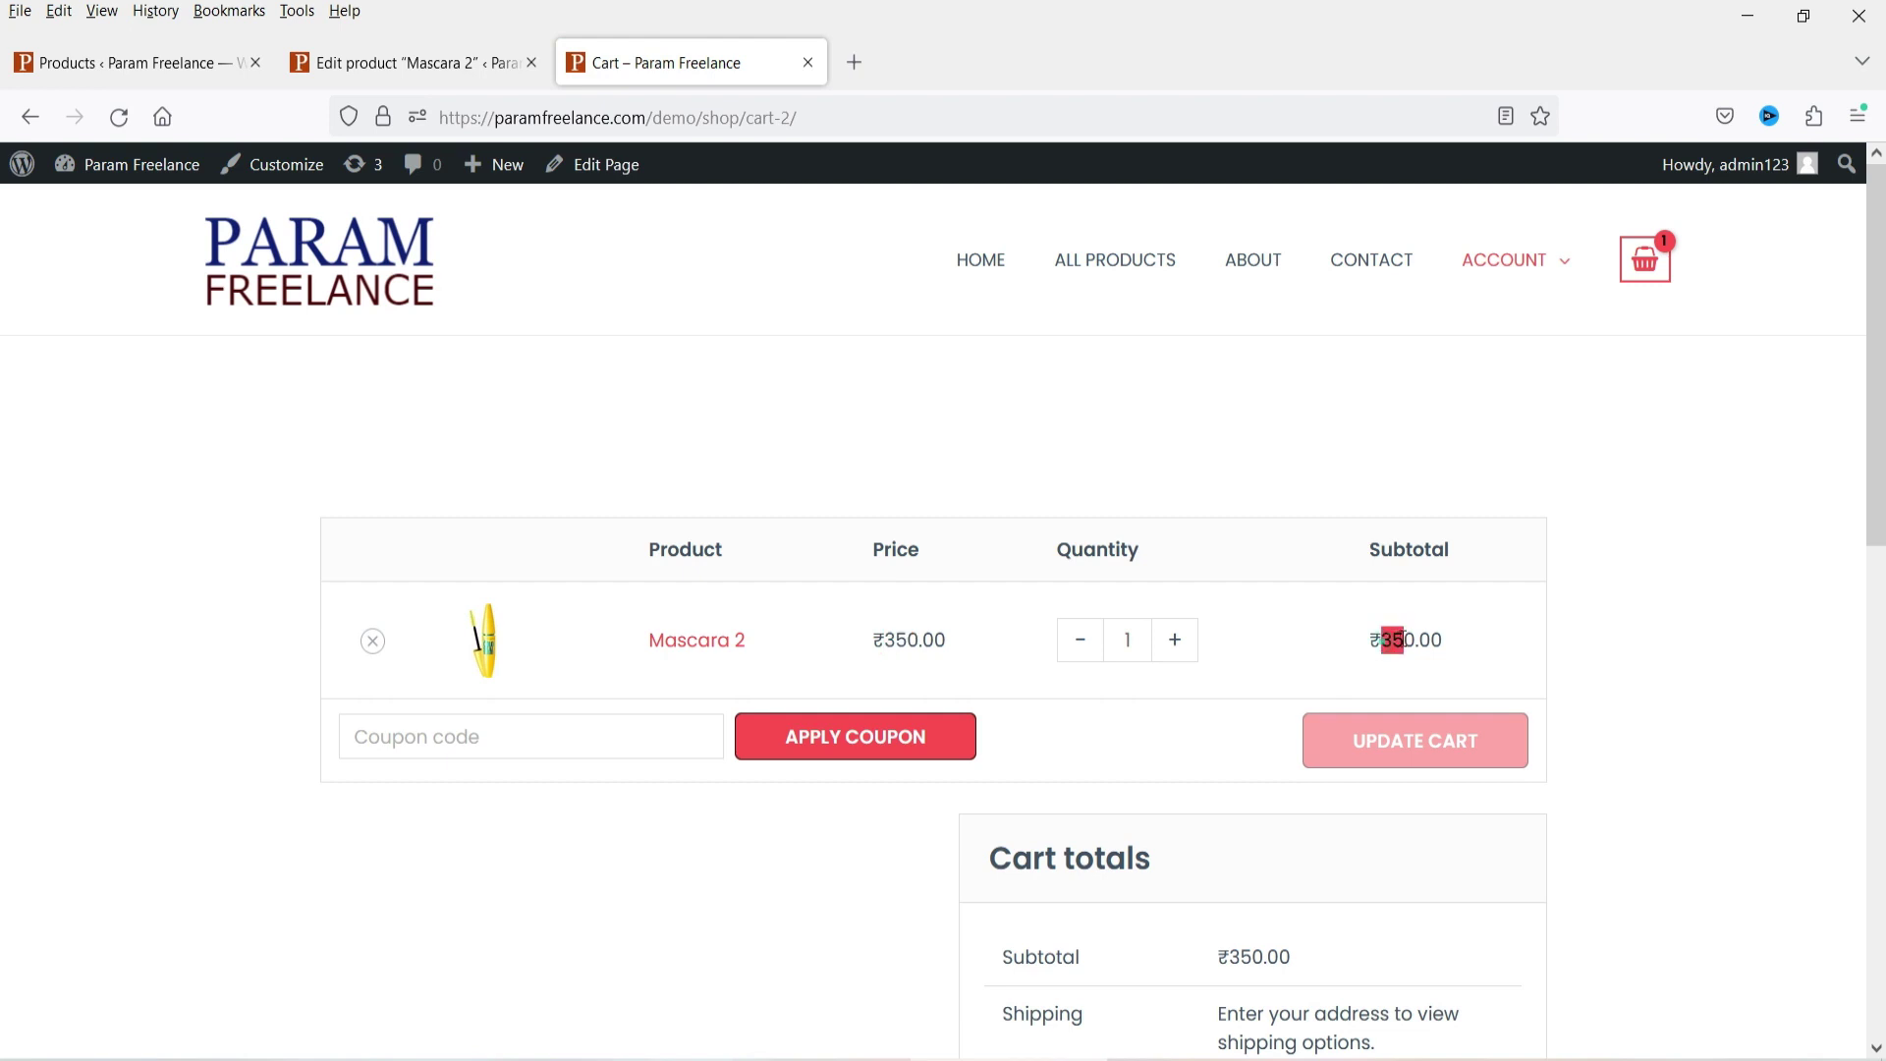
pyautogui.click(1793, 640)
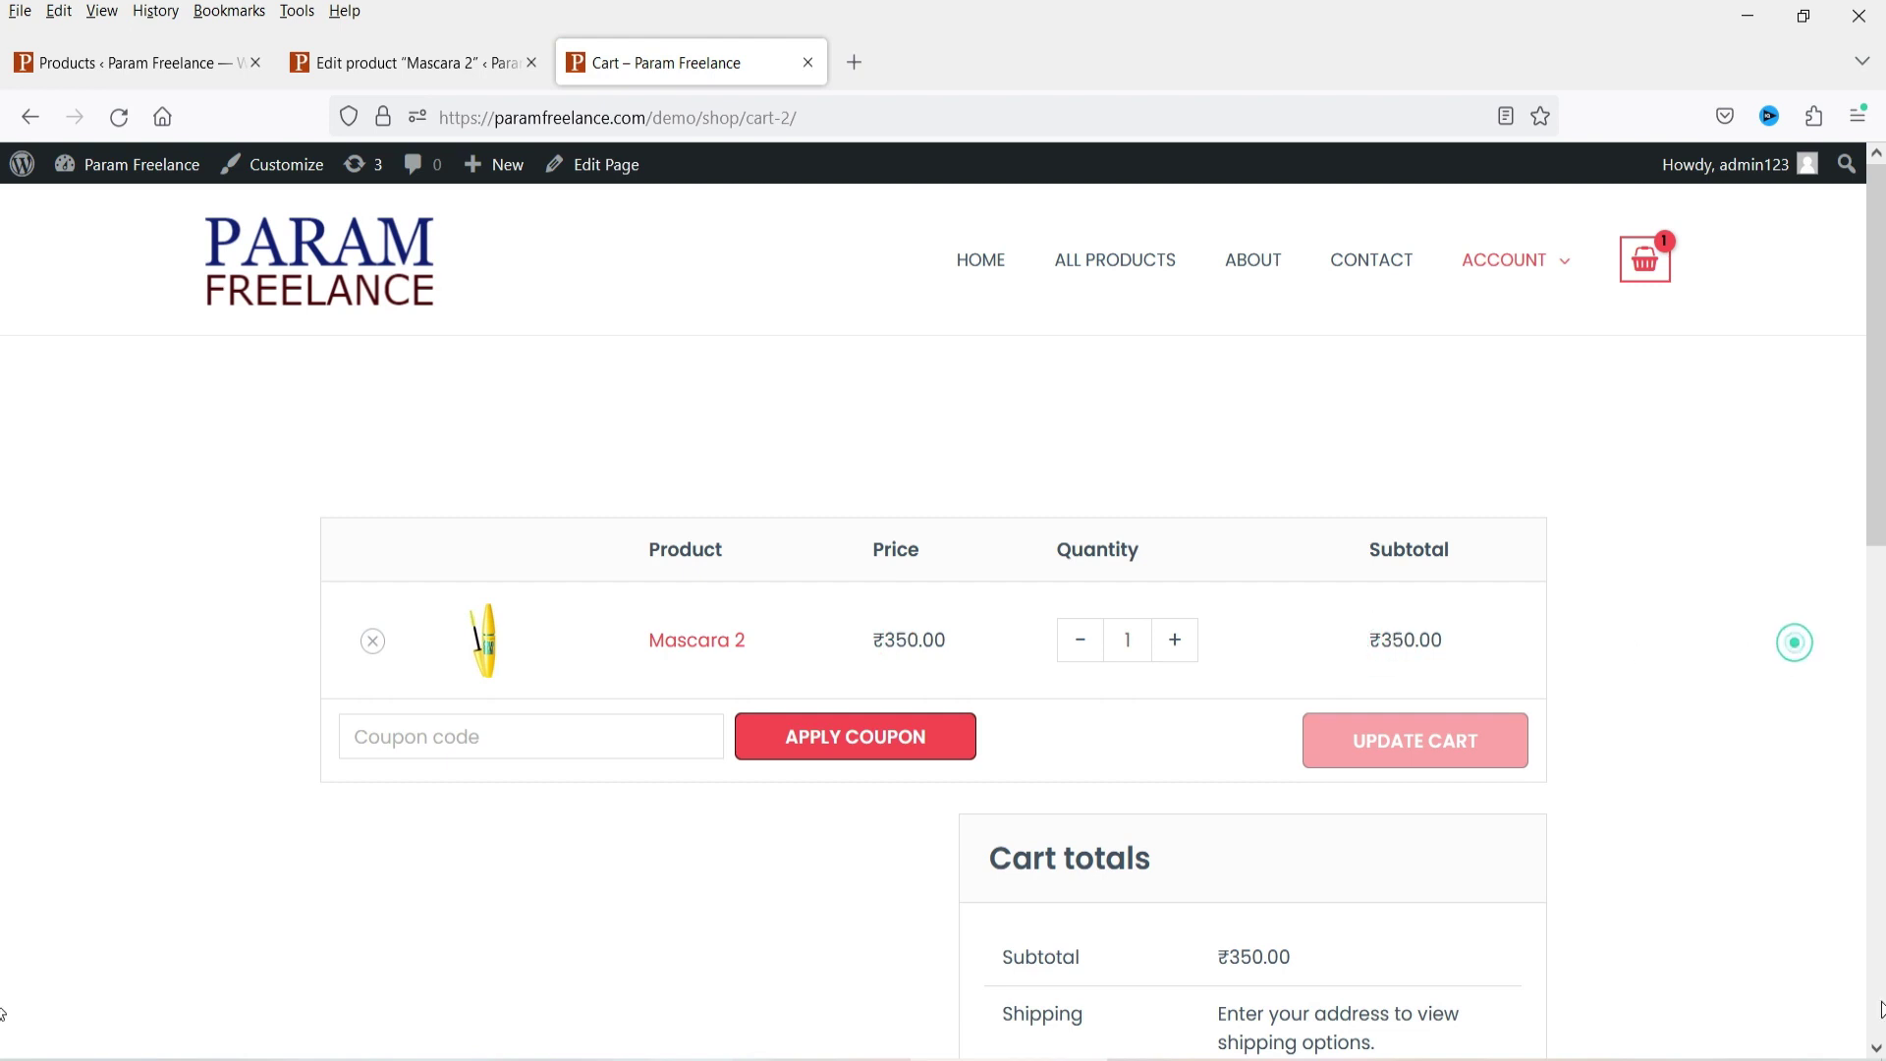
pyautogui.click(31, 117)
pyautogui.scroll(-2, 1124, 571)
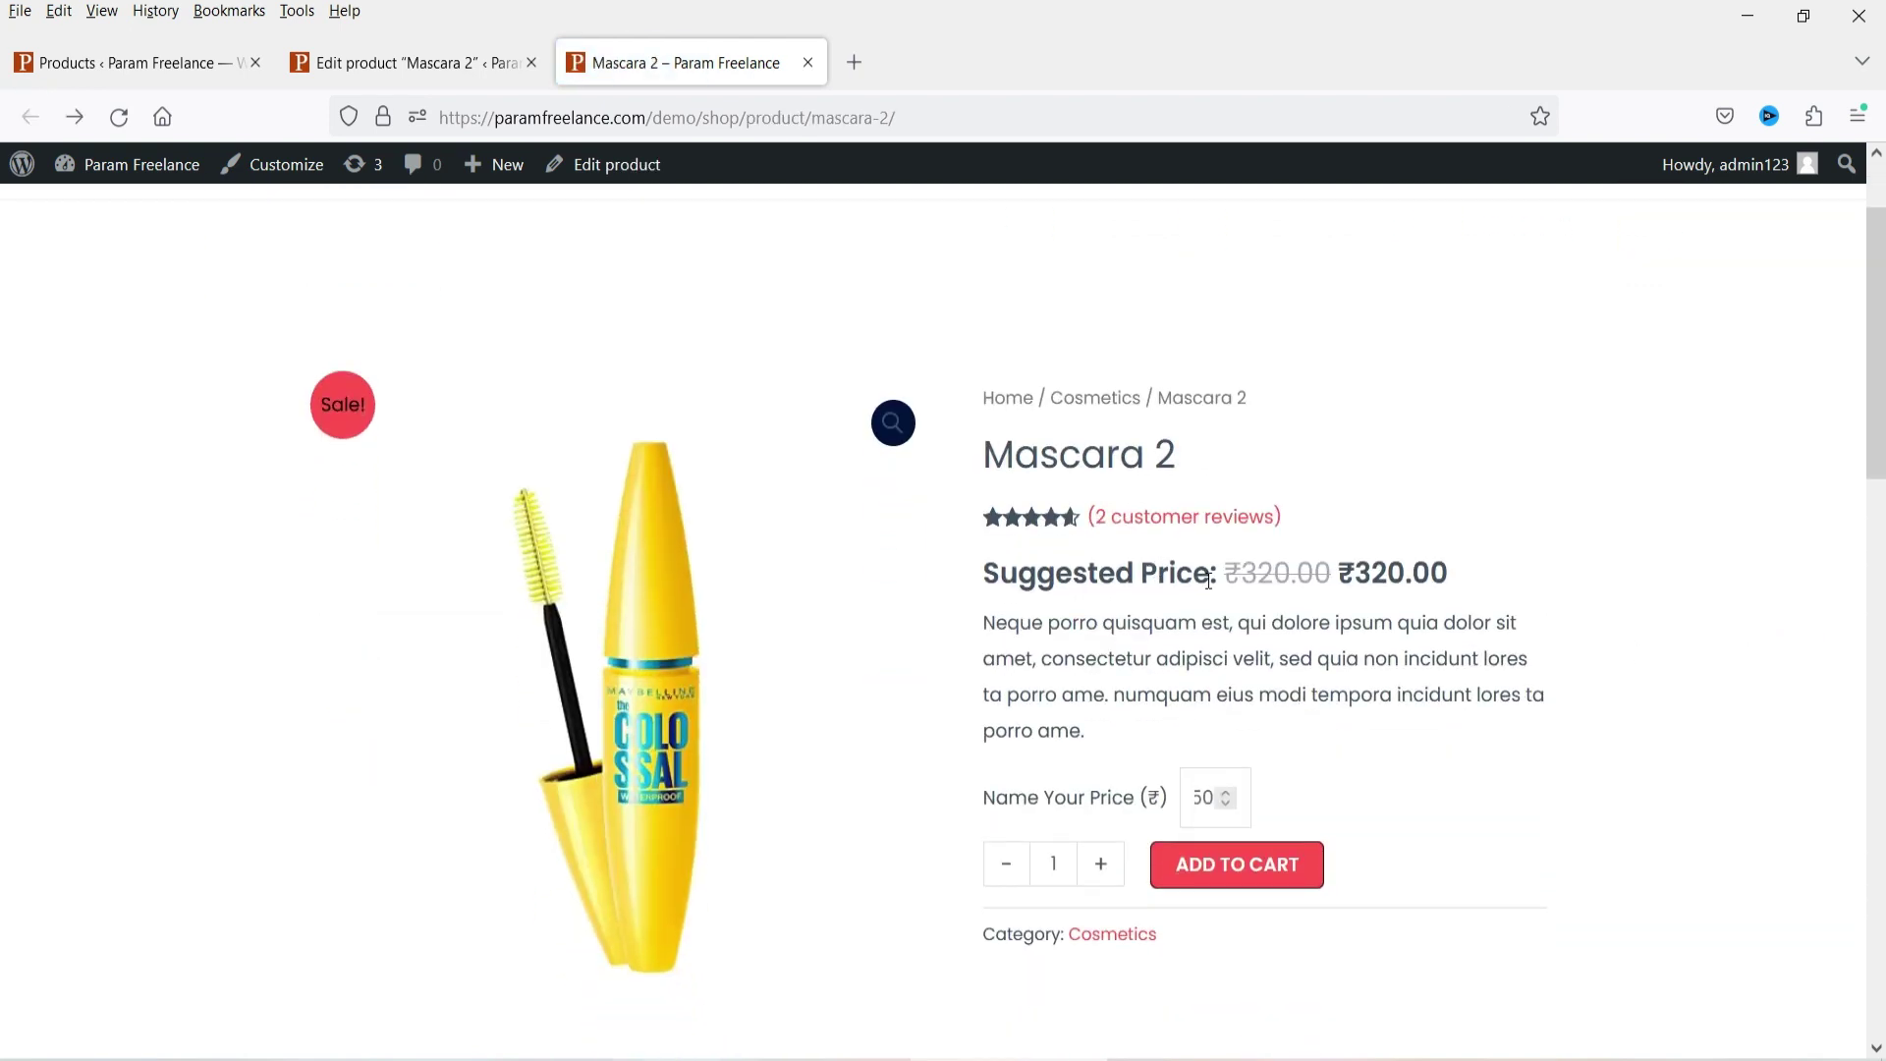
pyautogui.moveTo(1209, 583); pyautogui.dragTo(985, 575)
pyautogui.click(103, 62)
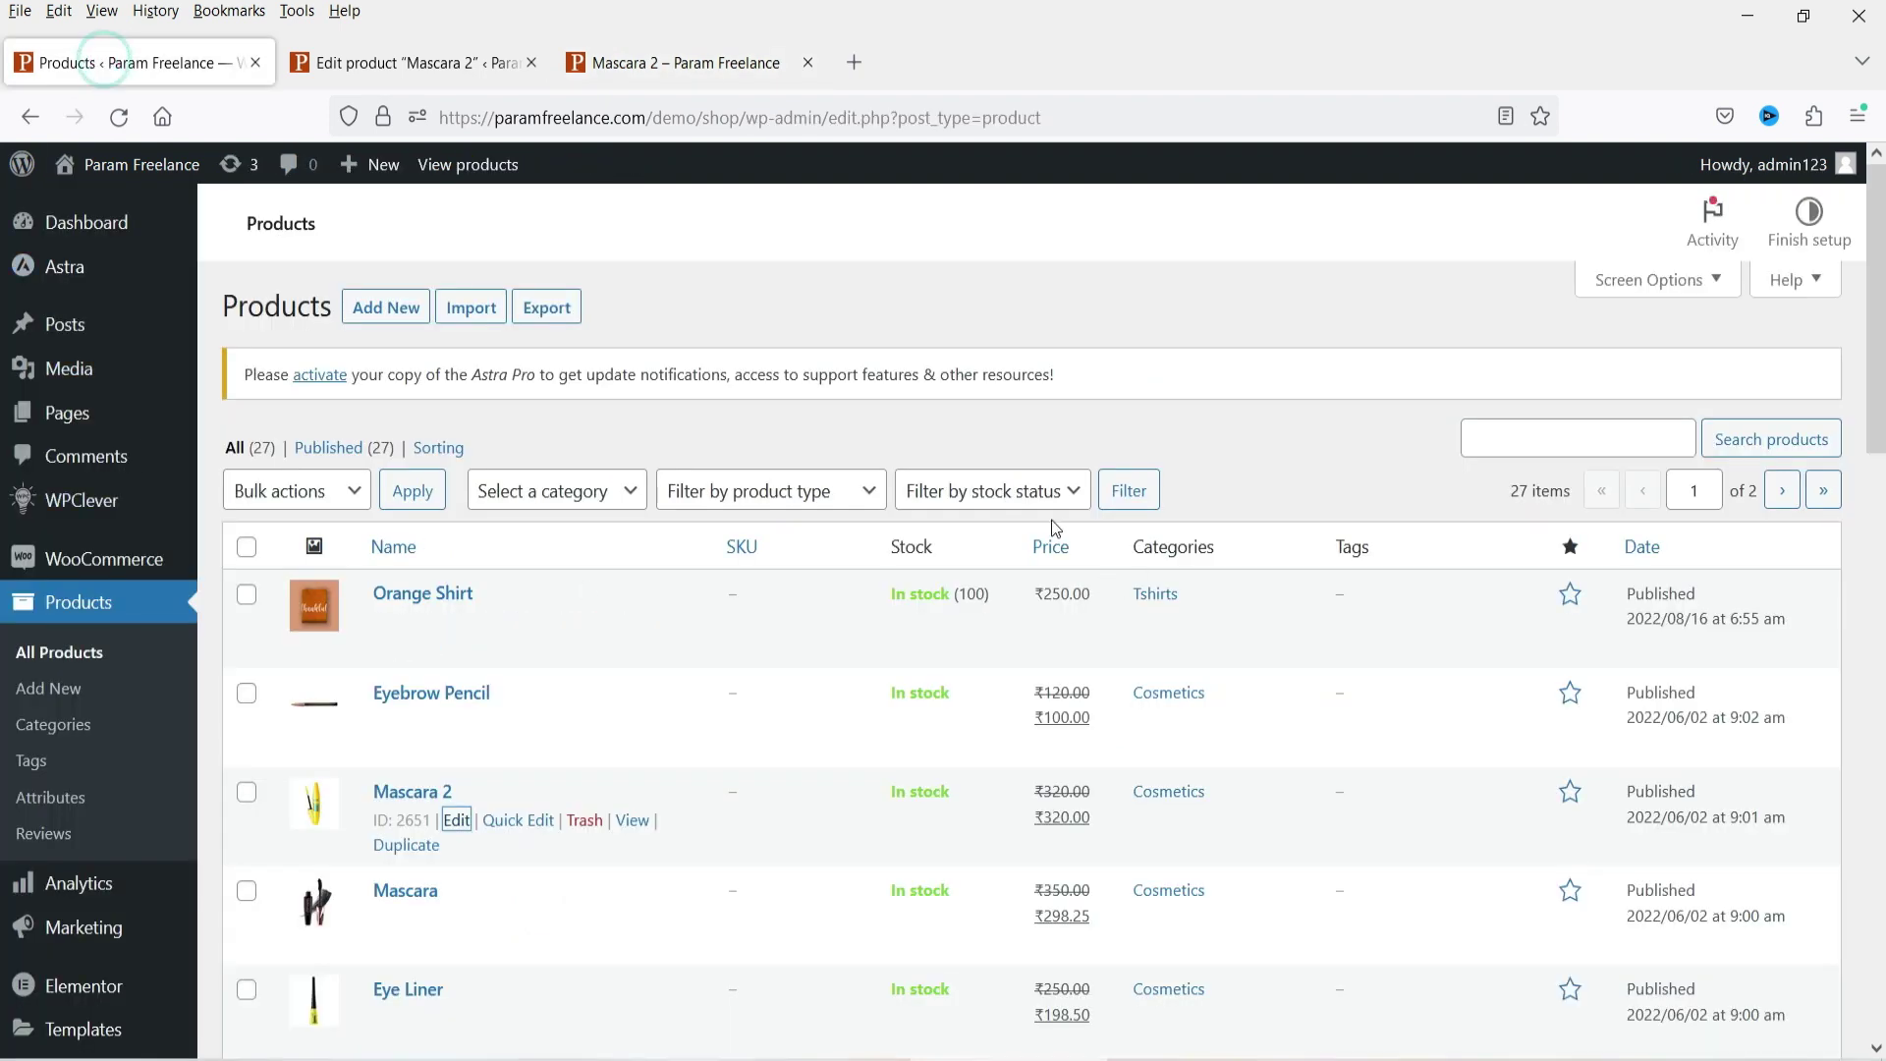
# - Change the Suggested price label to 'Actual Price: %s' in Name Your Price settings and save
pyautogui.moveTo(64, 501)
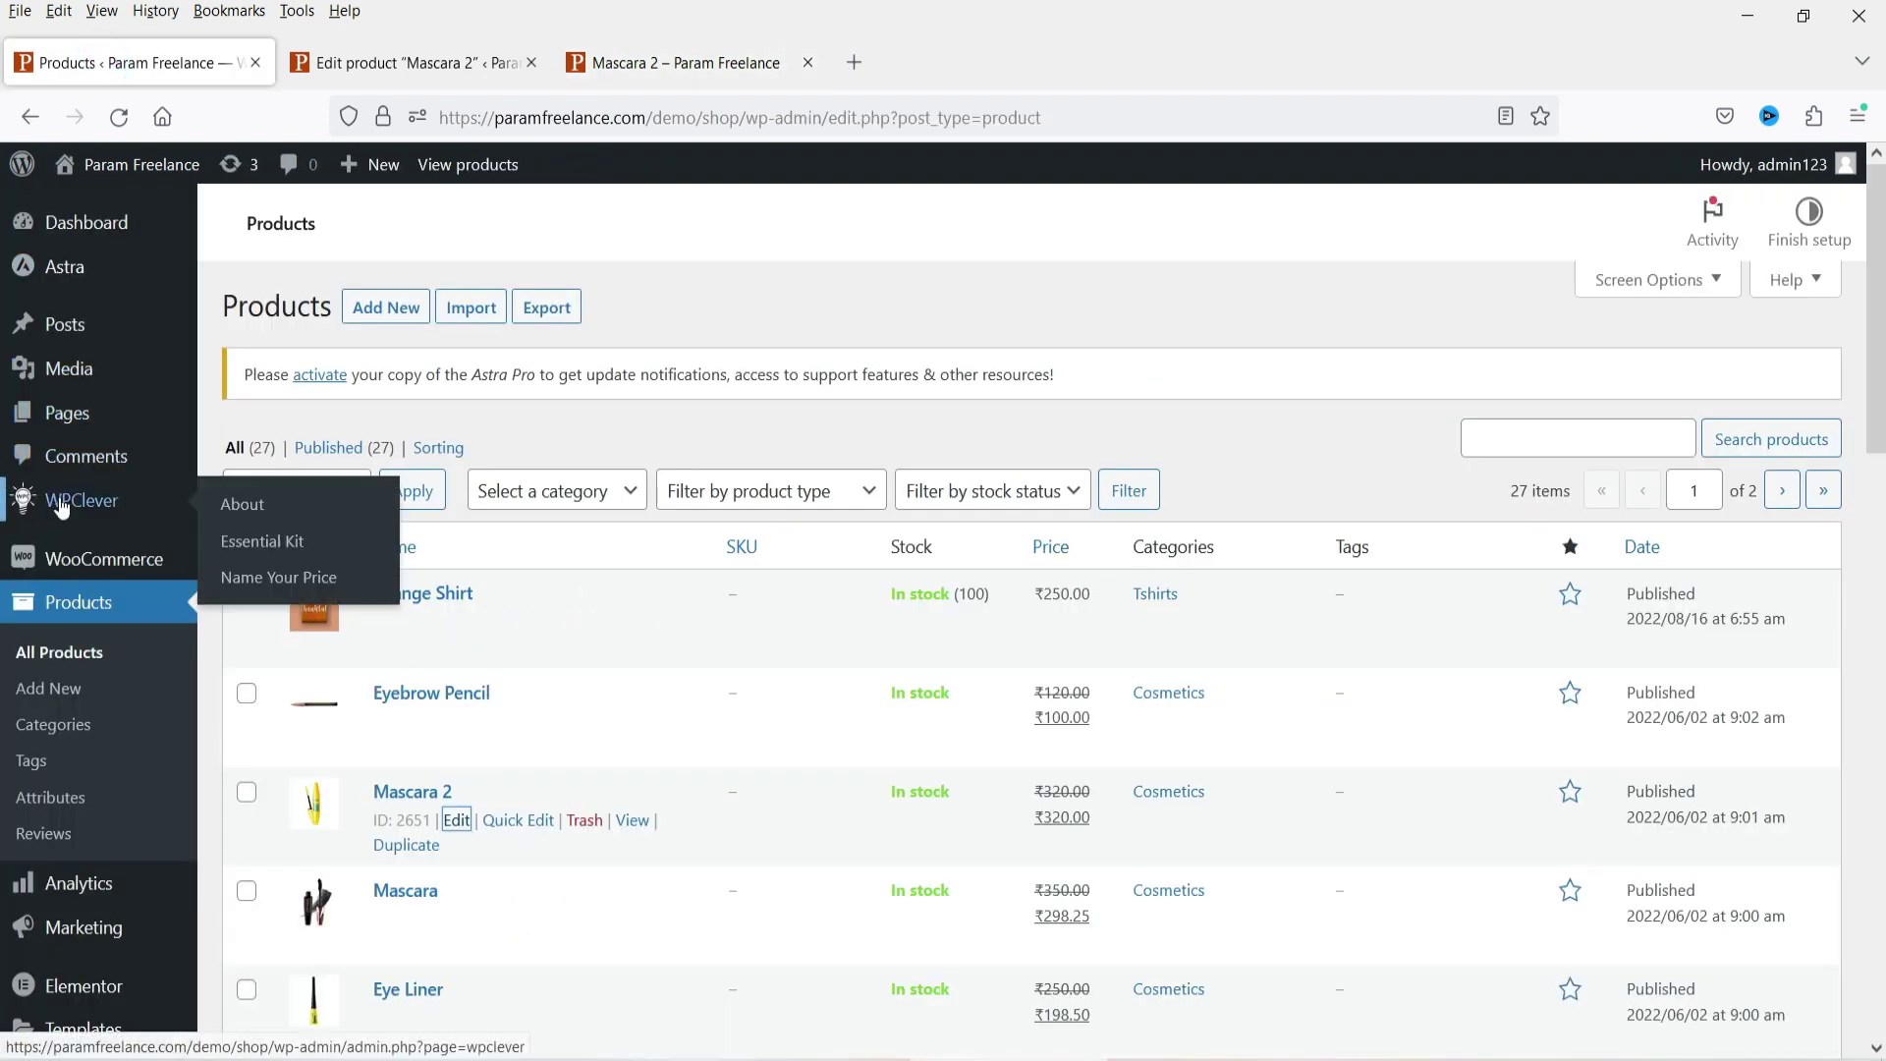
pyautogui.click(297, 586)
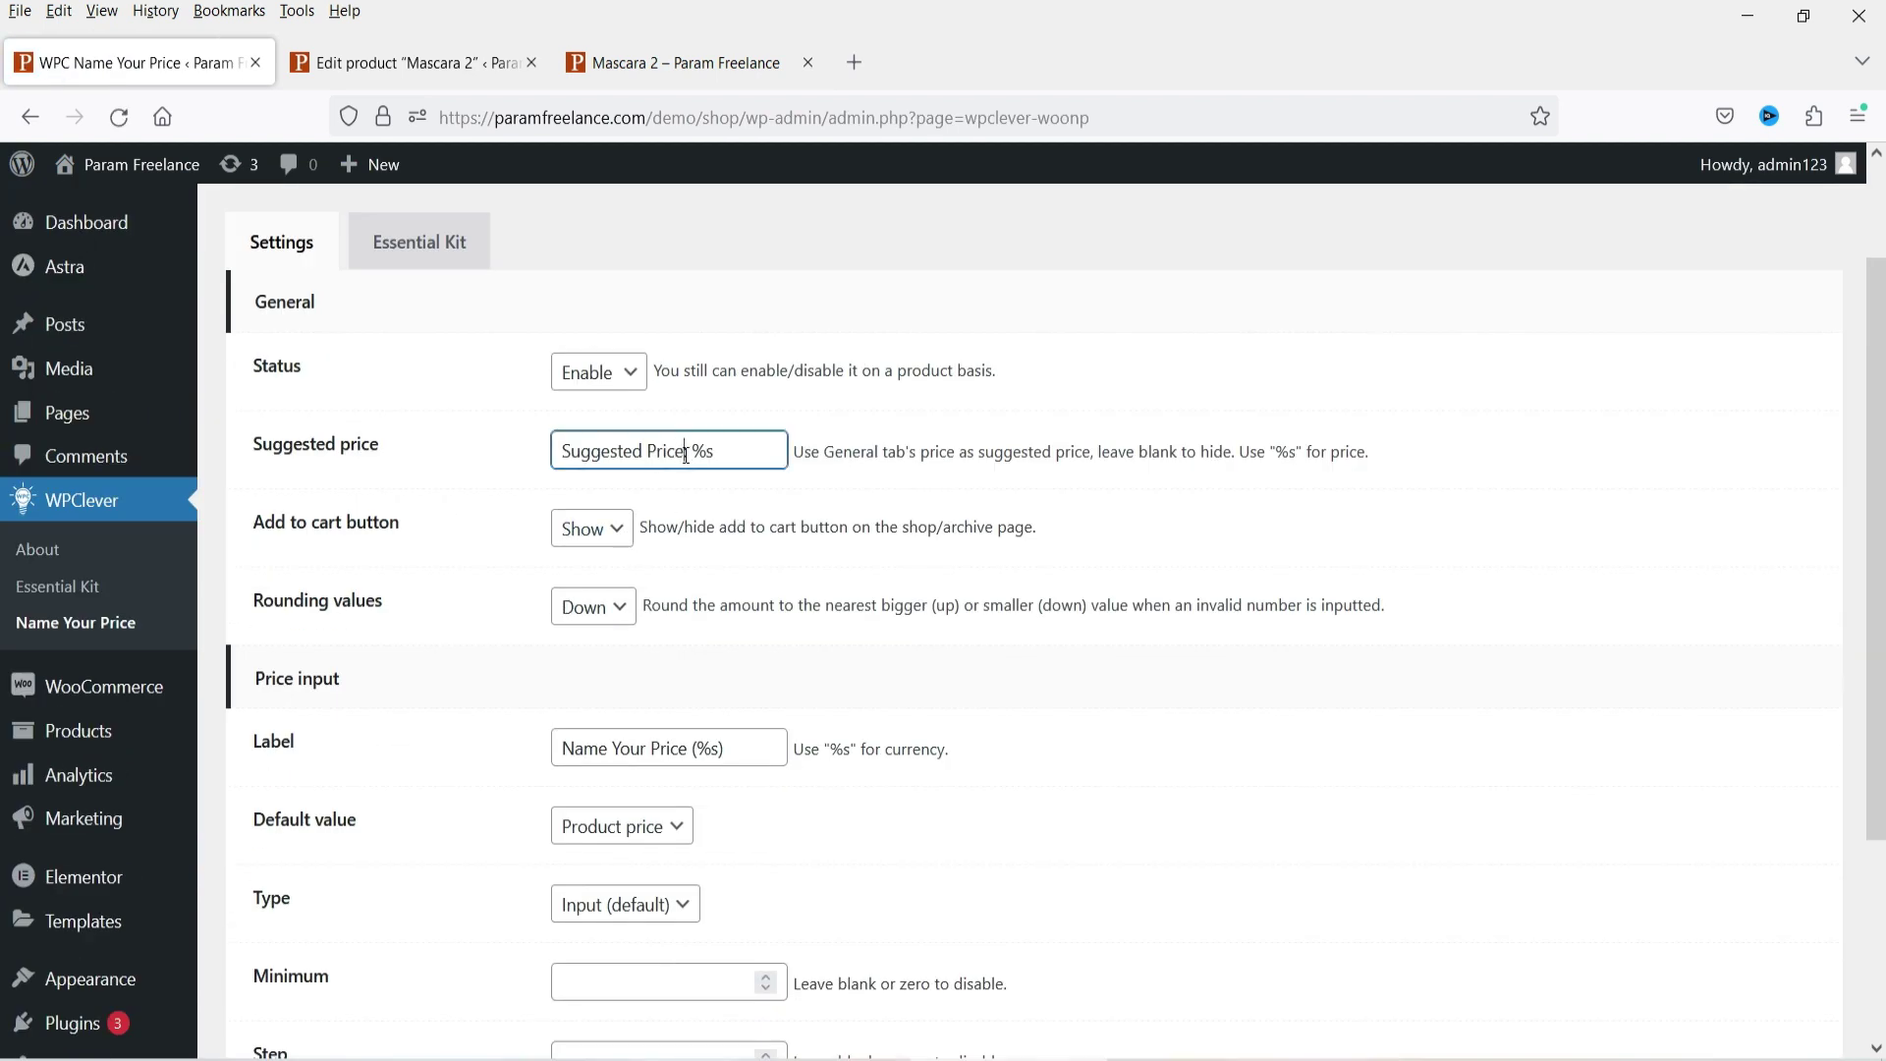
pyautogui.moveTo(687, 452); pyautogui.dragTo(526, 454)
pyautogui.click(727, 59)
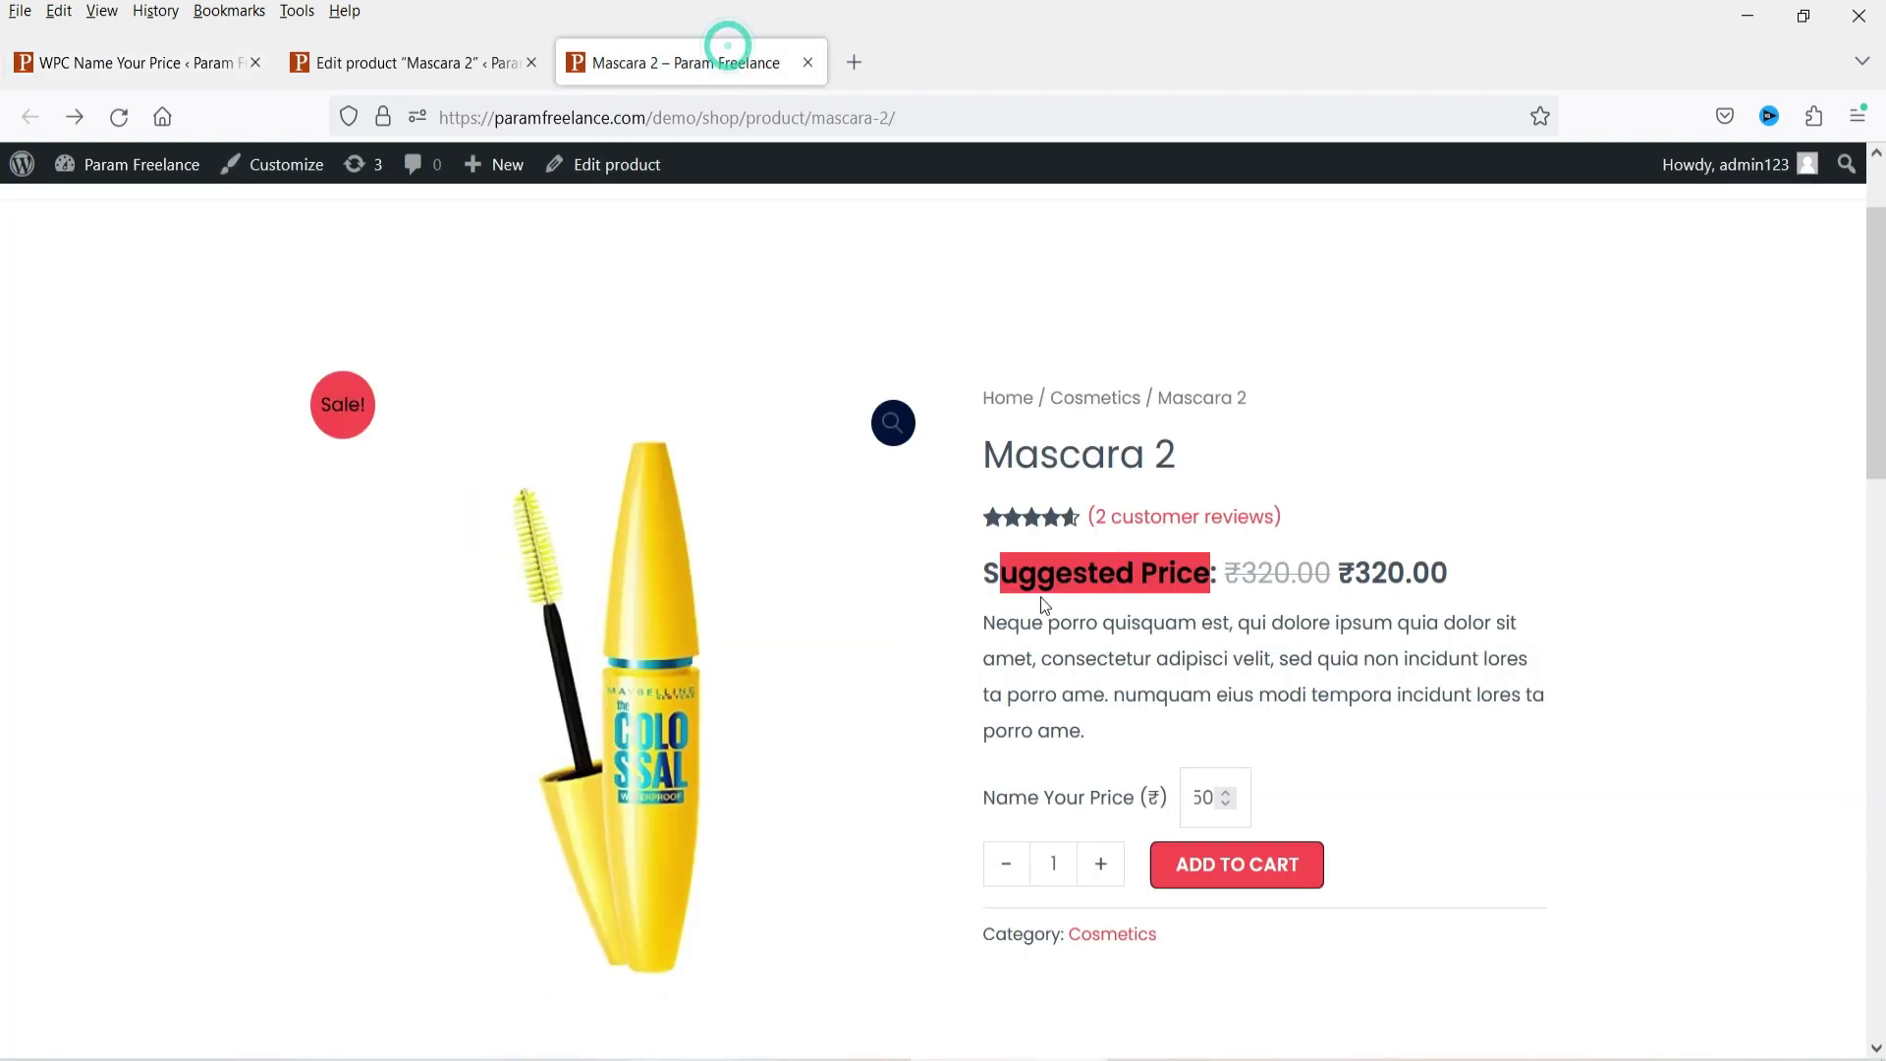
pyautogui.click(121, 59)
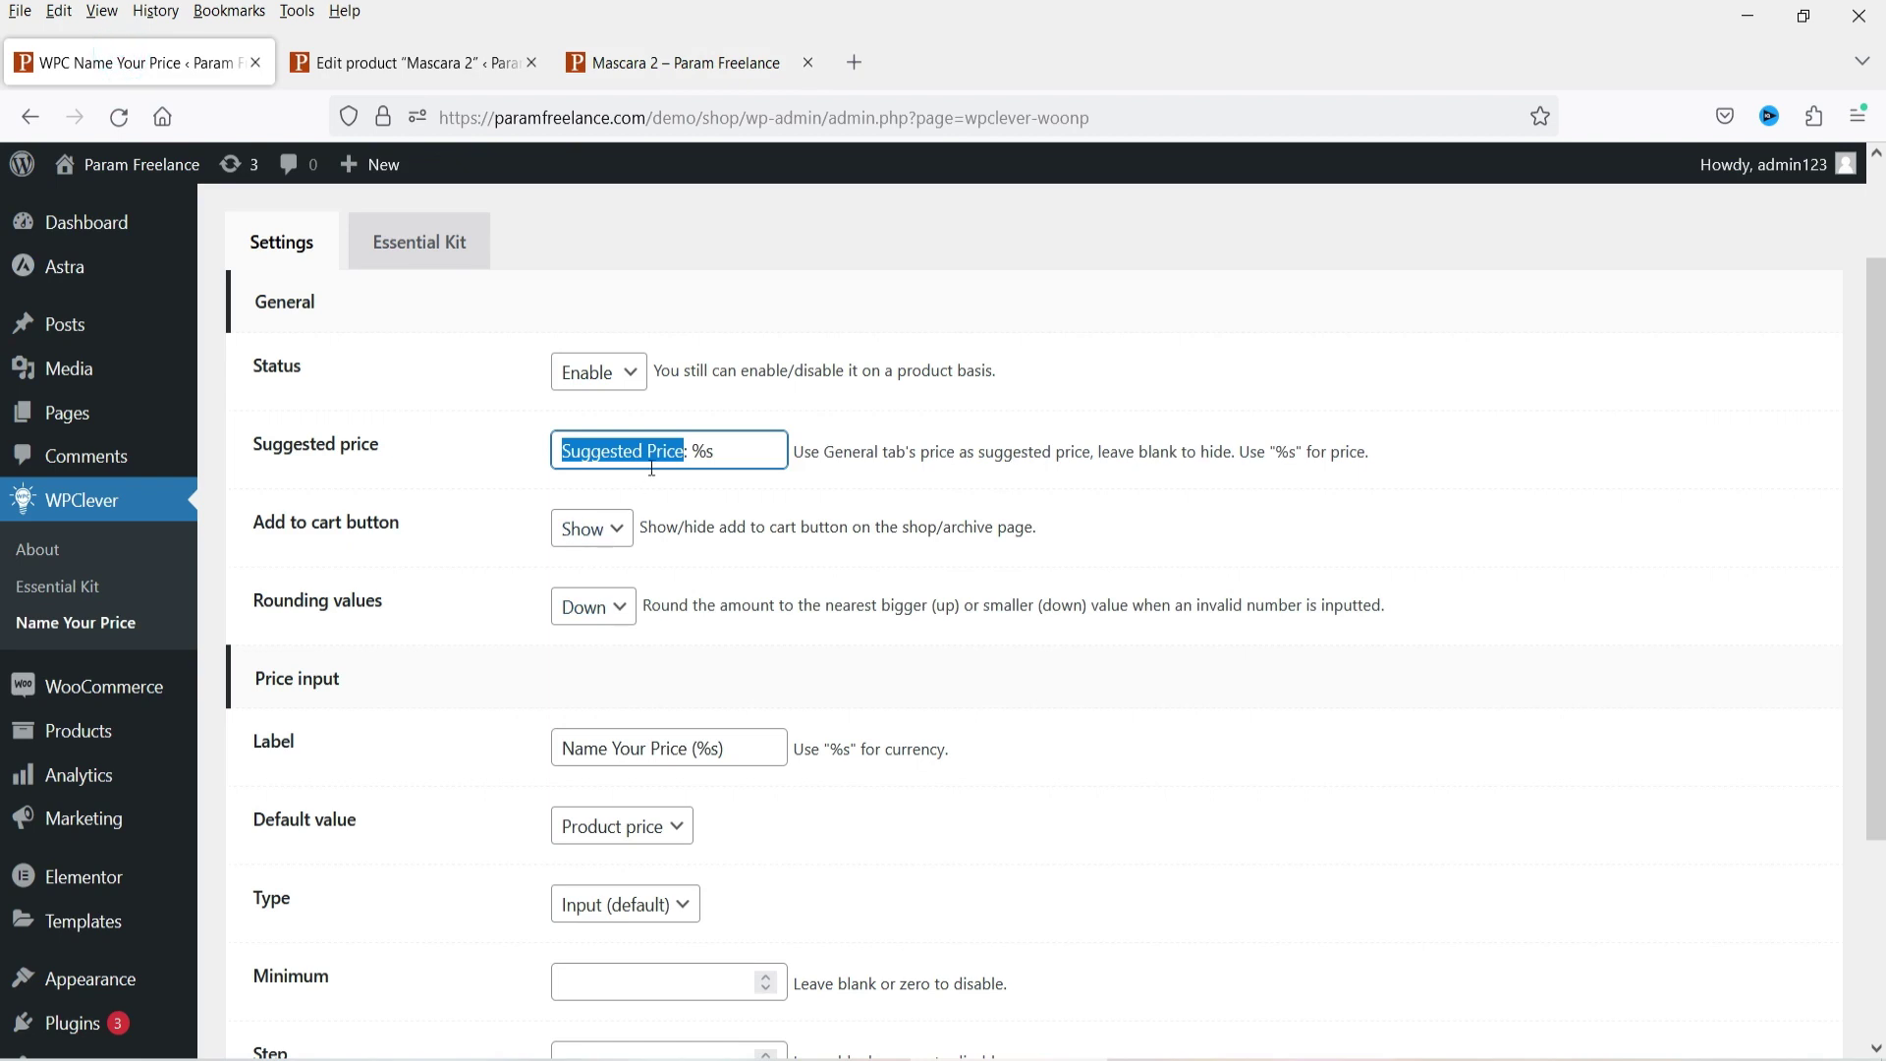
pyautogui.moveTo(643, 451); pyautogui.dragTo(458, 459)
pyautogui.write('Actual')
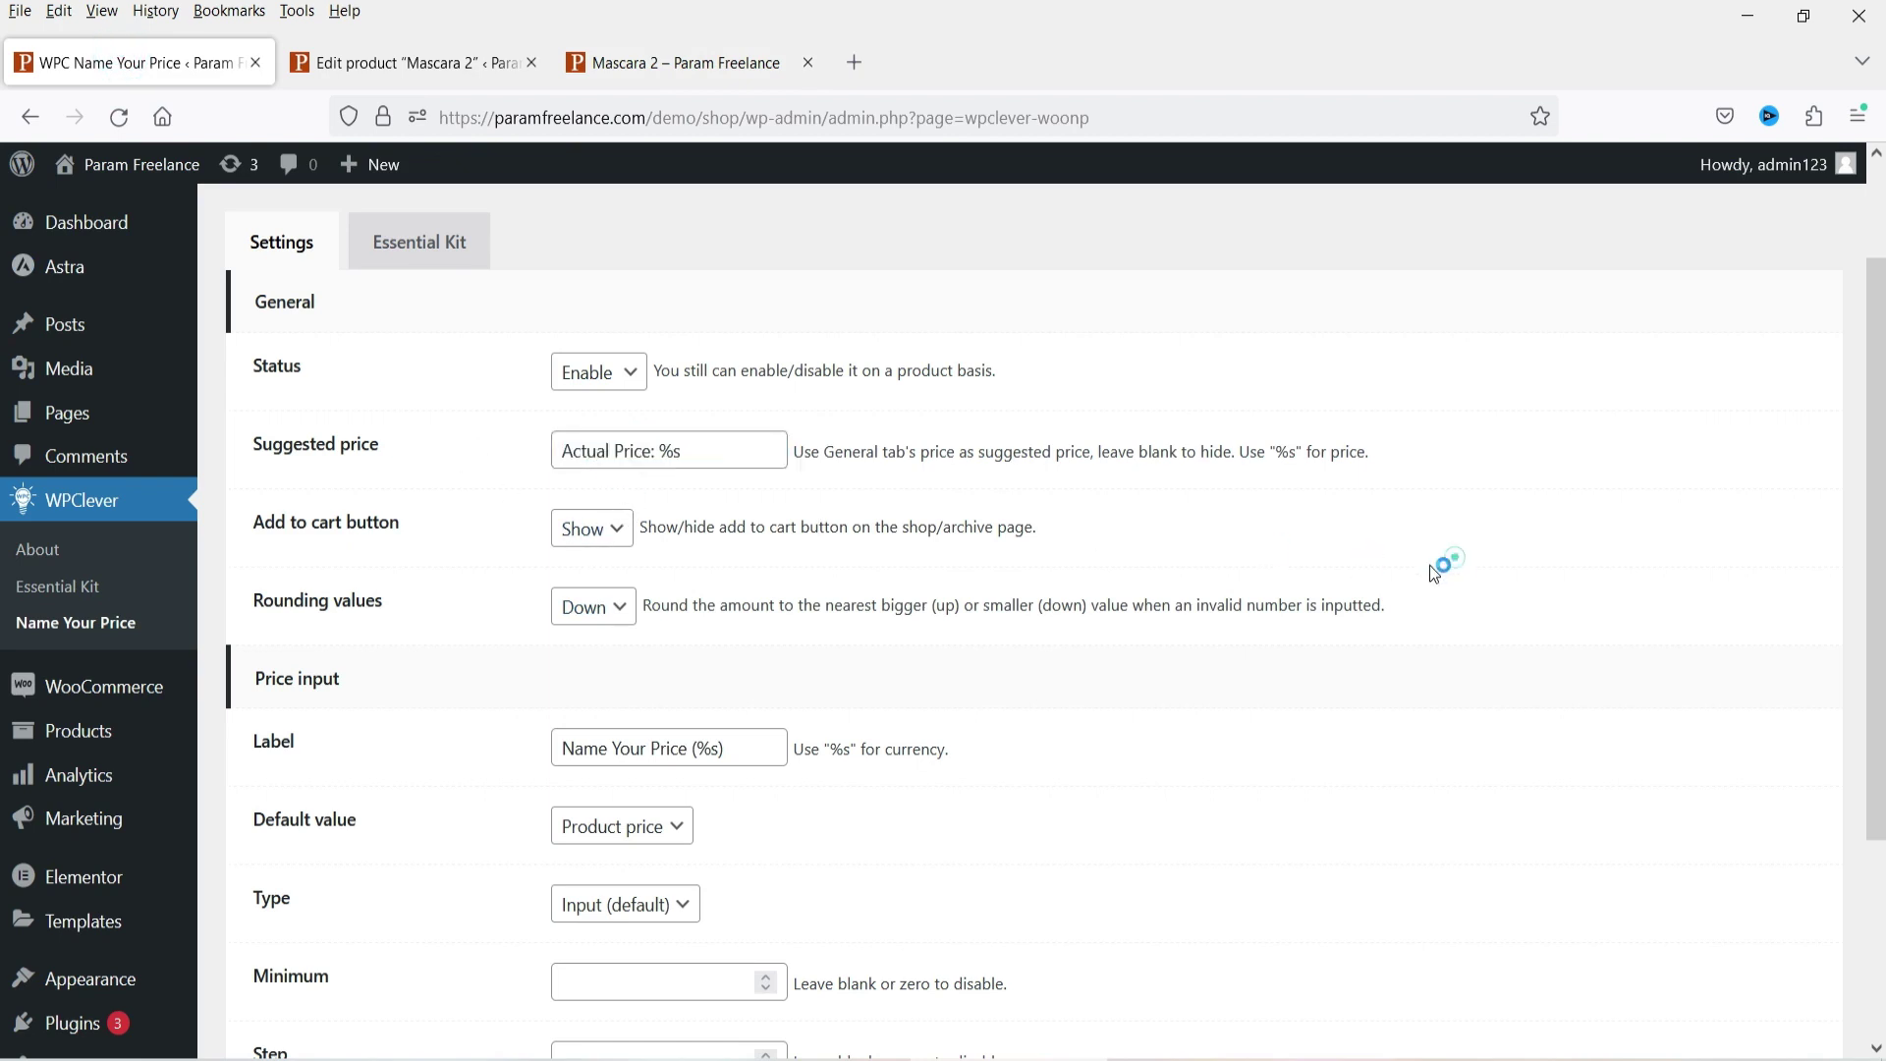
pyautogui.scroll(-3, 1456, 560)
pyautogui.click(317, 928)
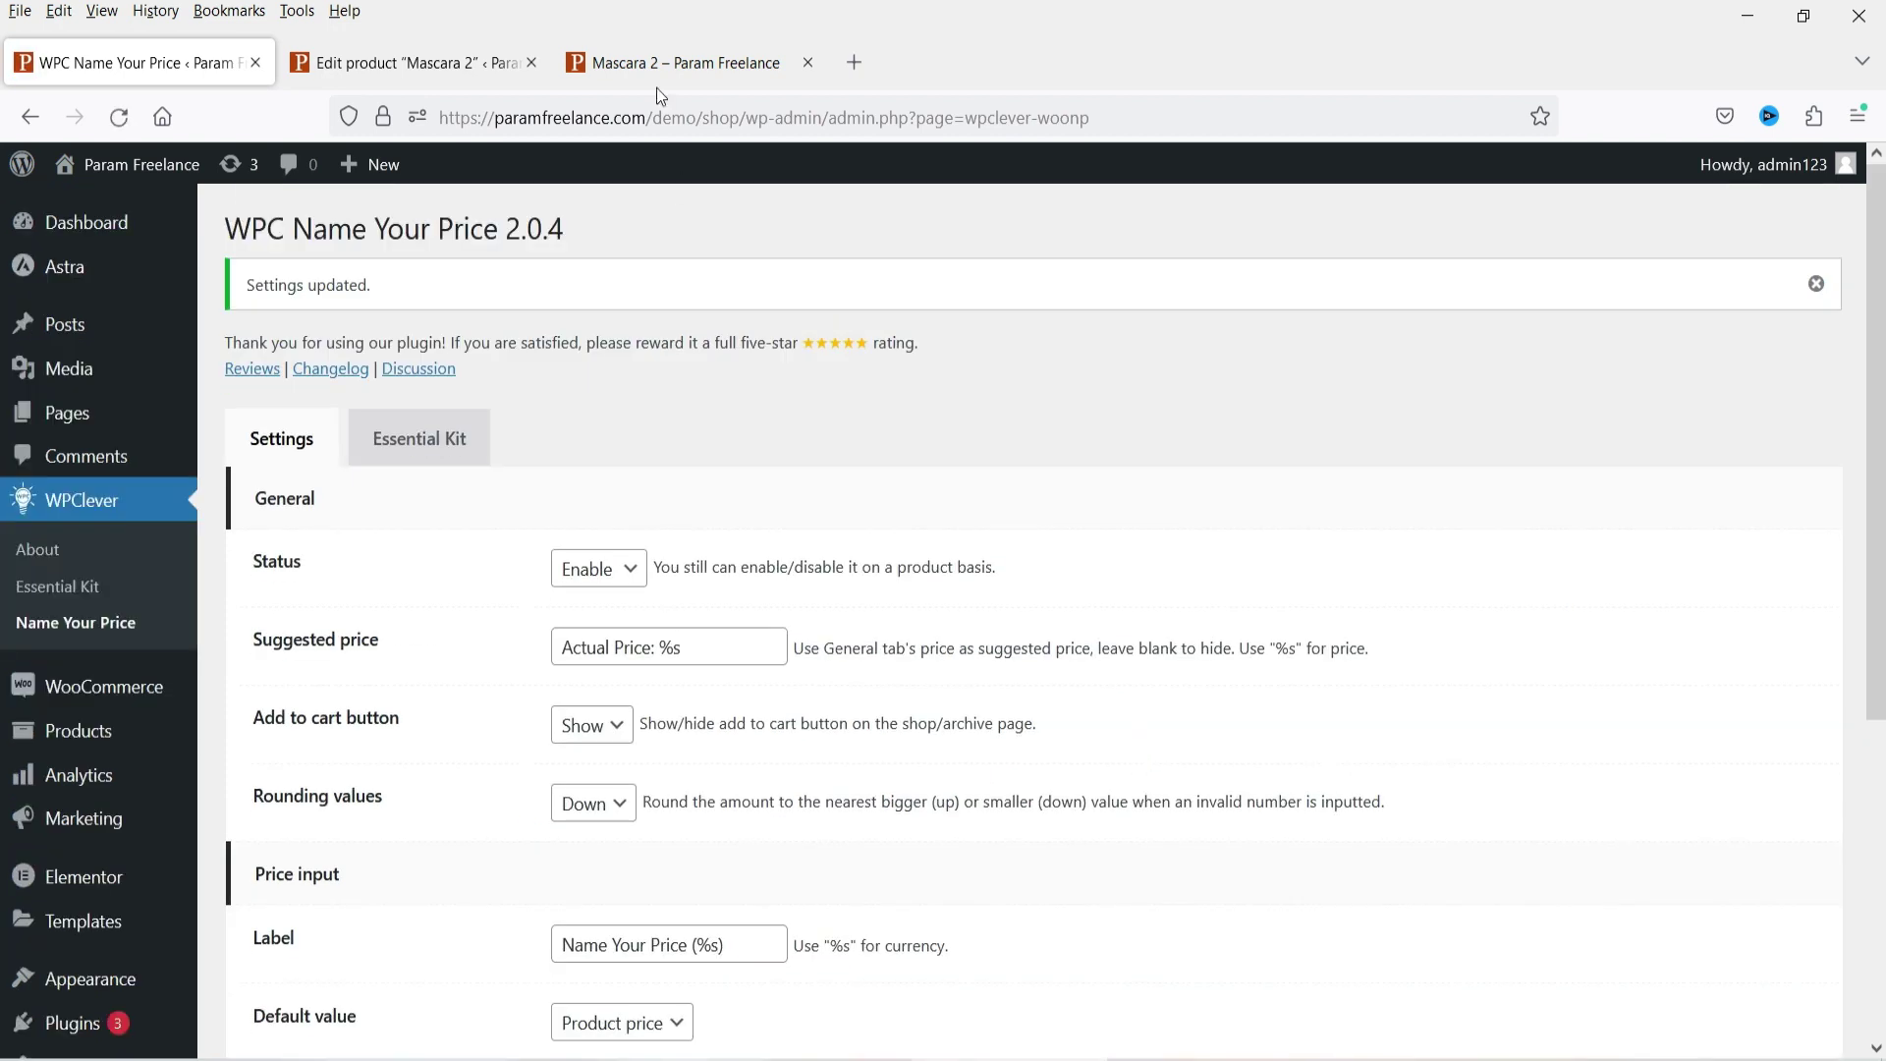
# - Reload Mascara 2's storefront page and confirm its price now reads Actual Price
pyautogui.click(657, 73)
pyautogui.click(117, 116)
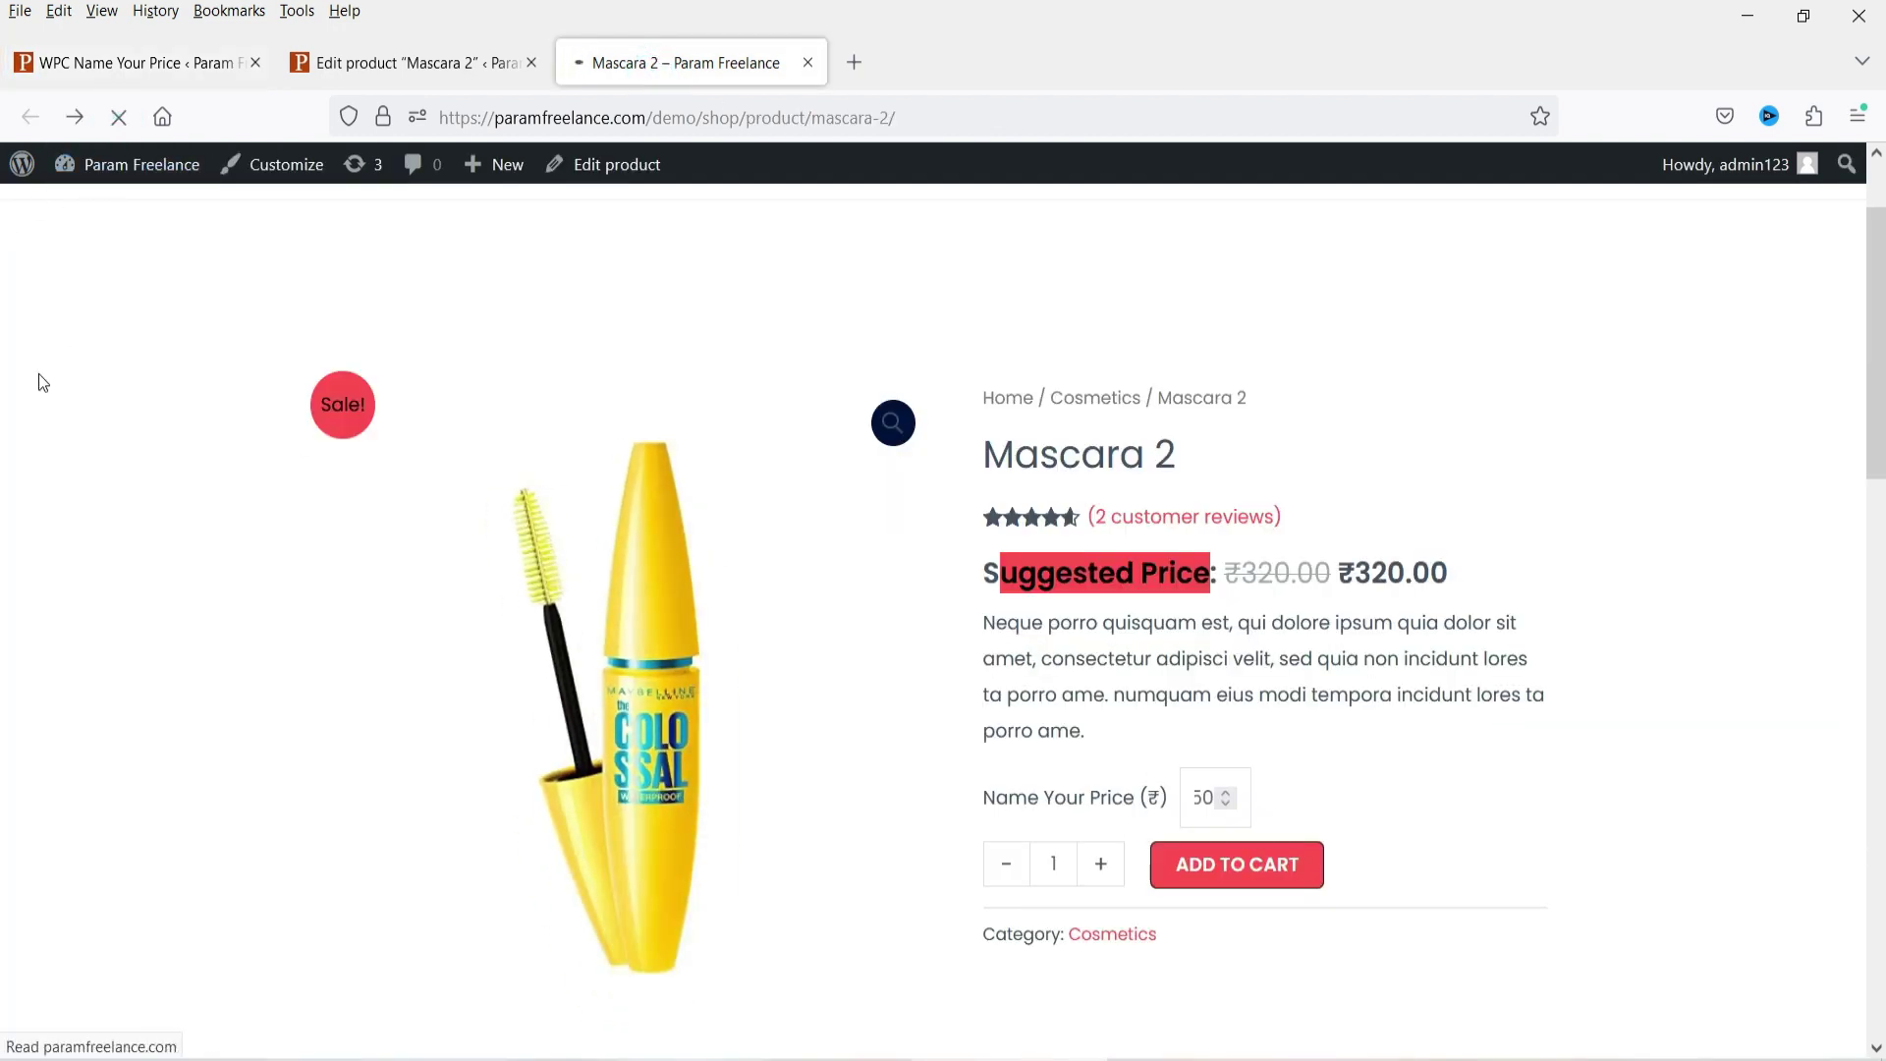
pyautogui.moveTo(1147, 572); pyautogui.dragTo(982, 571)
pyautogui.click(1026, 610)
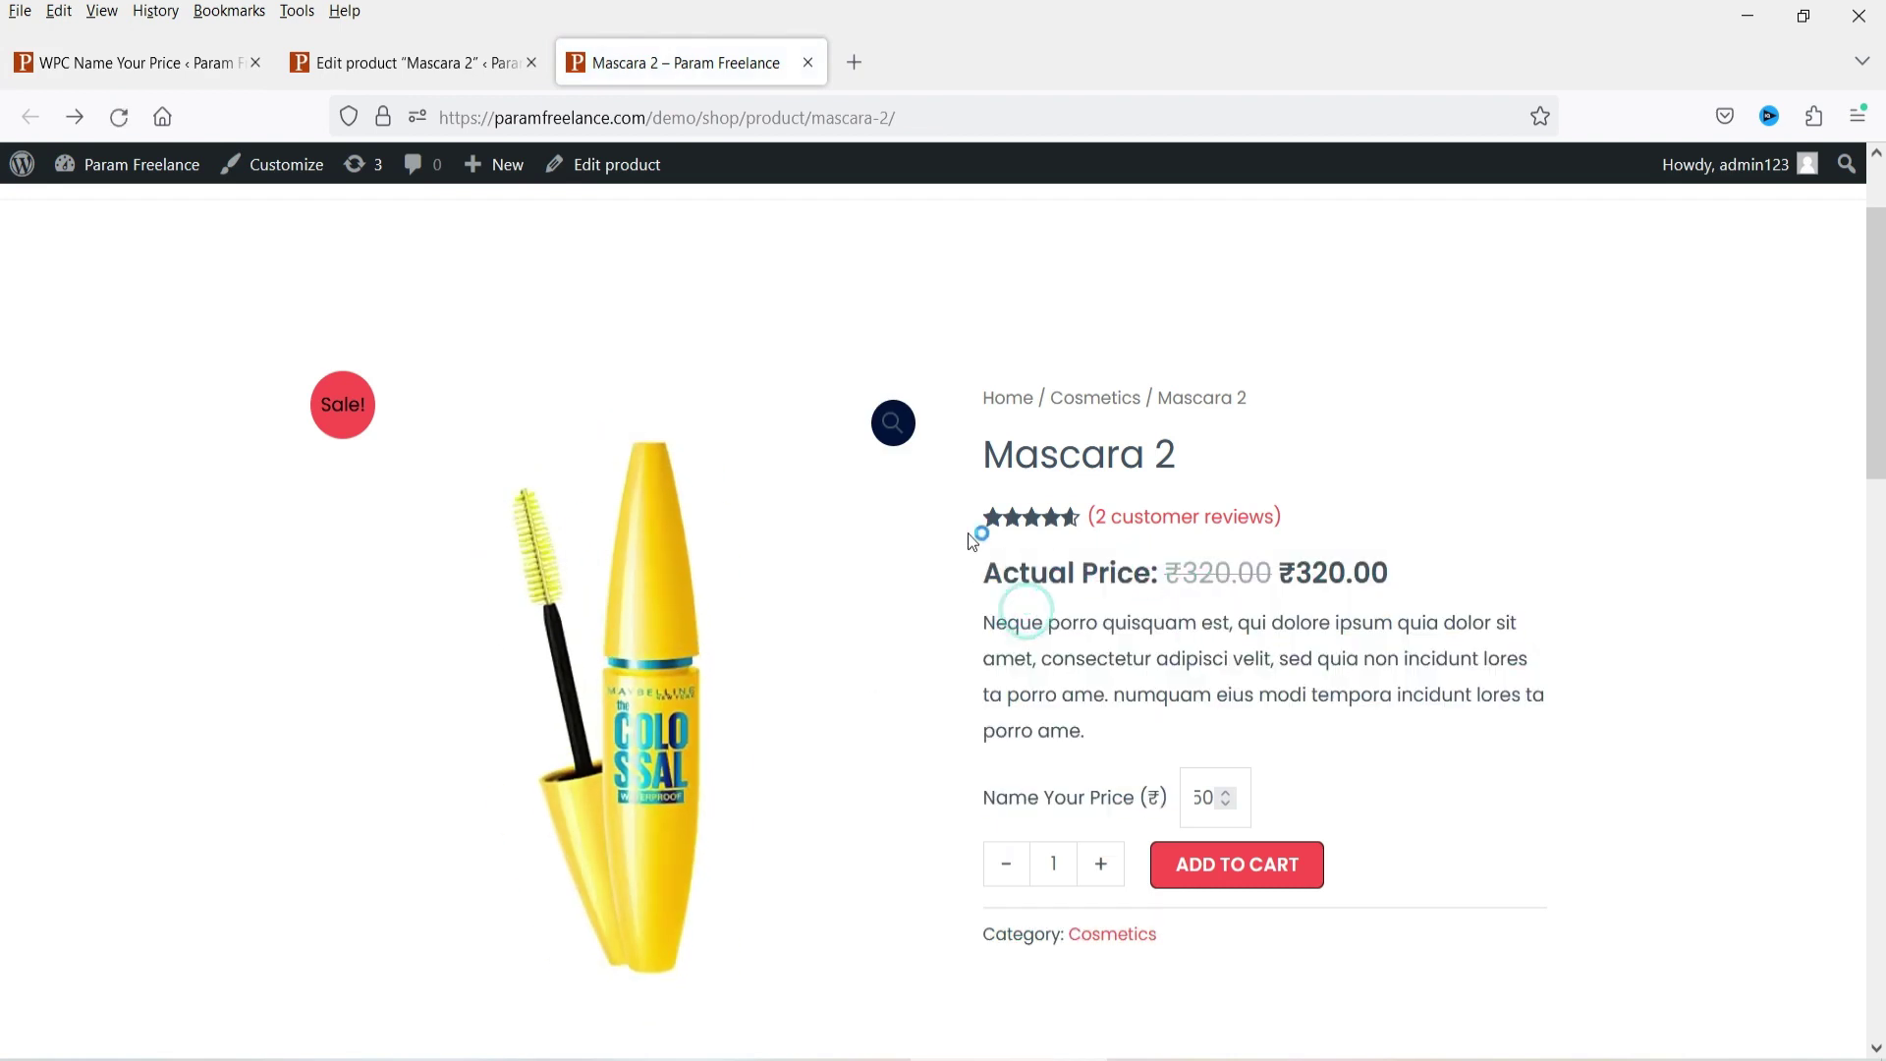
pyautogui.click(1460, 582)
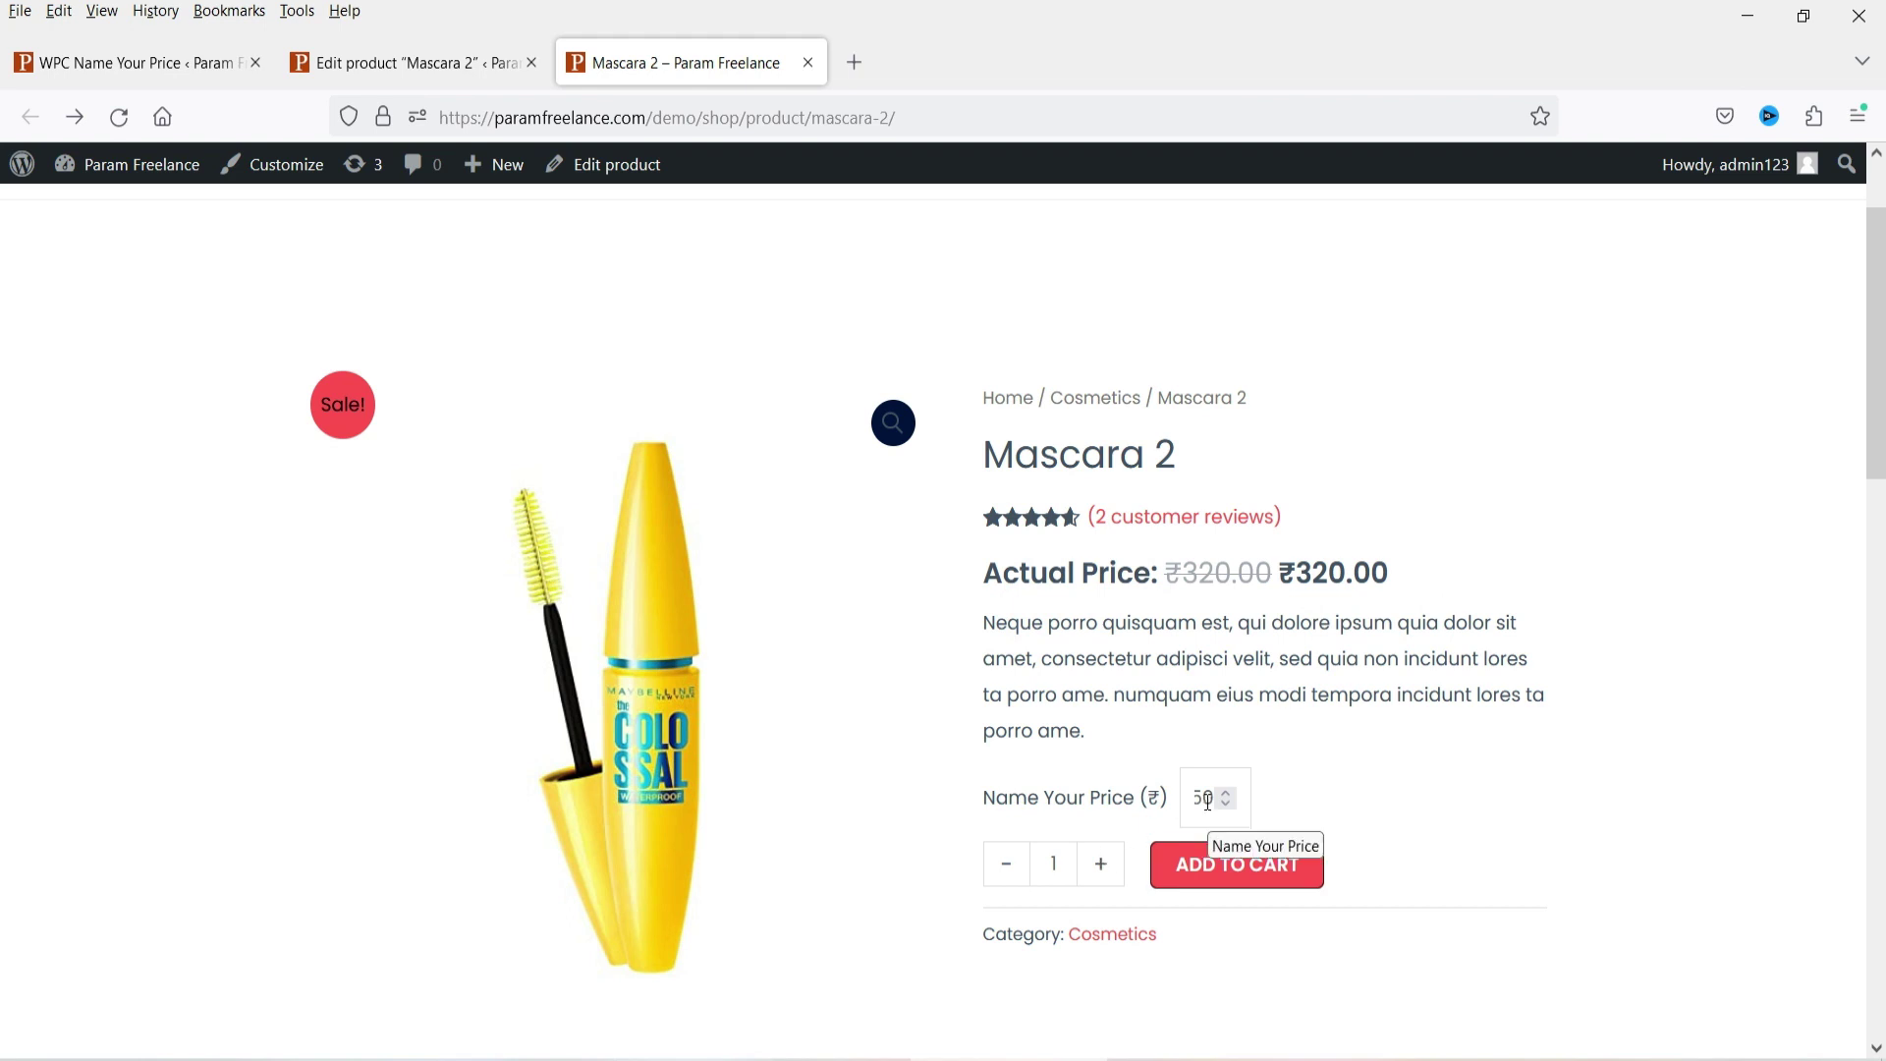
pyautogui.scroll(-5, 1399, 715)
# - Set Mascara 2's Name Your Price input type to Select
pyautogui.click(468, 47)
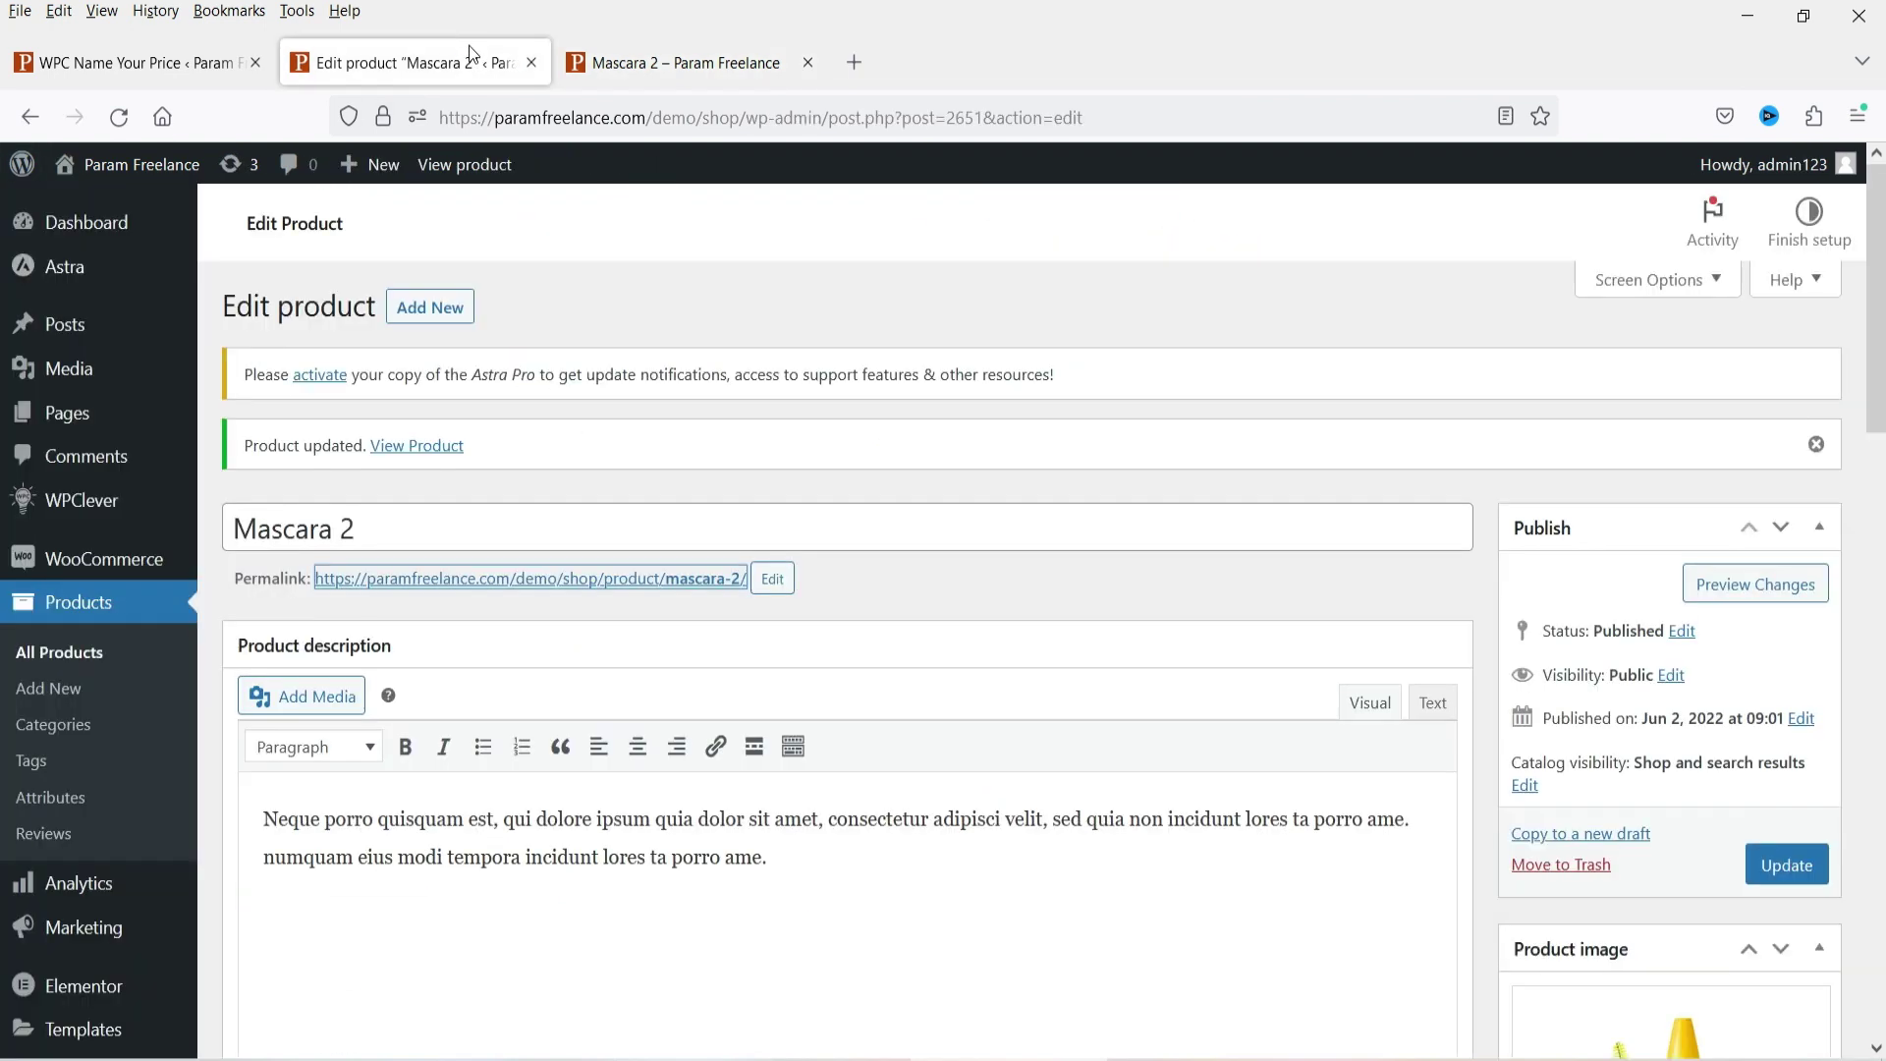
pyautogui.scroll(-7, 1237, 506)
pyautogui.scroll(-5, 357, 434)
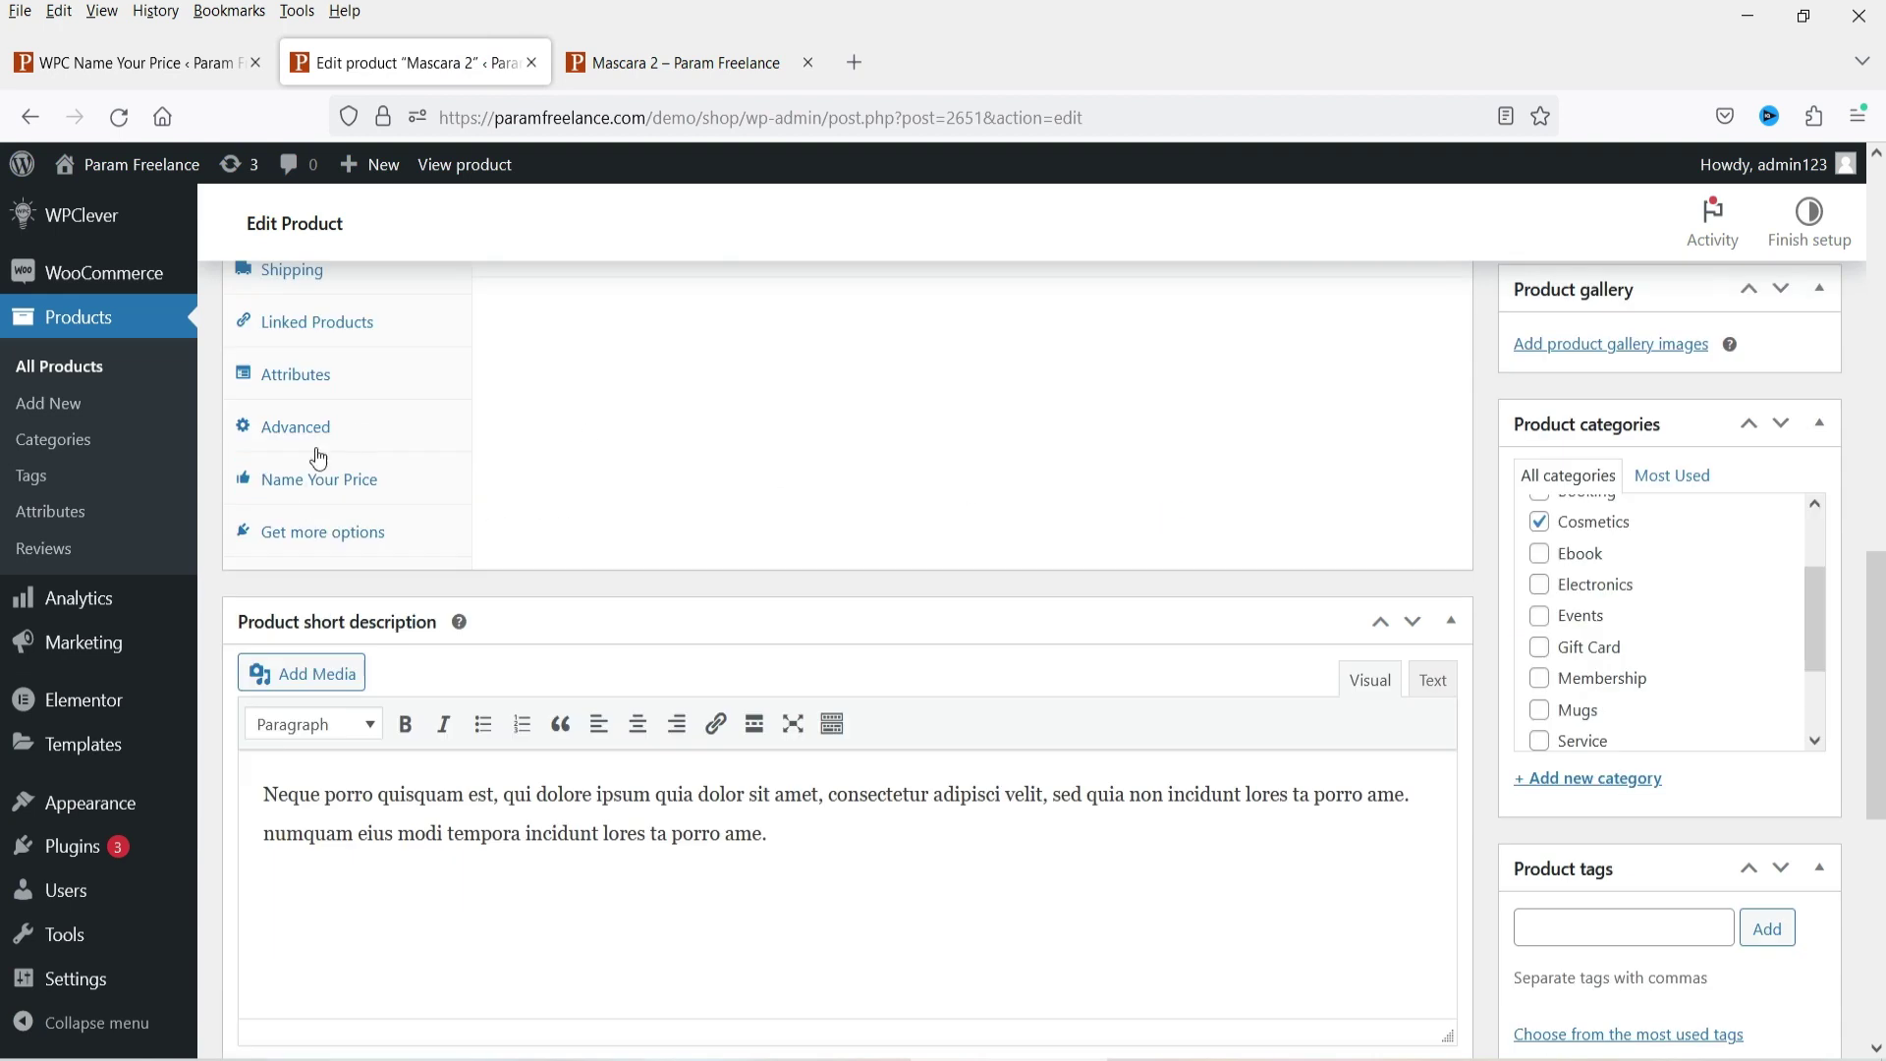
pyautogui.click(302, 491)
pyautogui.scroll(3, 1189, 546)
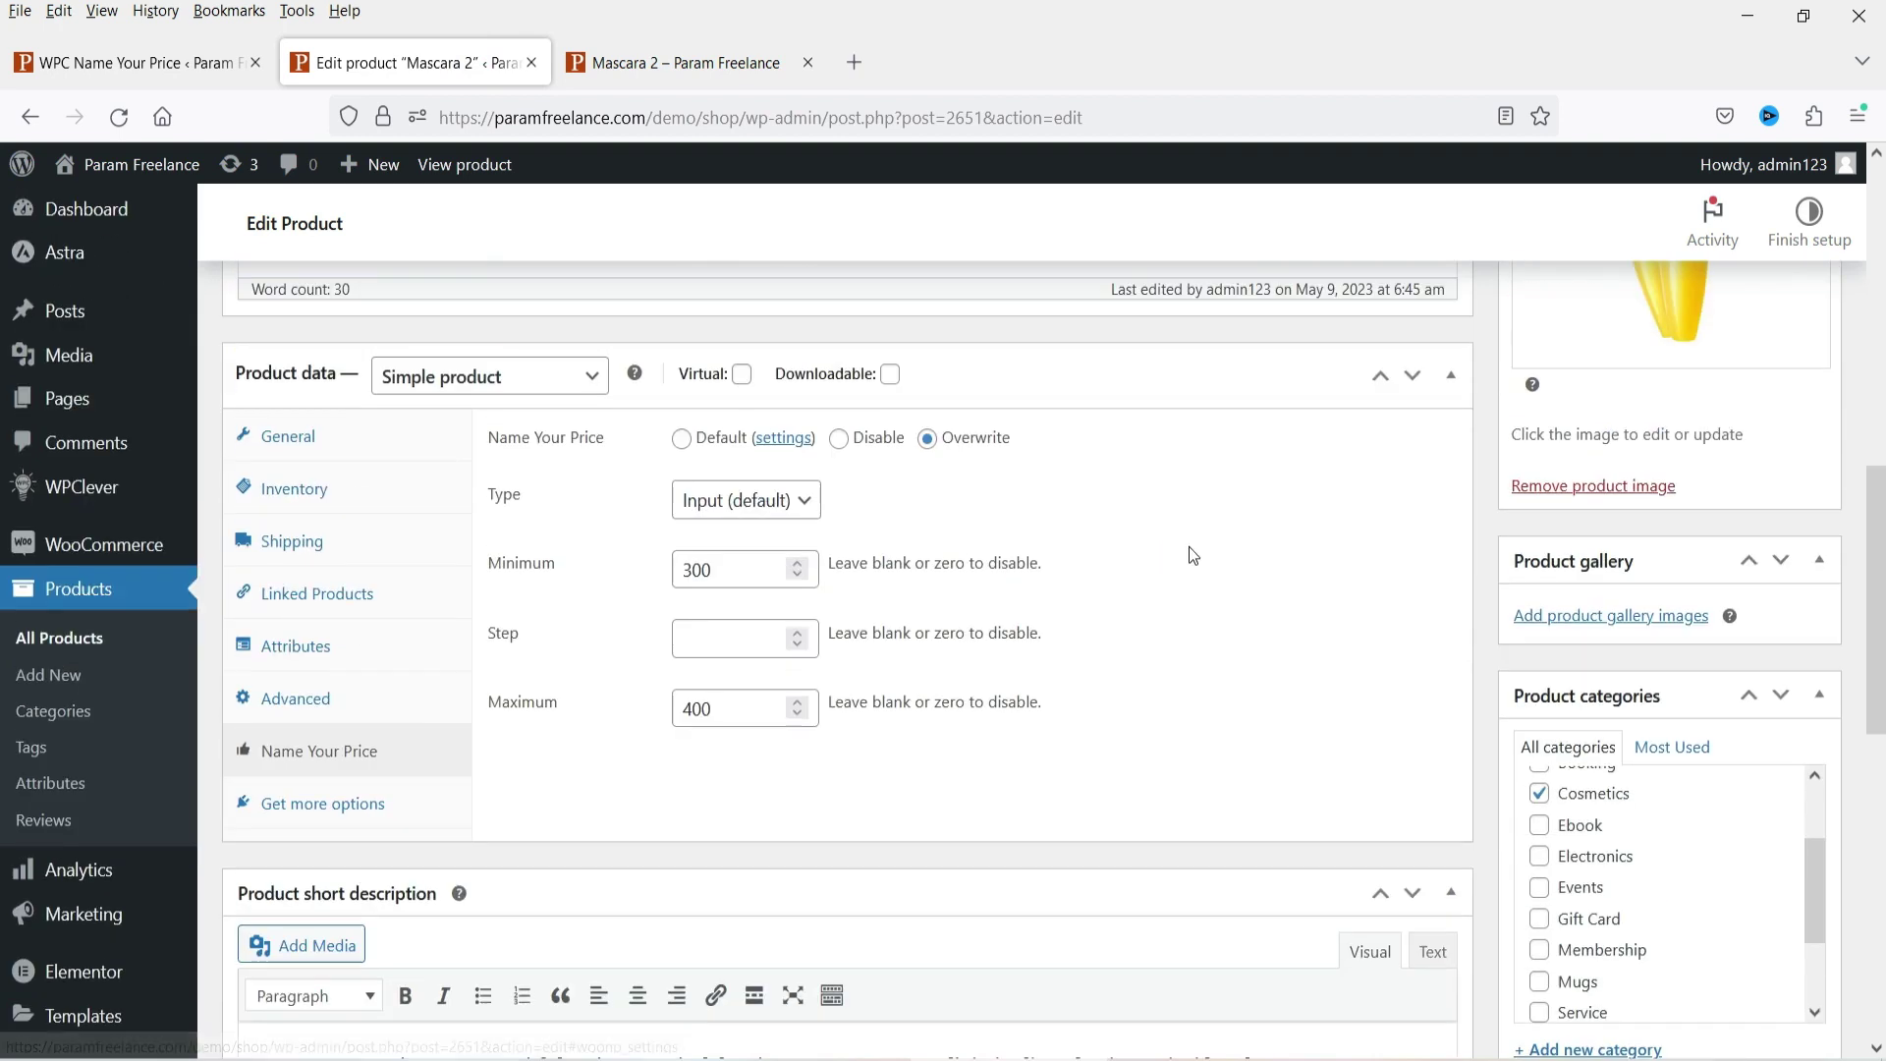
pyautogui.click(693, 503)
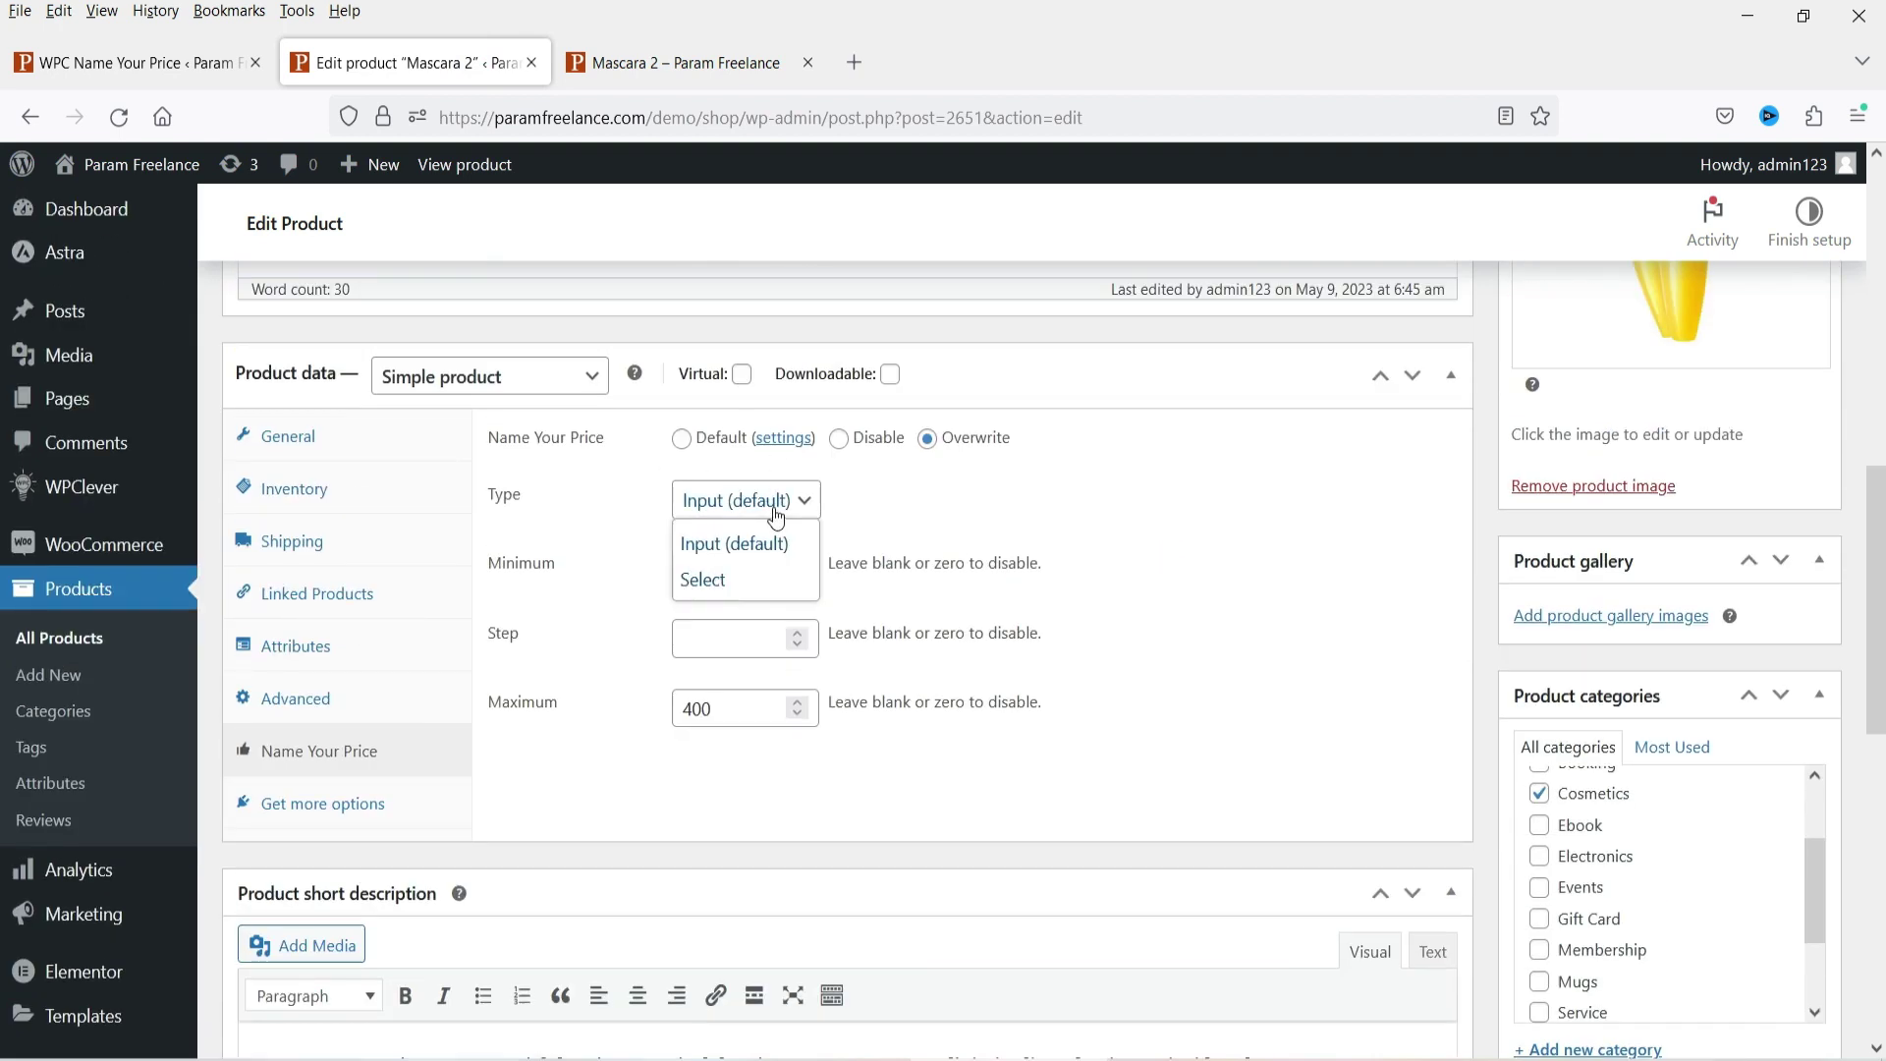
pyautogui.click(744, 589)
# - Enter preset price values from 320 to 450, update the product, and view its storefront page
pyautogui.click(737, 578)
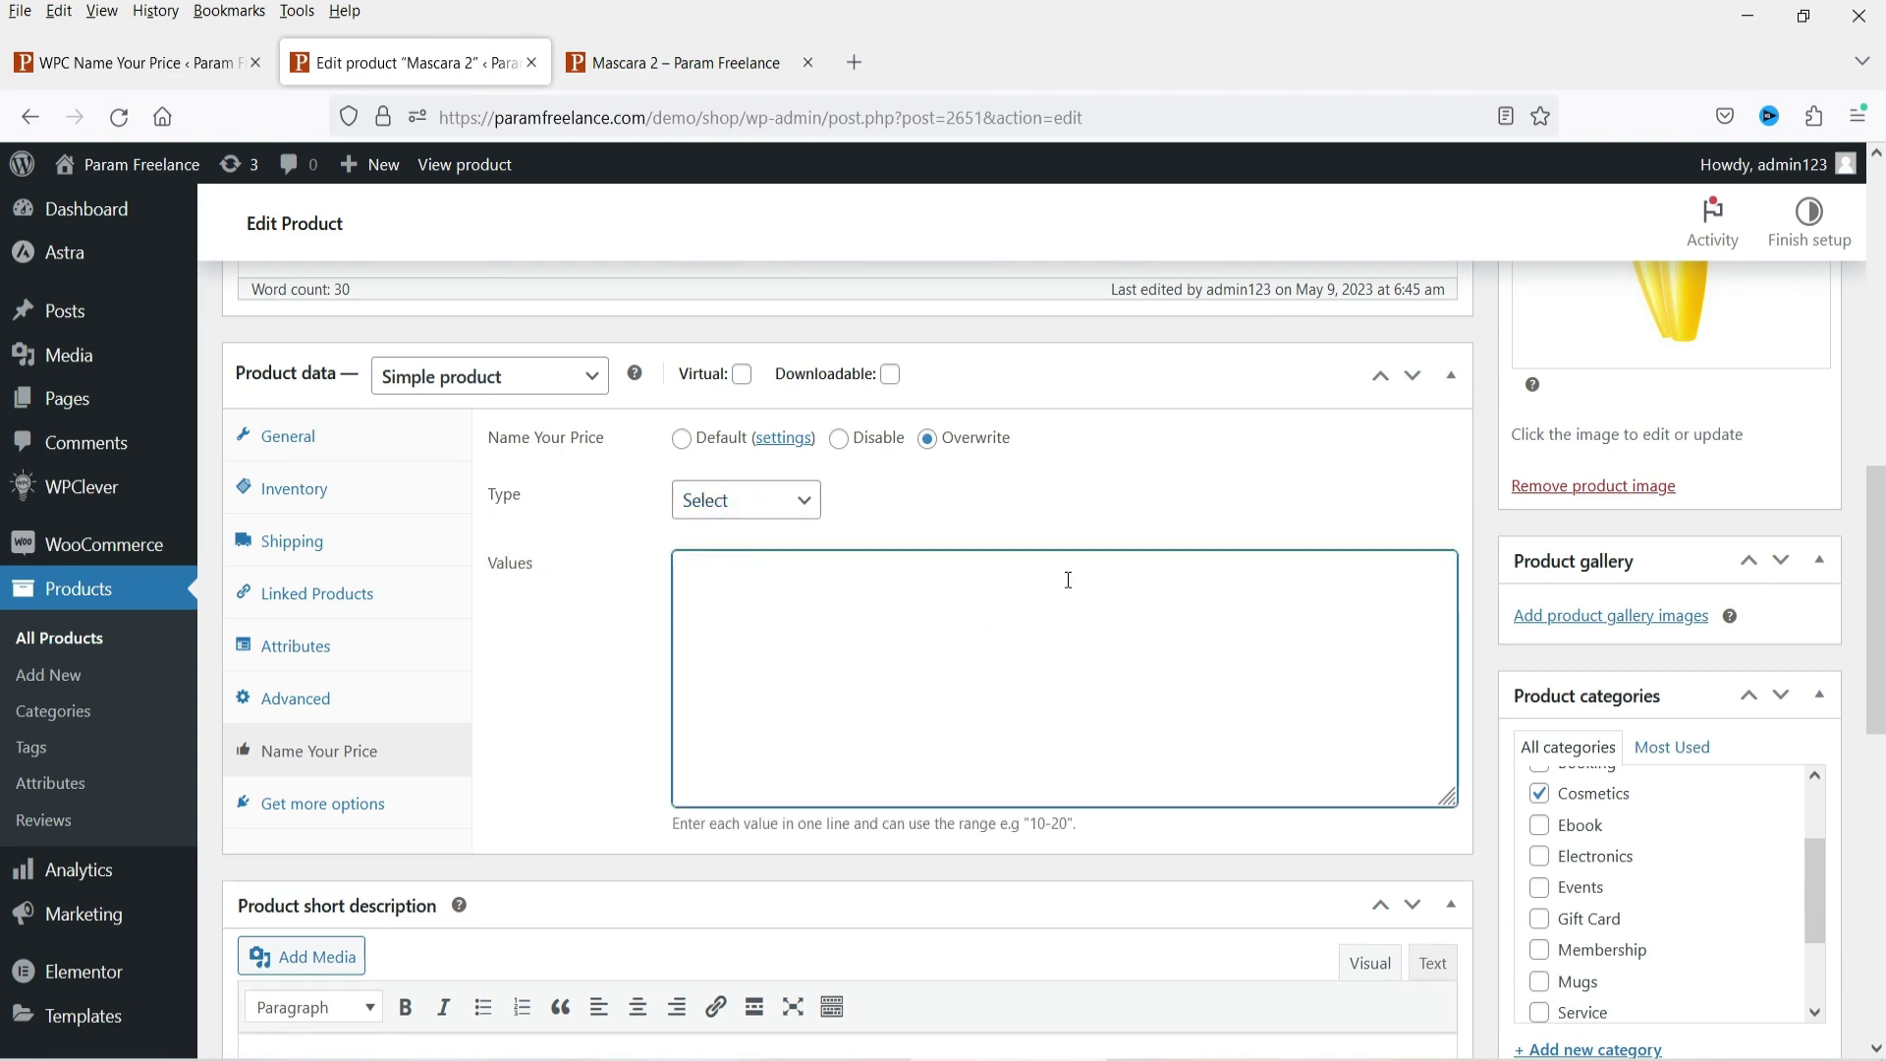
pyautogui.write('320')
pyautogui.press('Return')
pyautogui.write('330')
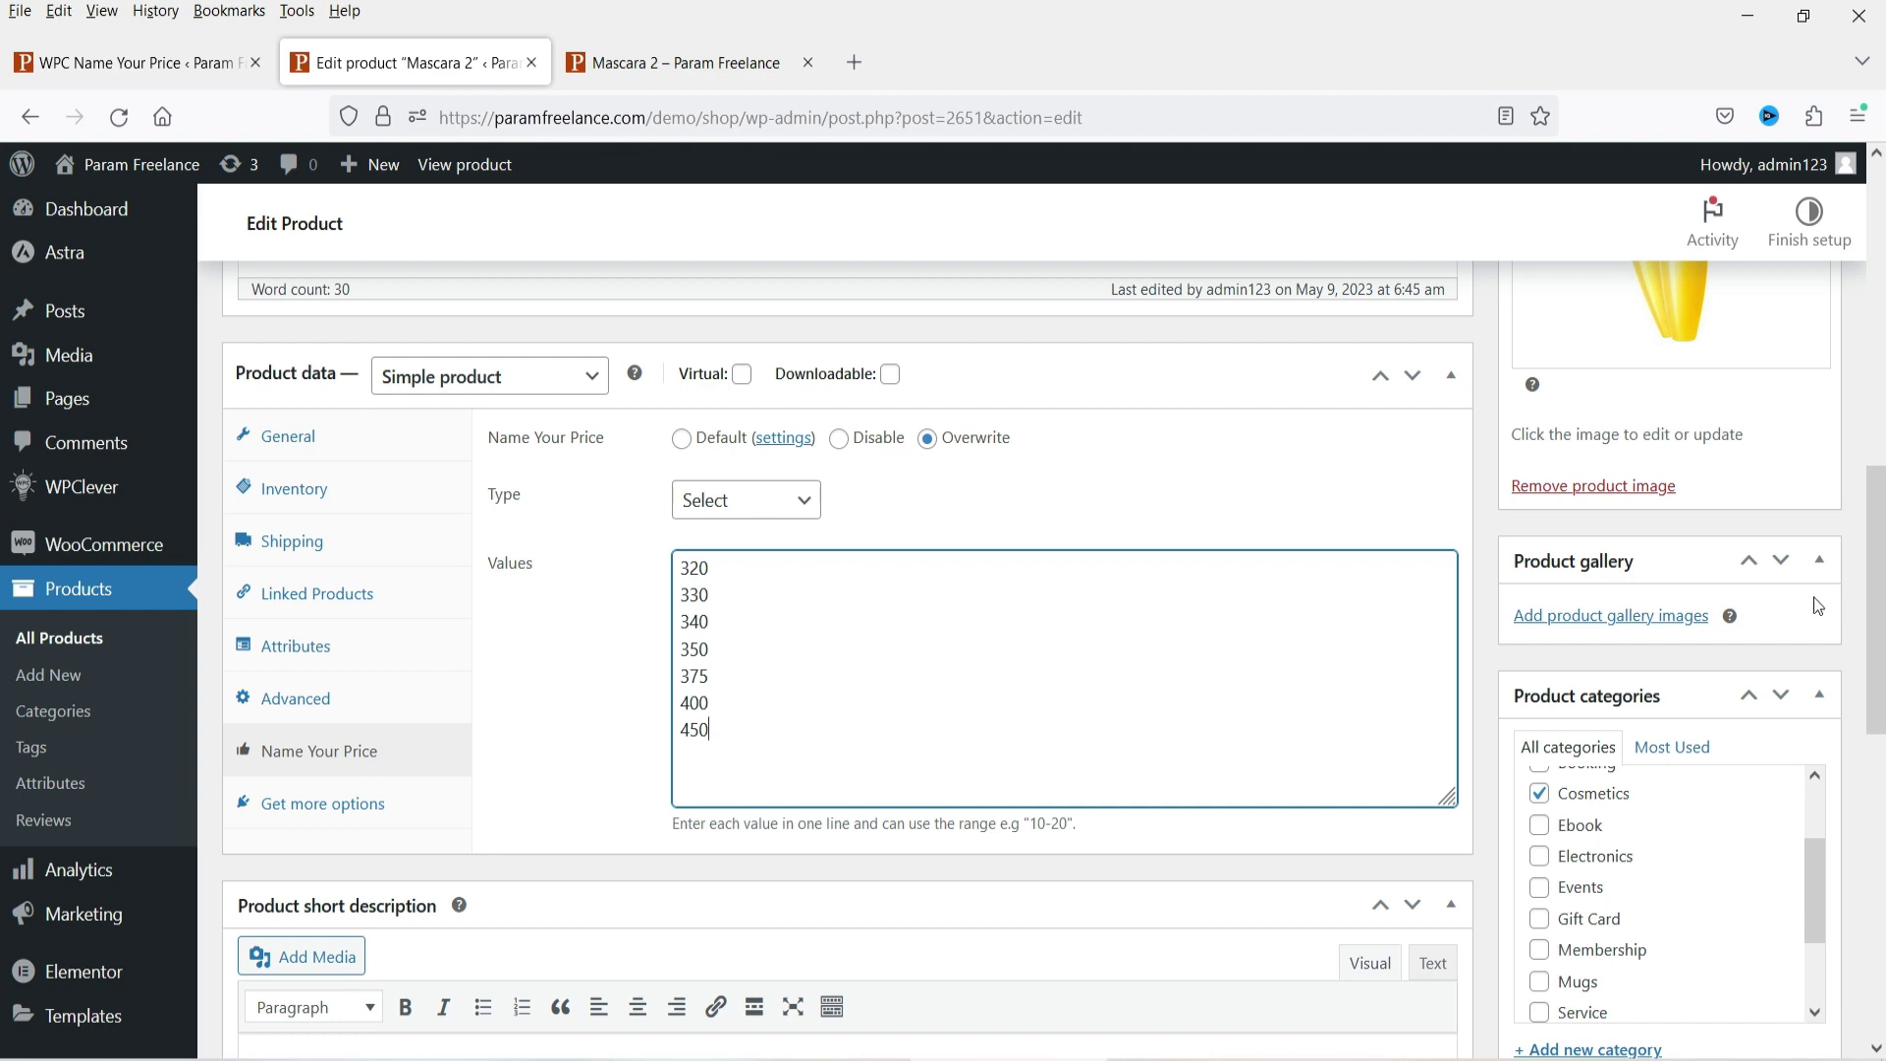
pyautogui.scroll(5, 1810, 608)
pyautogui.click(1808, 463)
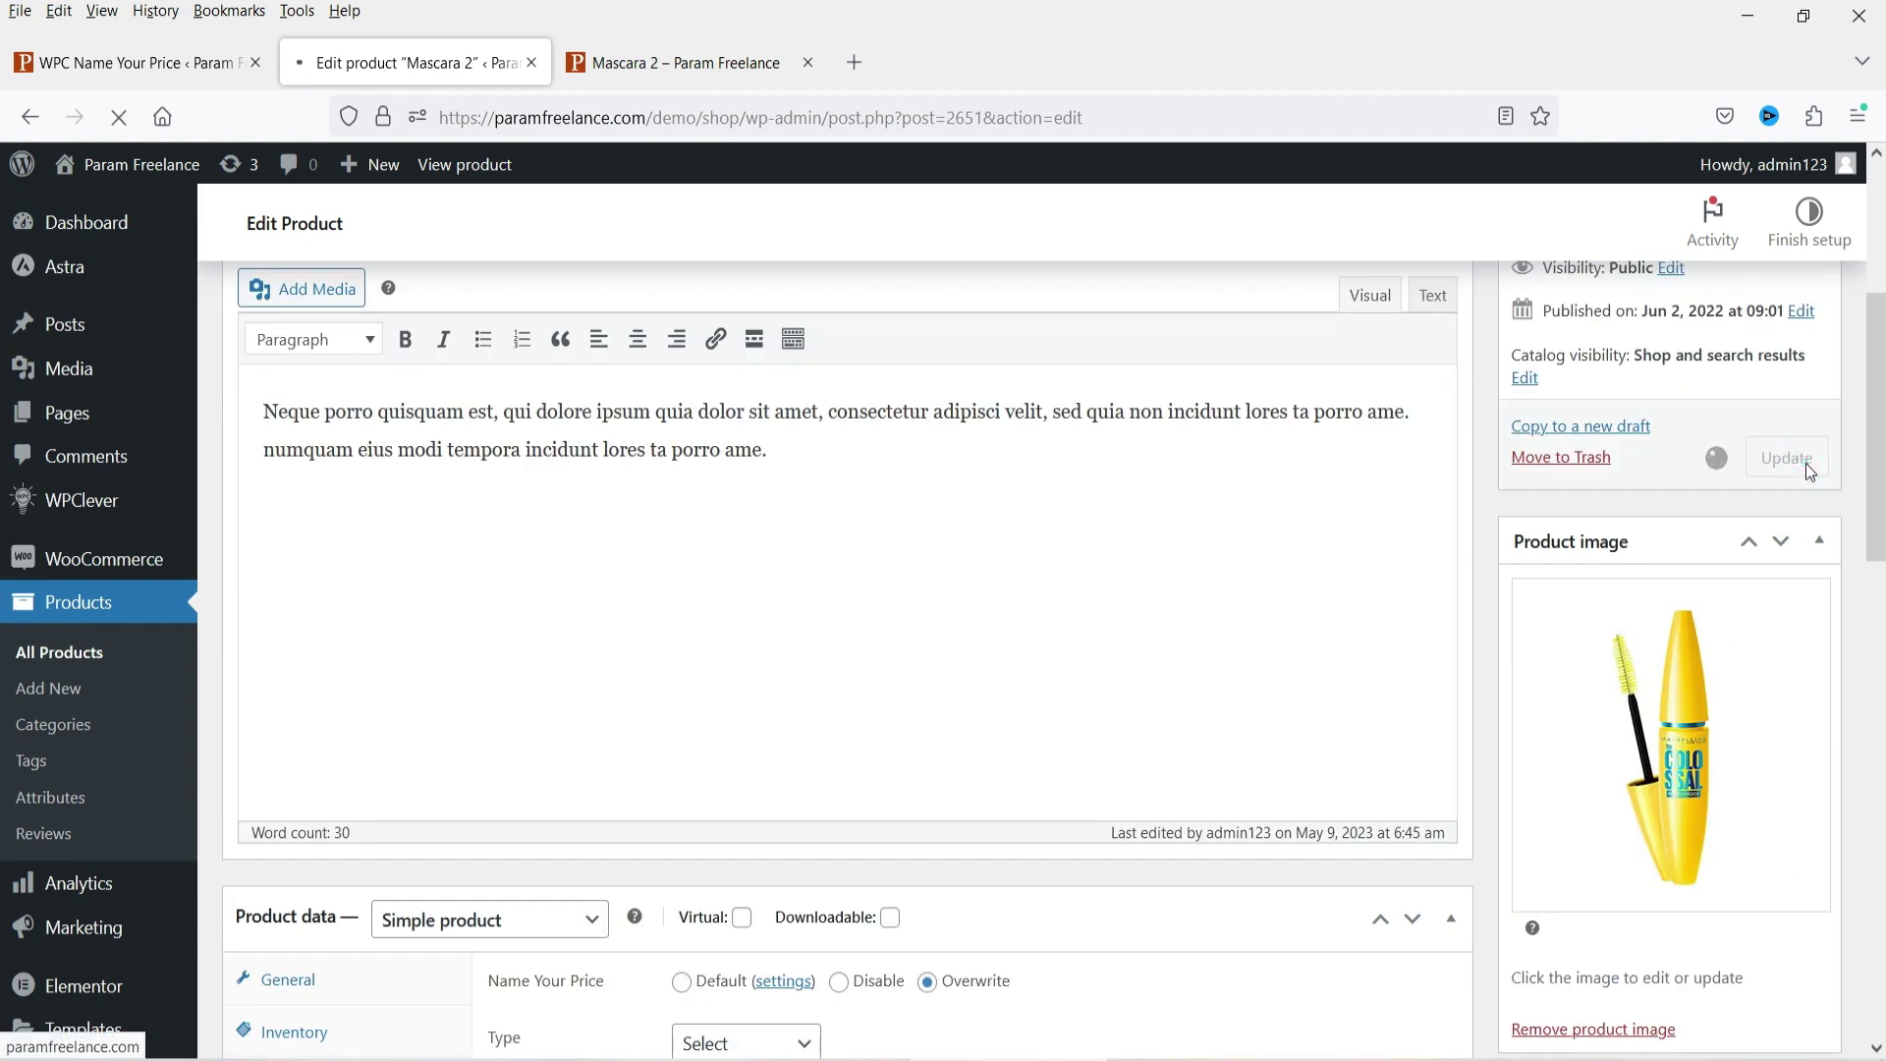
pyautogui.click(660, 54)
pyautogui.scroll(5, 160, 164)
# - Reload the Mascara 2 page and add it to the cart at the 400 preset price
pyautogui.click(119, 117)
pyautogui.scroll(-2, 1463, 481)
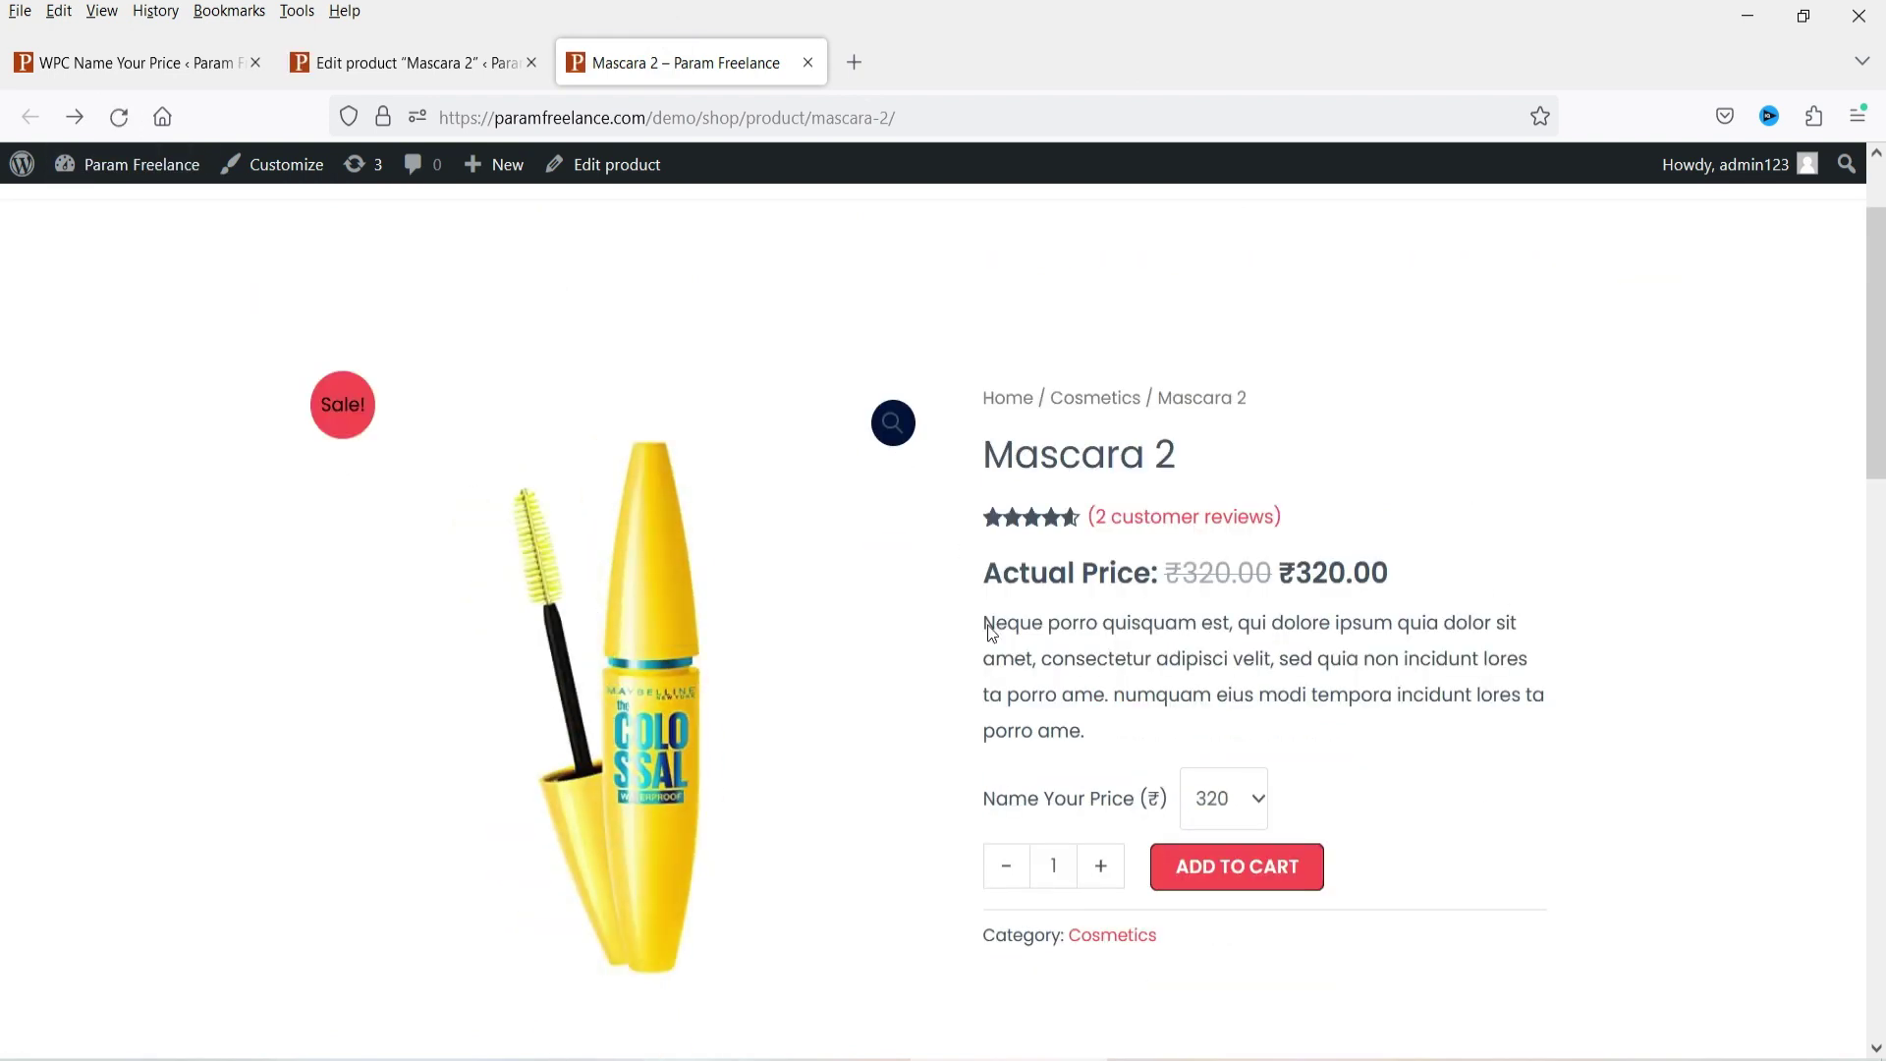
pyautogui.moveTo(985, 798); pyautogui.dragTo(1139, 804)
pyautogui.click(1497, 660)
pyautogui.scroll(-2, 1429, 636)
pyautogui.scroll(-4, 1429, 636)
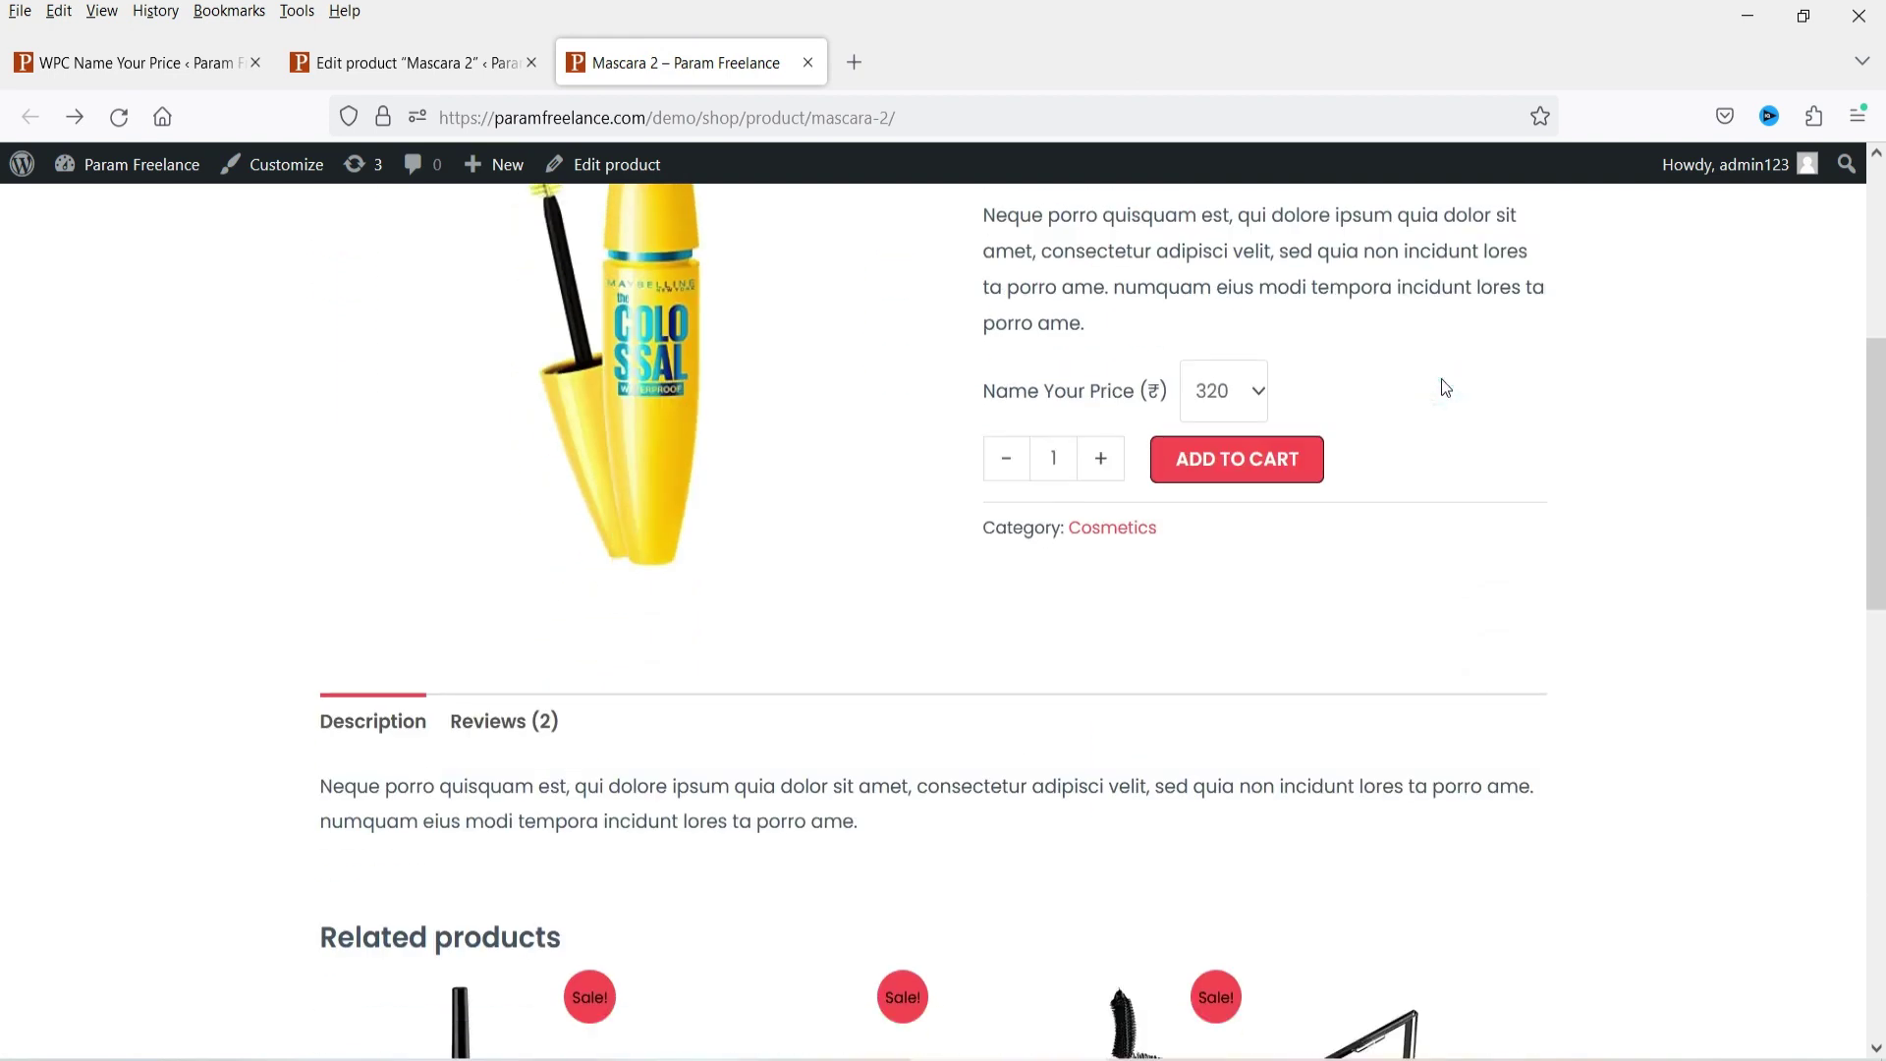
pyautogui.click(1258, 413)
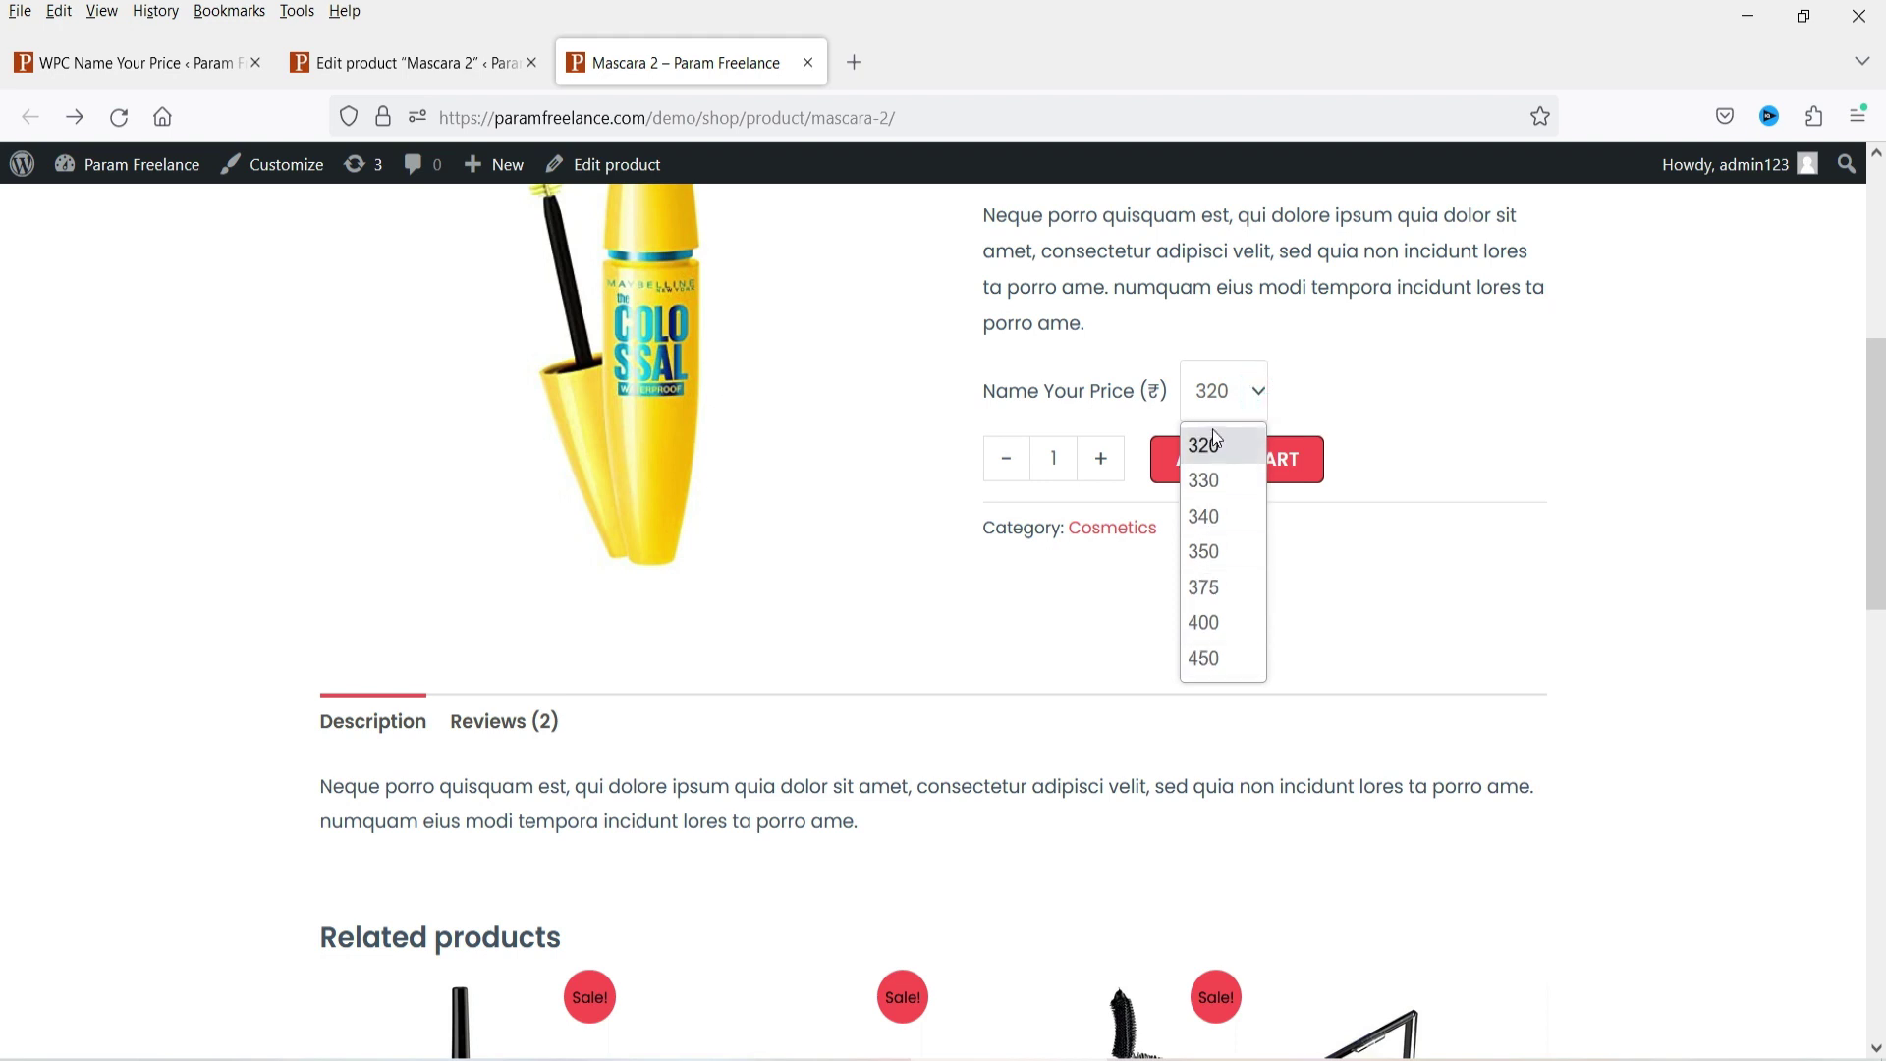
pyautogui.click(1227, 625)
pyautogui.click(1252, 464)
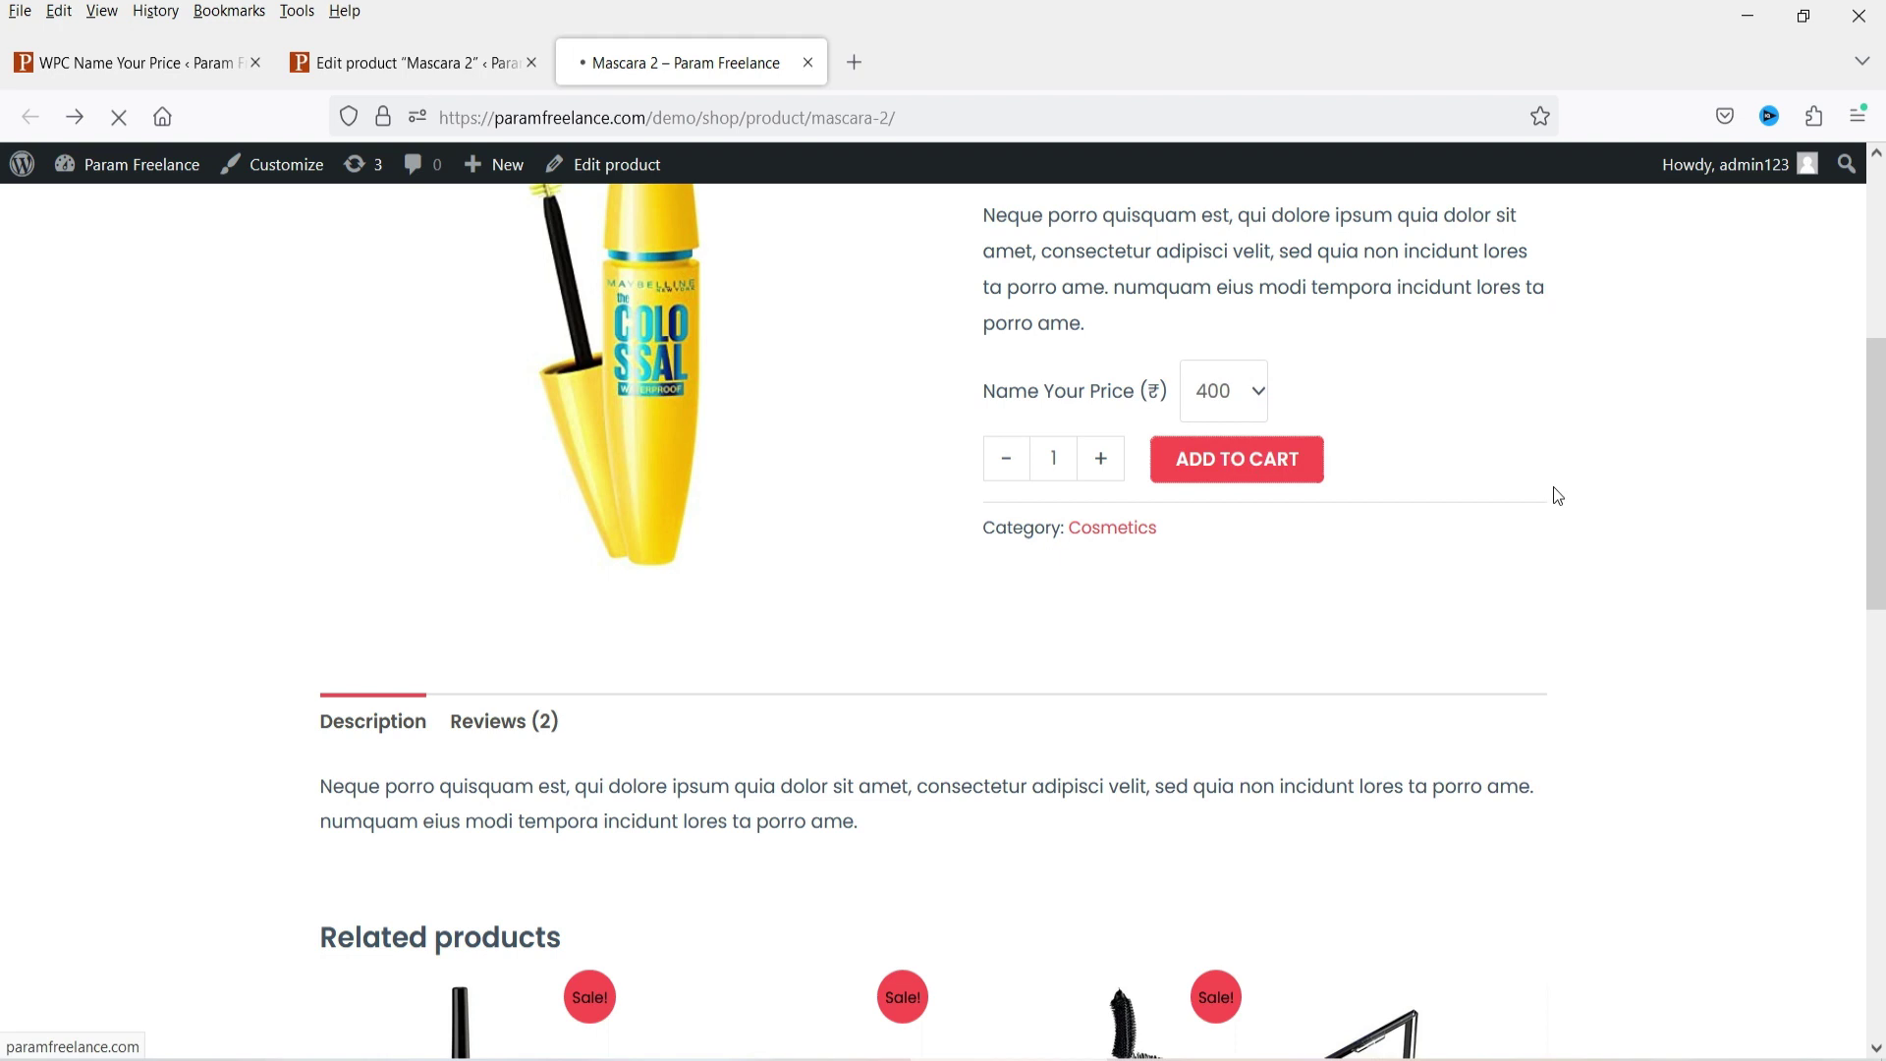
# - Check the cart shows Mascara 2 at ₹400.00, then return to the product editor
pyautogui.click(1422, 571)
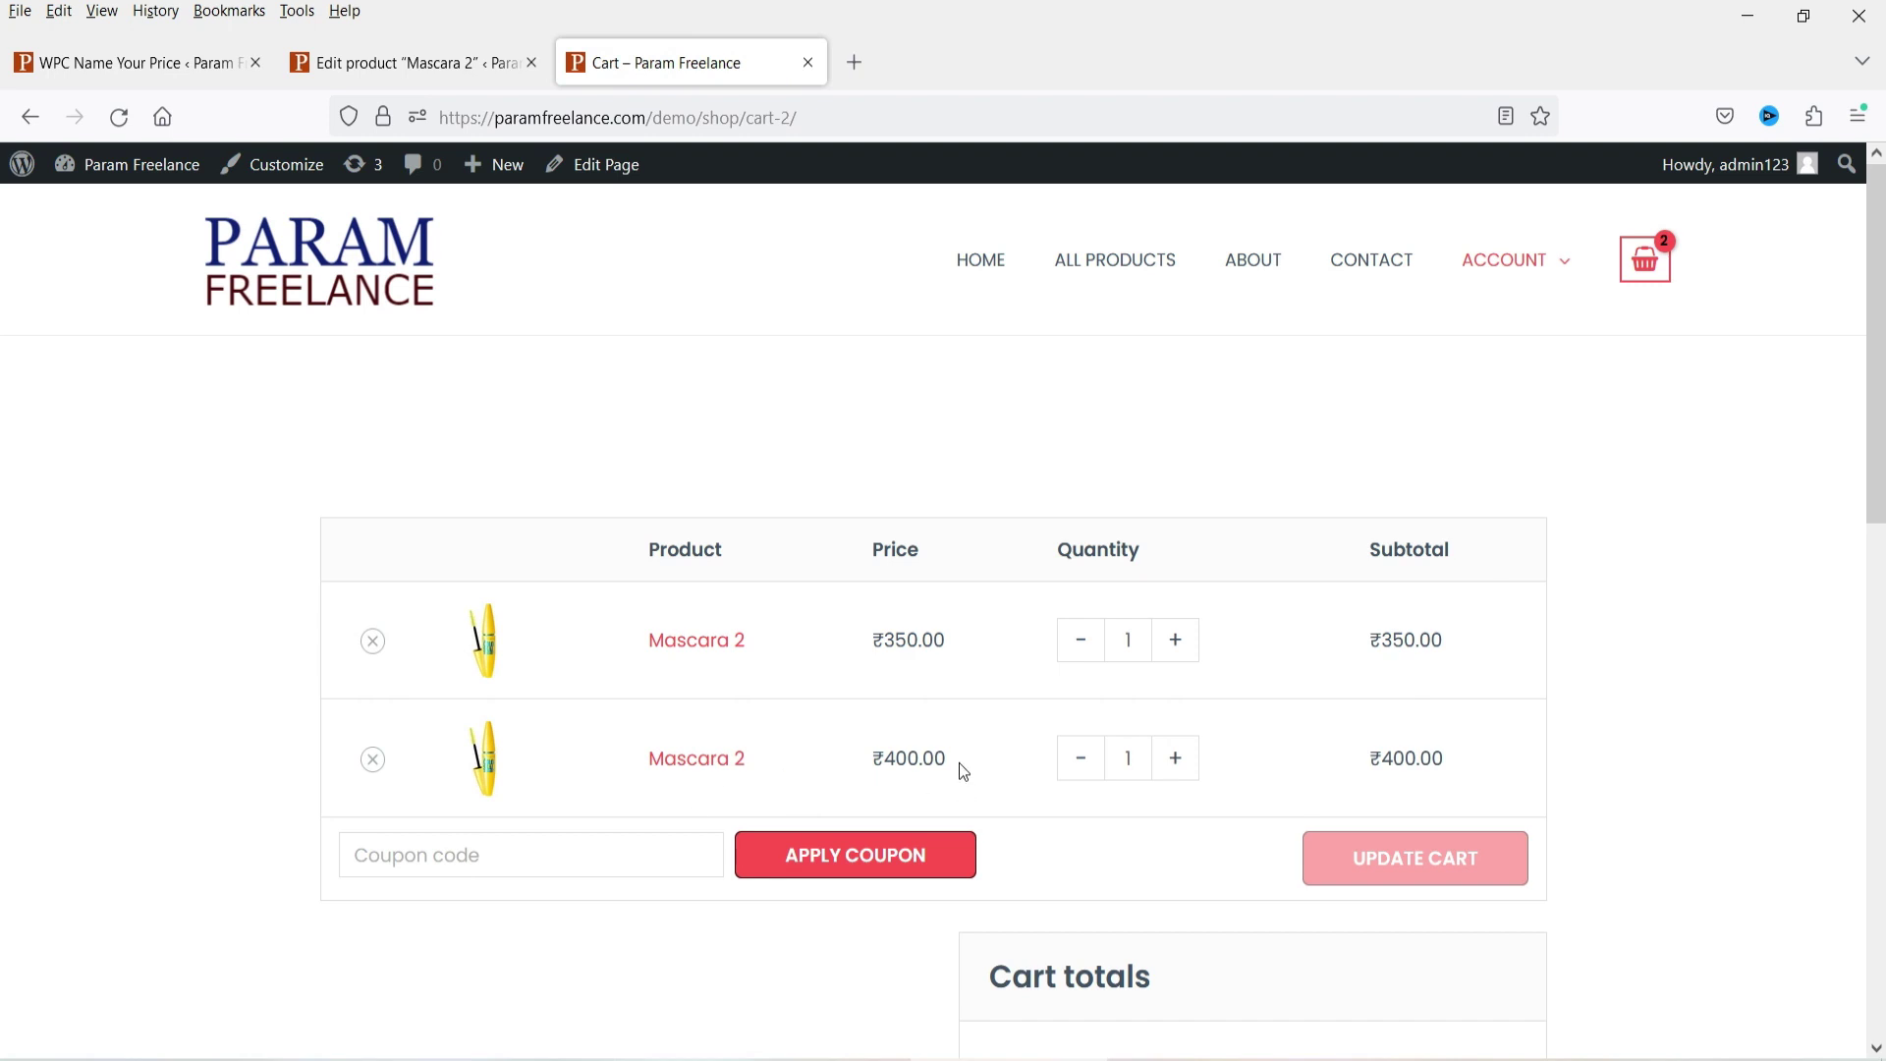
pyautogui.moveTo(965, 773); pyautogui.dragTo(881, 764)
pyautogui.moveTo(1483, 771); pyautogui.dragTo(1419, 769)
pyautogui.hotkey('ctrl', 'shift', 'Tab')
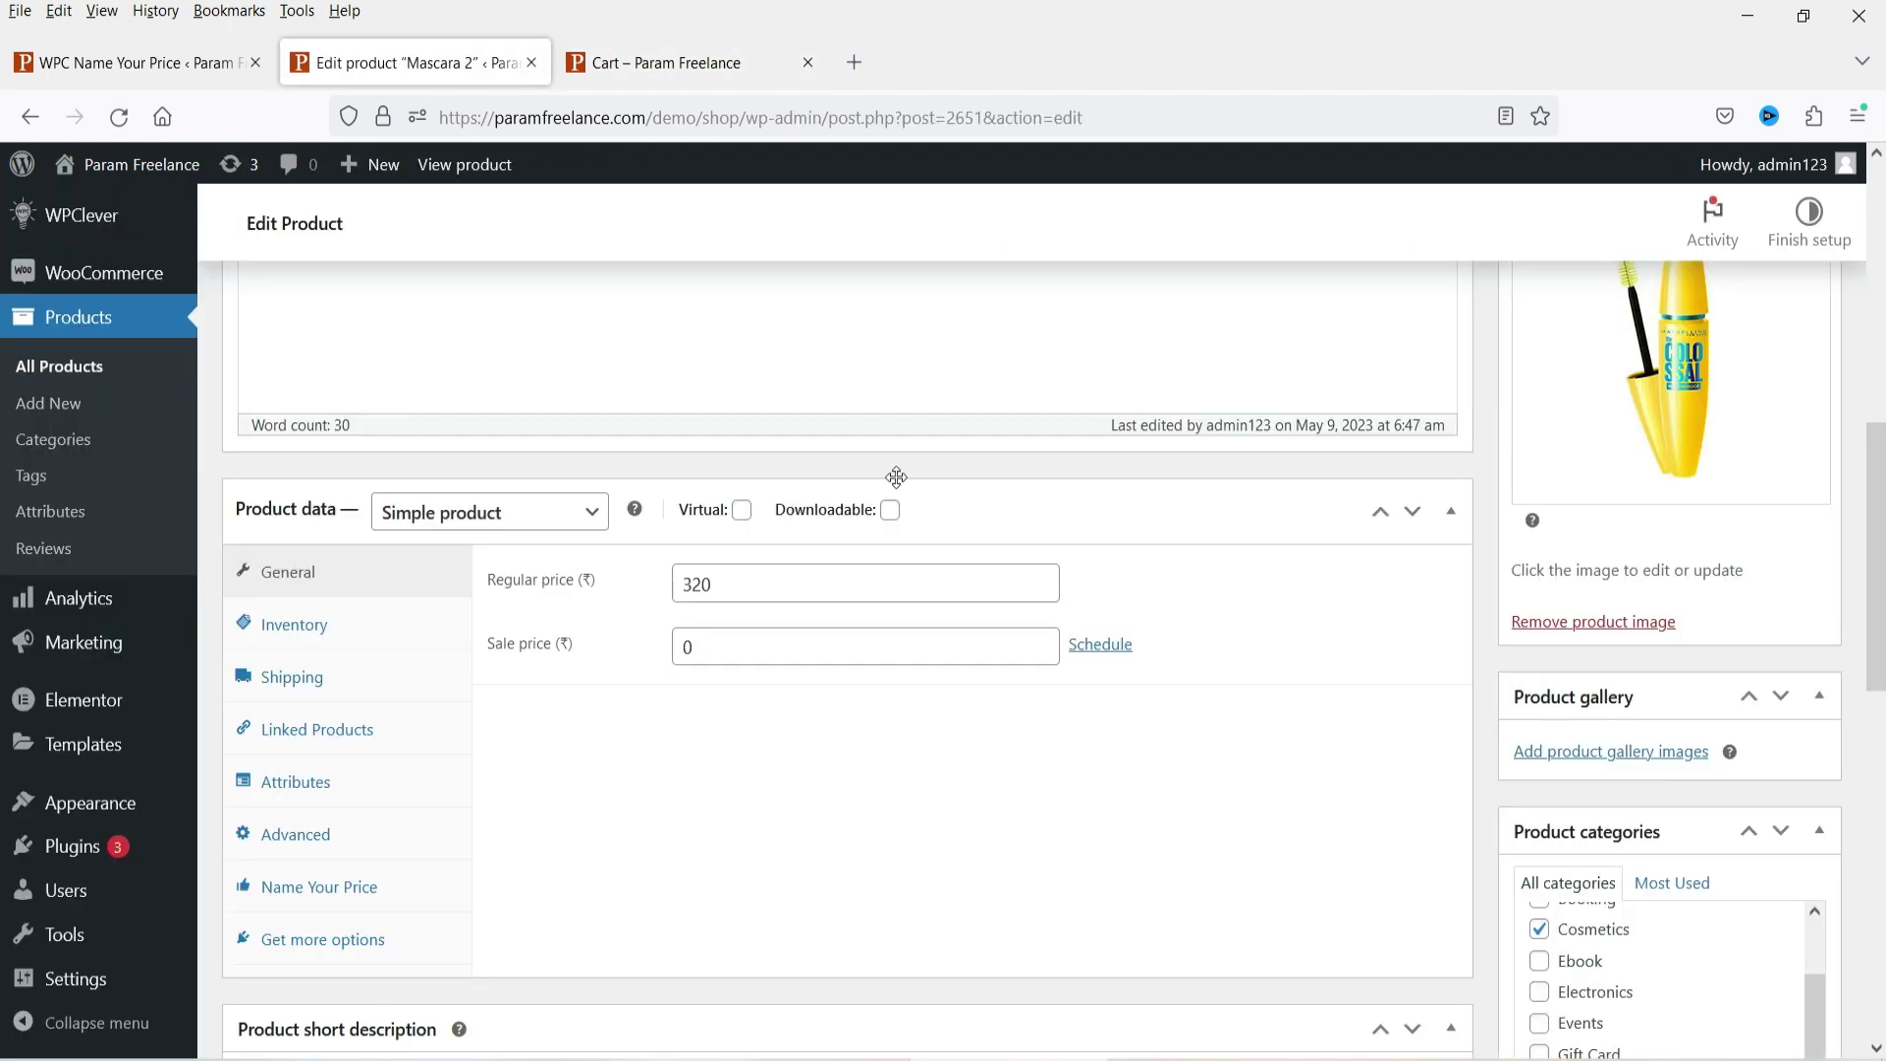
# - Disable Name Your Price for Mascara 2 and update the product
pyautogui.click(364, 906)
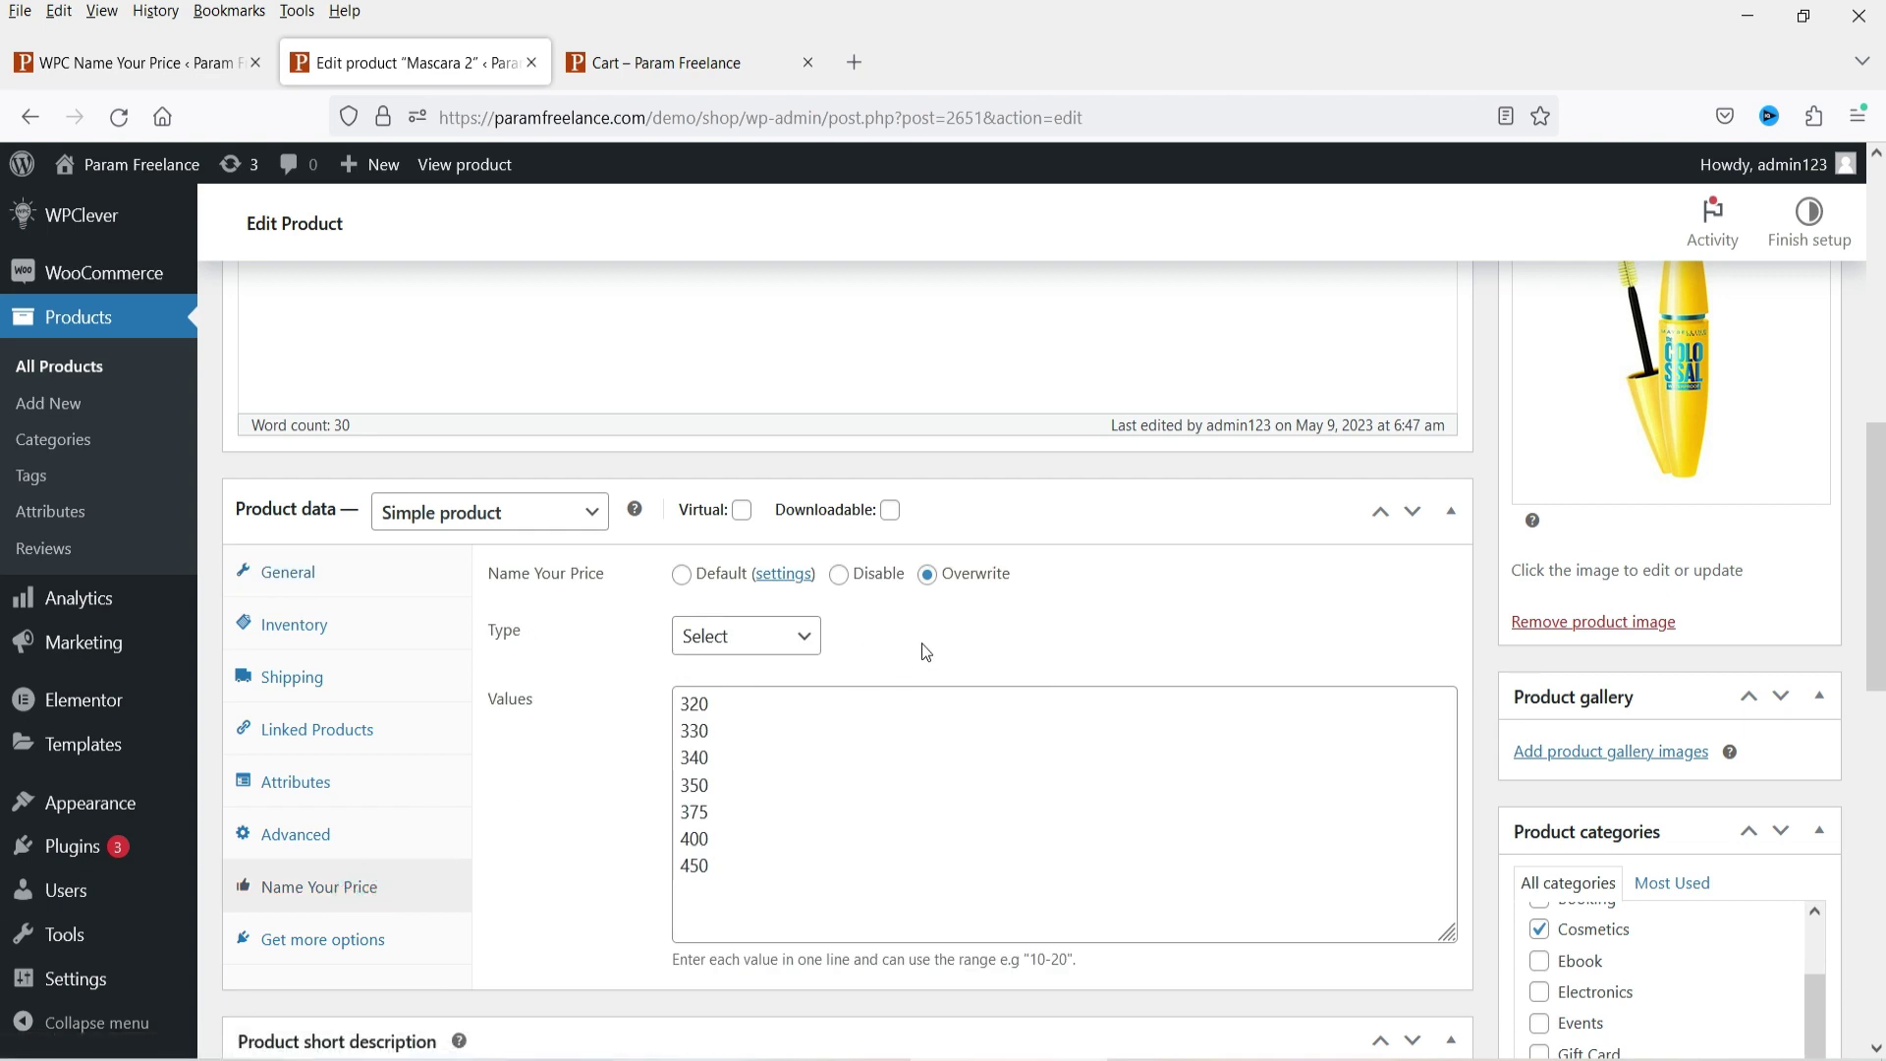
pyautogui.click(845, 579)
pyautogui.scroll(5, 1596, 621)
pyautogui.click(1785, 589)
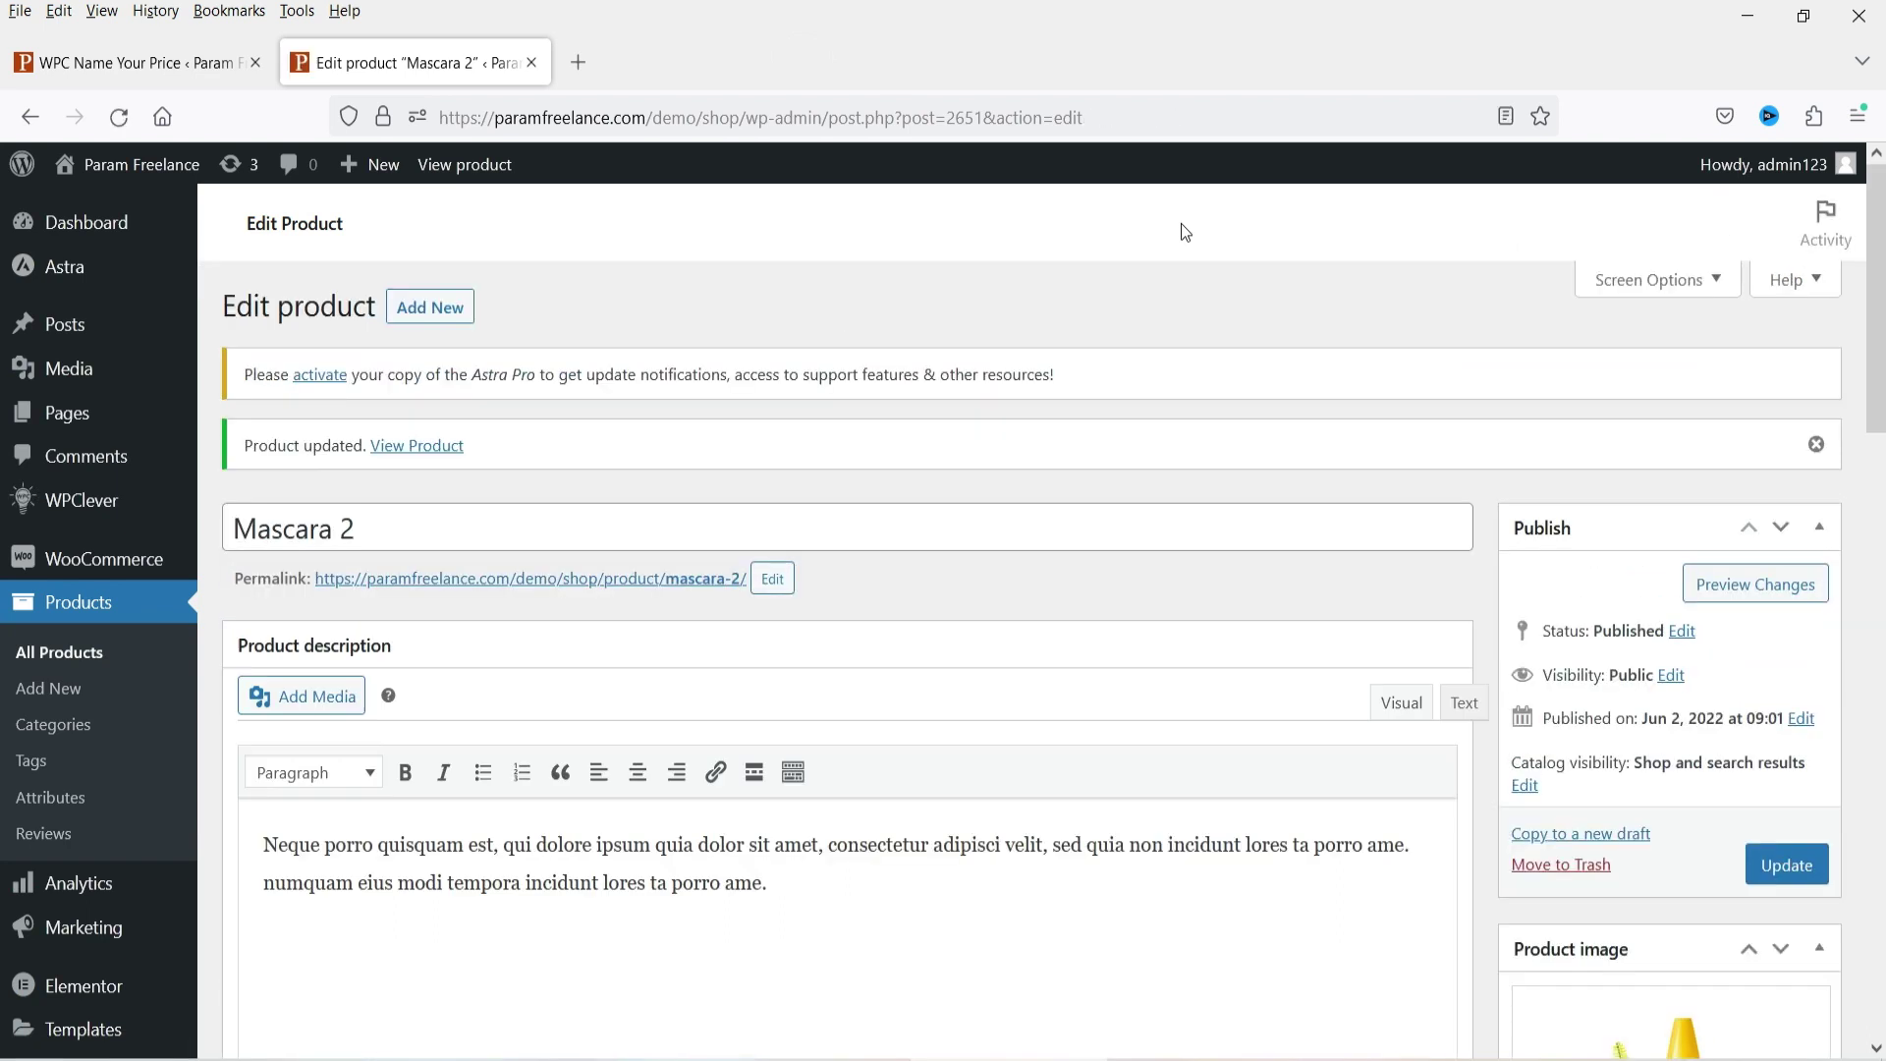
# - Open Mascara 2's product page in a new tab to confirm the plain ₹320.00 price
pyautogui.rightClick(650, 580)
pyautogui.click(727, 610)
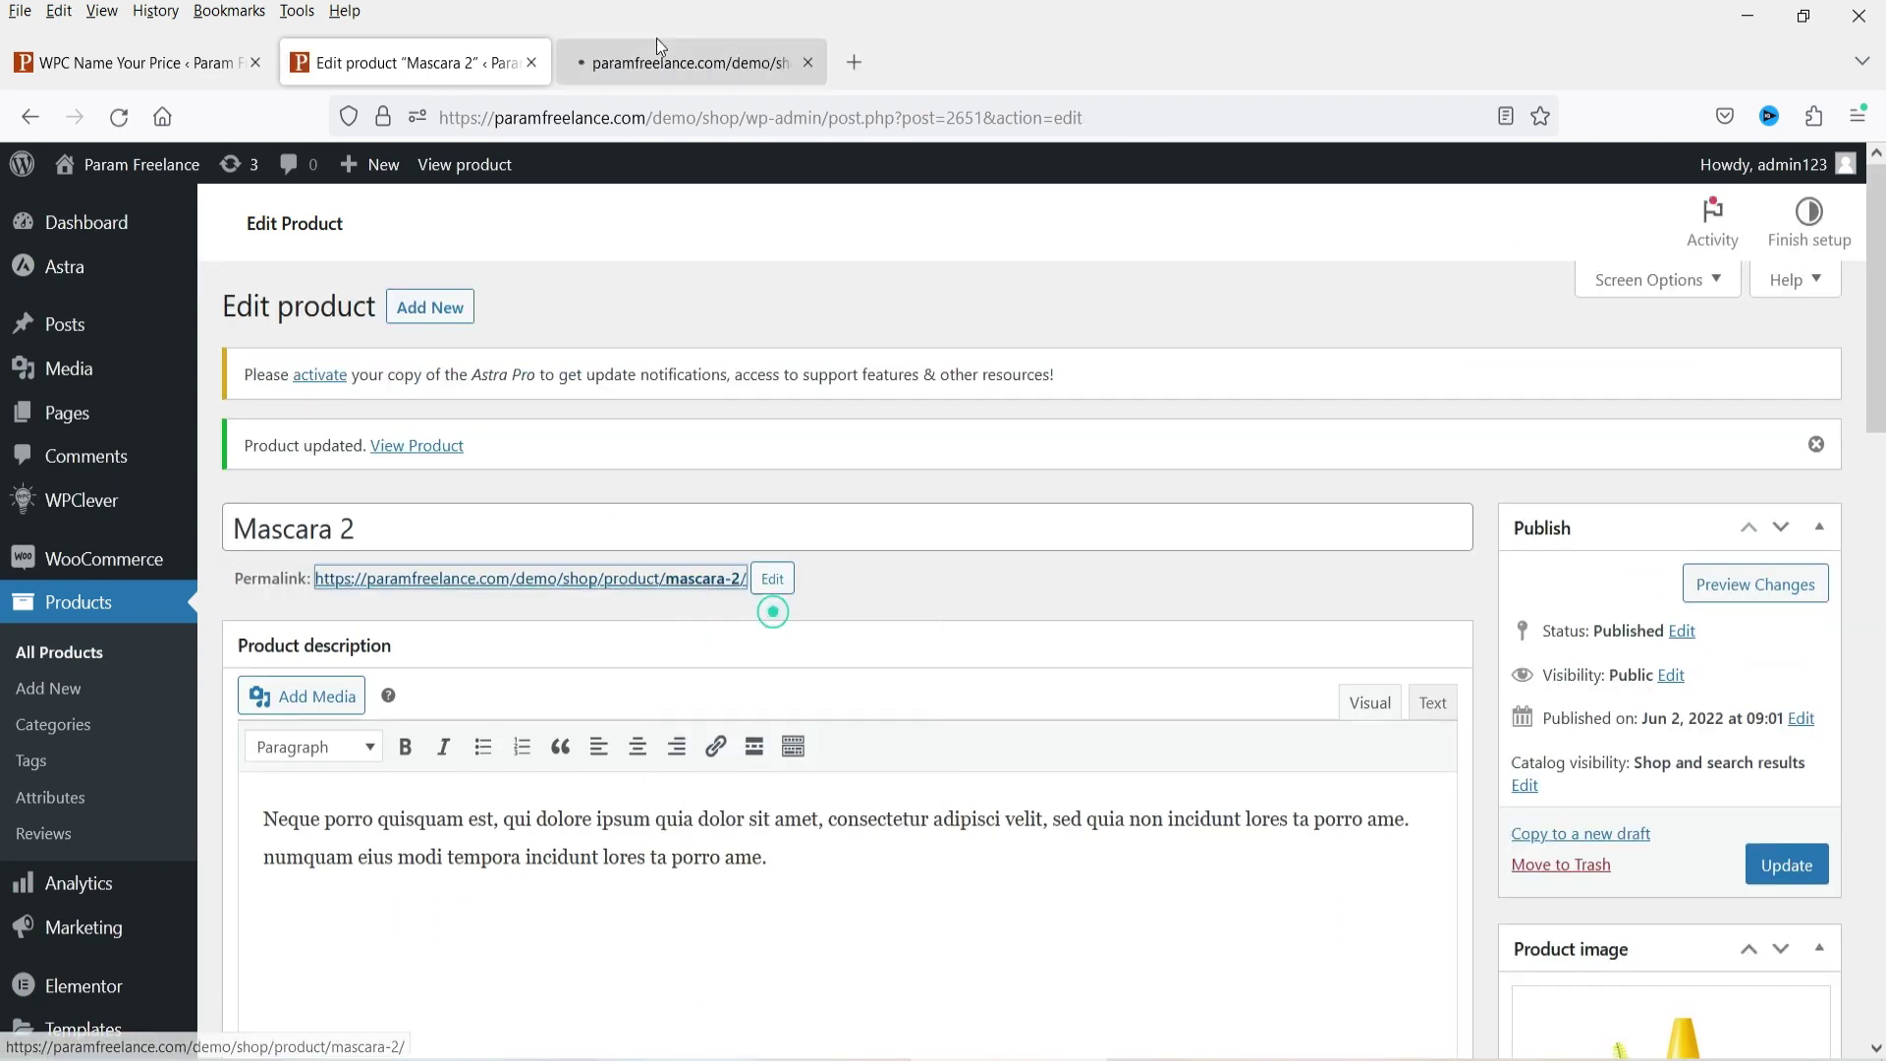
pyautogui.click(661, 45)
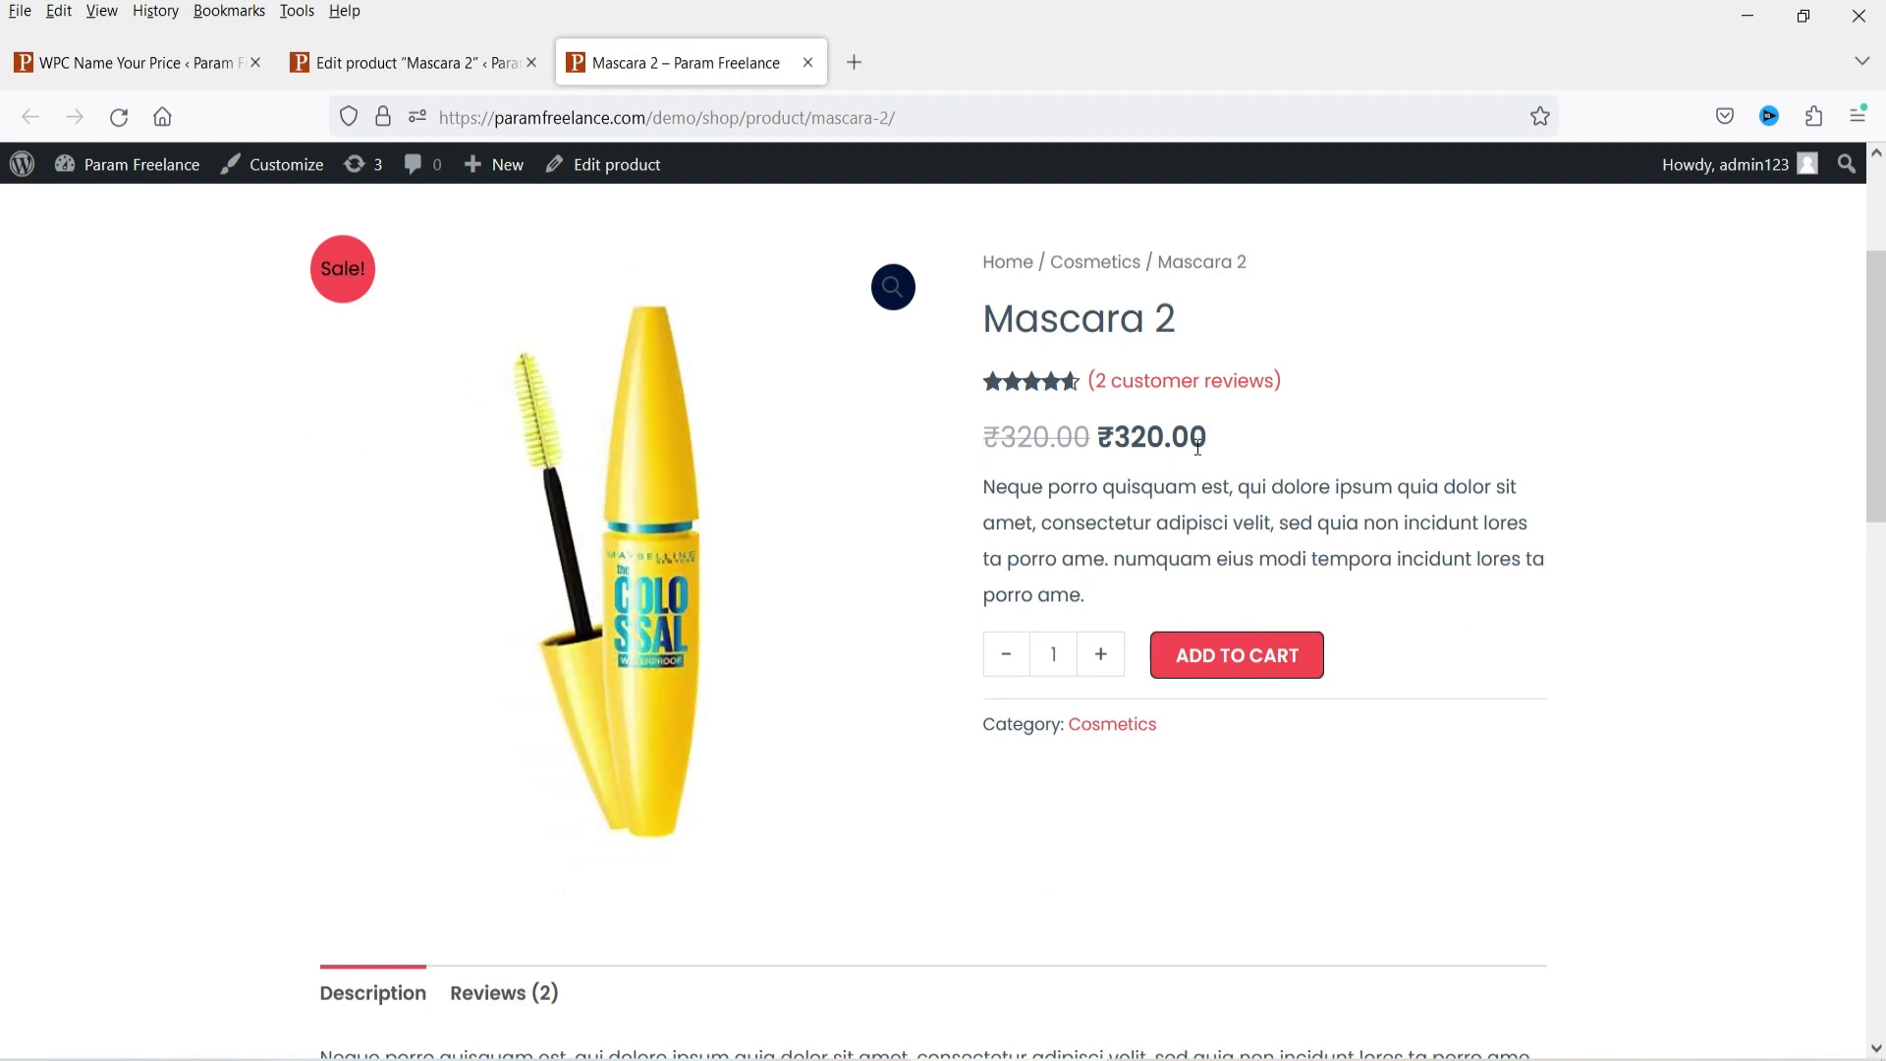
pyautogui.click(378, 63)
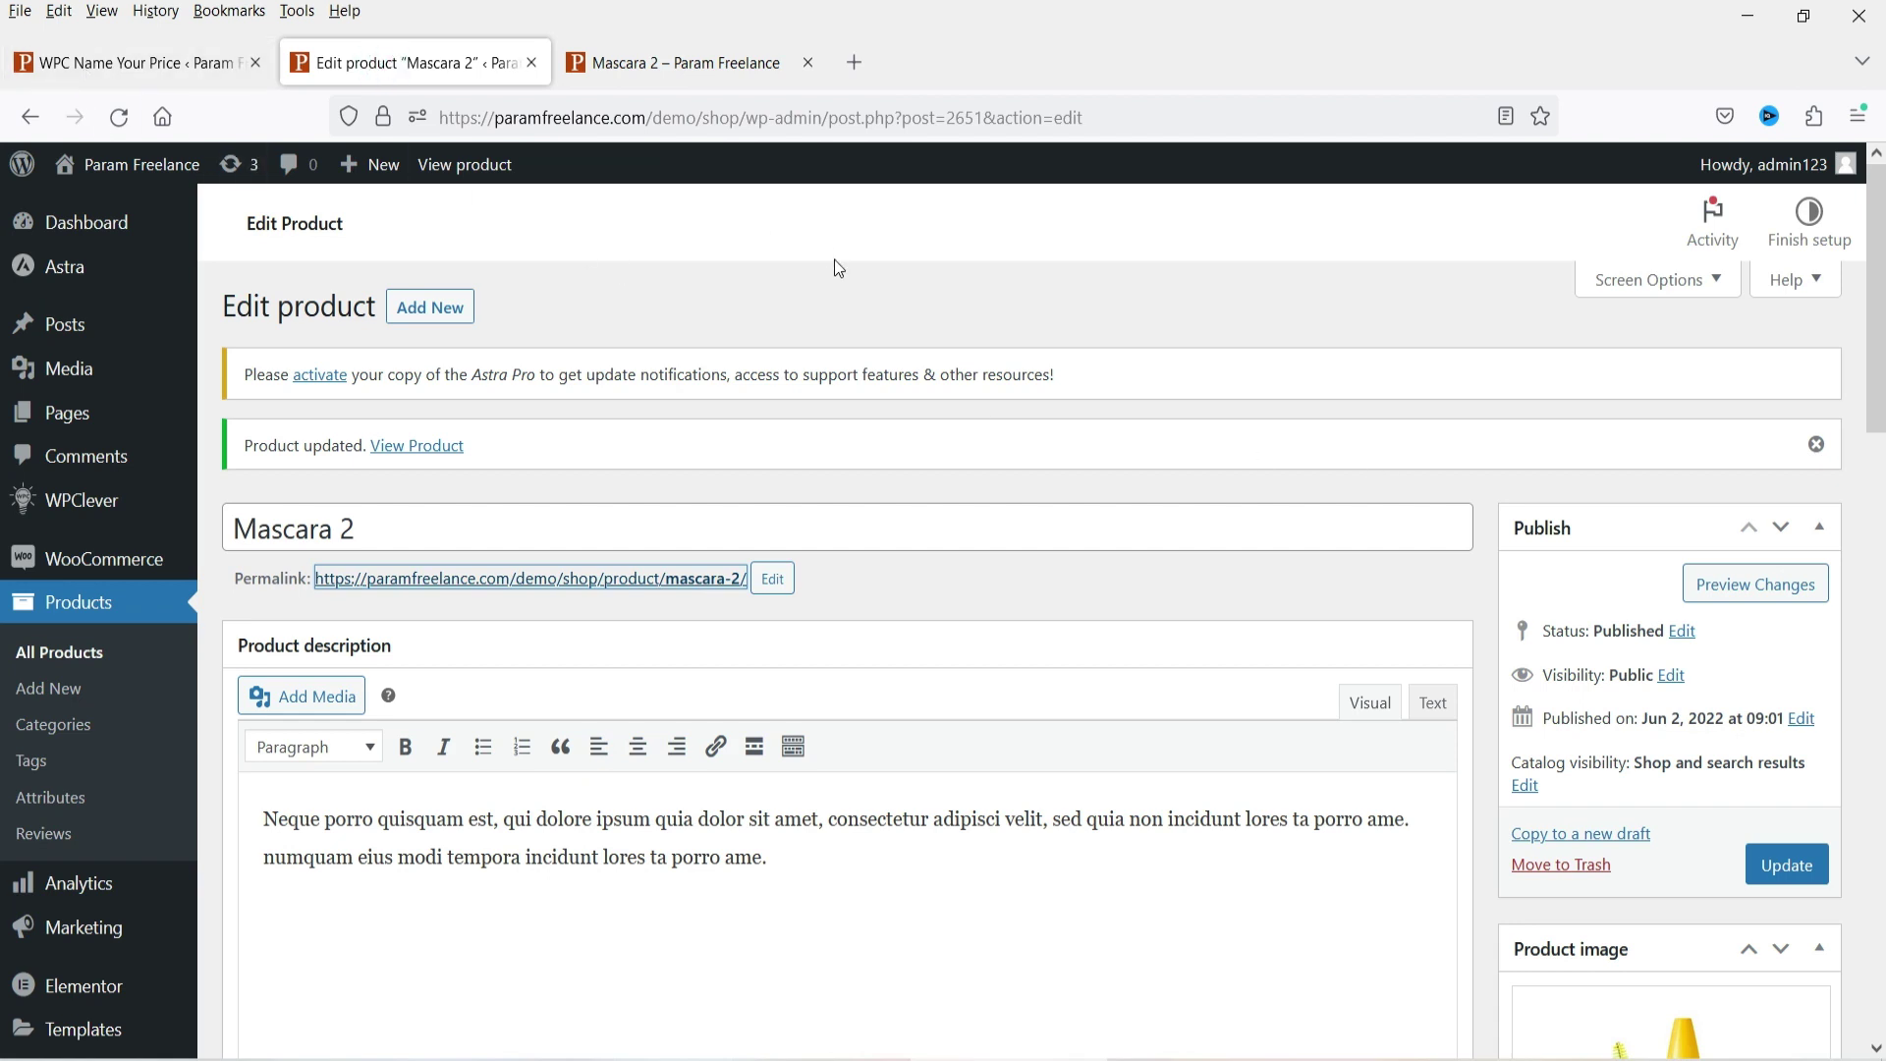
# - Create a new product titled Donation with description 'This product is for donation only.'
pyautogui.moveTo(375, 169)
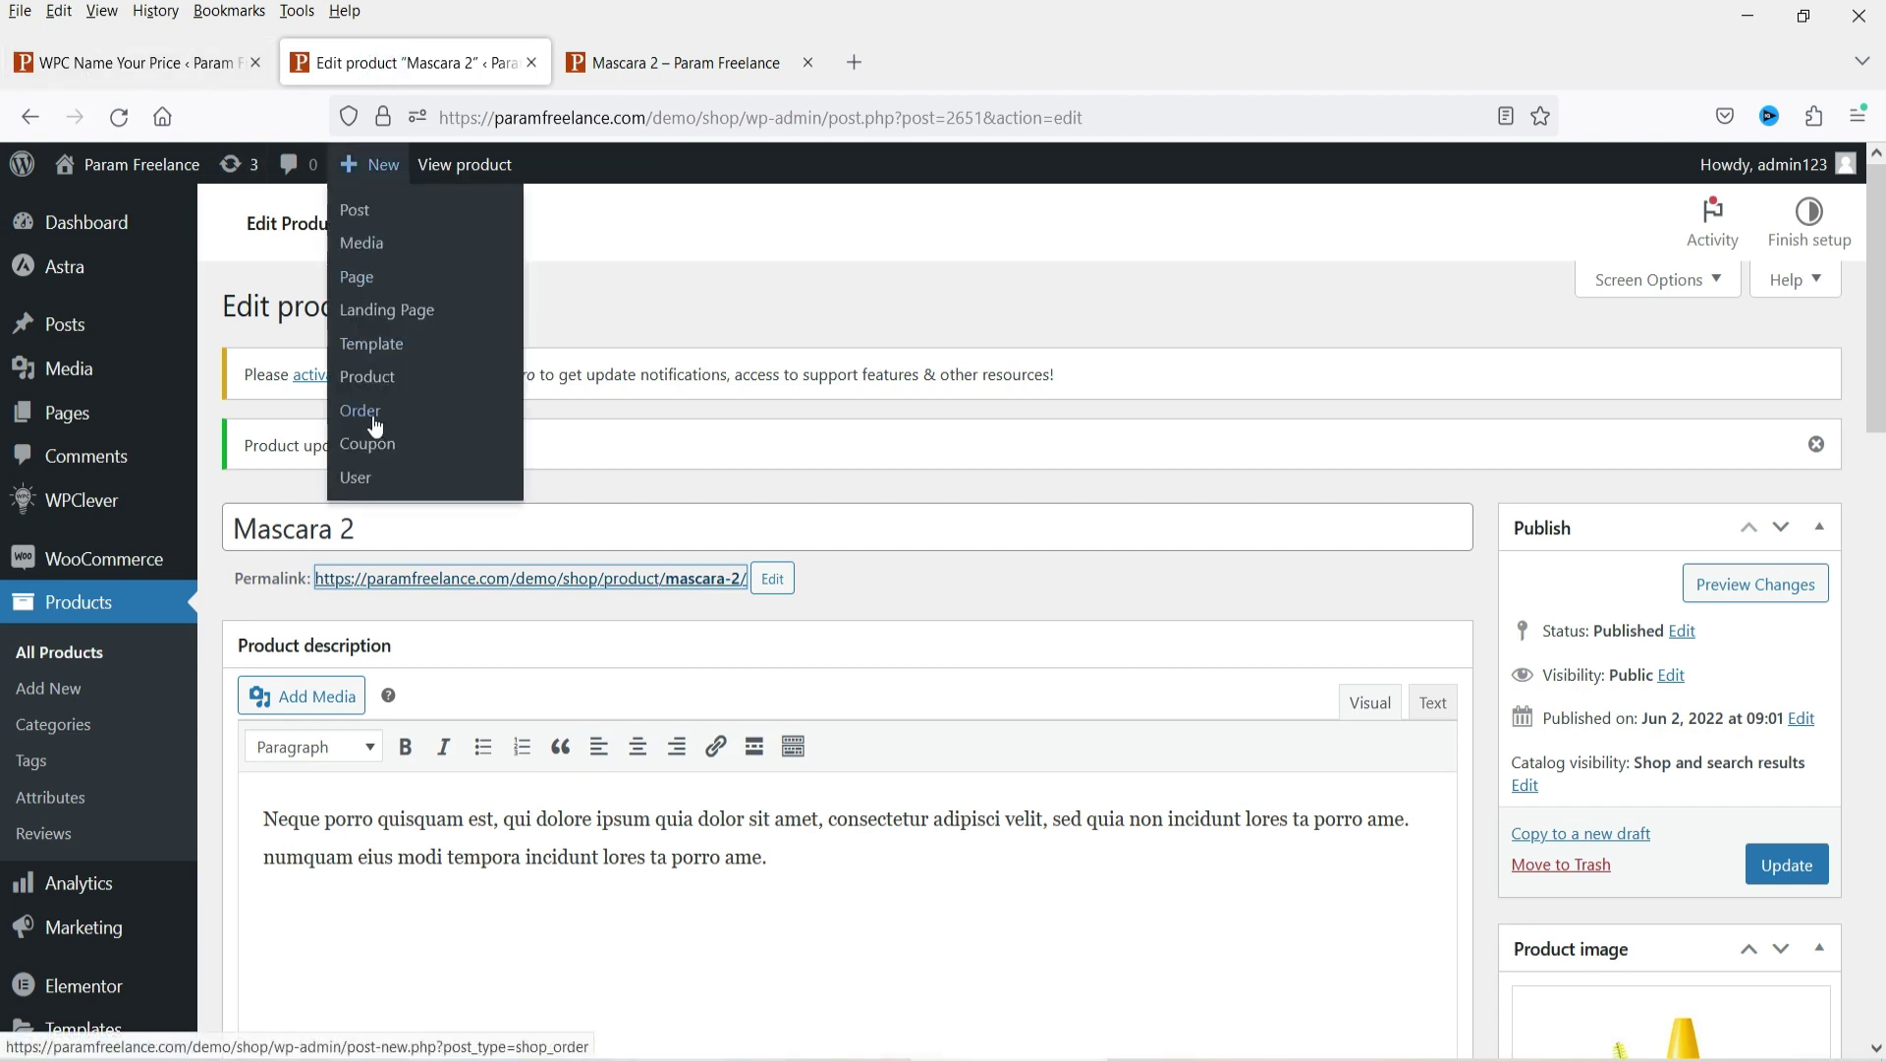
pyautogui.click(385, 379)
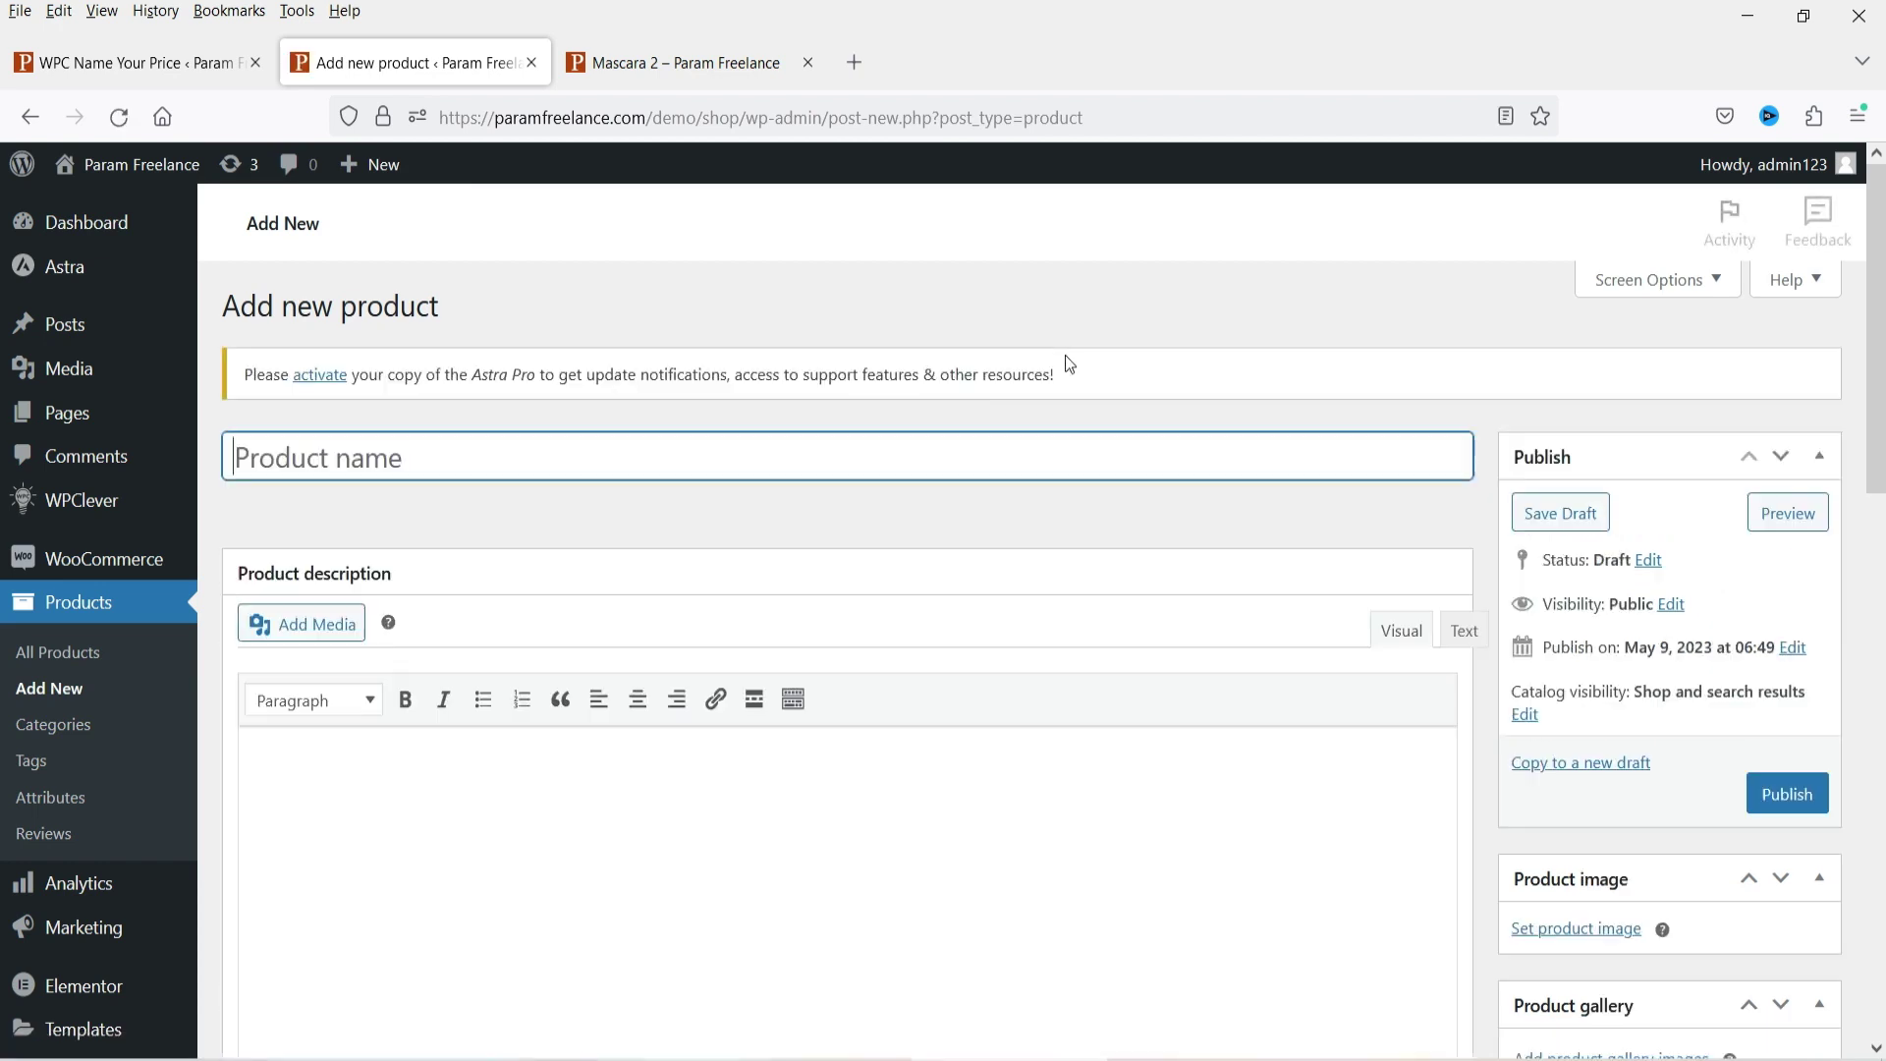
pyautogui.write('Donation')
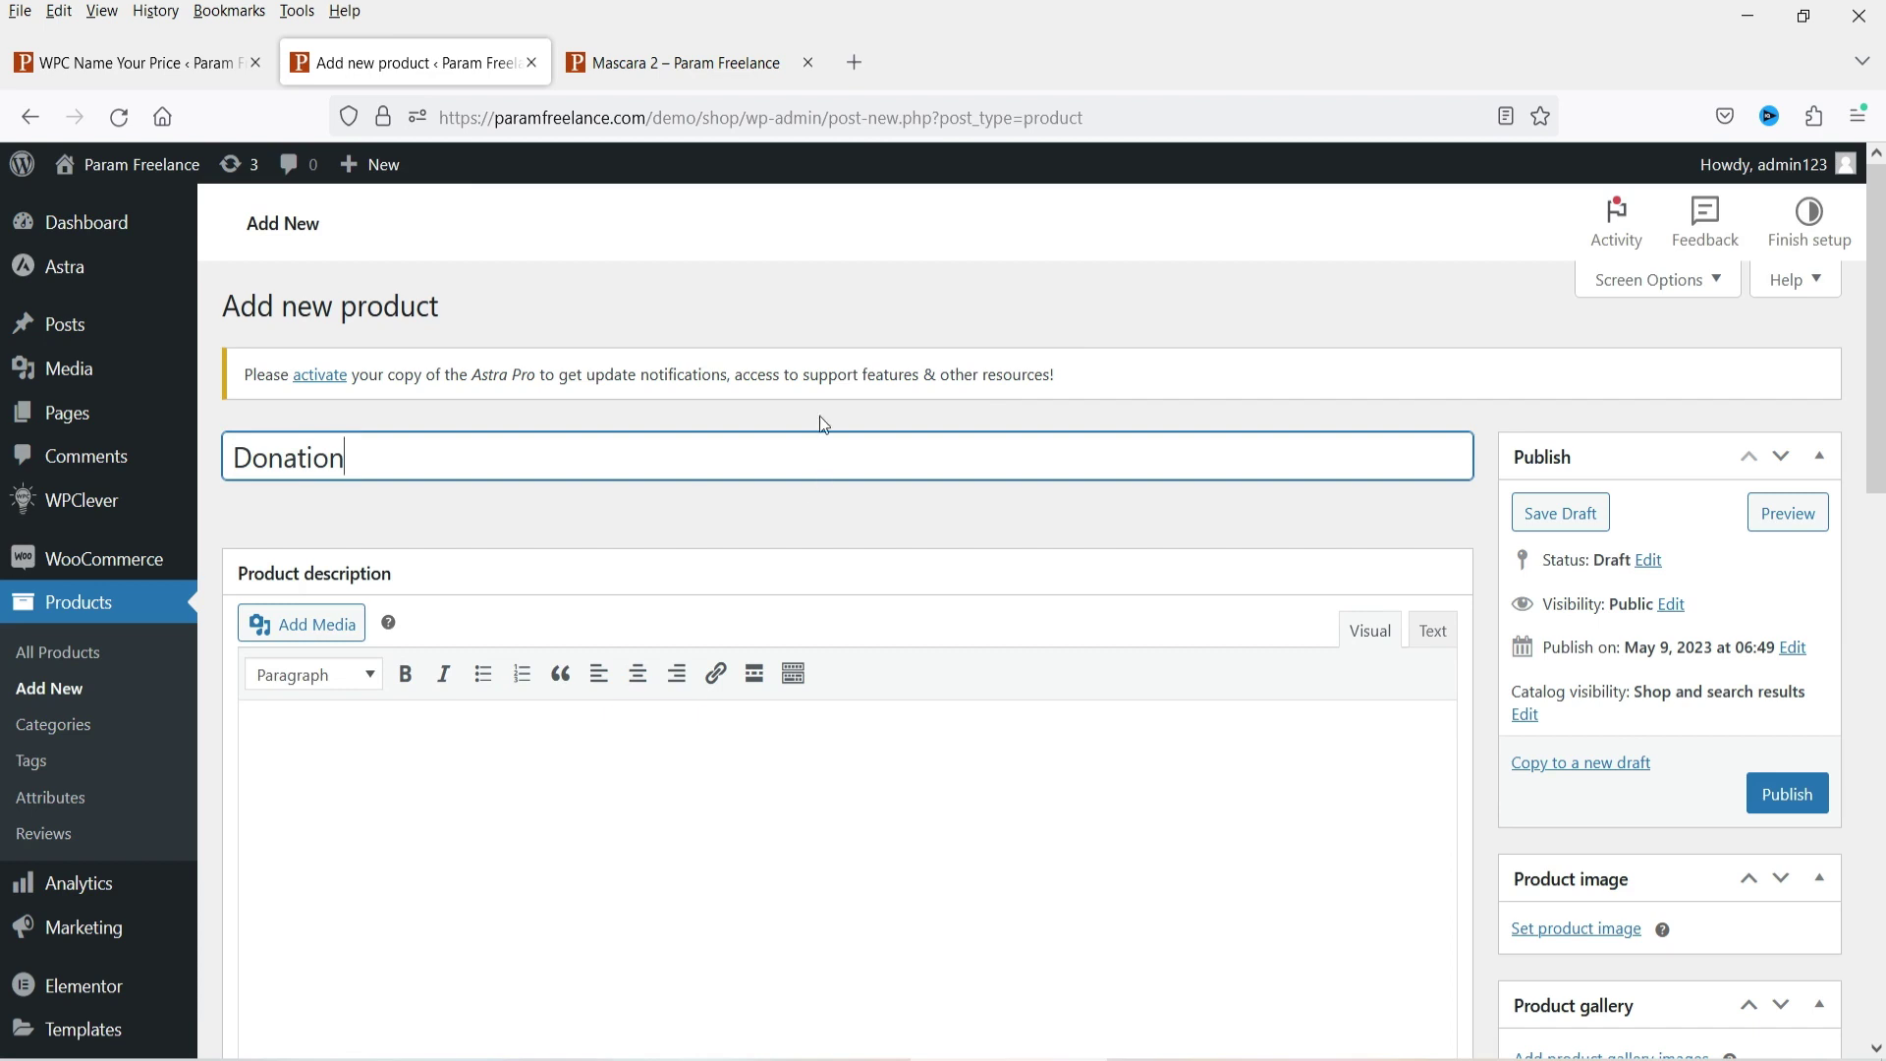
pyautogui.click(566, 770)
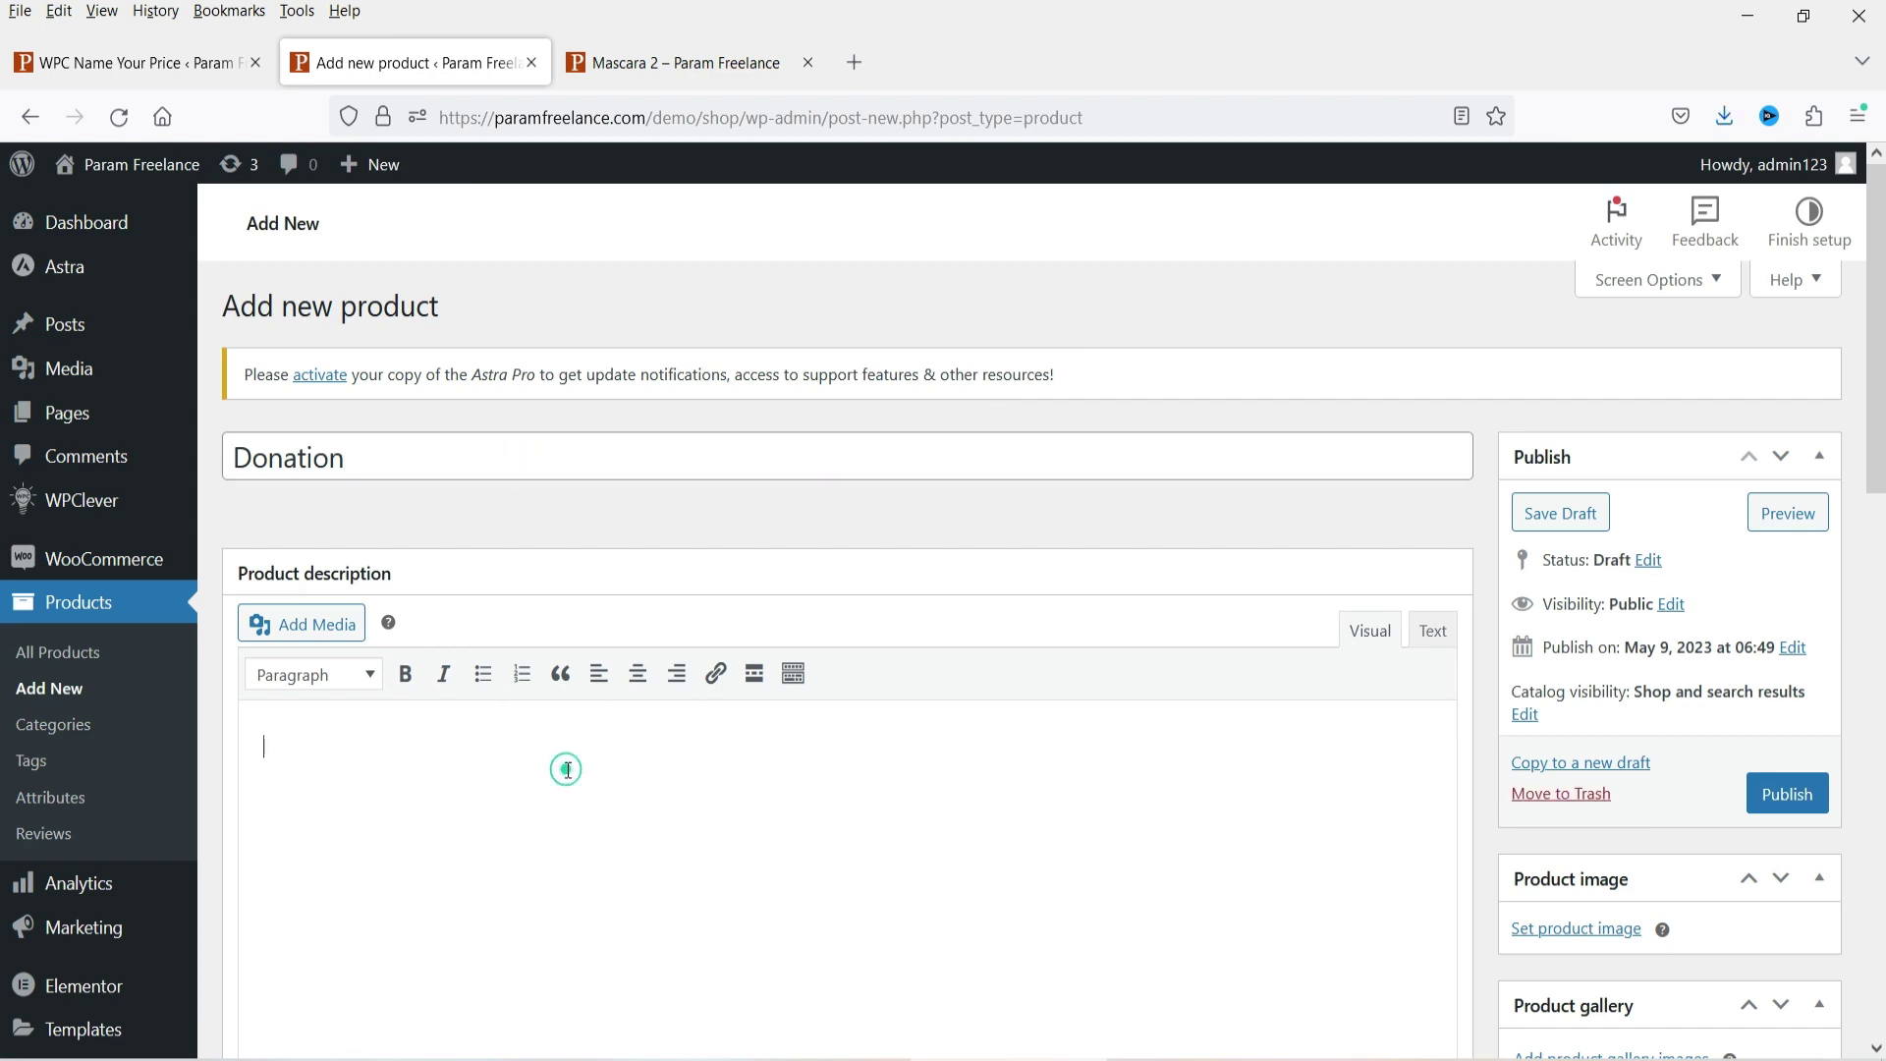
pyautogui.write('This product is for donation only.')
# - Upload donation.jpg and set it as the product image
pyautogui.scroll(-4, 1011, 555)
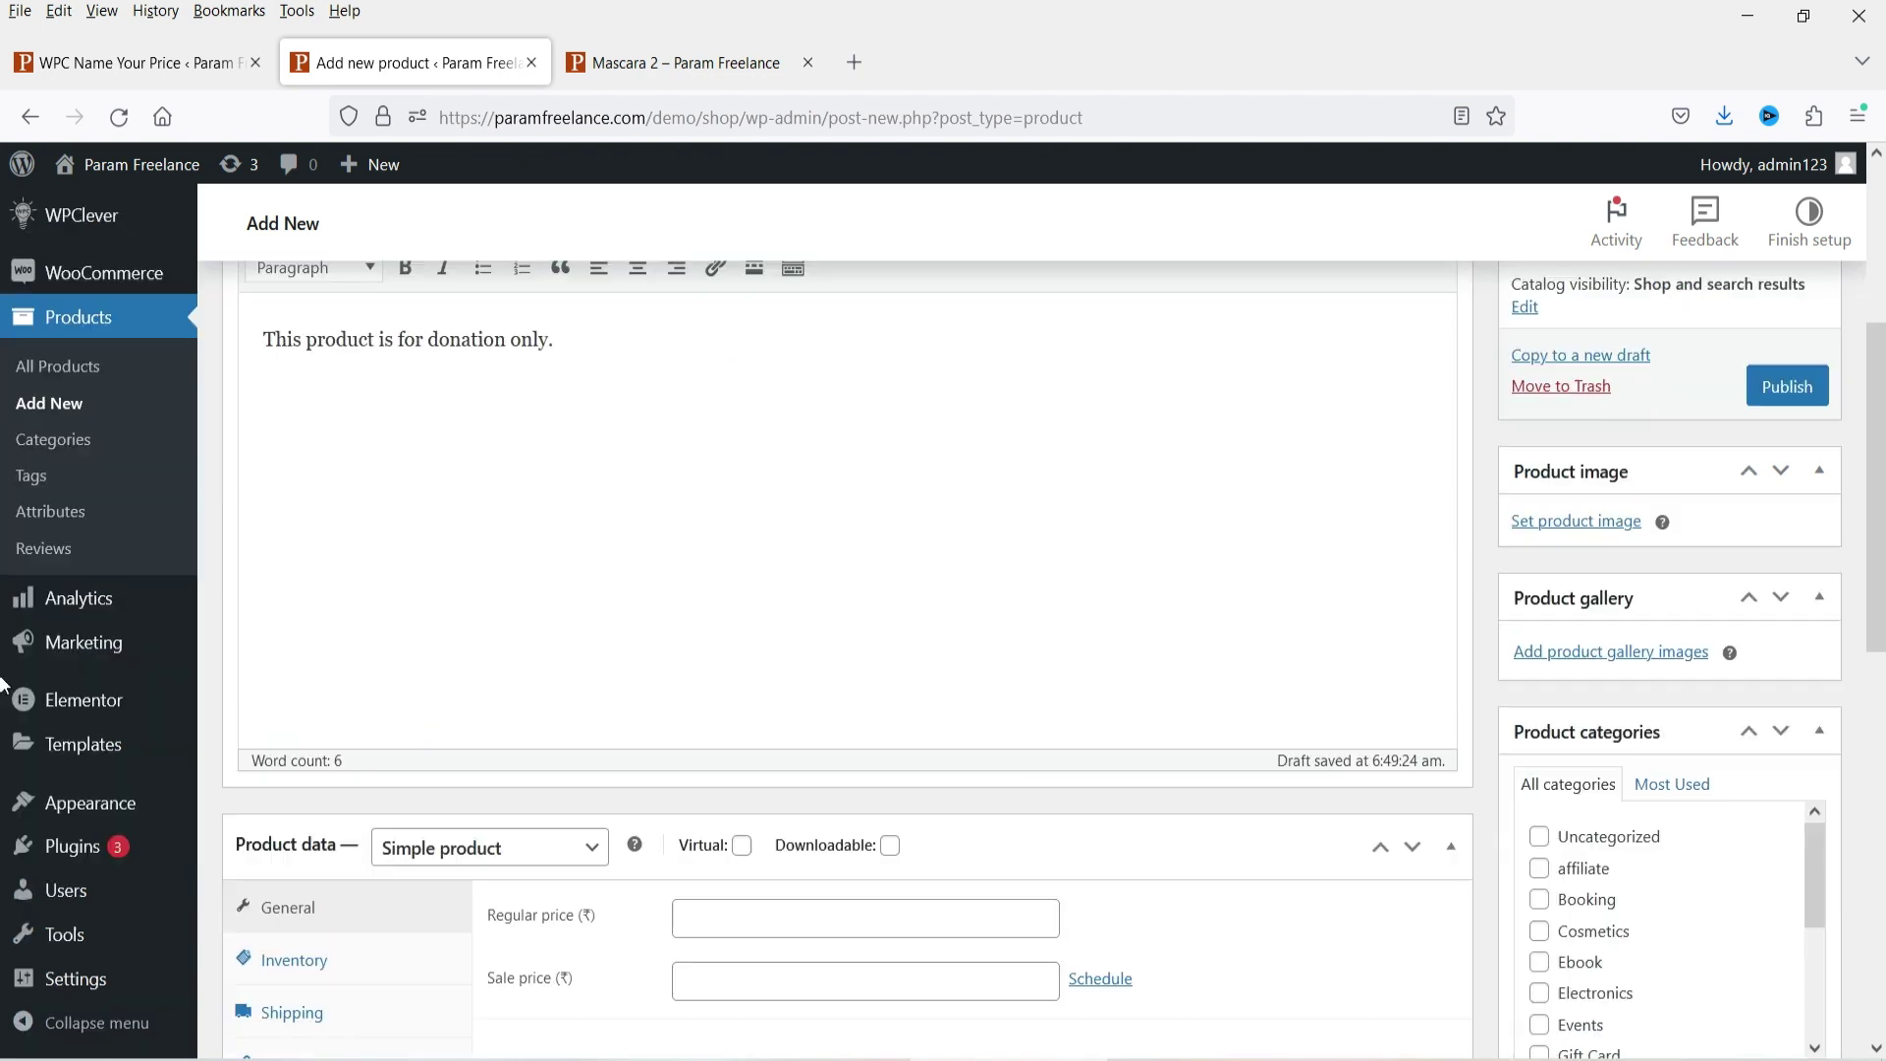
pyautogui.click(1583, 522)
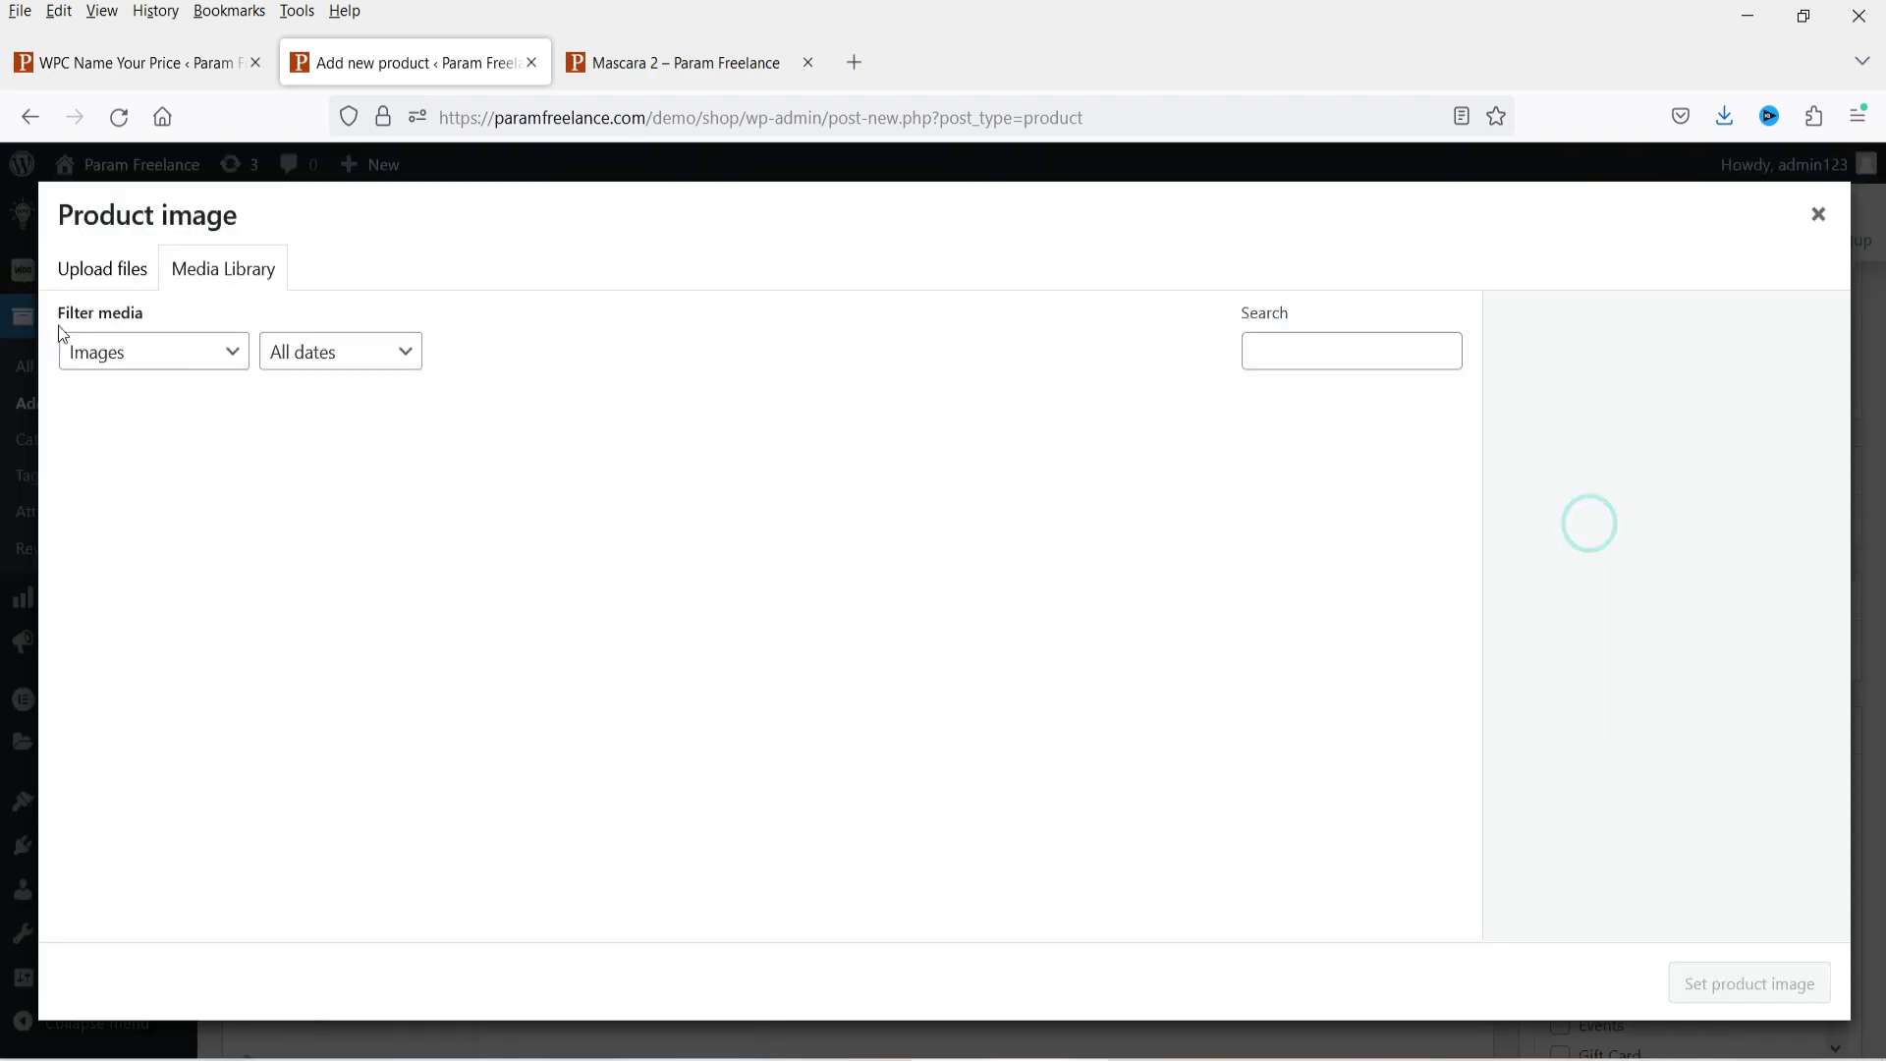
pyautogui.click(102, 268)
pyautogui.click(963, 622)
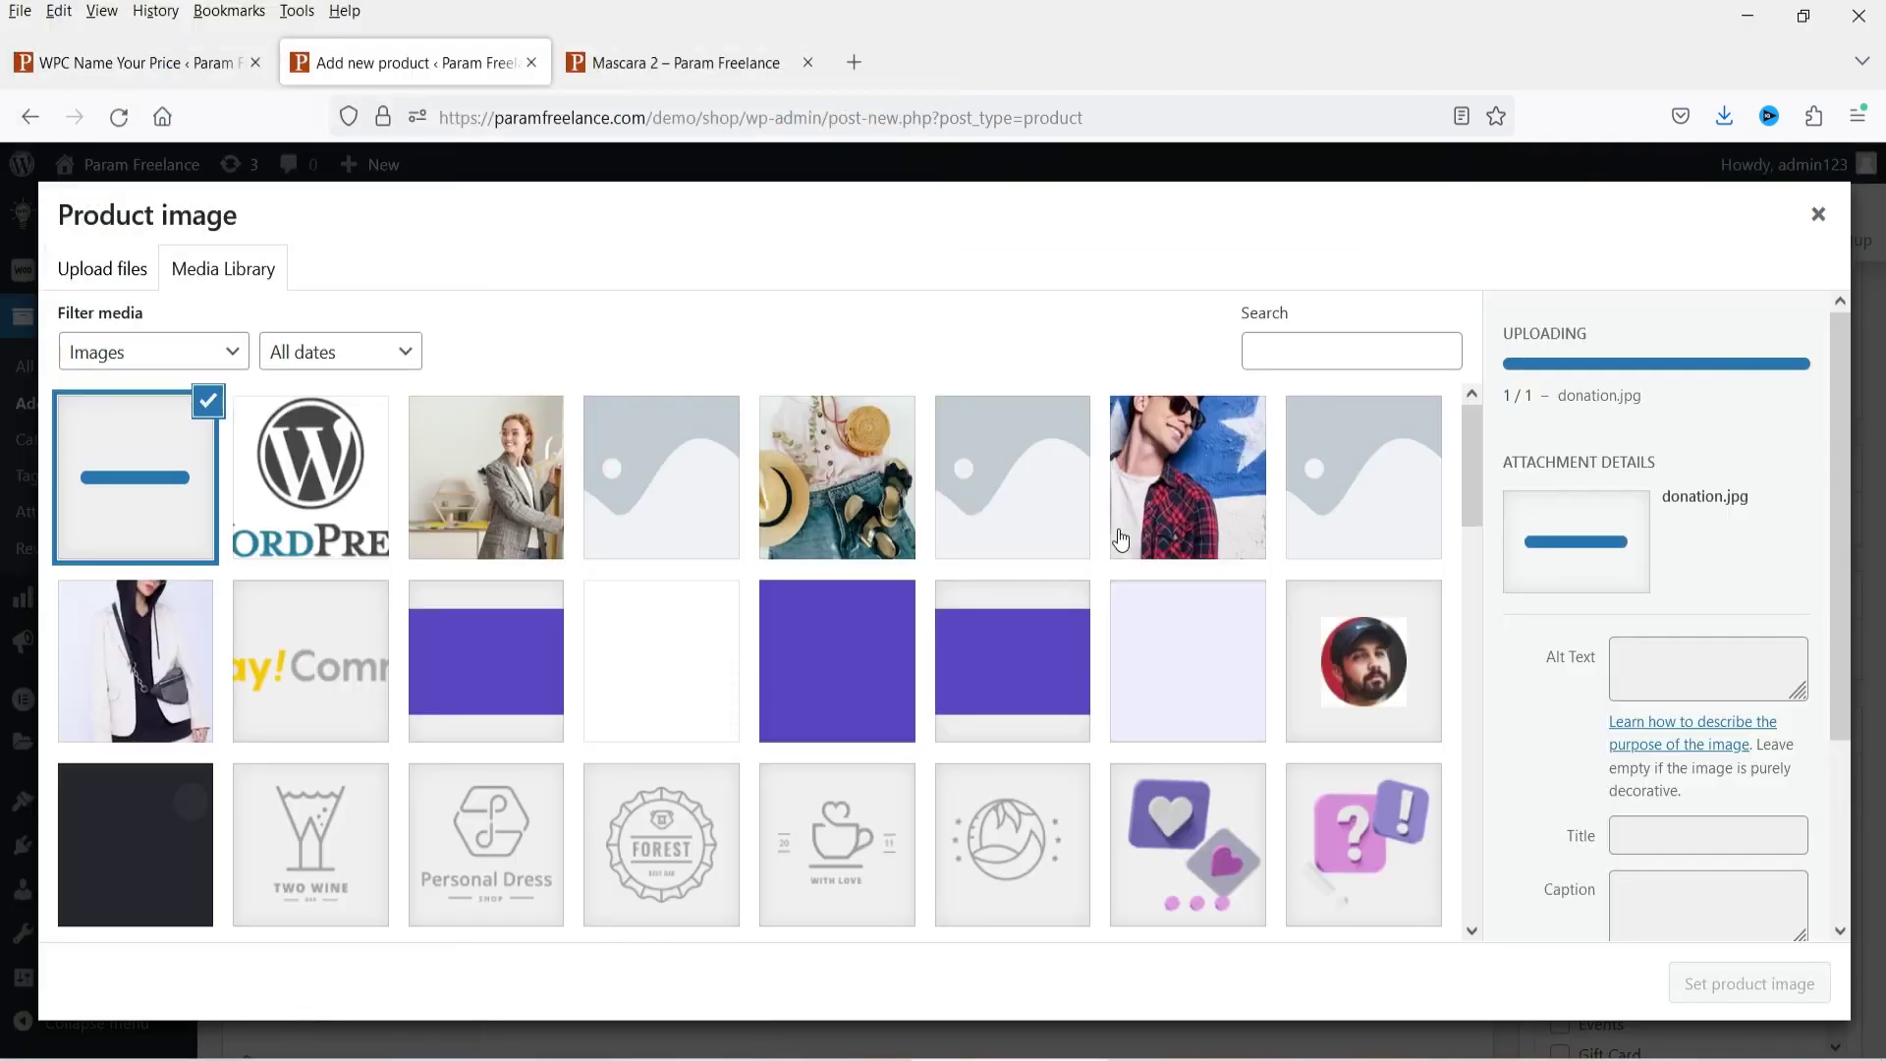
pyautogui.click(1749, 983)
pyautogui.scroll(-3, 1166, 522)
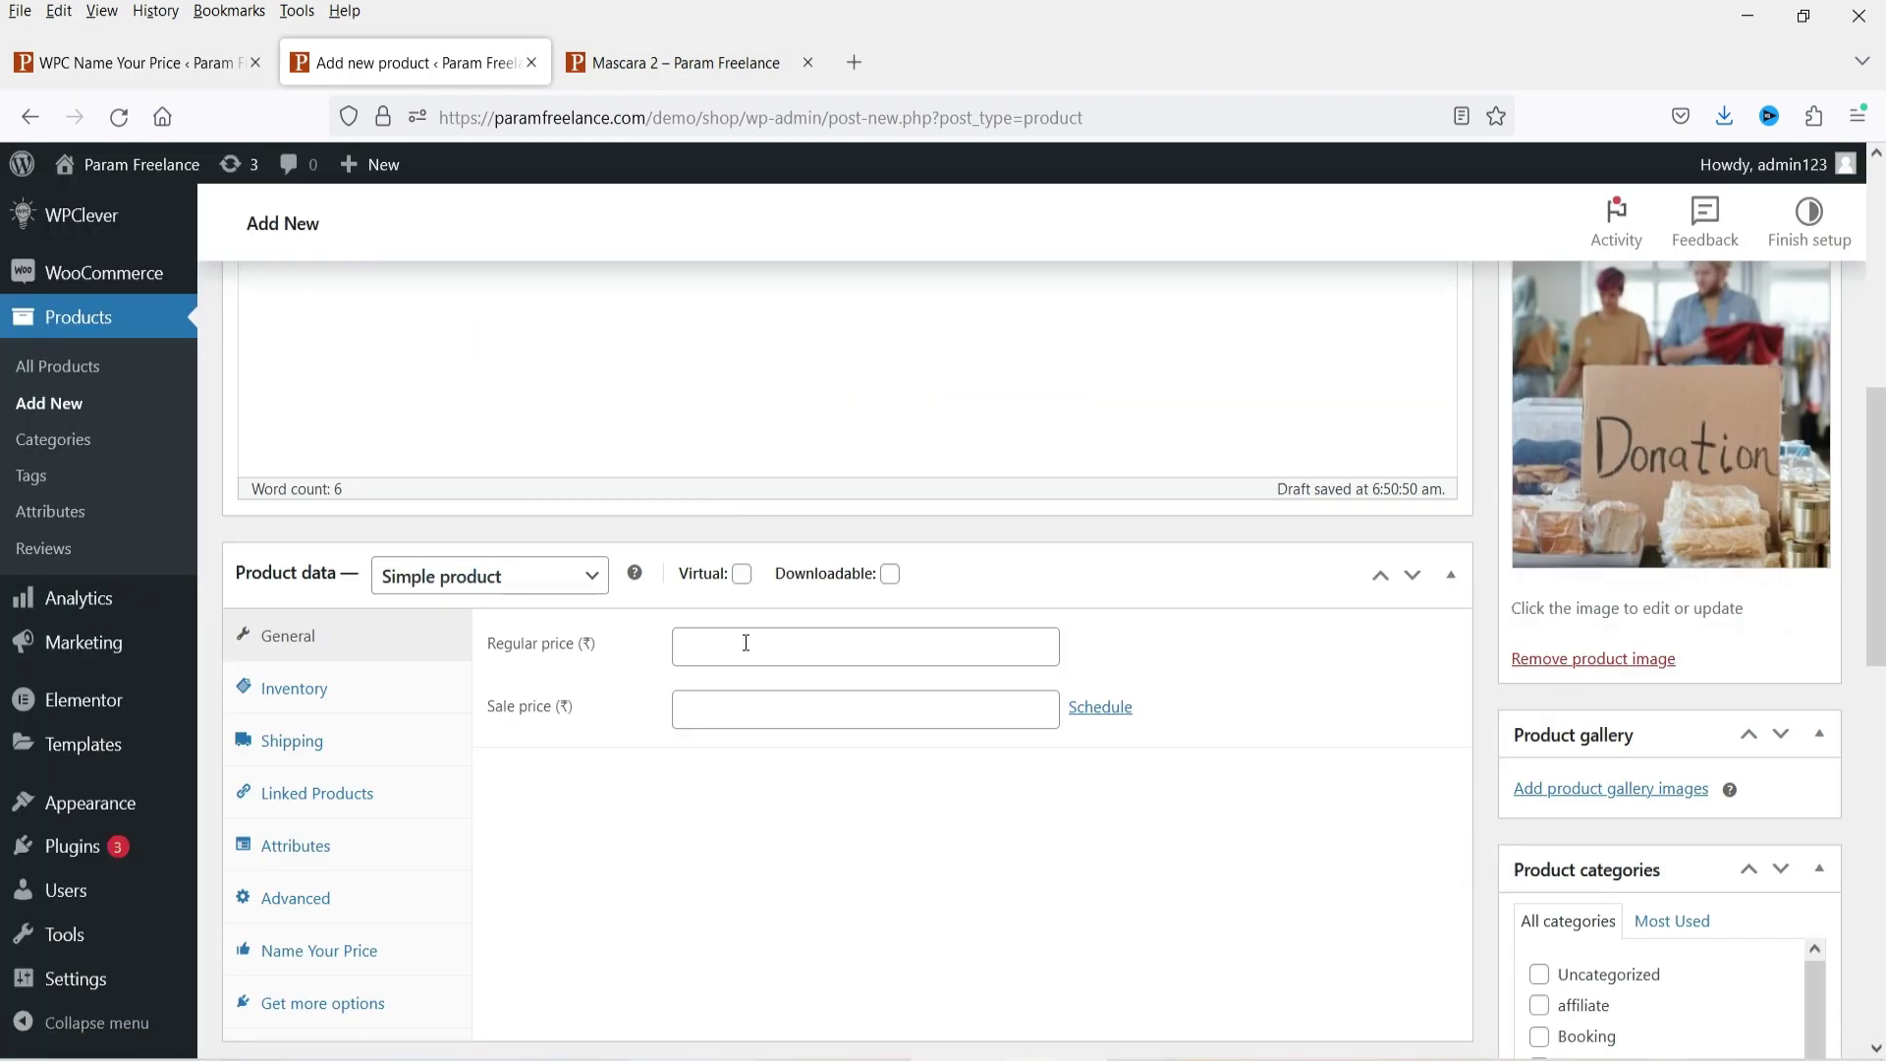
# - Override the default Name Your Price settings with a minimum amount of 50
pyautogui.scroll(-3, 733, 638)
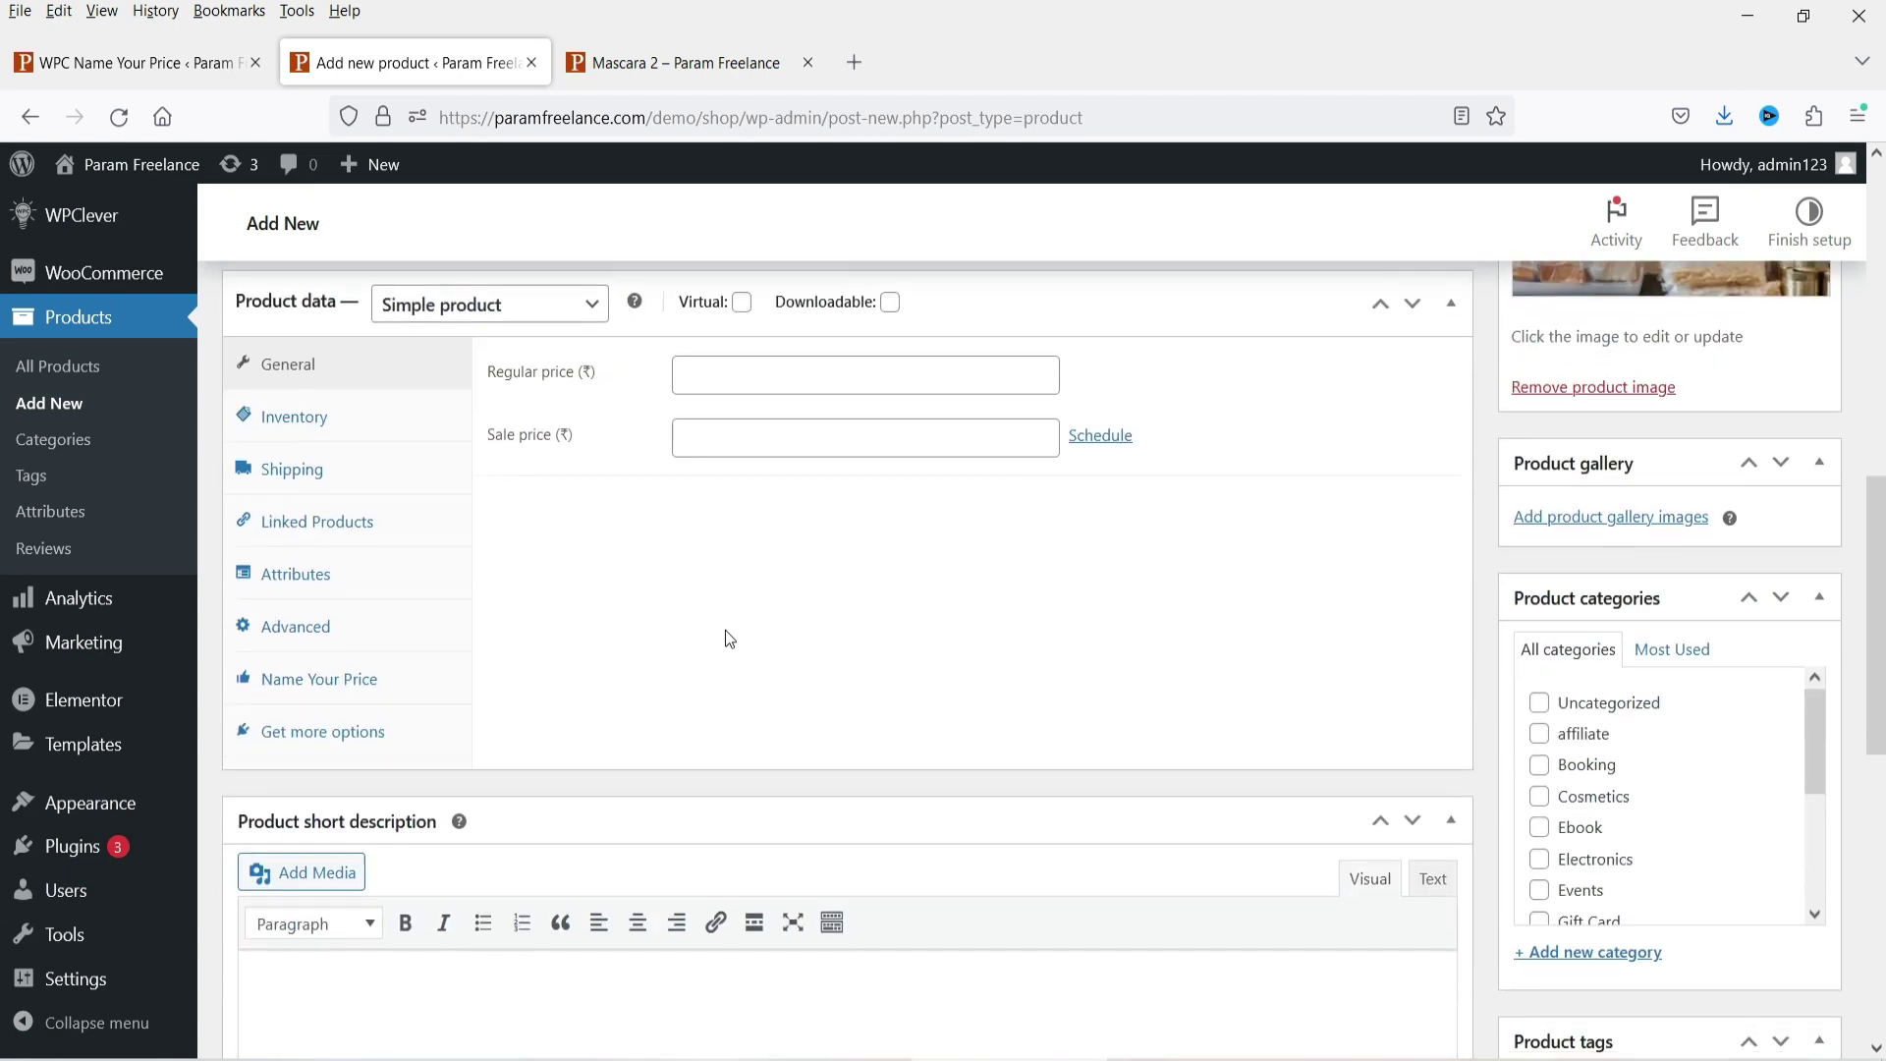
pyautogui.click(342, 677)
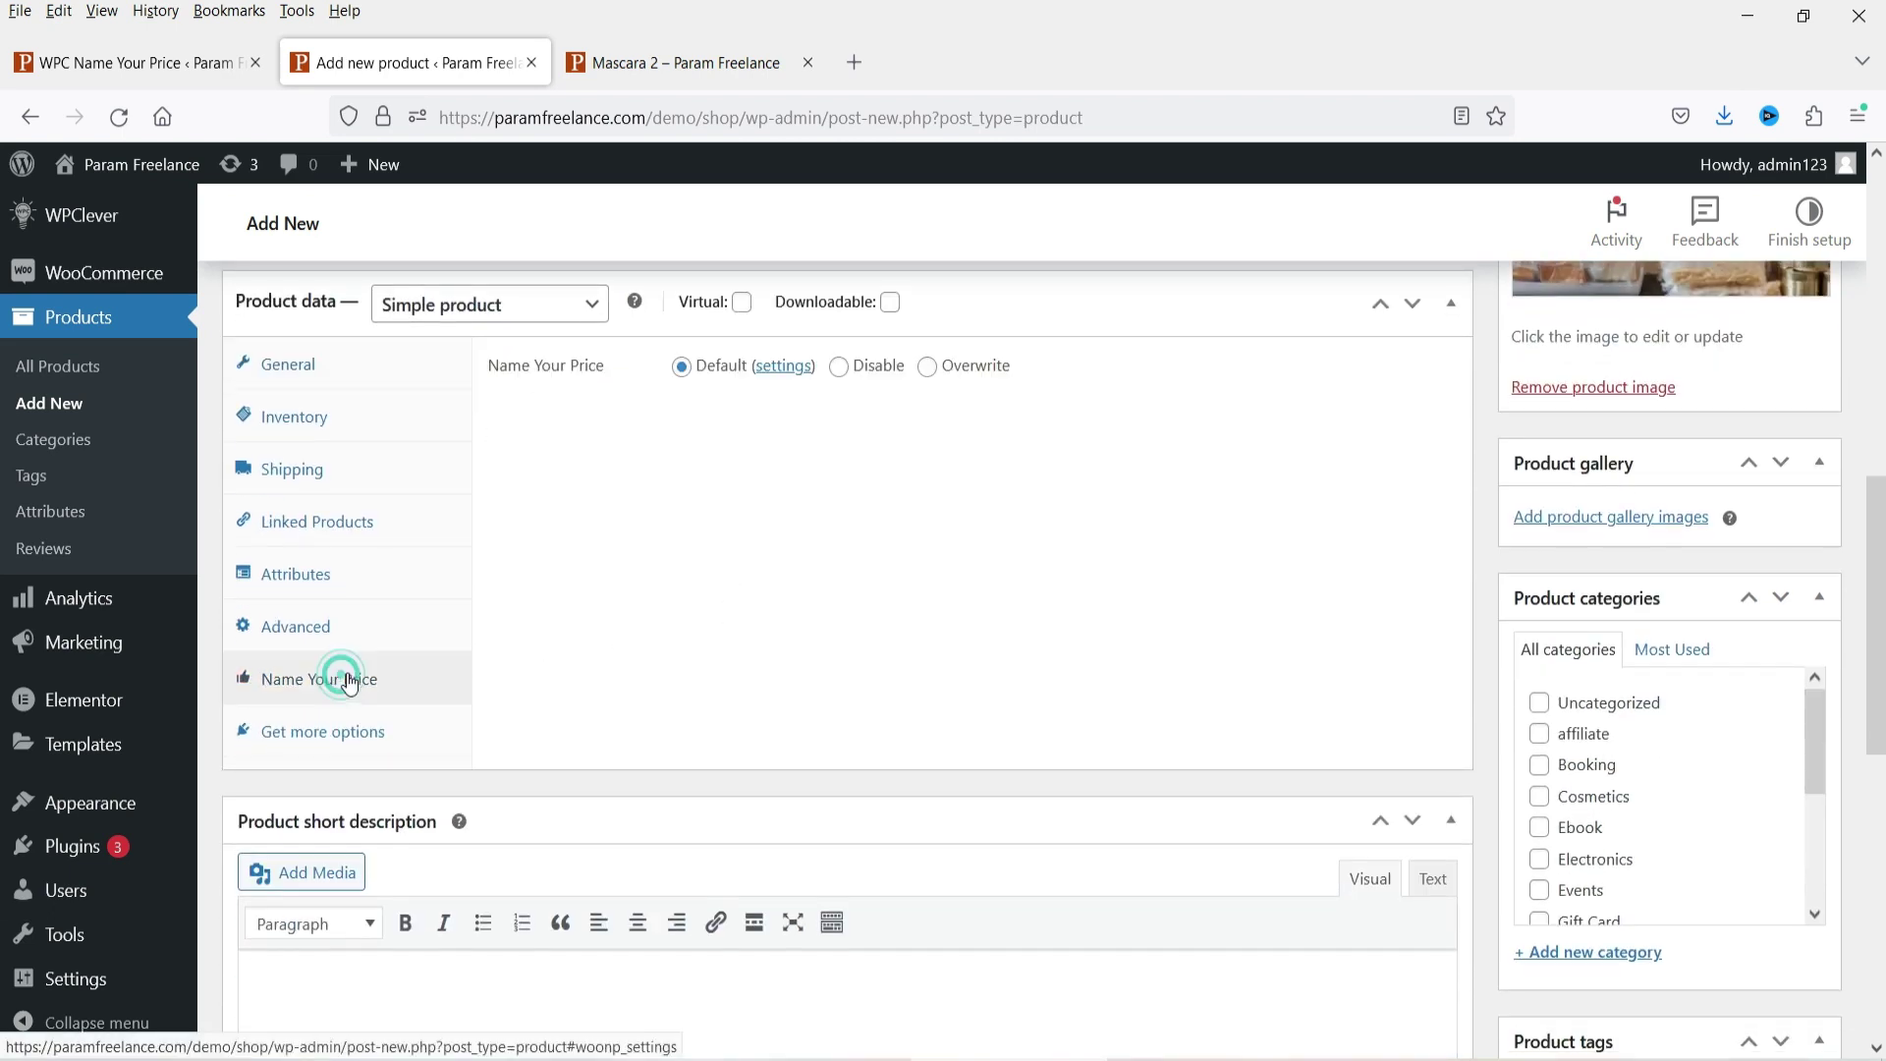
pyautogui.click(927, 367)
pyautogui.click(794, 436)
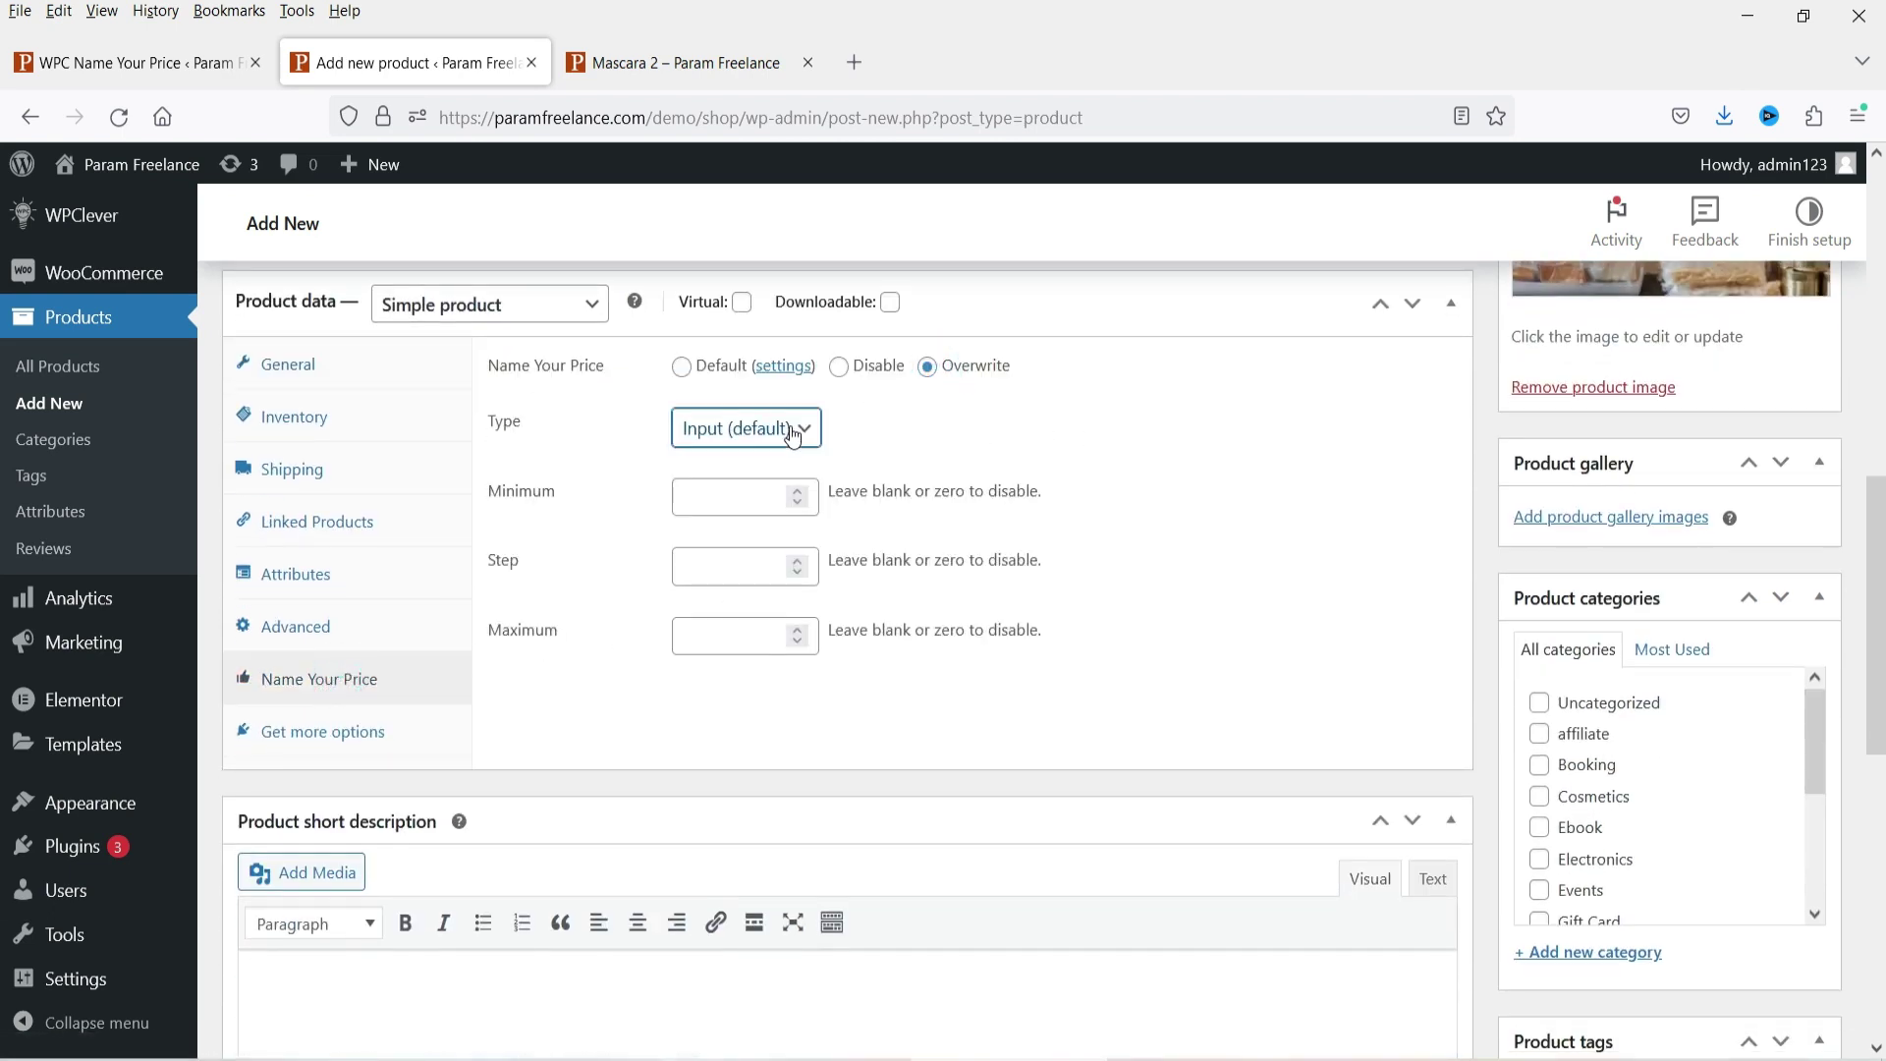
pyautogui.click(761, 517)
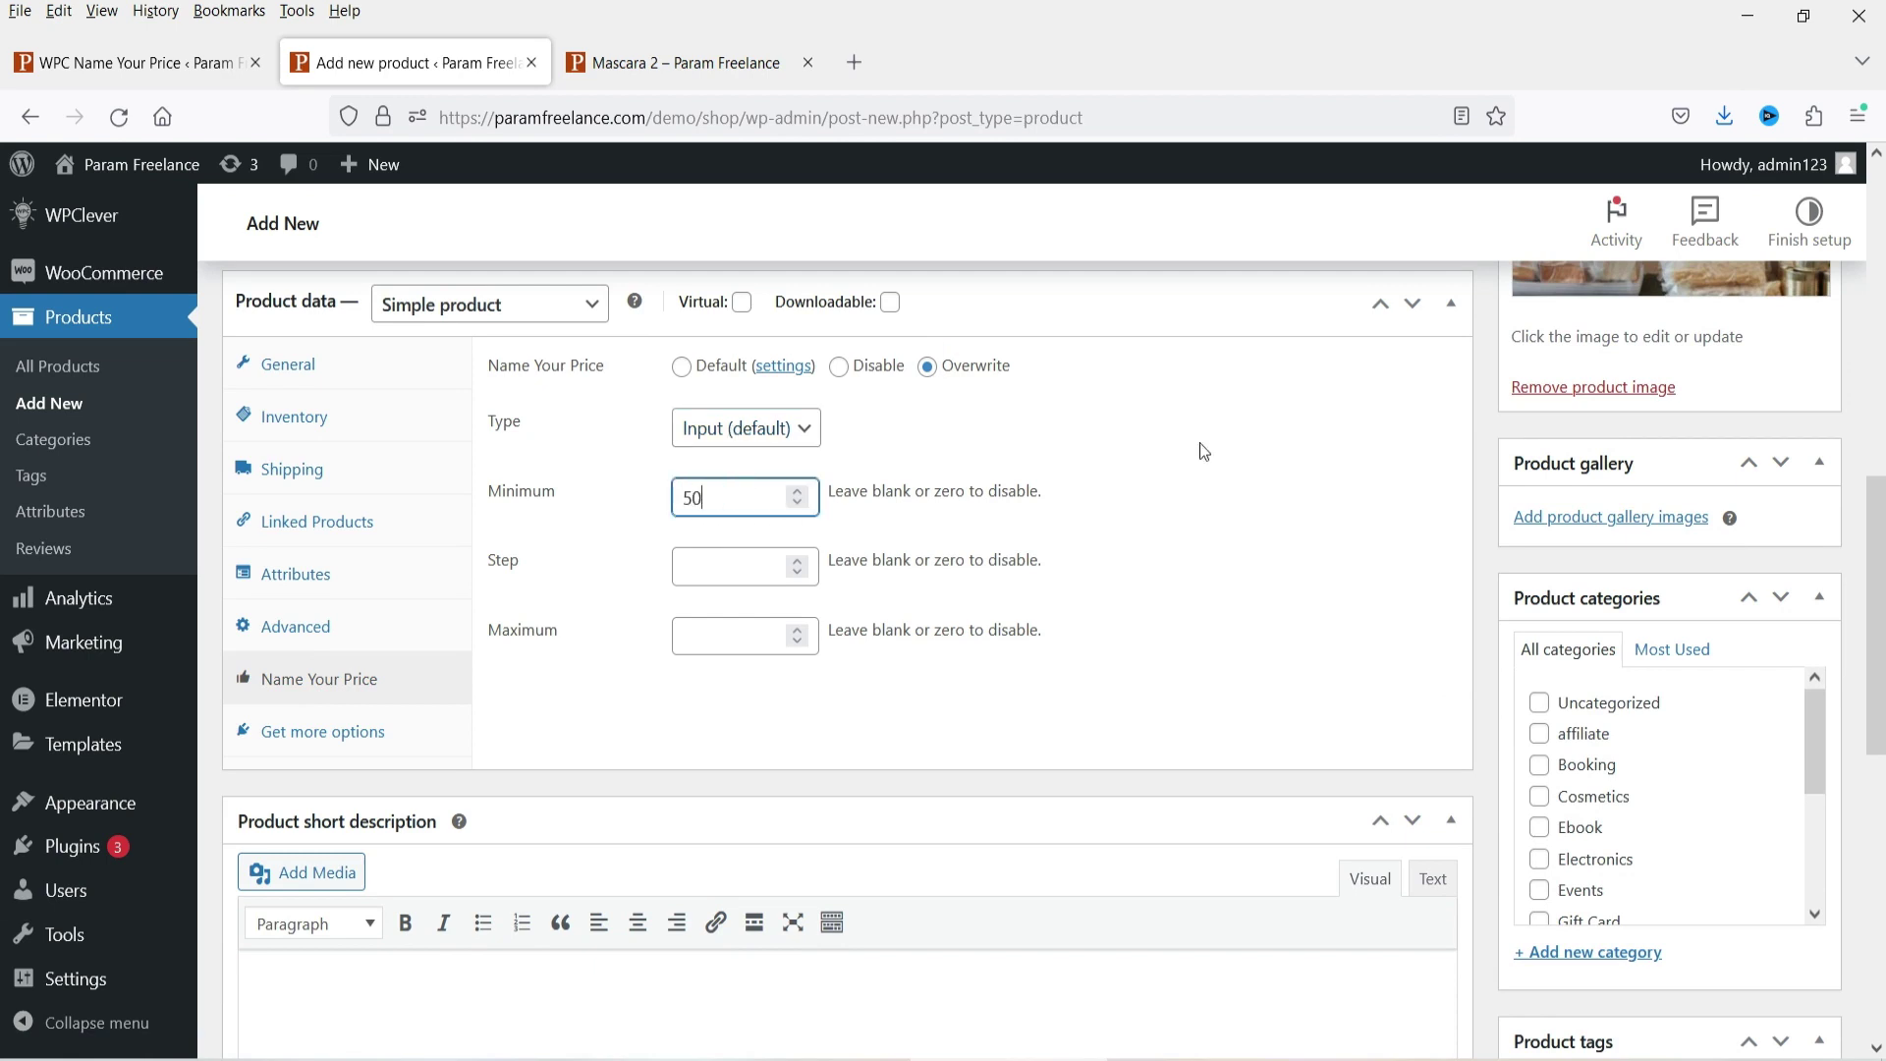
pyautogui.click(710, 645)
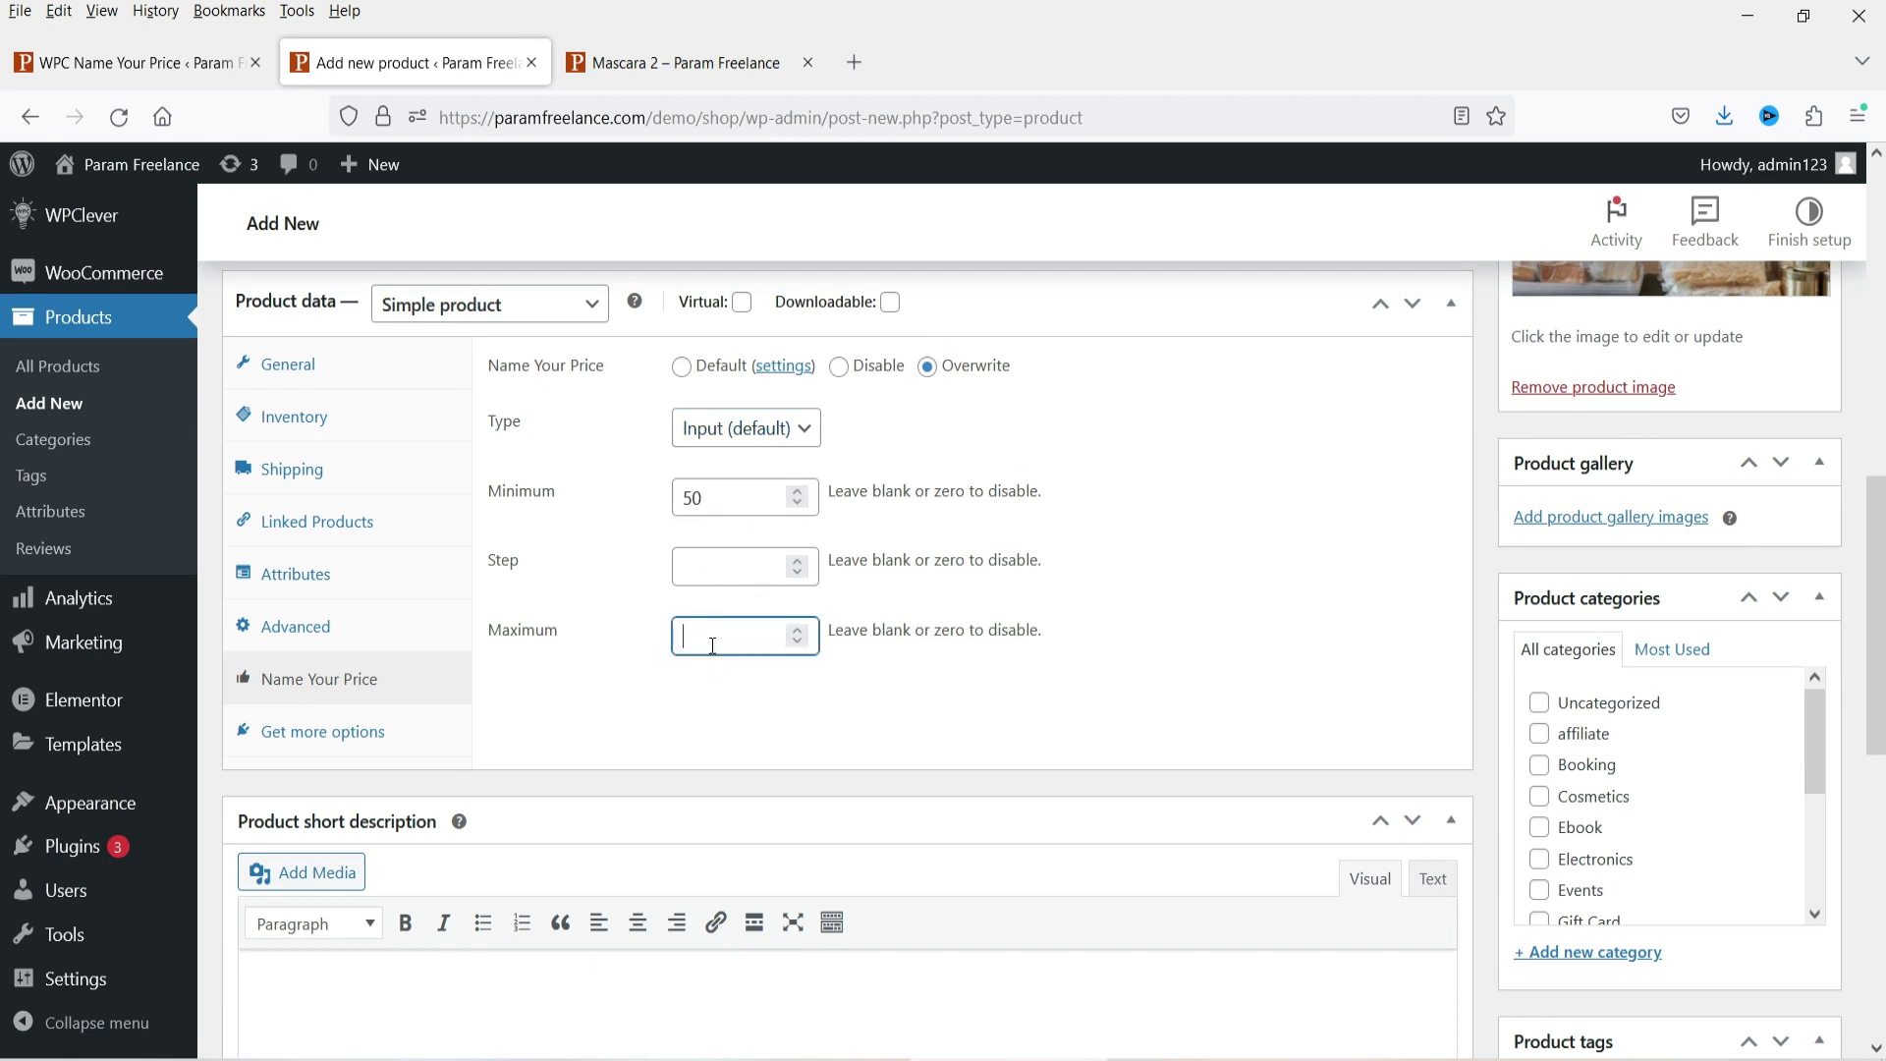
pyautogui.click(1214, 695)
# - Set the short description to 'Please donate. Sample product.' and publish the Donation product
pyautogui.scroll(-2, 1186, 680)
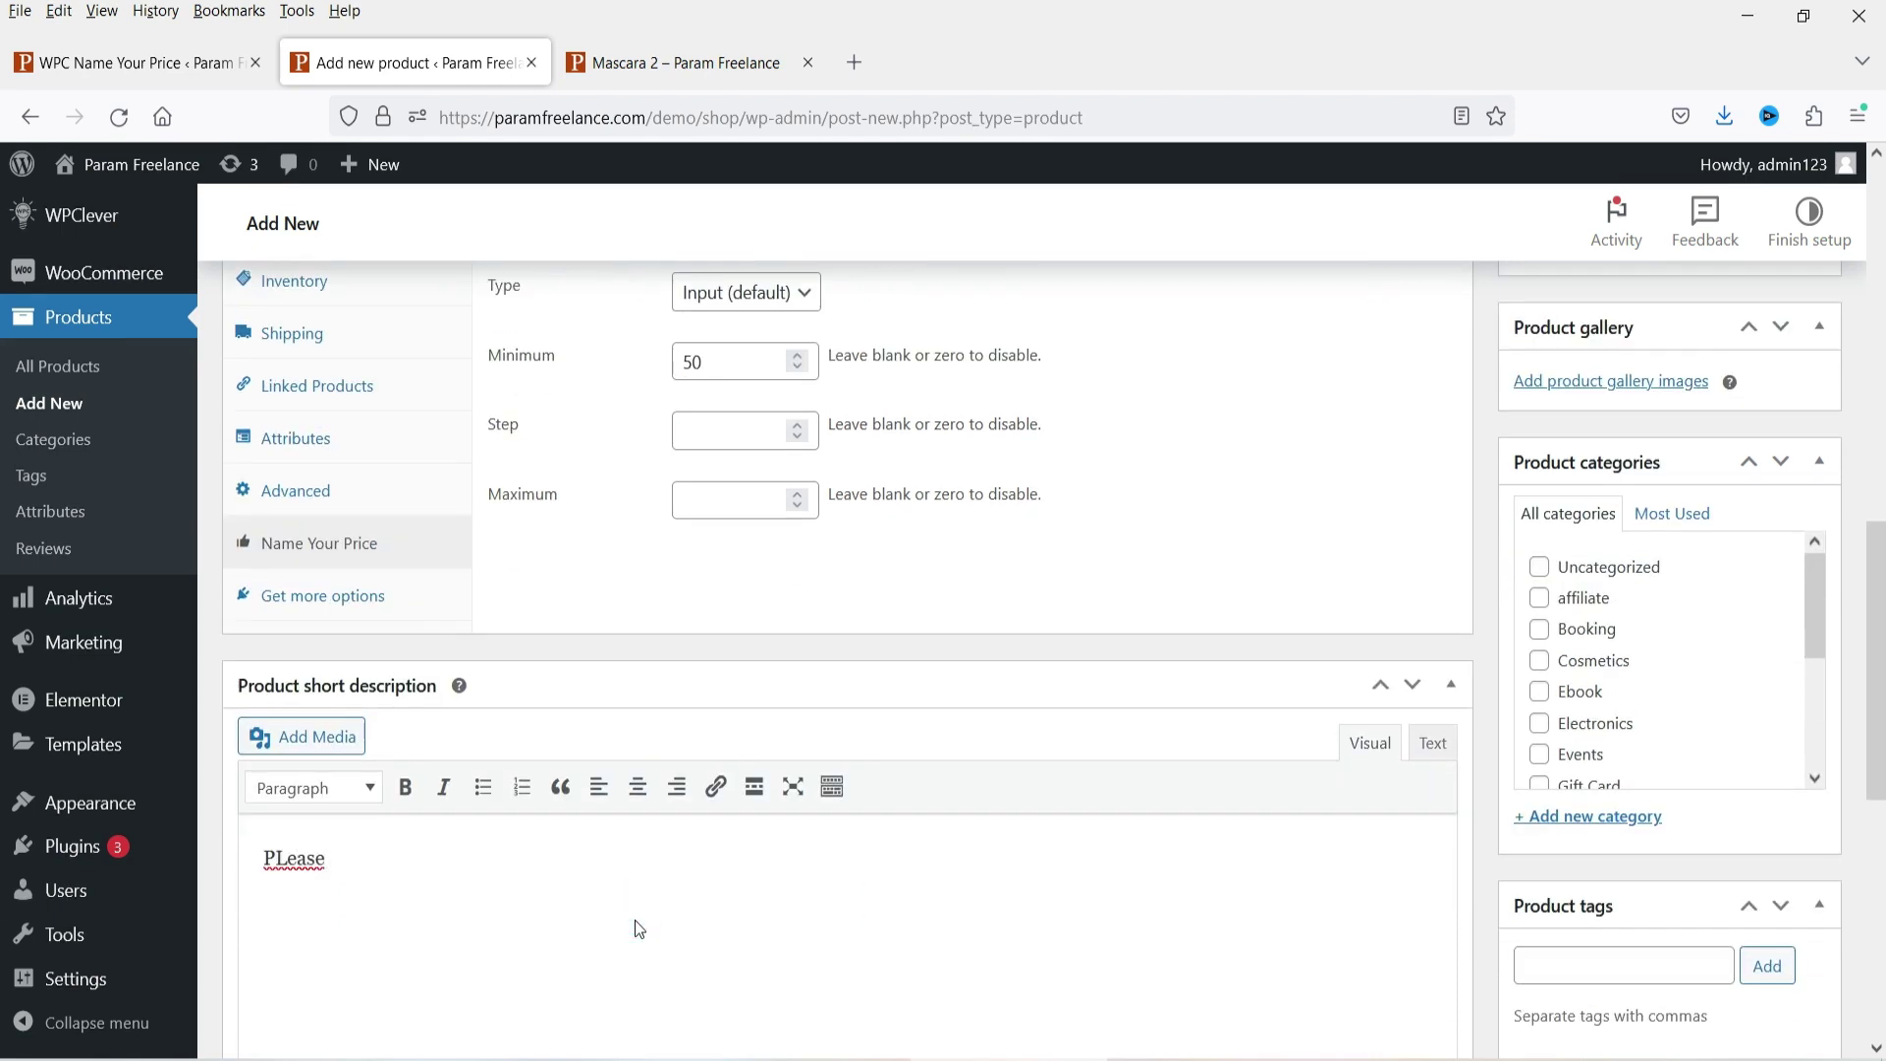
pyautogui.press('BackSpace')
pyautogui.press('BackSpace')
pyautogui.press('BackSpace')
pyautogui.press('BackSpace')
pyautogui.press('BackSpace')
pyautogui.write('lease donate')
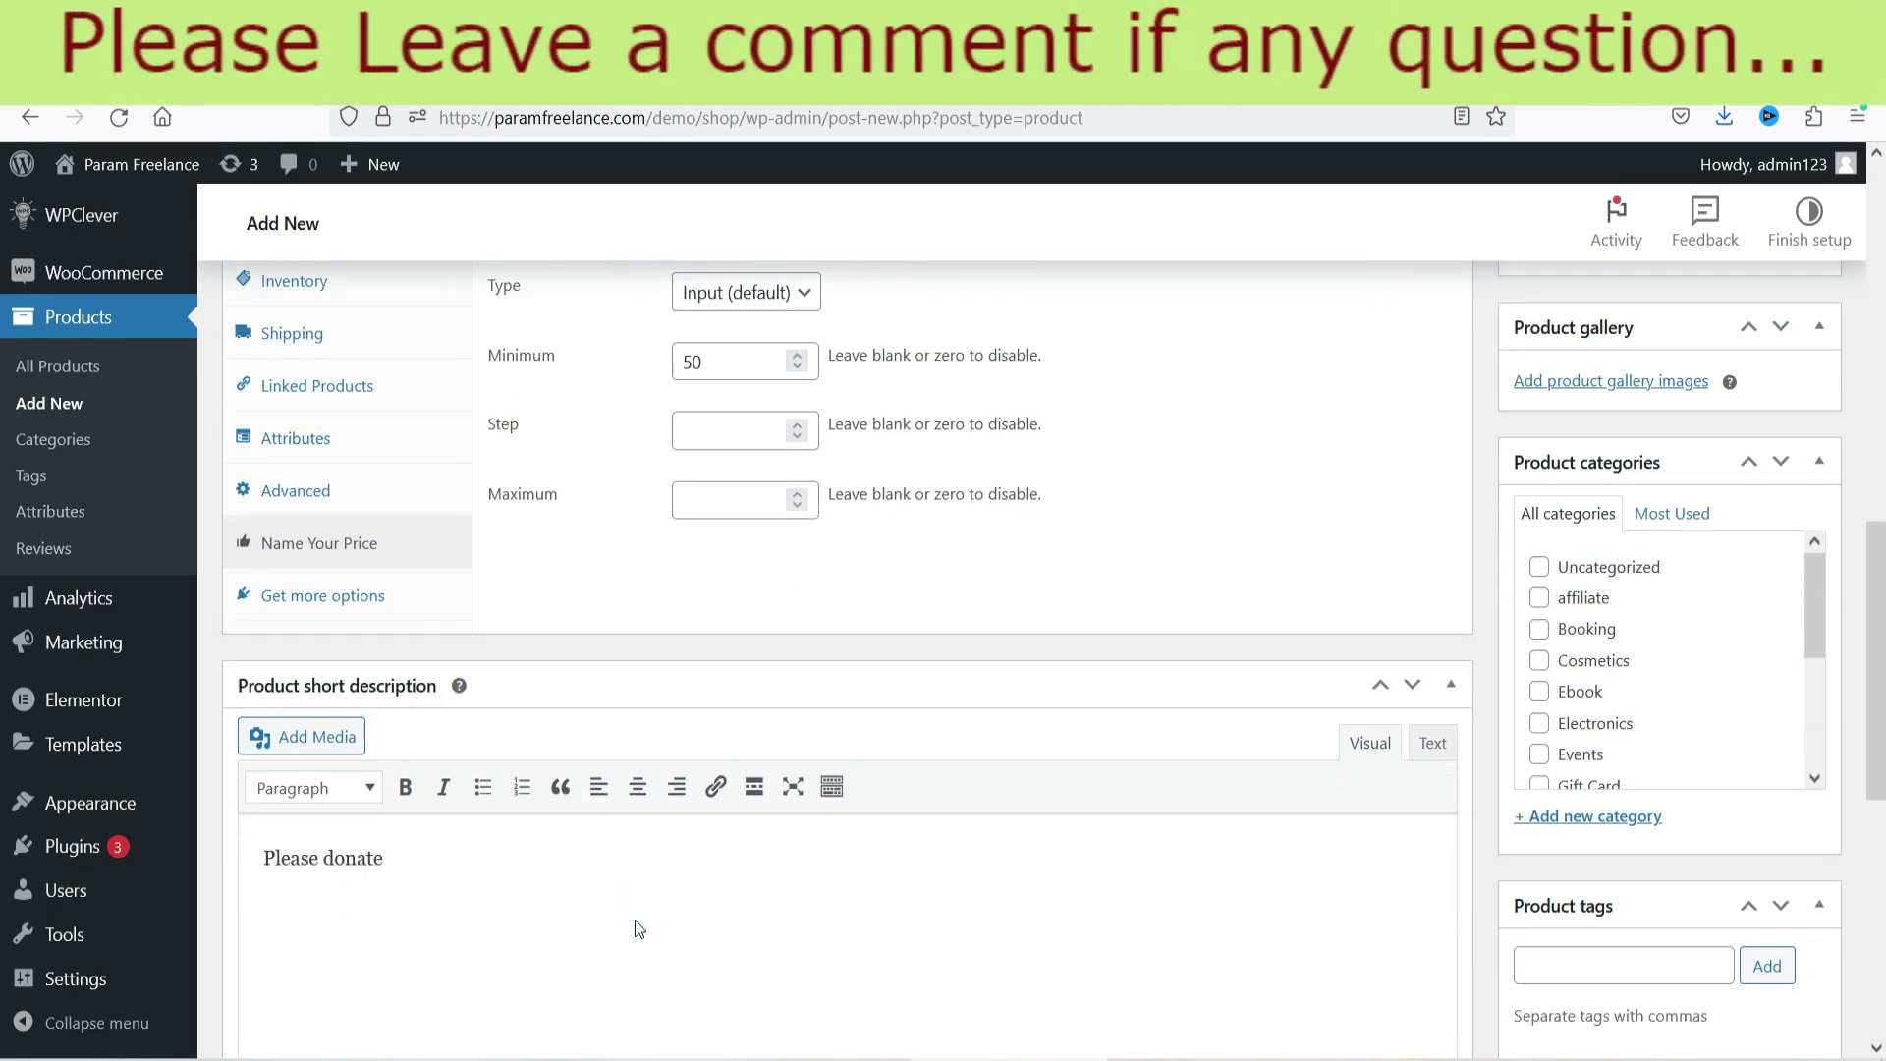
pyautogui.write('. Sample product.')
pyautogui.scroll(-8, 634, 919)
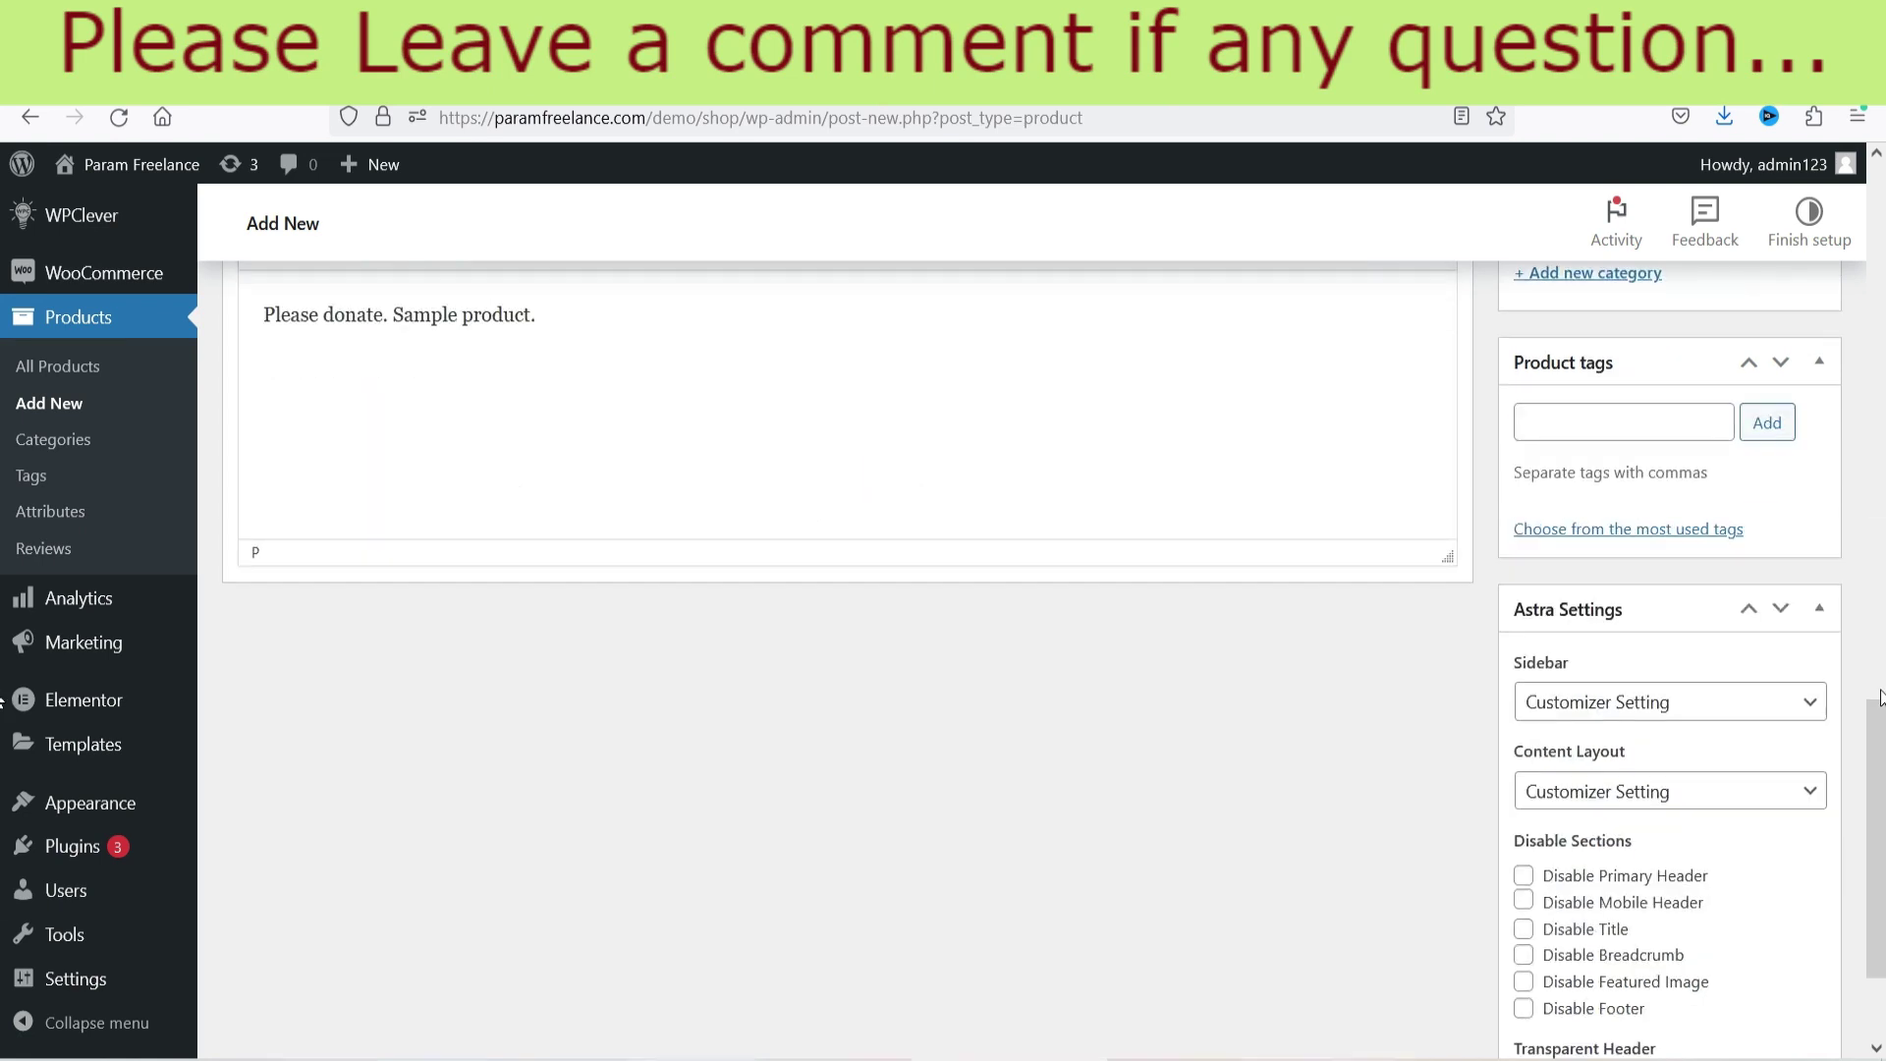
pyautogui.scroll(7, 1742, 598)
pyautogui.scroll(-6, 1620, 629)
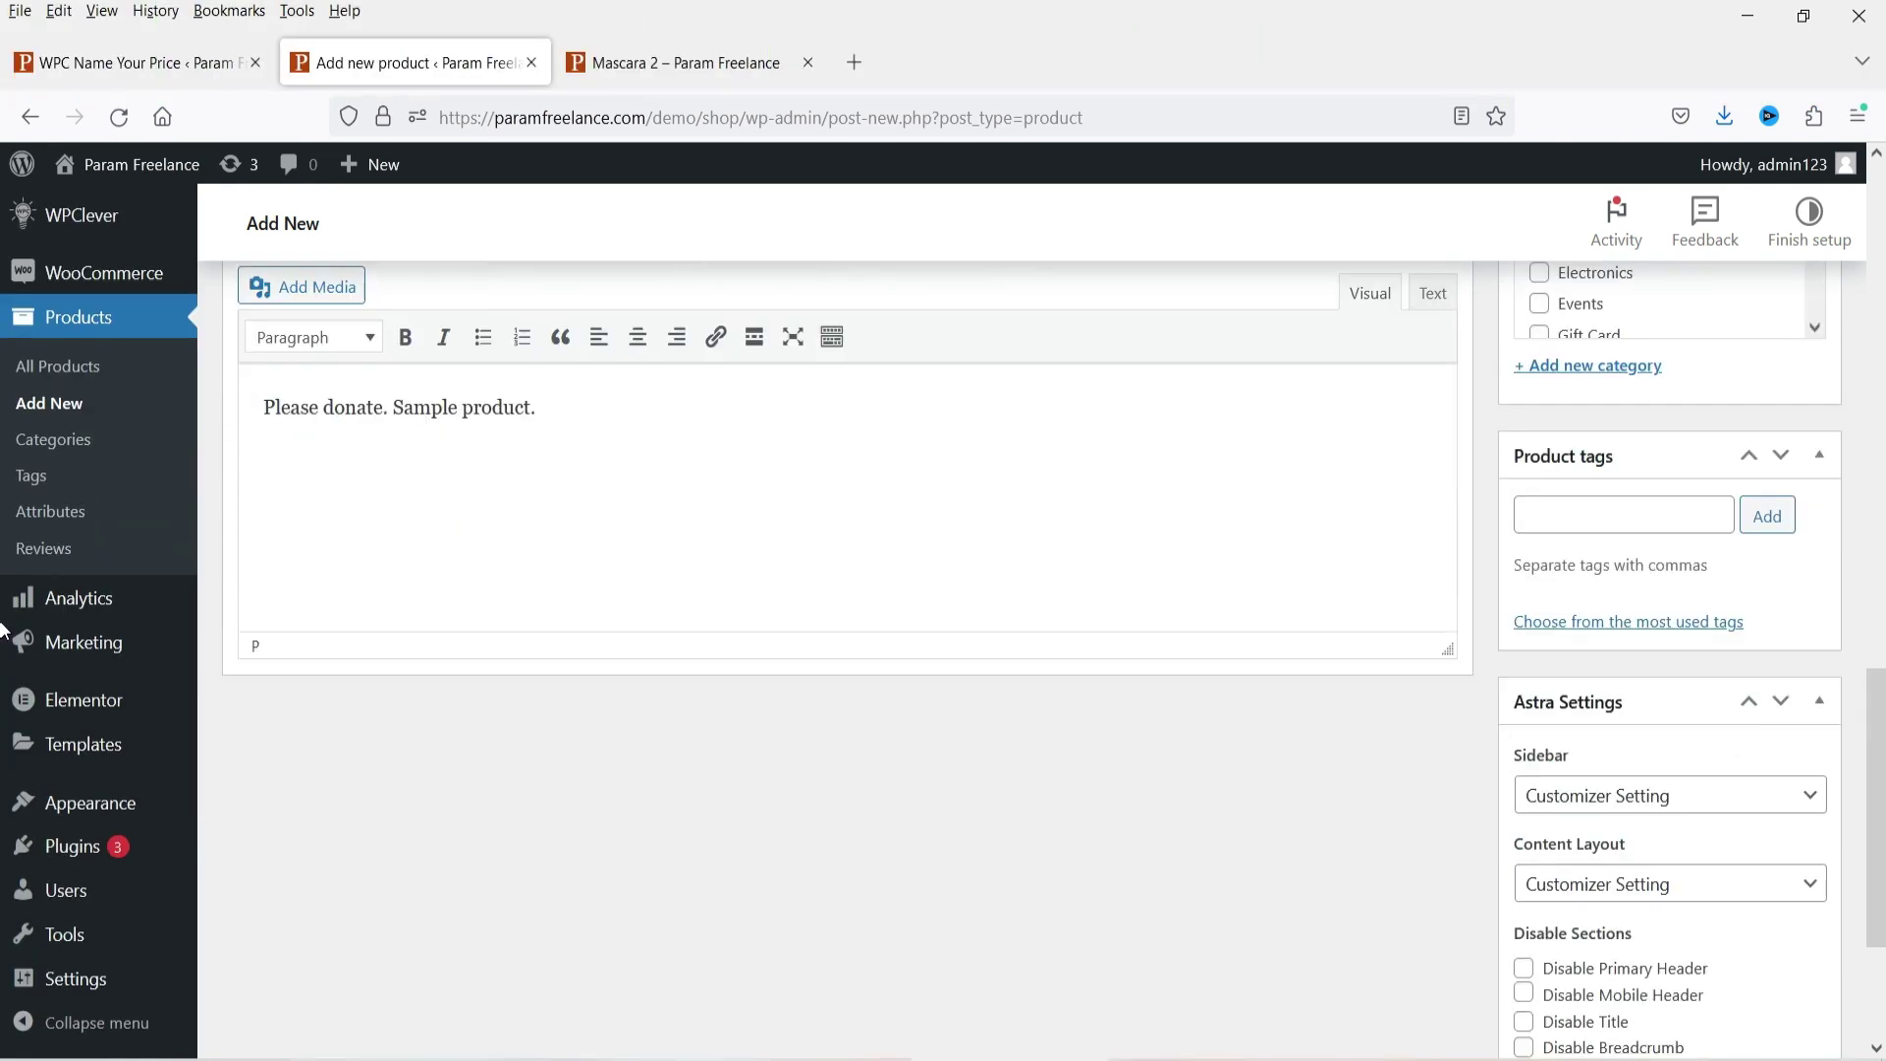
pyautogui.scroll(-3, 1751, 623)
pyautogui.scroll(15, 1725, 559)
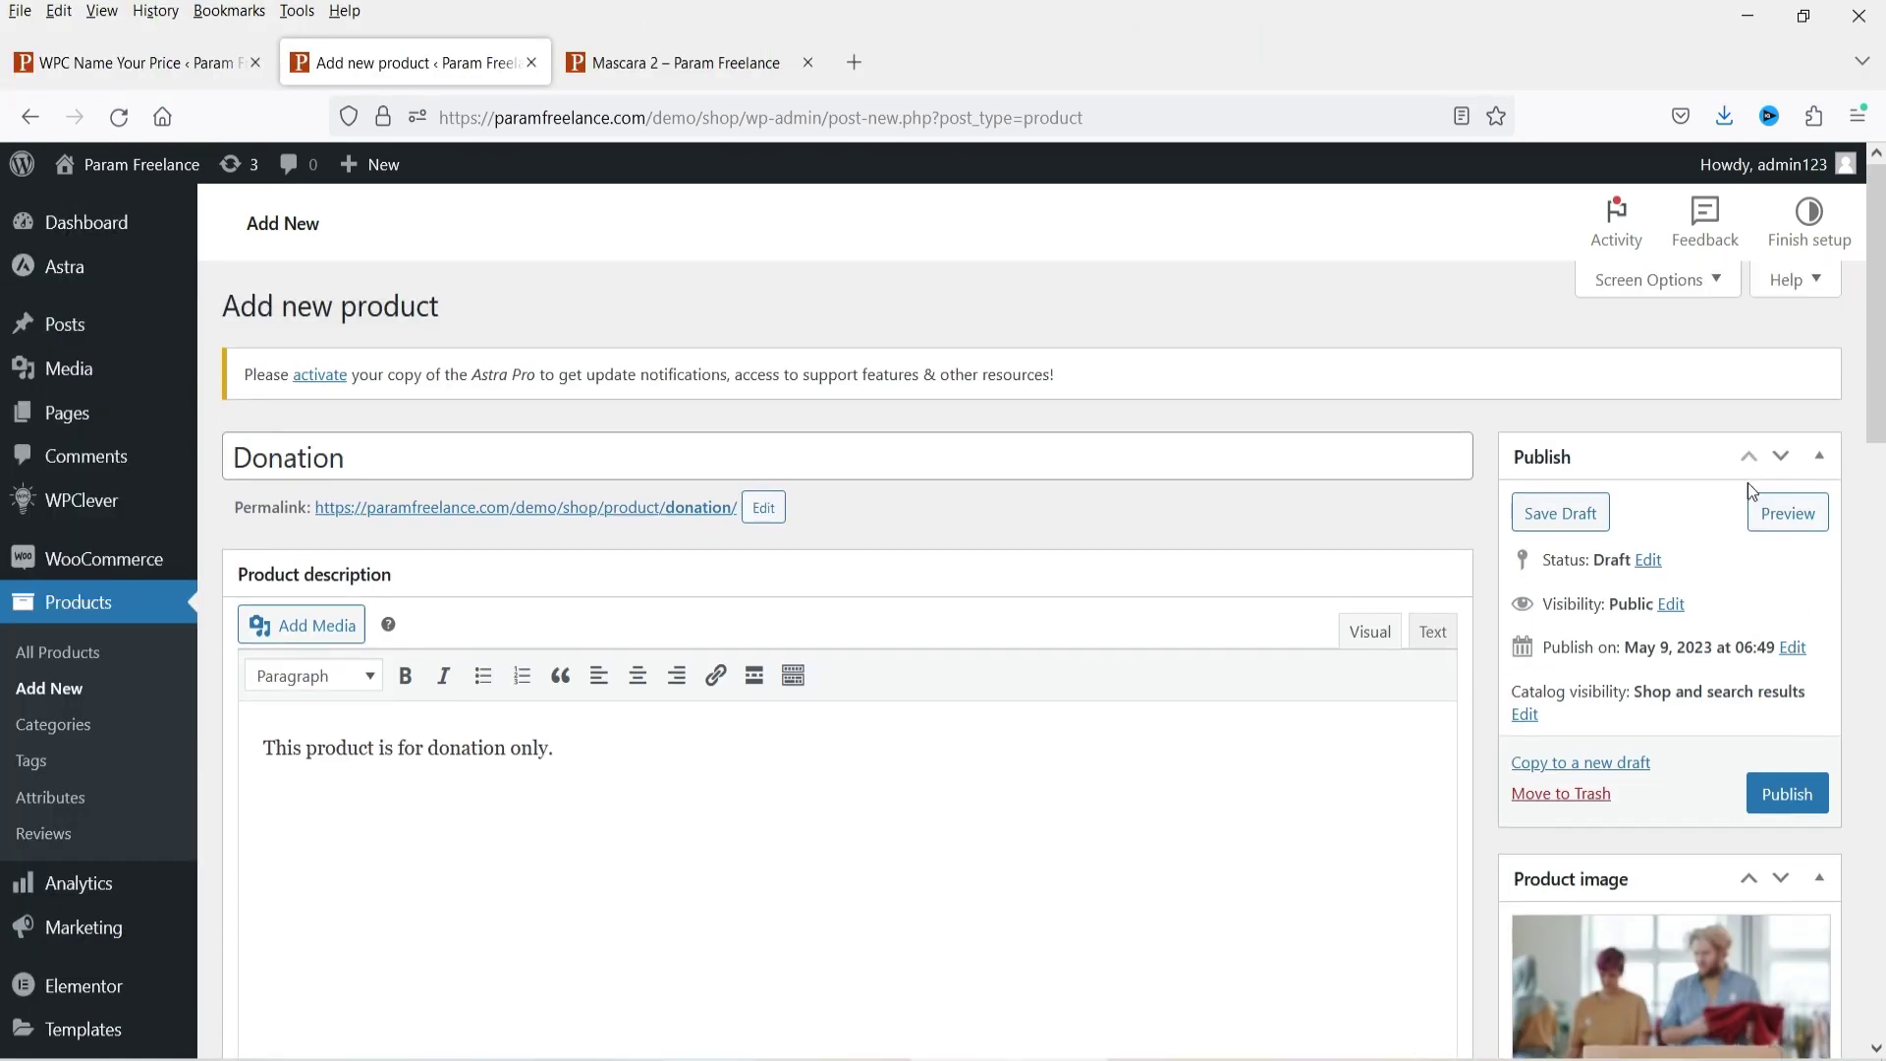
pyautogui.click(1786, 793)
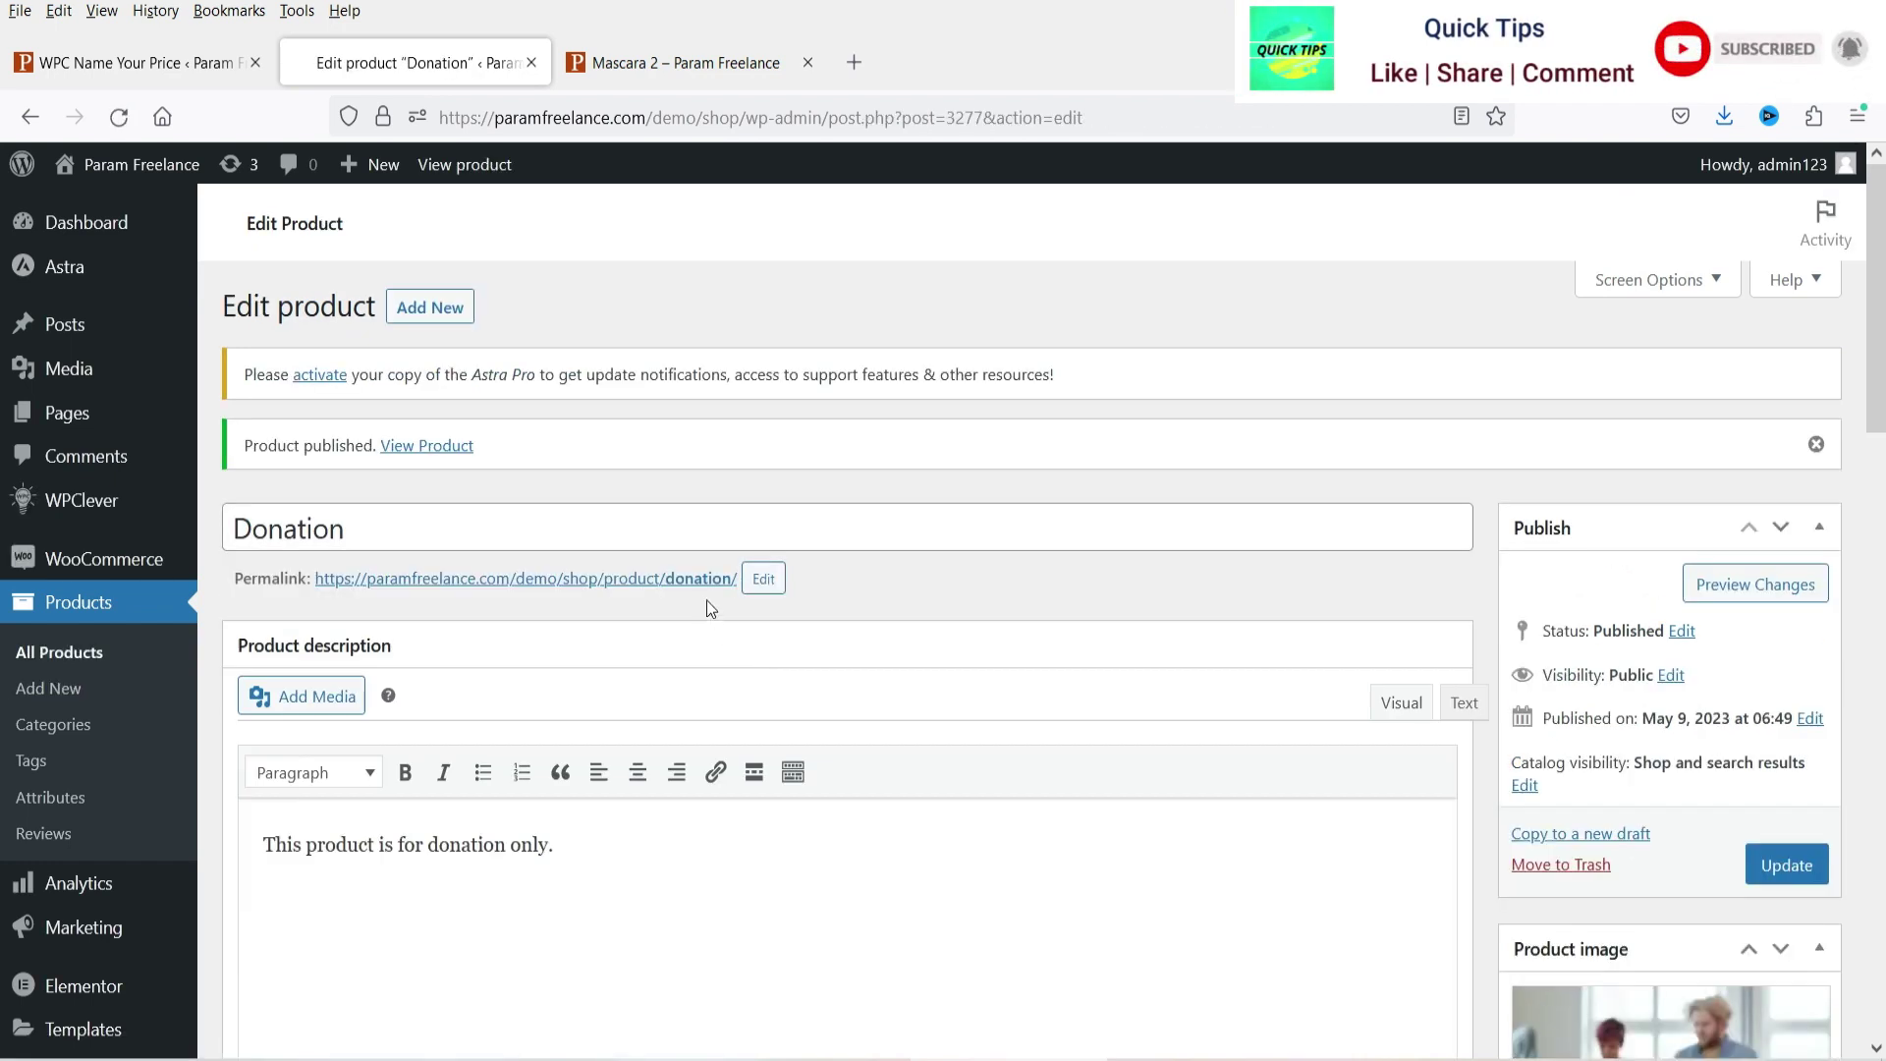
pyautogui.rightClick(709, 579)
# - View the published Donation product page in a new tab
pyautogui.click(815, 621)
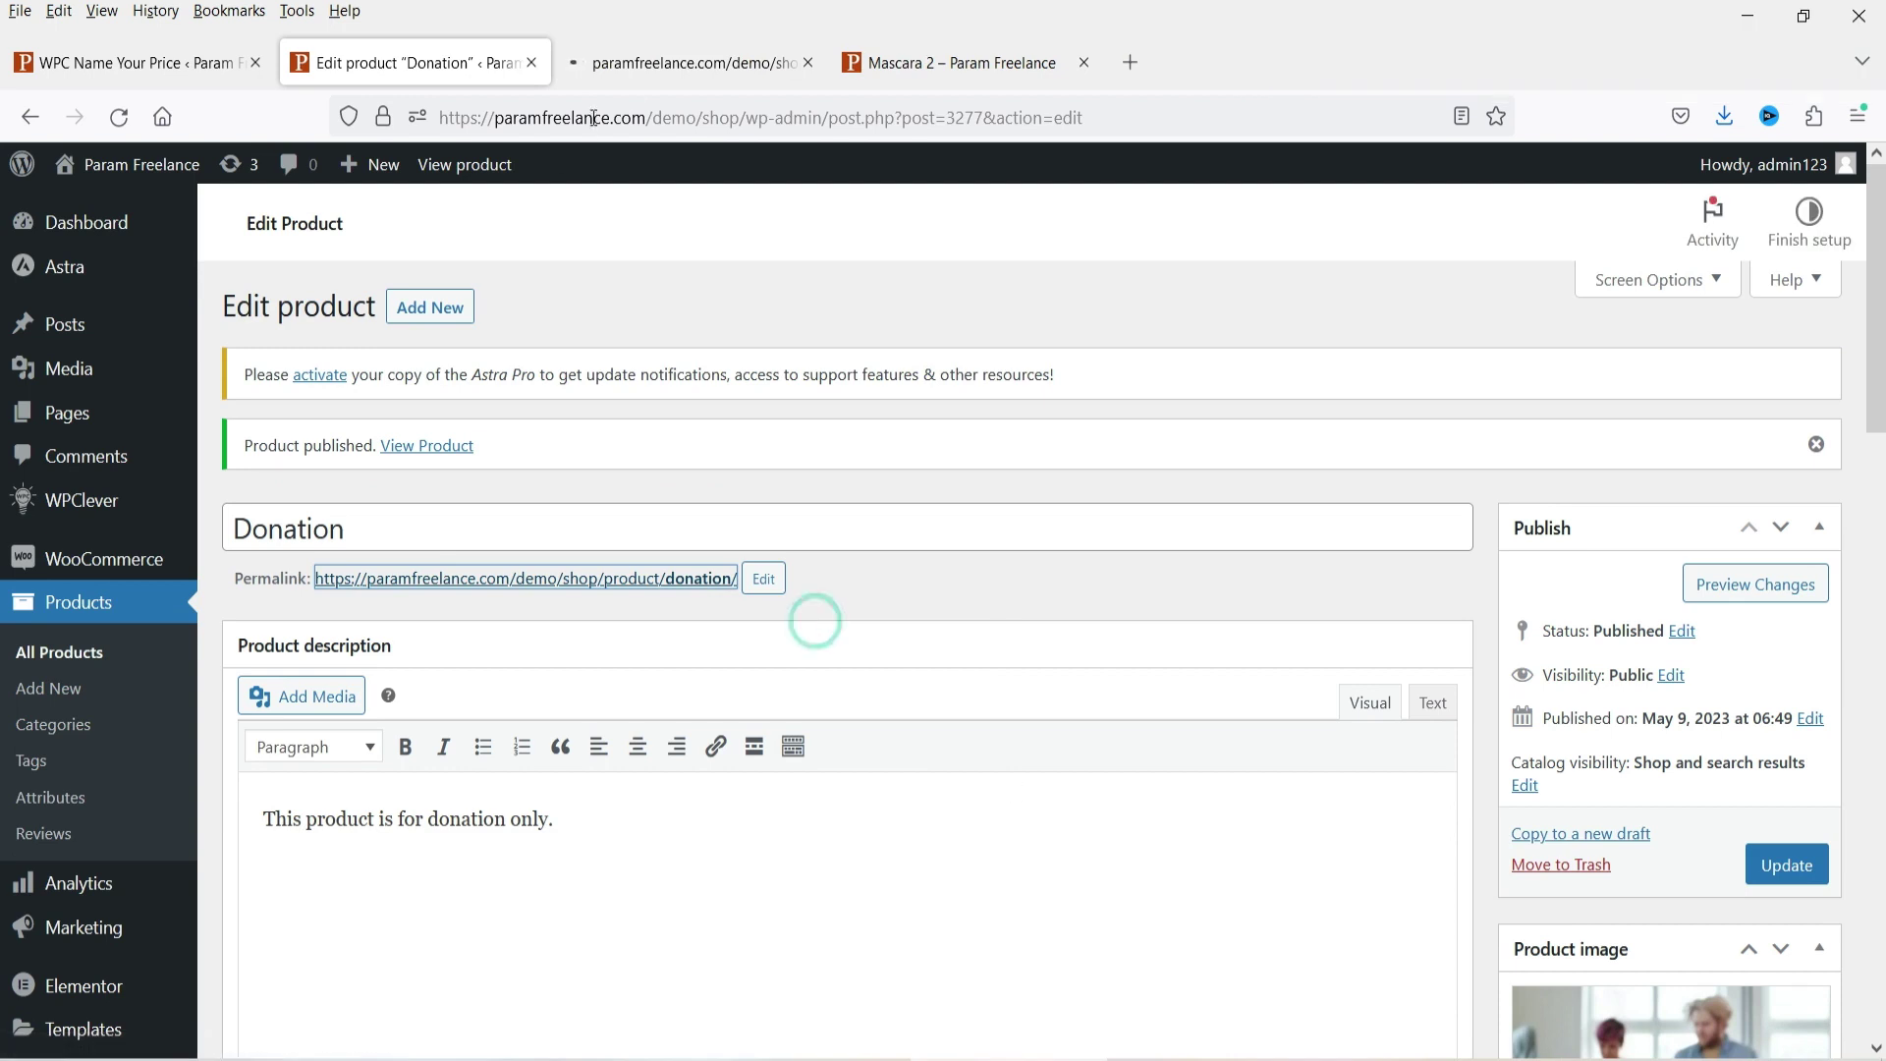
pyautogui.click(687, 62)
pyautogui.scroll(-1, 1552, 407)
pyautogui.moveTo(1159, 414); pyautogui.dragTo(1208, 547)
pyautogui.click(1351, 577)
pyautogui.moveTo(1046, 574); pyautogui.dragTo(1277, 576)
pyautogui.click(1395, 596)
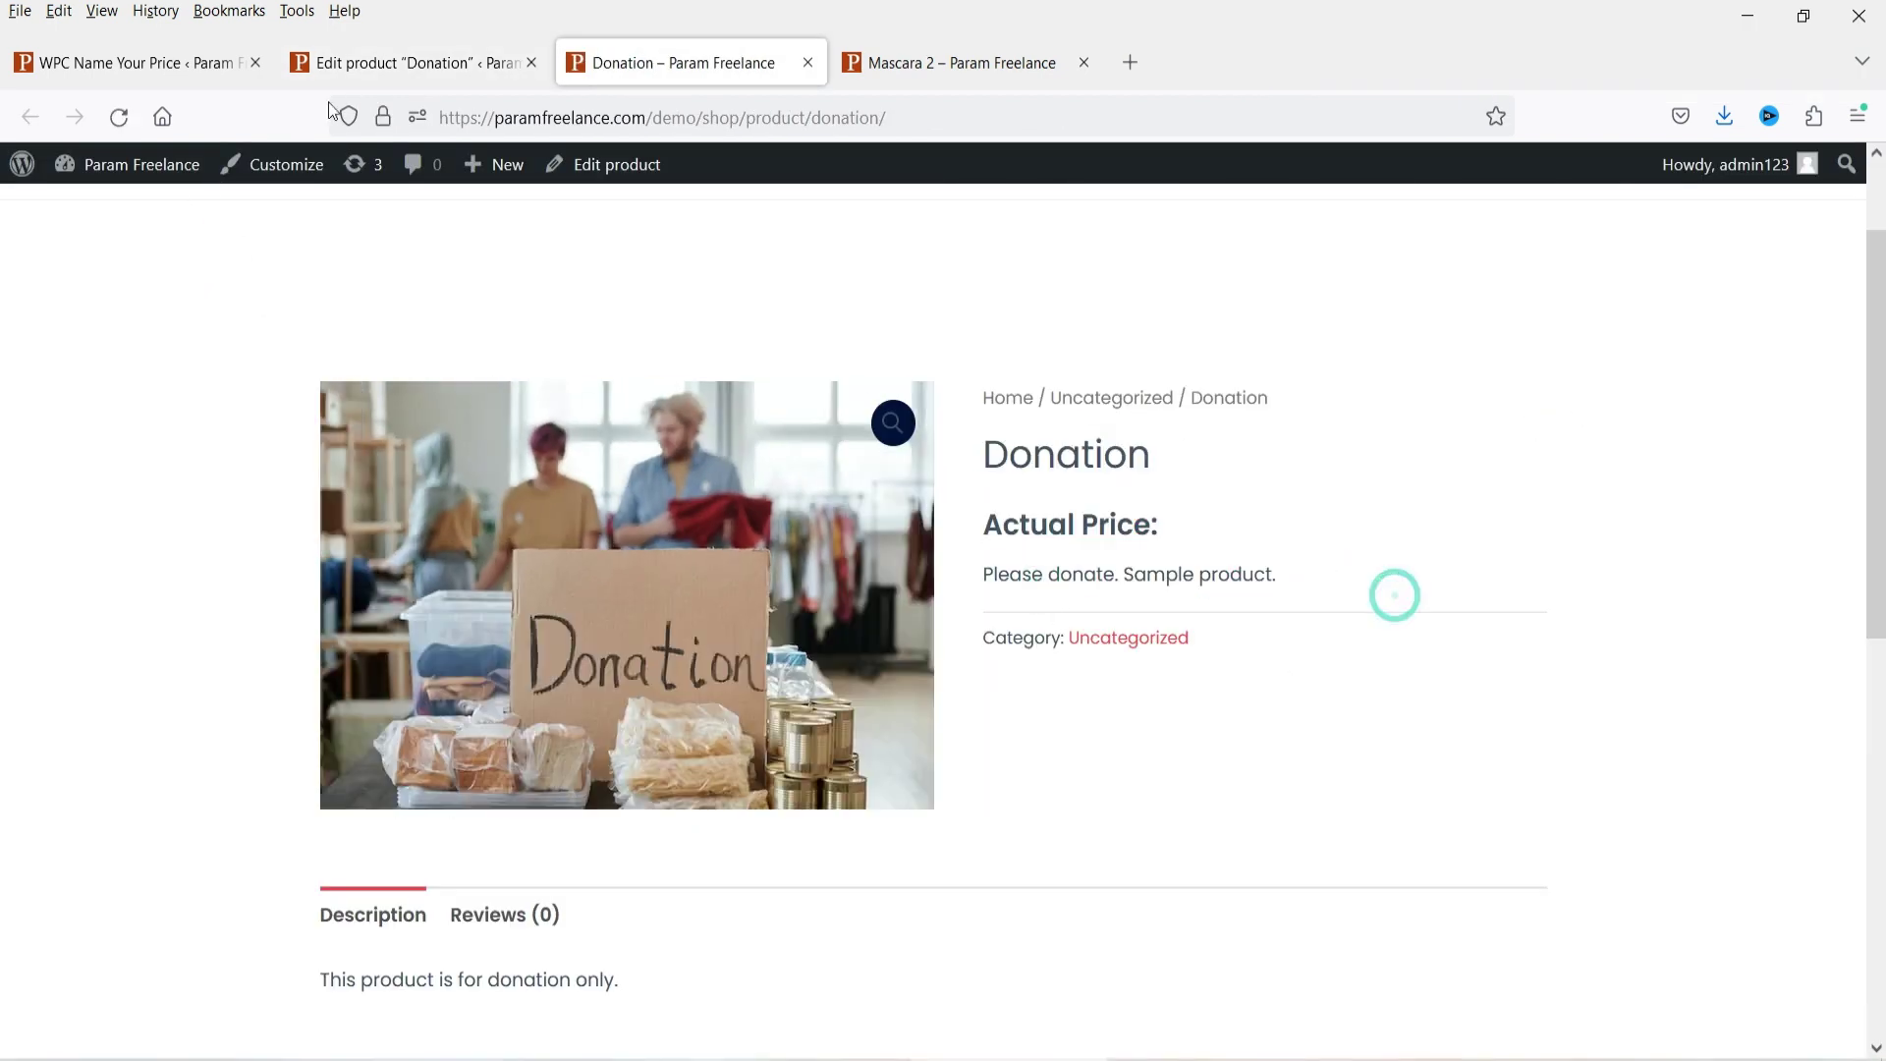
# - Set the Donation's regular price to 50 and update the product
pyautogui.click(412, 62)
pyautogui.scroll(-8, 1016, 546)
pyautogui.click(688, 433)
pyautogui.write('50')
pyautogui.click(944, 550)
pyautogui.click(320, 749)
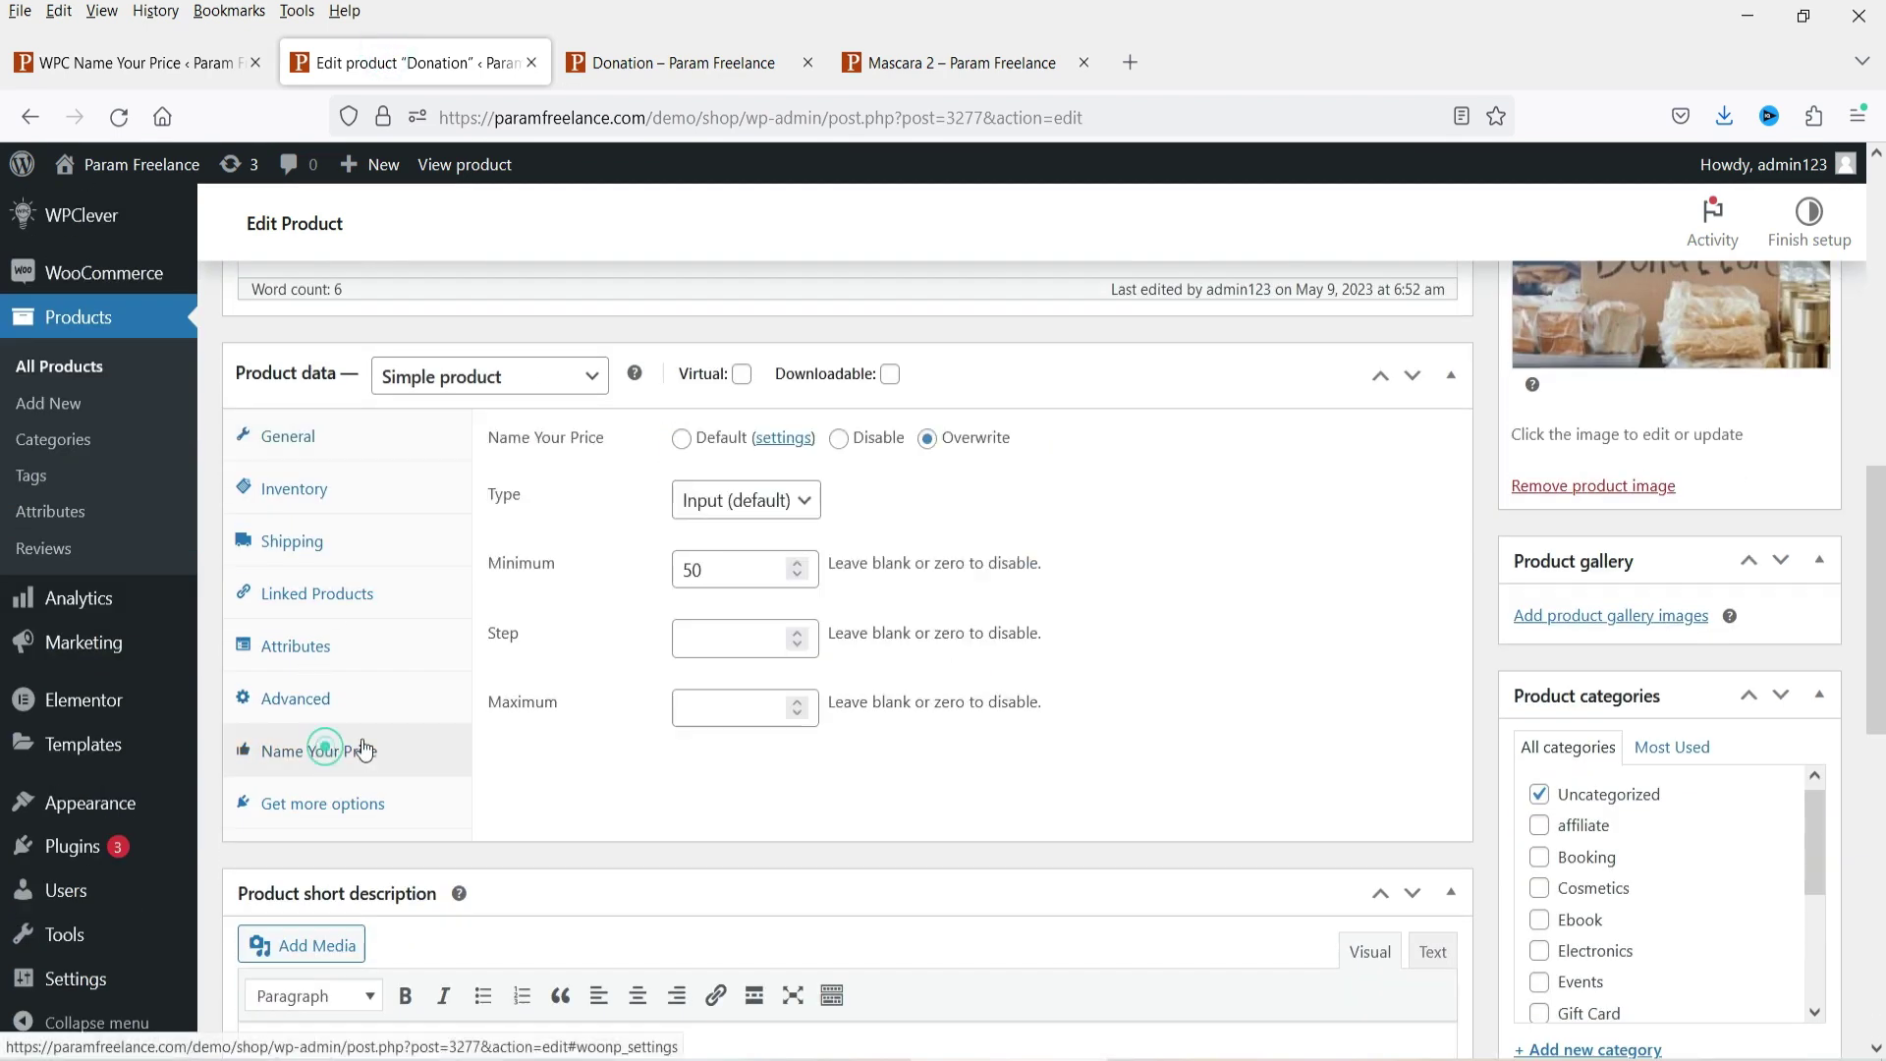
pyautogui.scroll(5, 992, 628)
pyautogui.click(1806, 457)
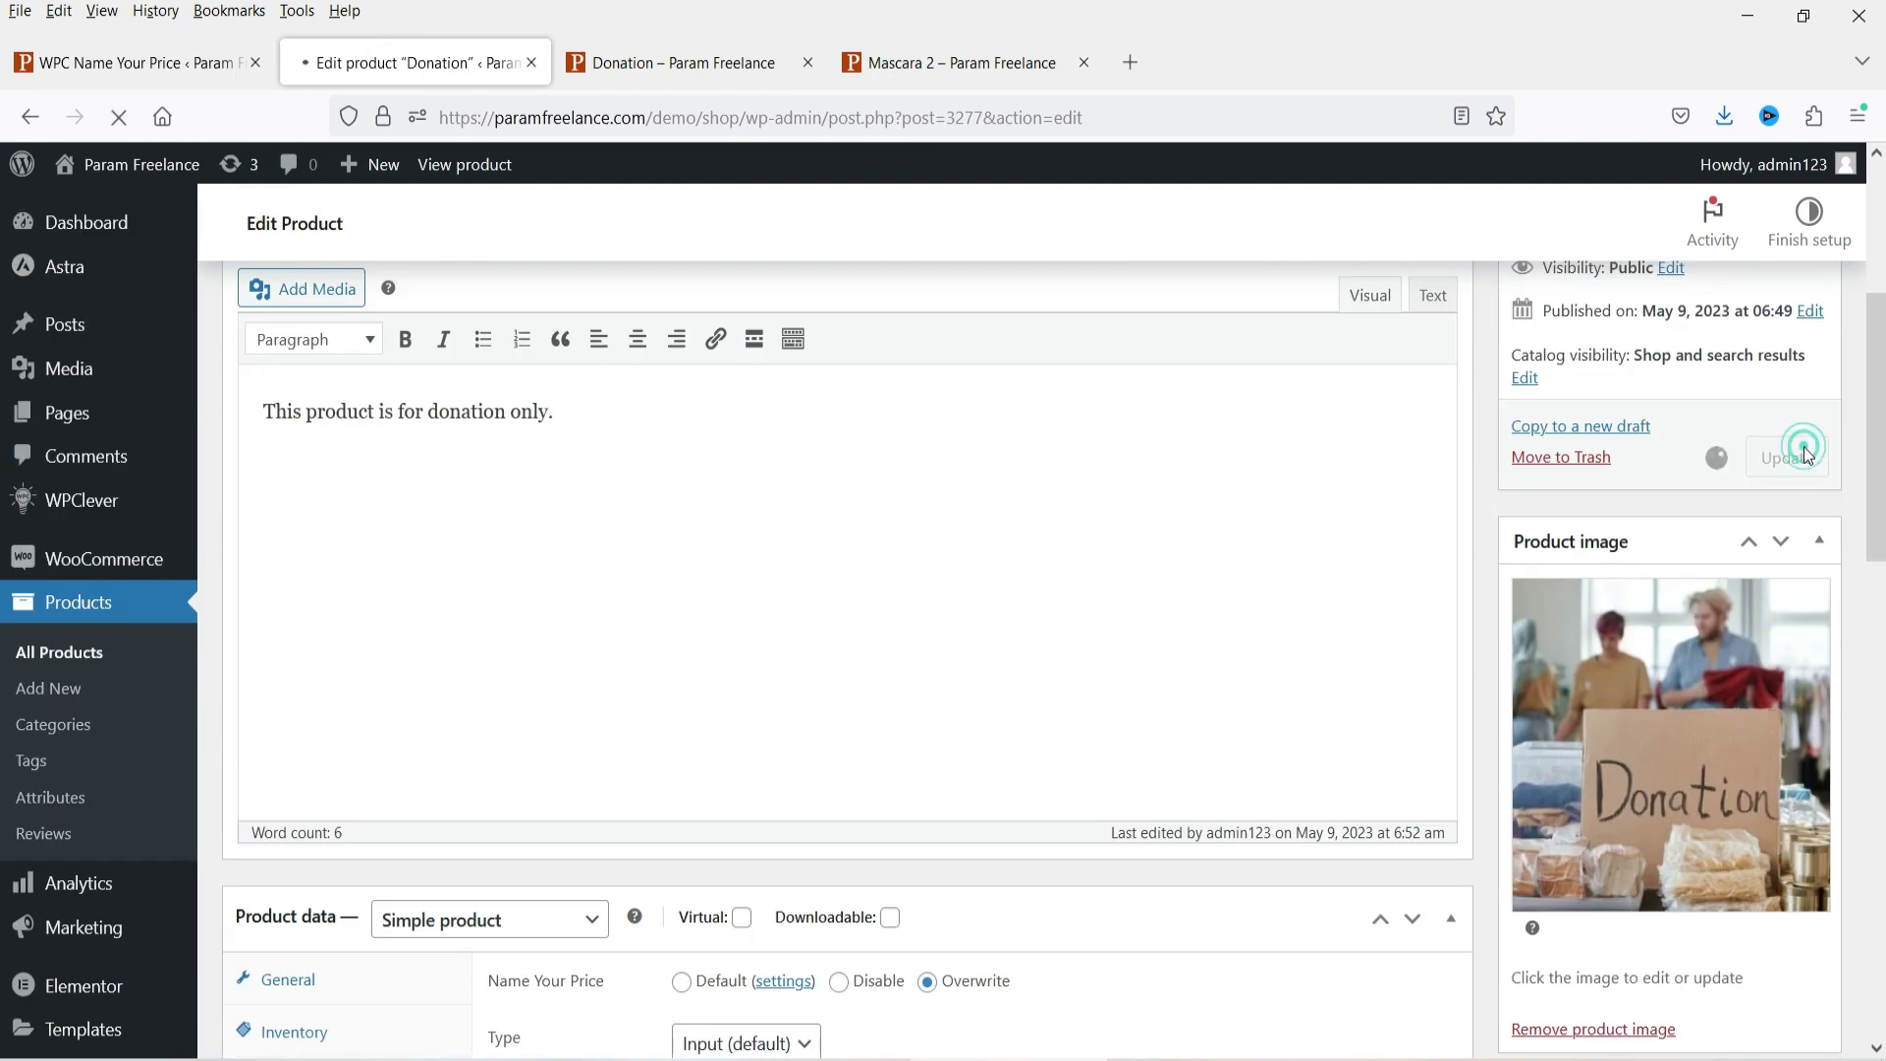
# - Reload the Donation page and add it to the cart at a named price of 78
pyautogui.click(639, 65)
pyautogui.click(137, 120)
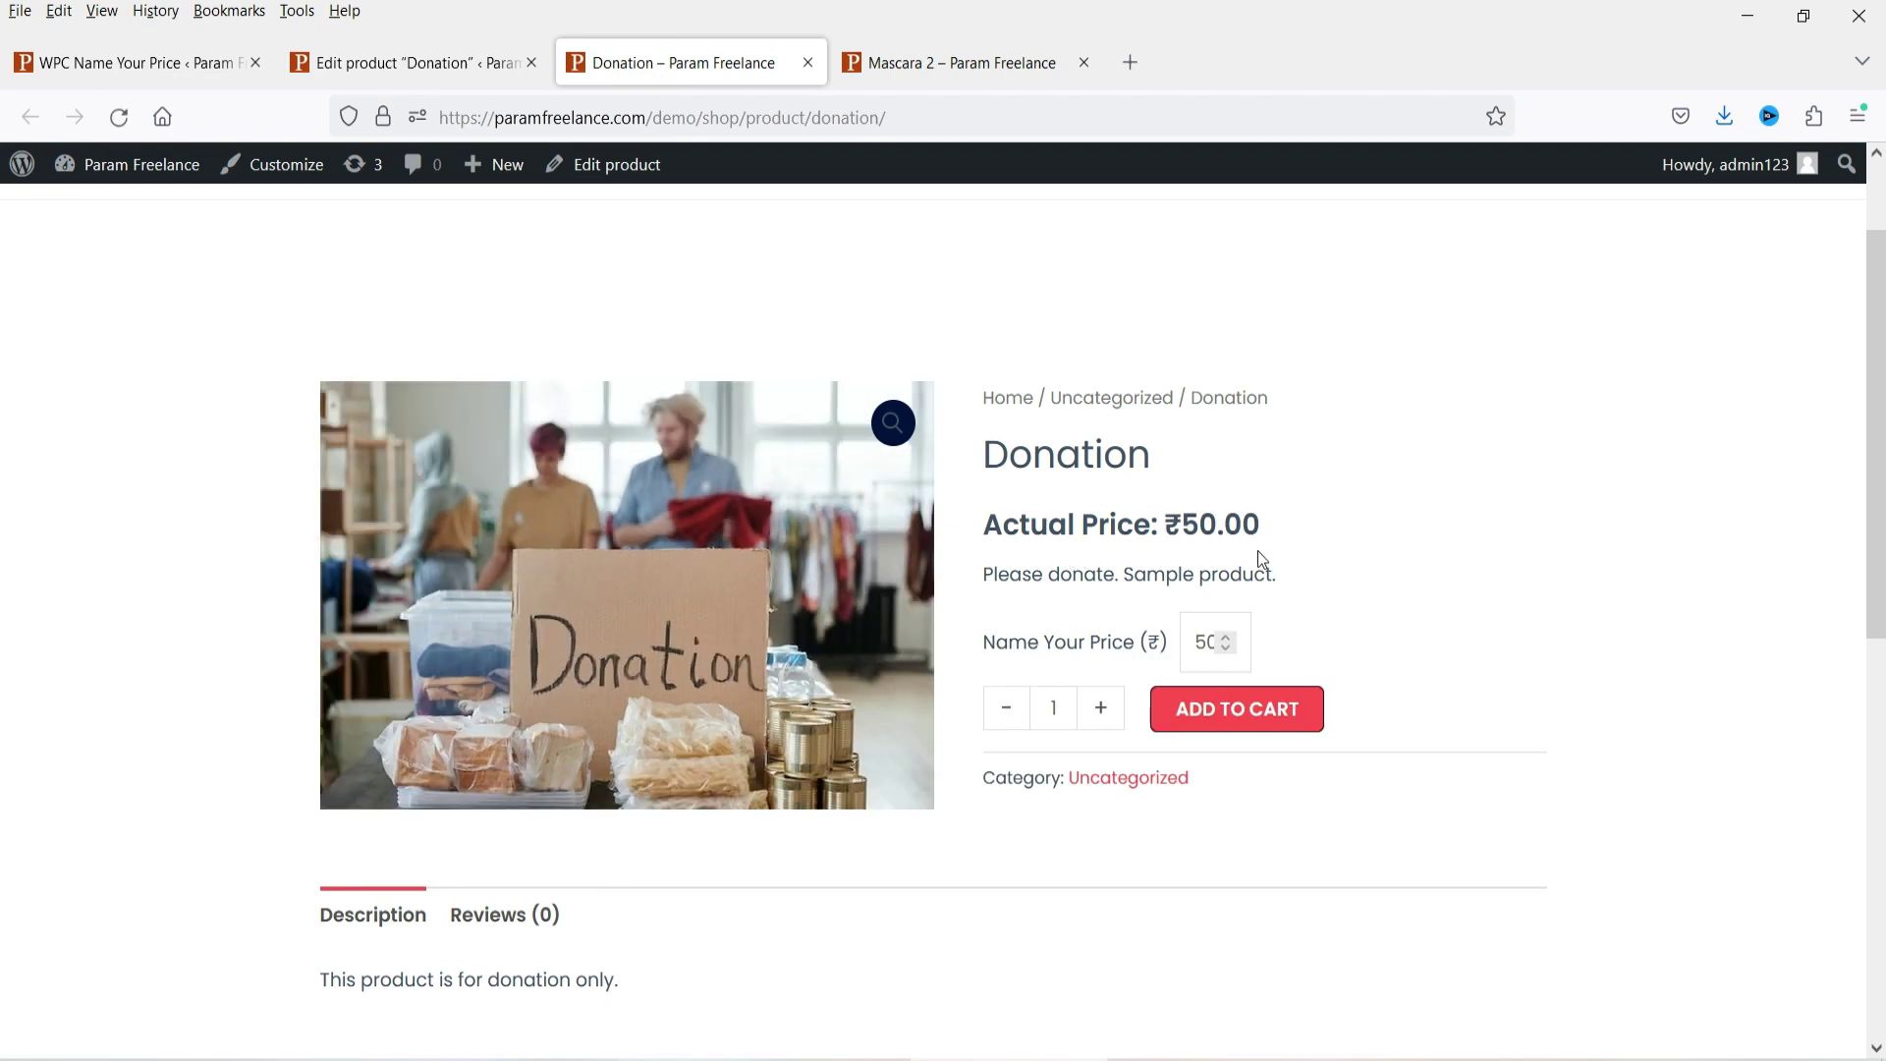
pyautogui.doubleClick(1215, 644)
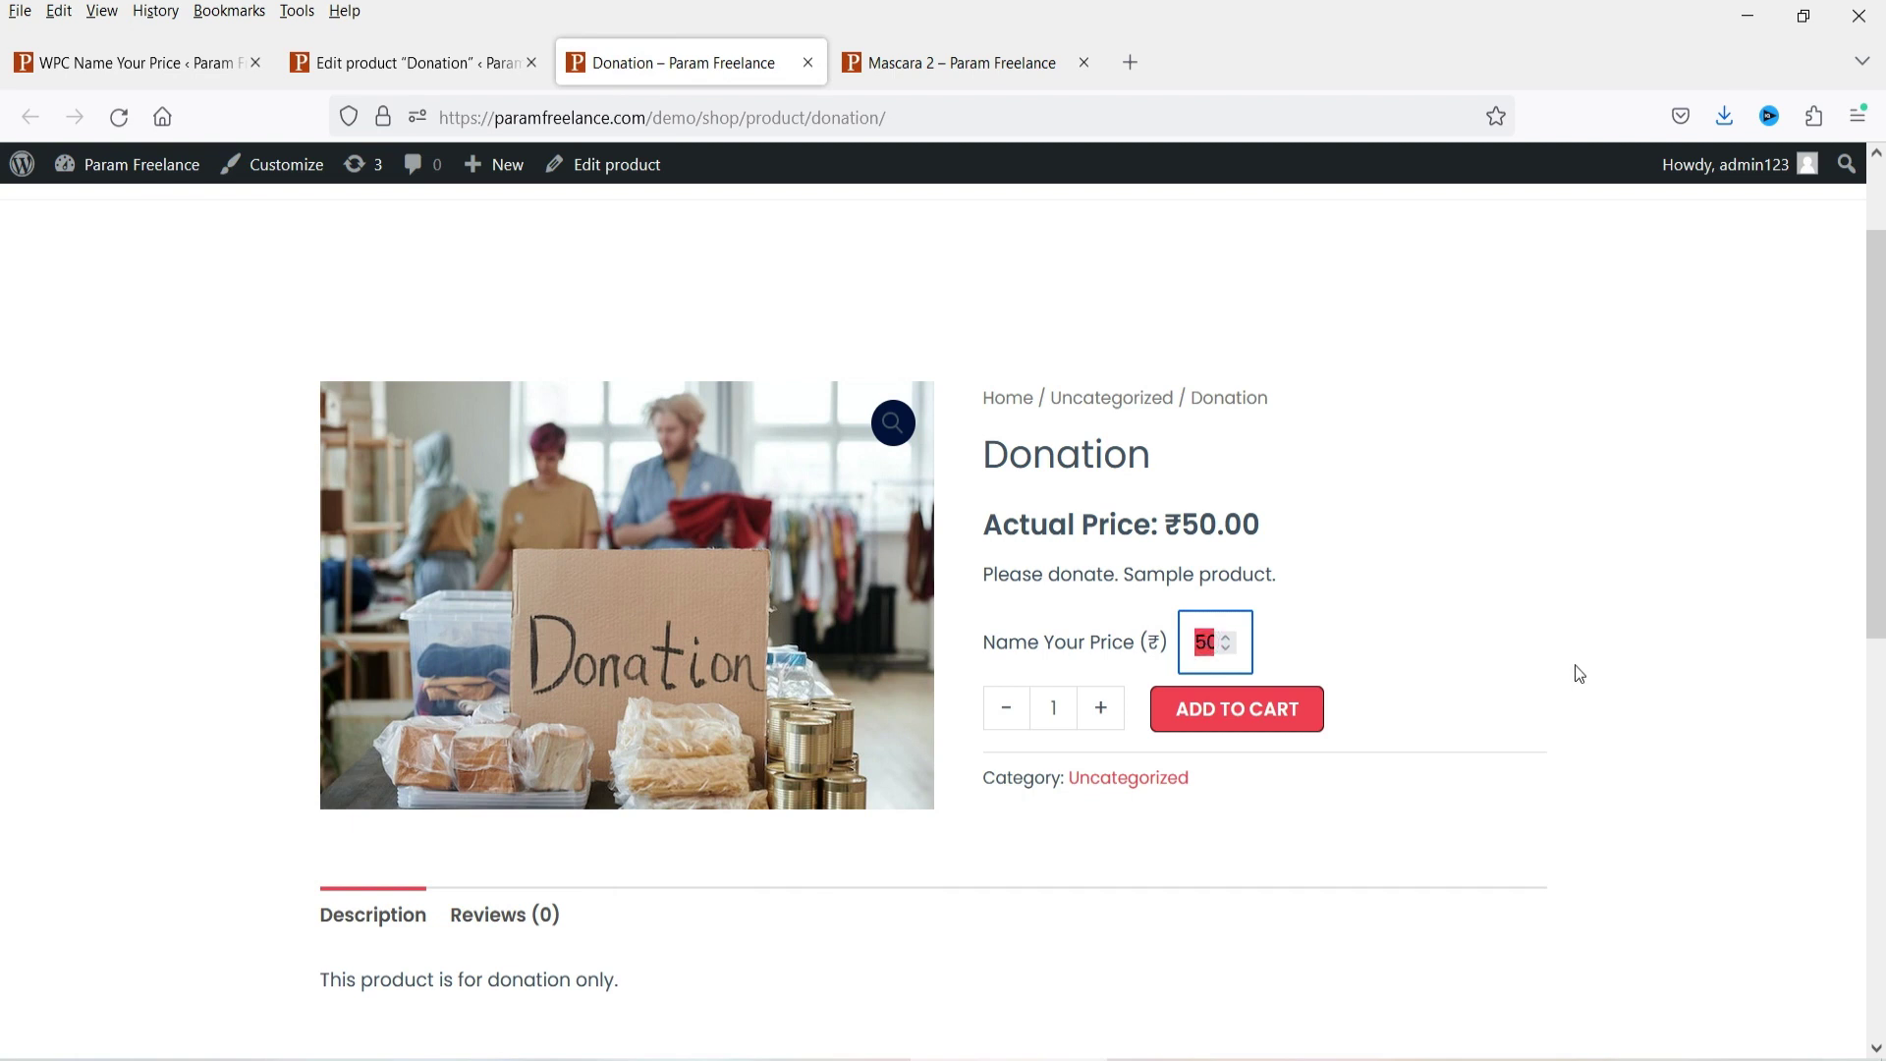
pyautogui.write('78')
pyautogui.click(1263, 732)
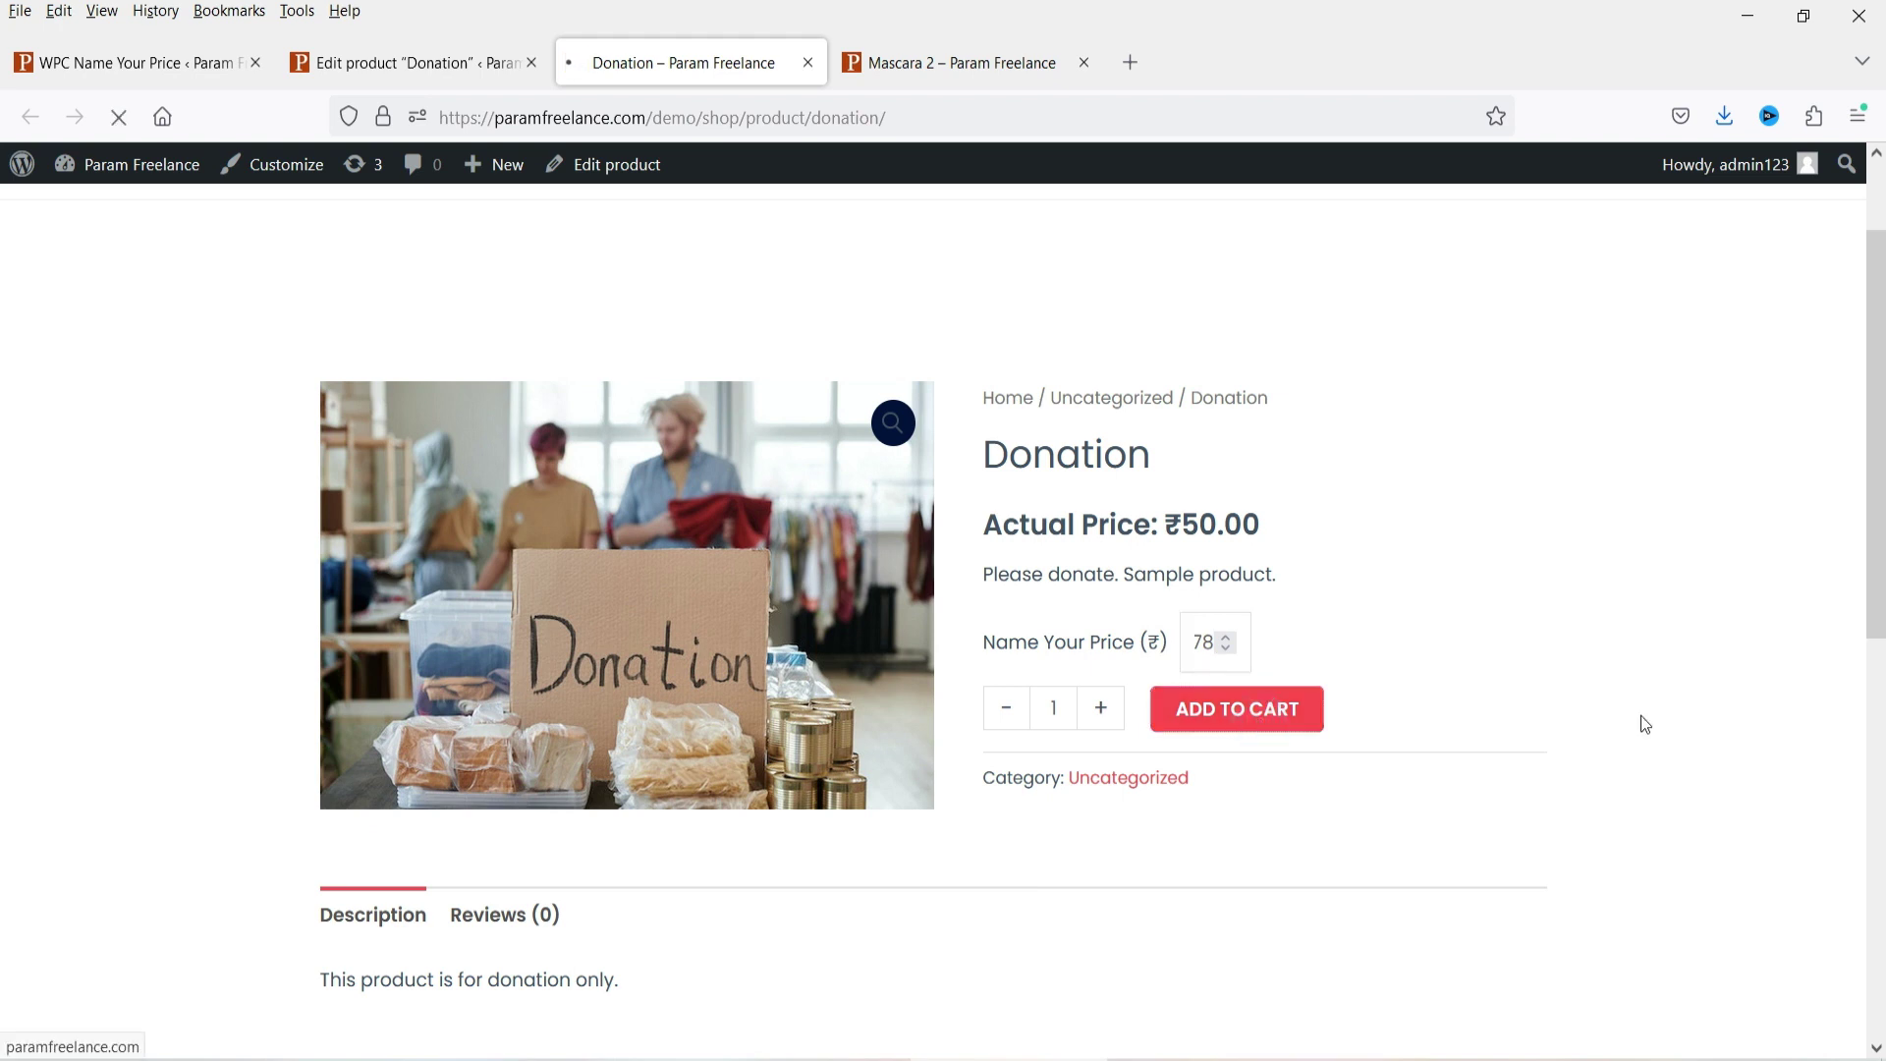
# - Check the cart shows the Donation at ₹78.00, then return to its editor
pyautogui.click(1434, 577)
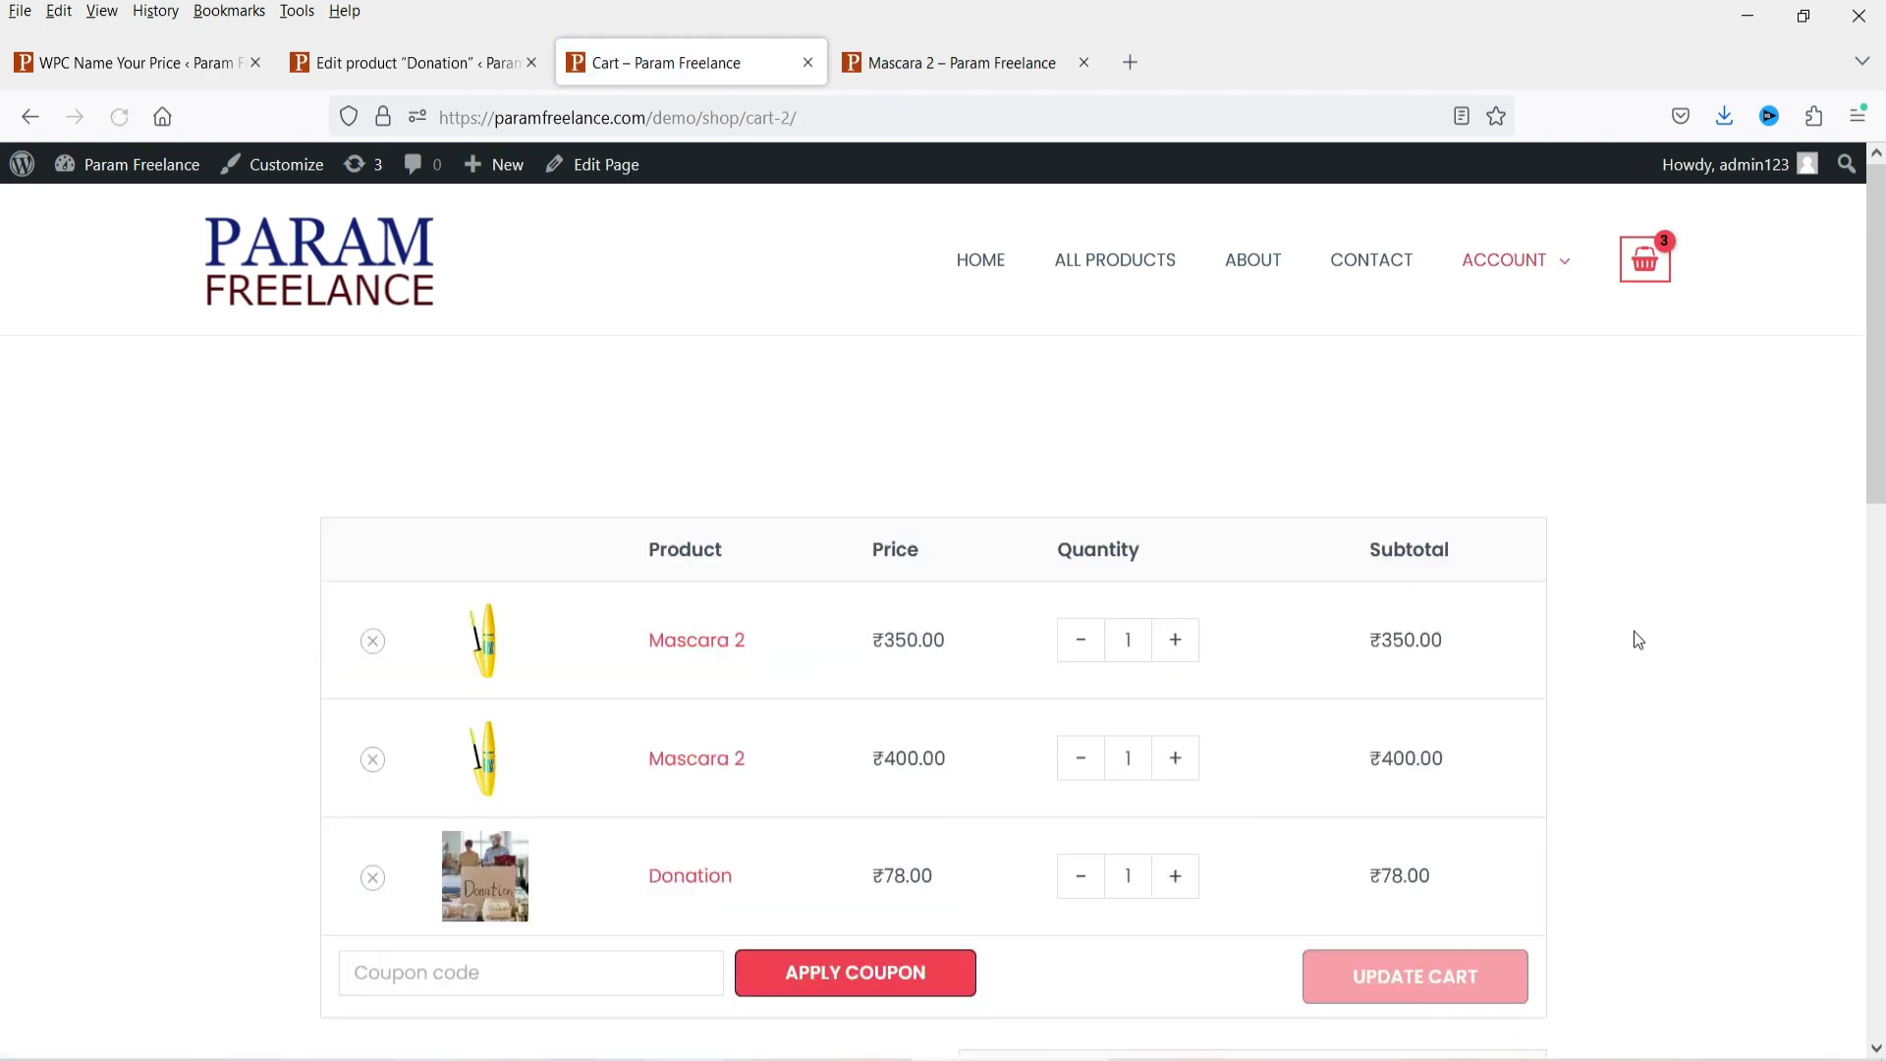
pyautogui.scroll(-3, 1634, 630)
pyautogui.moveTo(1426, 619); pyautogui.dragTo(1347, 613)
pyautogui.click(1765, 619)
pyautogui.doubleClick(1455, 608)
pyautogui.click(1777, 652)
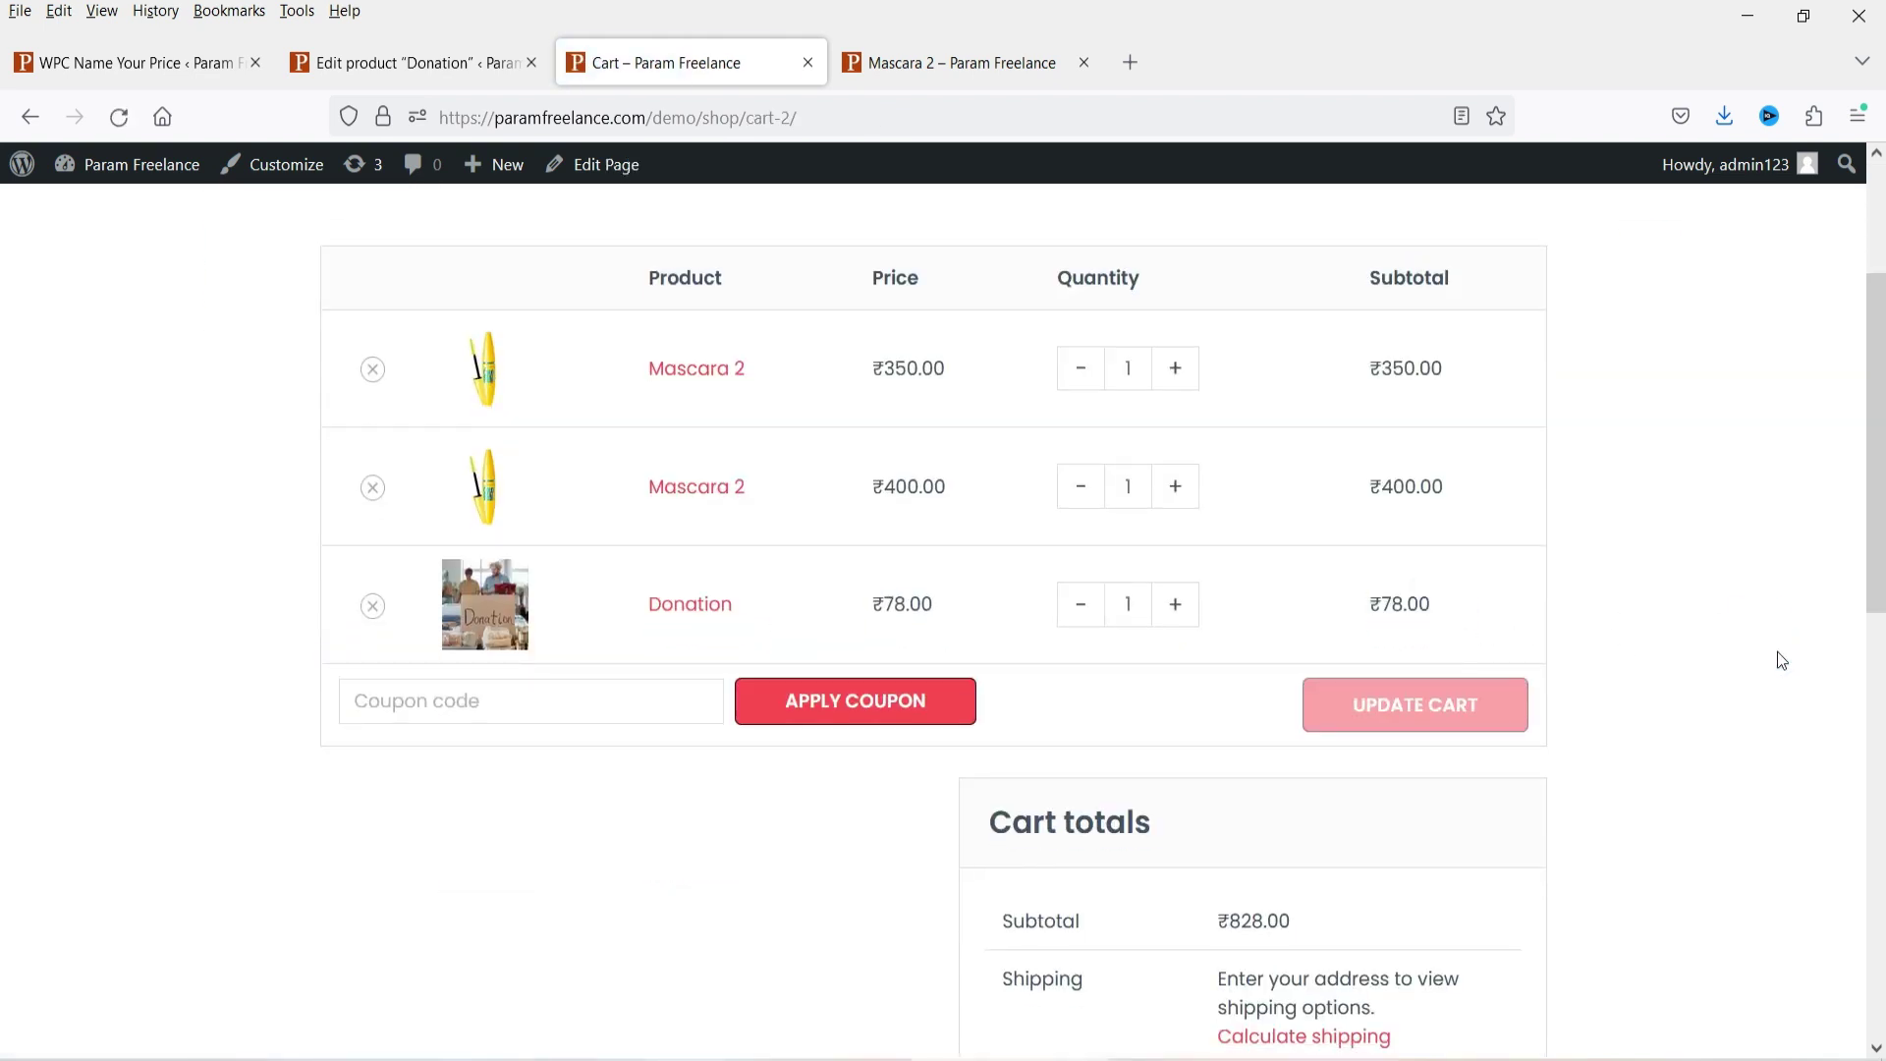
pyautogui.click(398, 62)
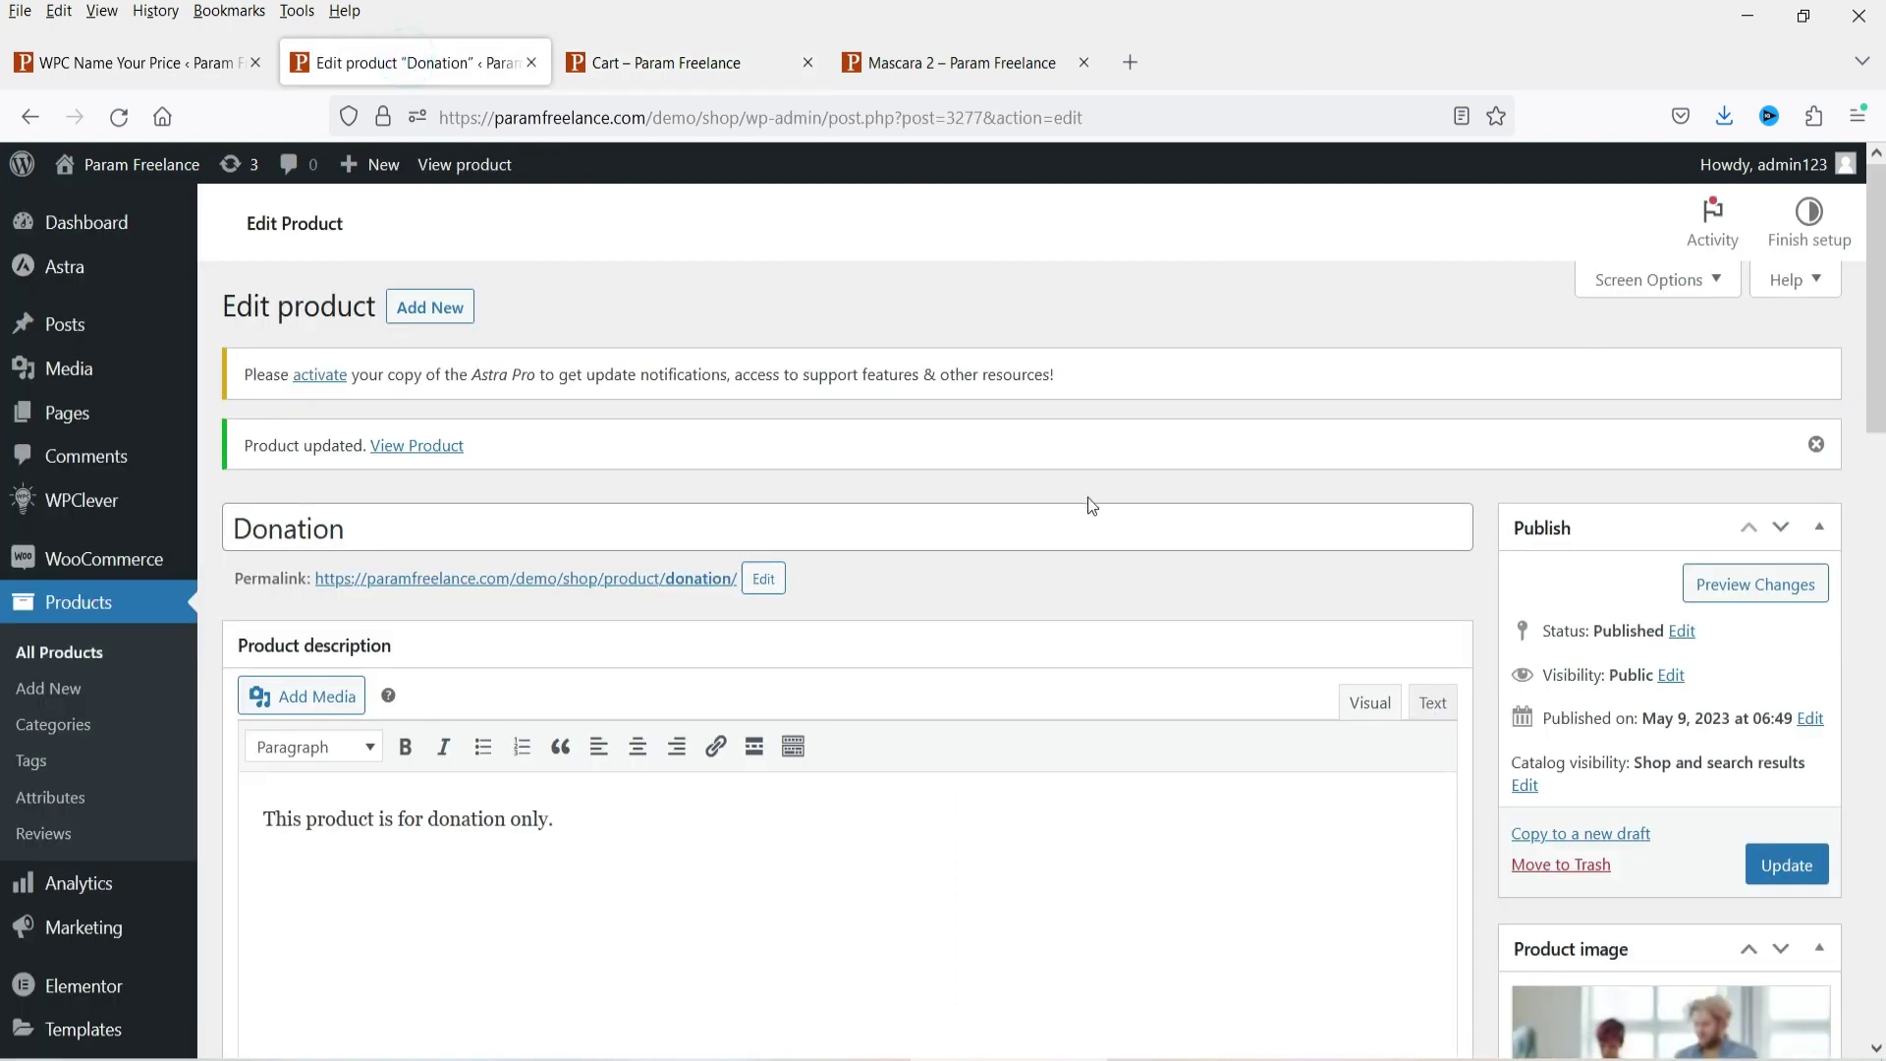
# - Enter 10 as the Donation's Name Your Price step and update the product
pyautogui.scroll(-6, 1084, 497)
pyautogui.scroll(-4, 1084, 497)
pyautogui.click(337, 626)
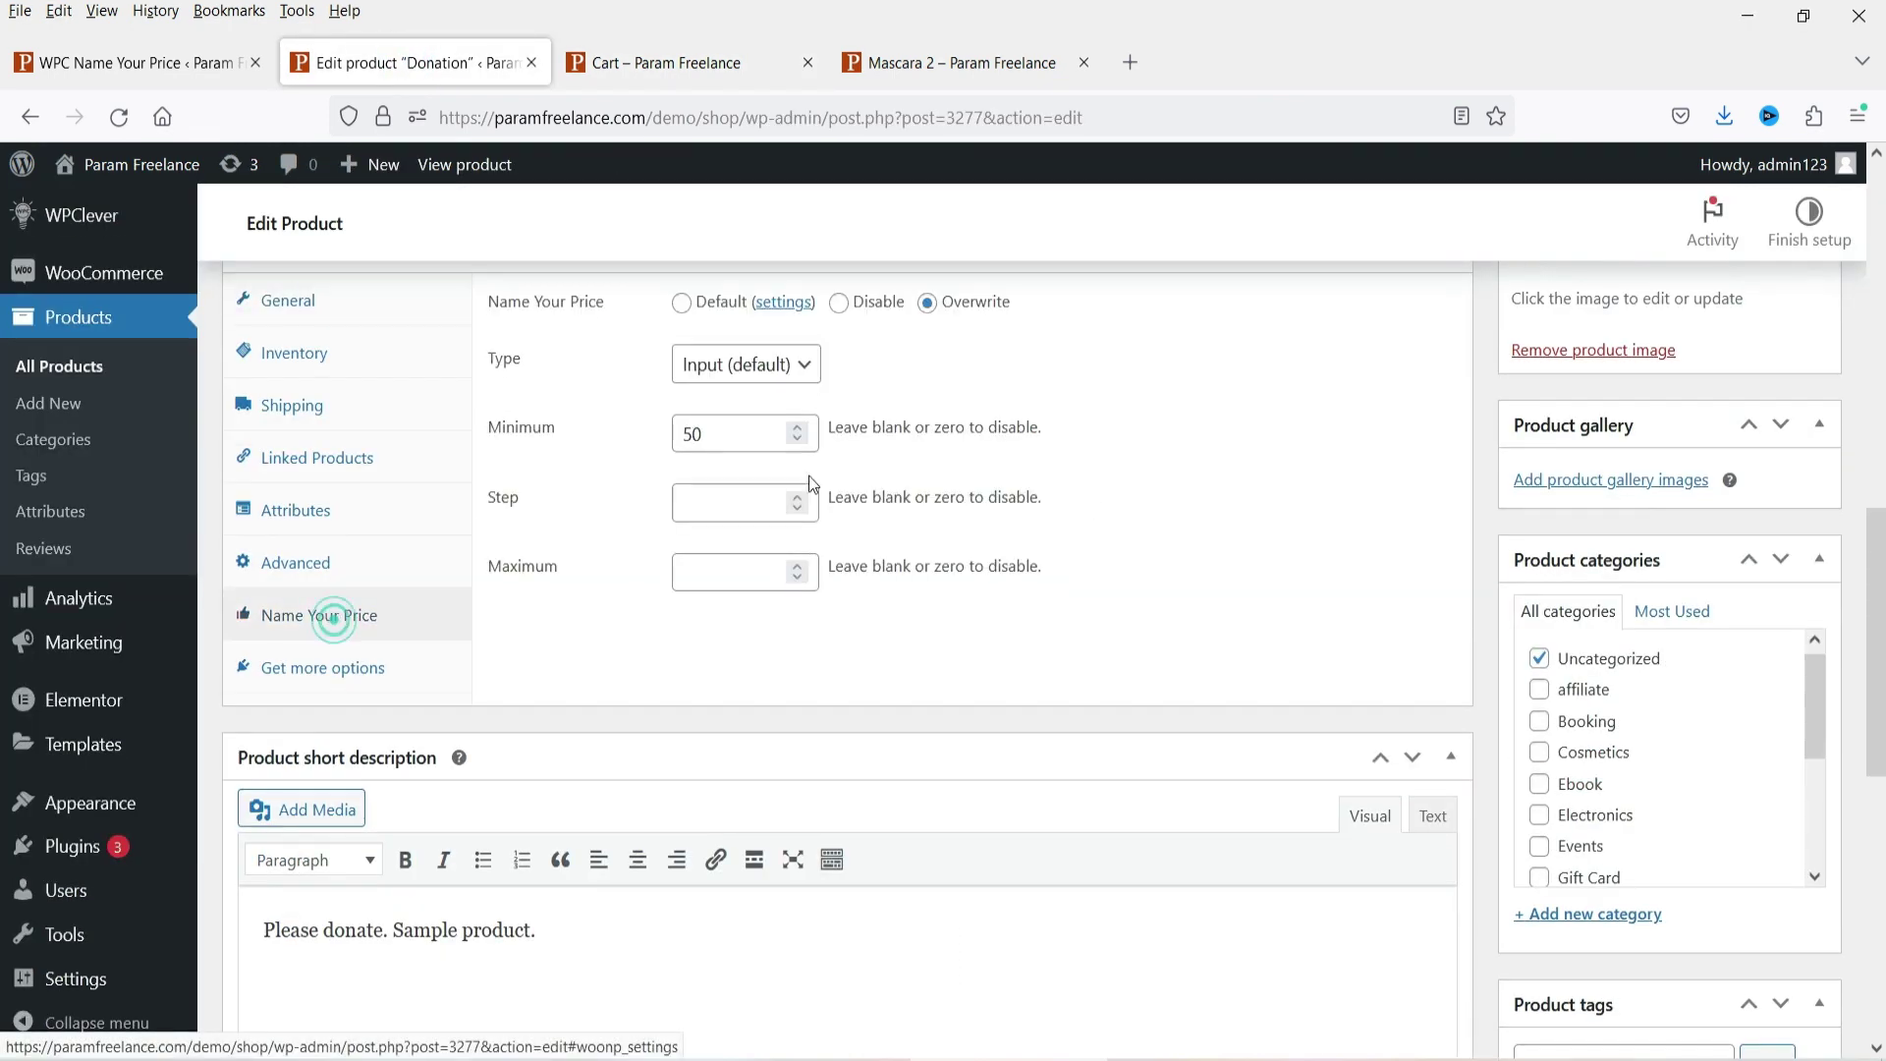
pyautogui.click(793, 381)
pyautogui.click(1234, 481)
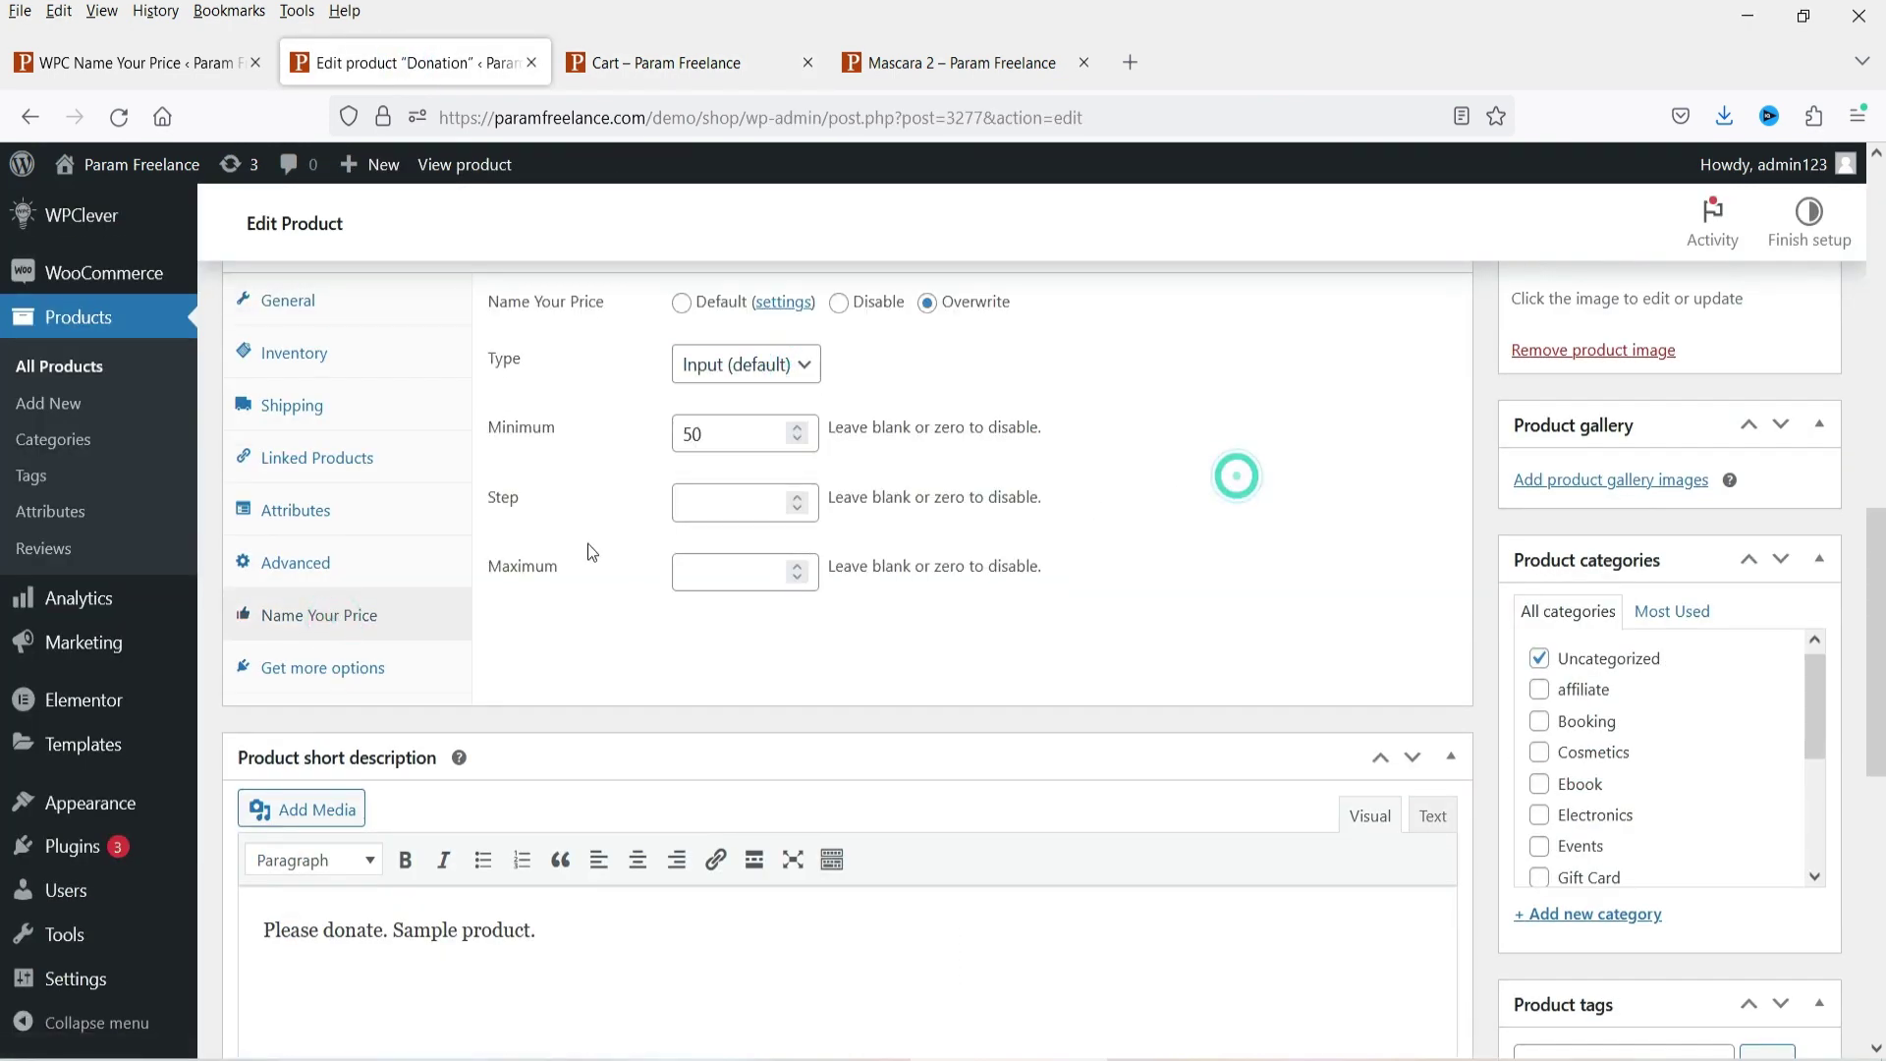
pyautogui.click(717, 501)
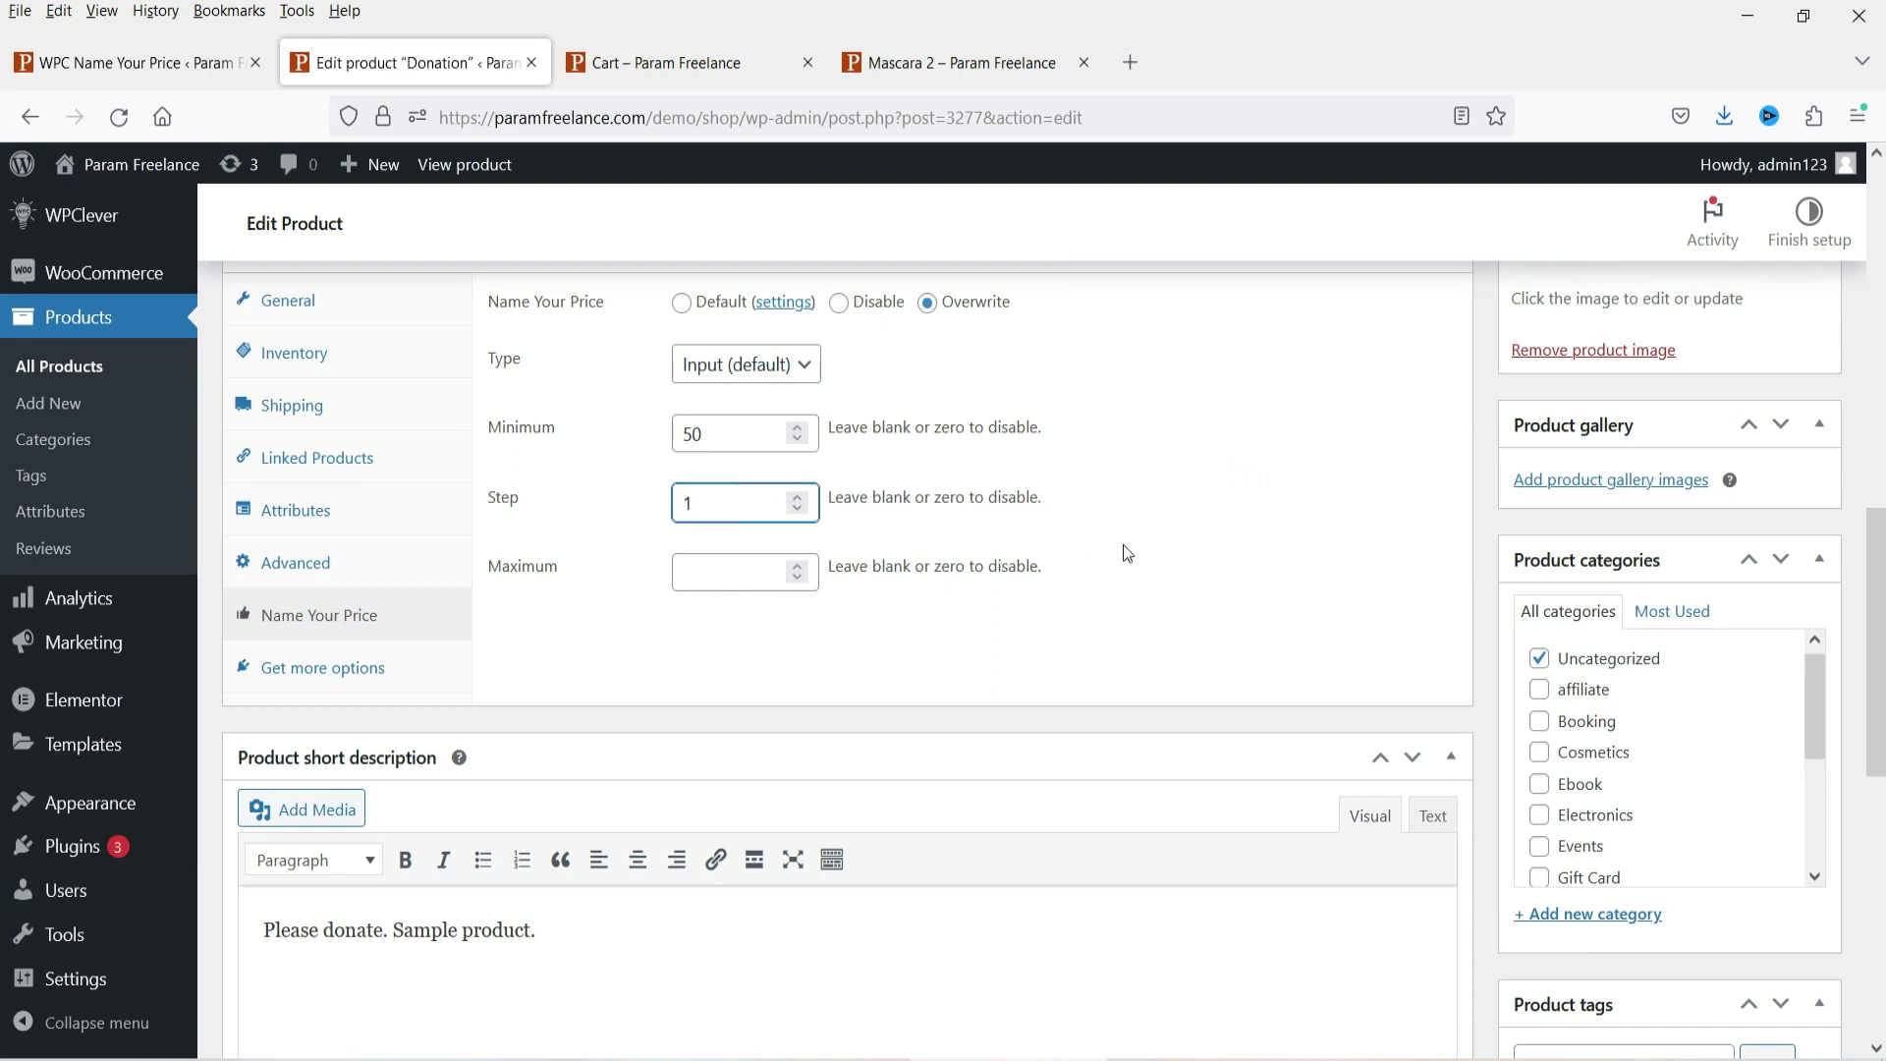
pyautogui.click(1193, 556)
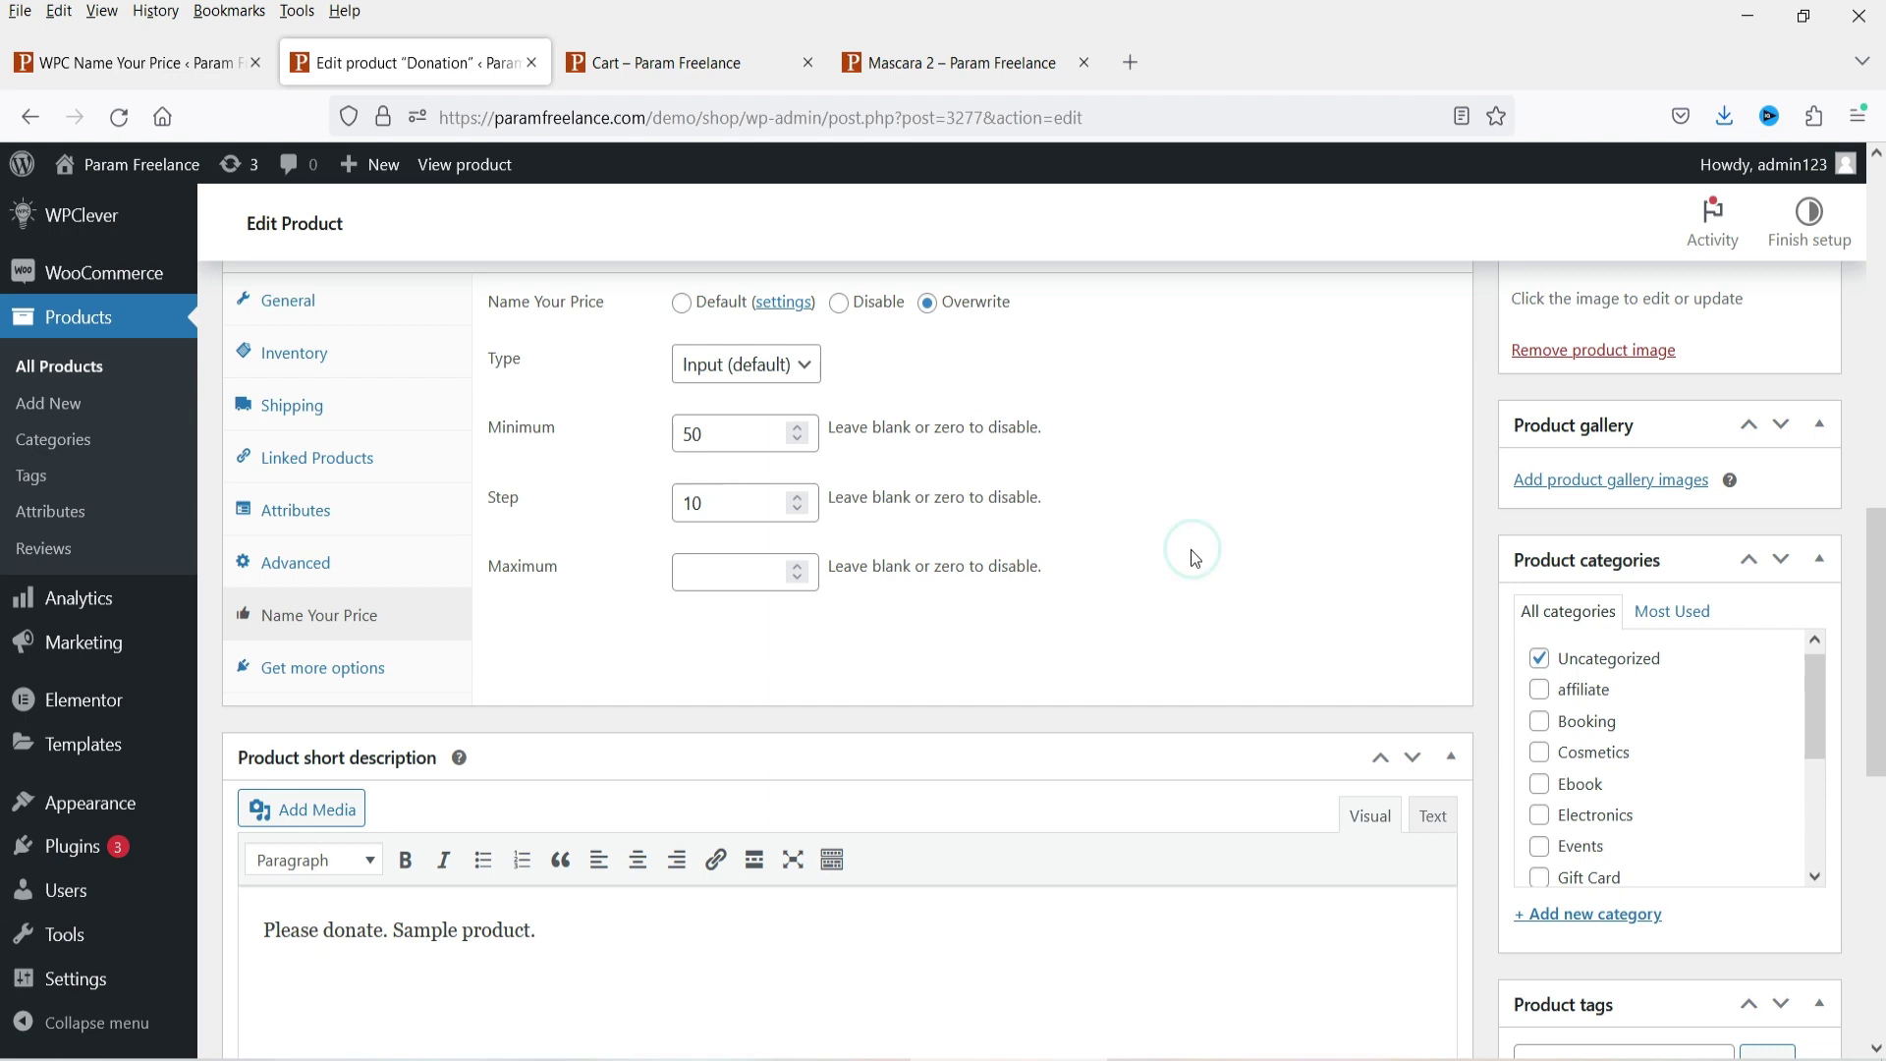
pyautogui.scroll(7, 1194, 556)
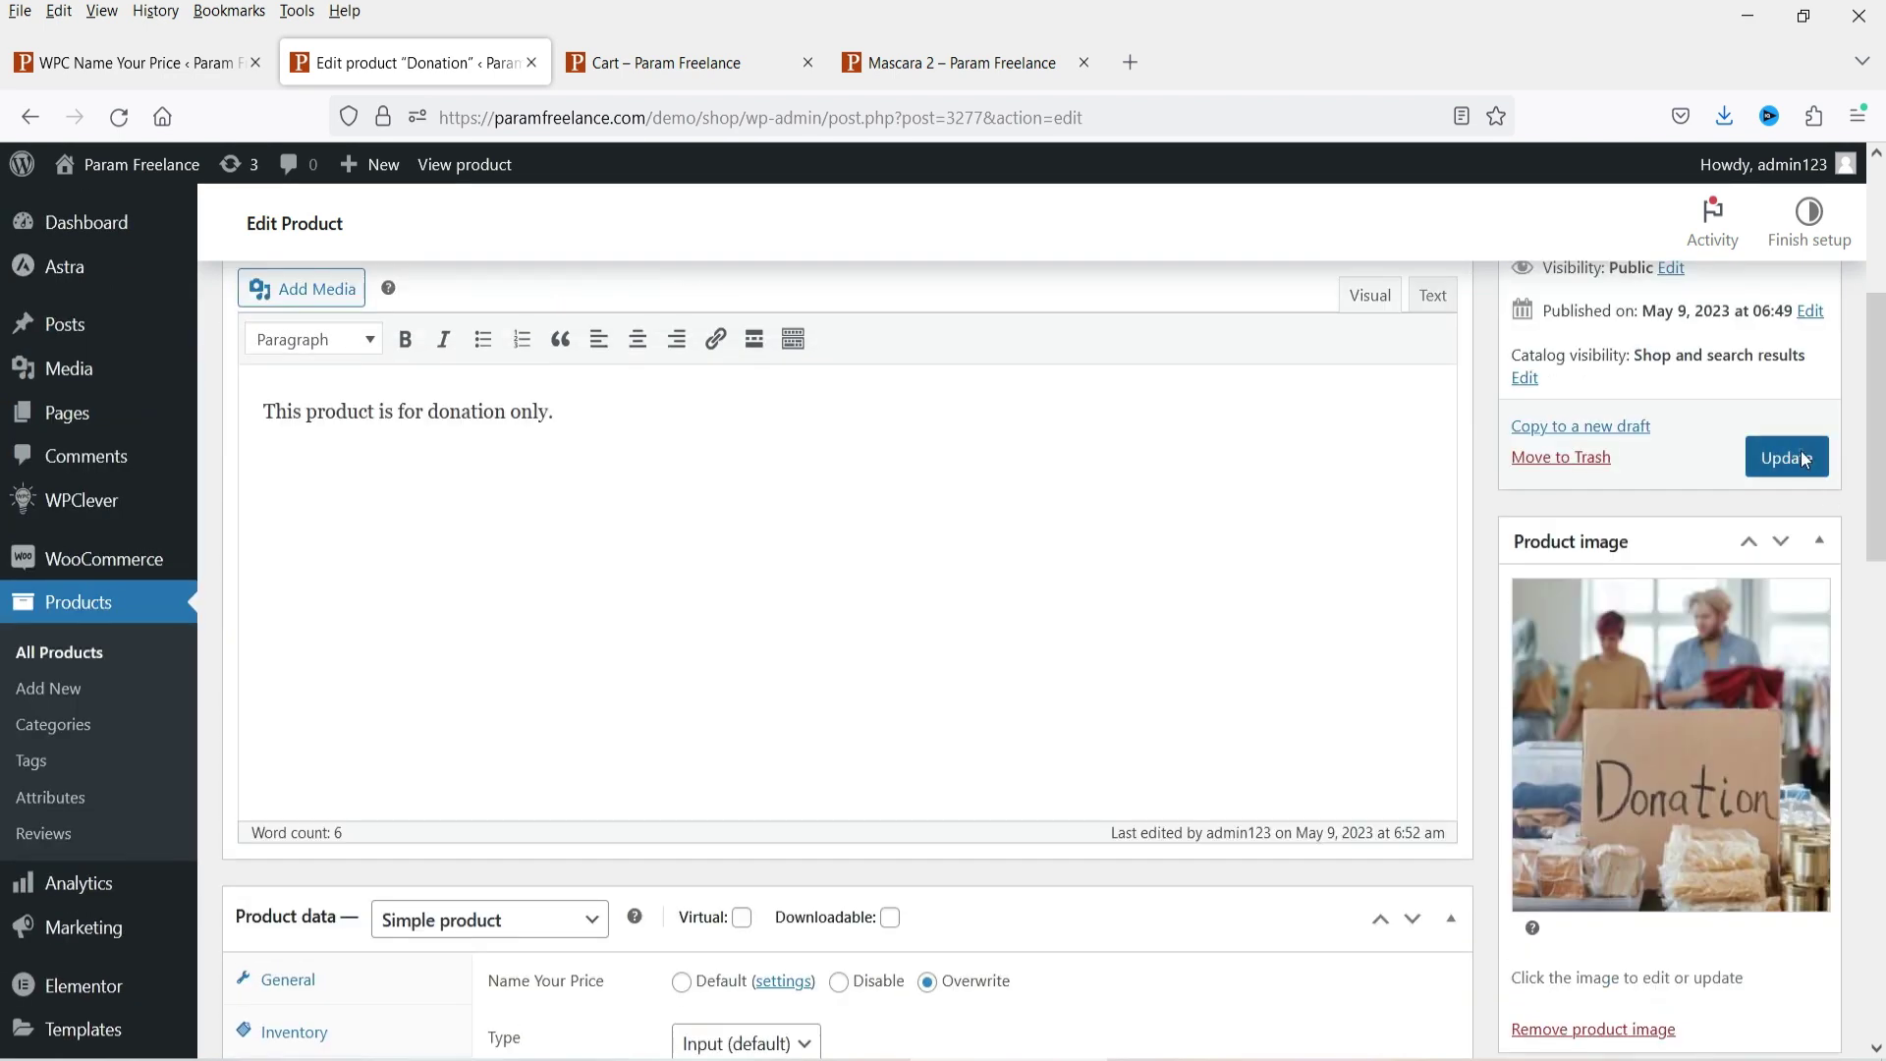
pyautogui.click(1804, 457)
# - Open the Donation product page in a new tab
pyautogui.rightClick(637, 579)
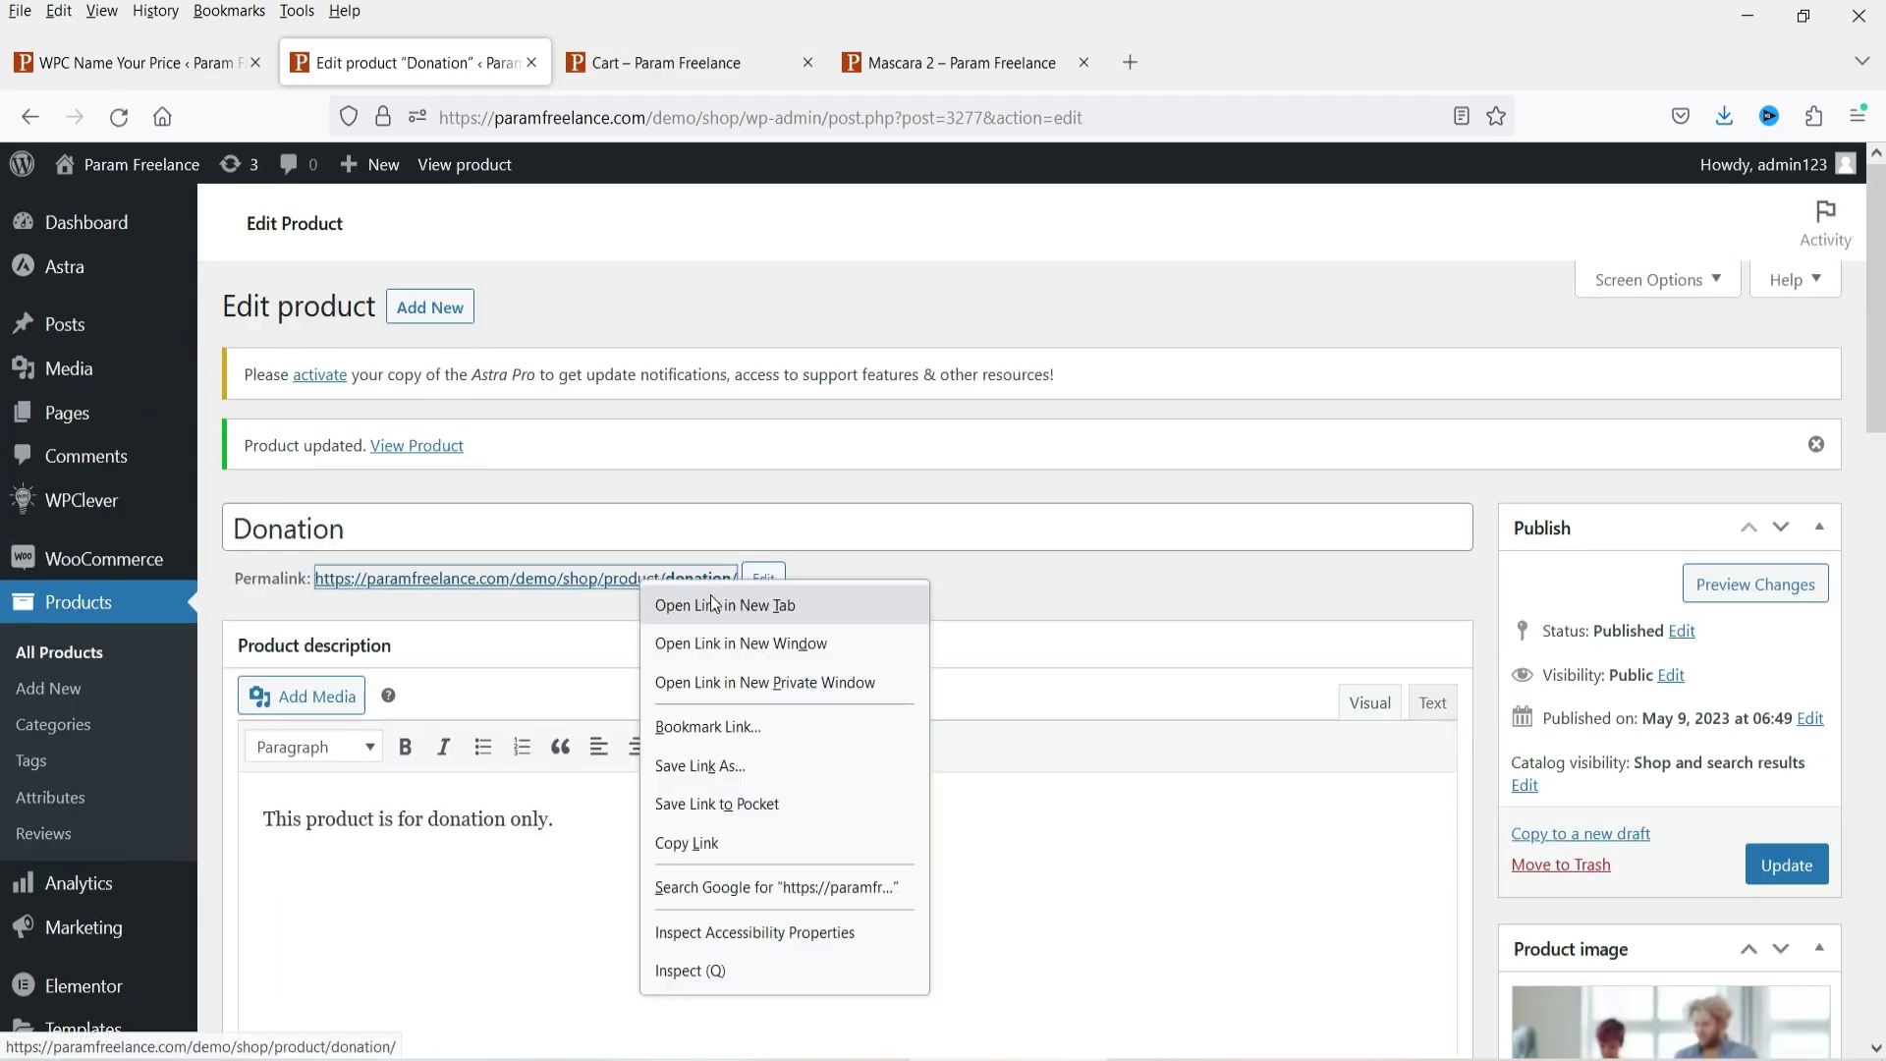
pyautogui.click(736, 602)
pyautogui.hotkey('ctrl', 'Tab')
pyautogui.scroll(-2, 1441, 590)
# - Raise the donation amount to 80 and add it to the cart
pyautogui.click(1233, 503)
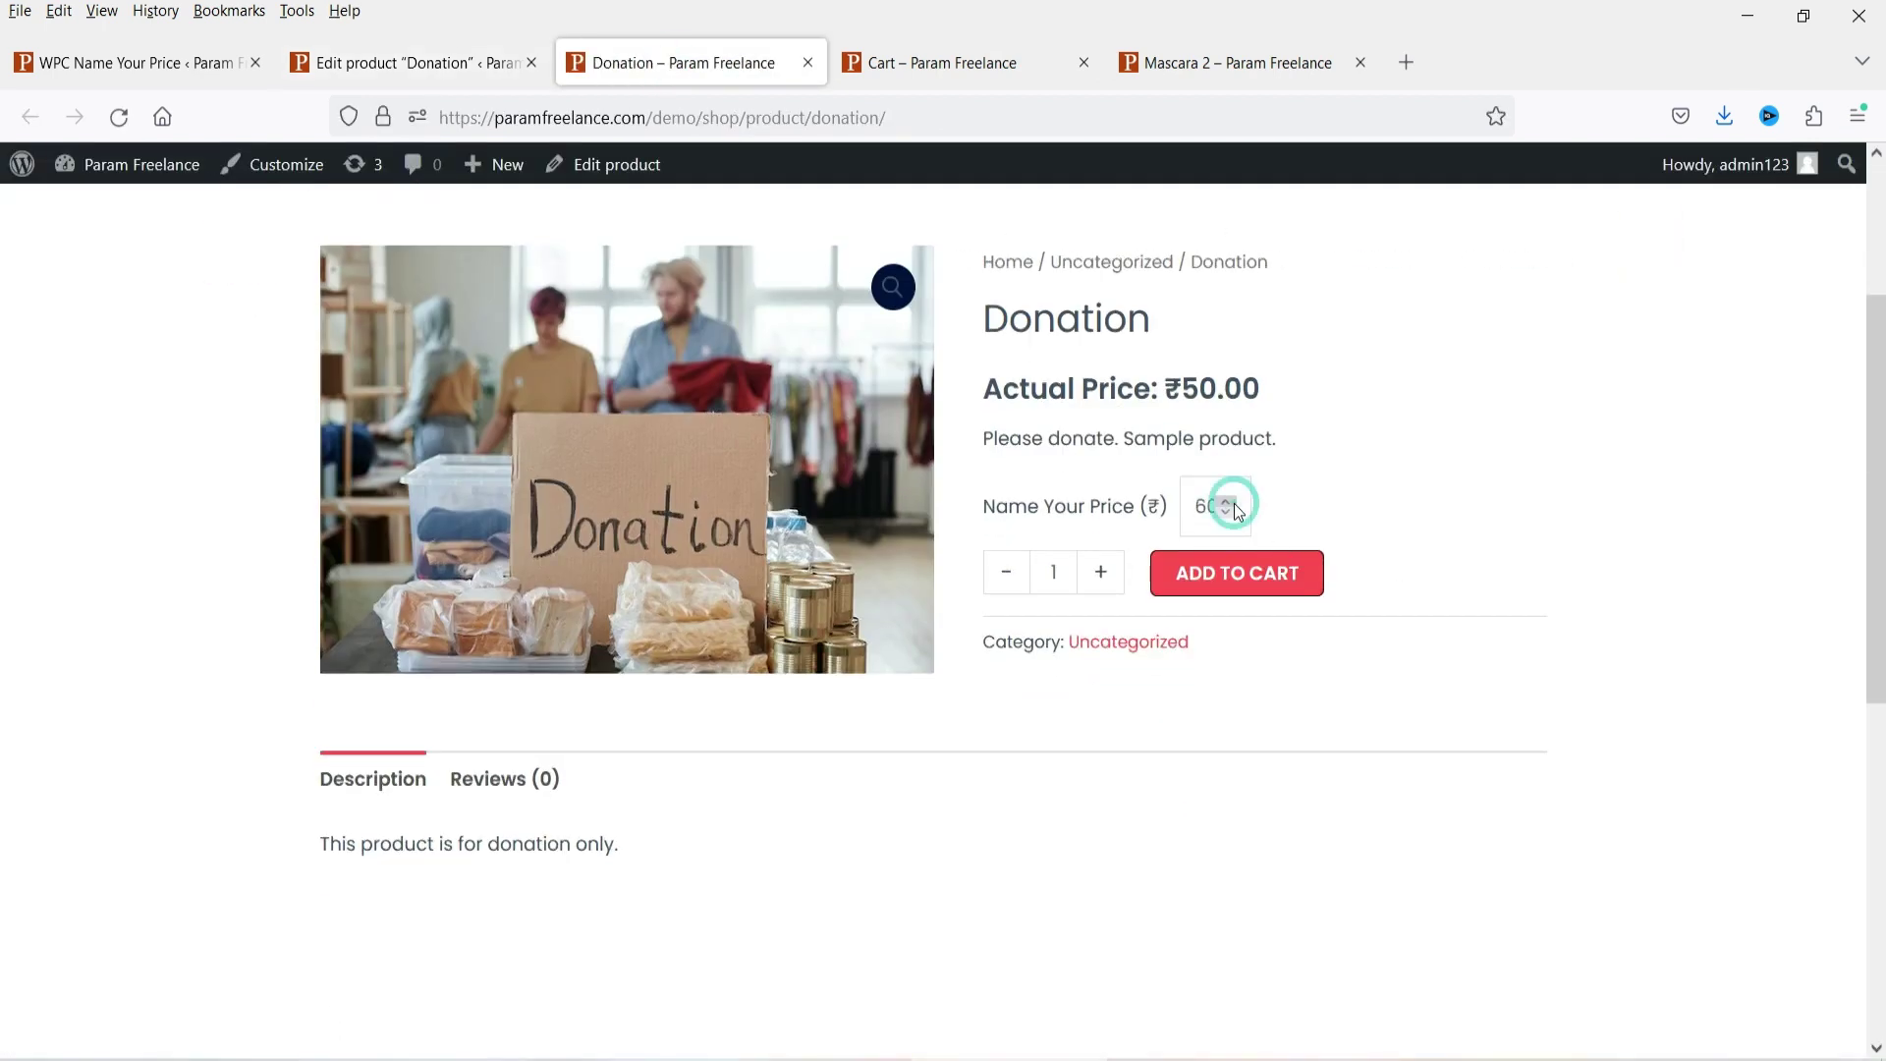
pyautogui.click(1226, 503)
pyautogui.click(1226, 503)
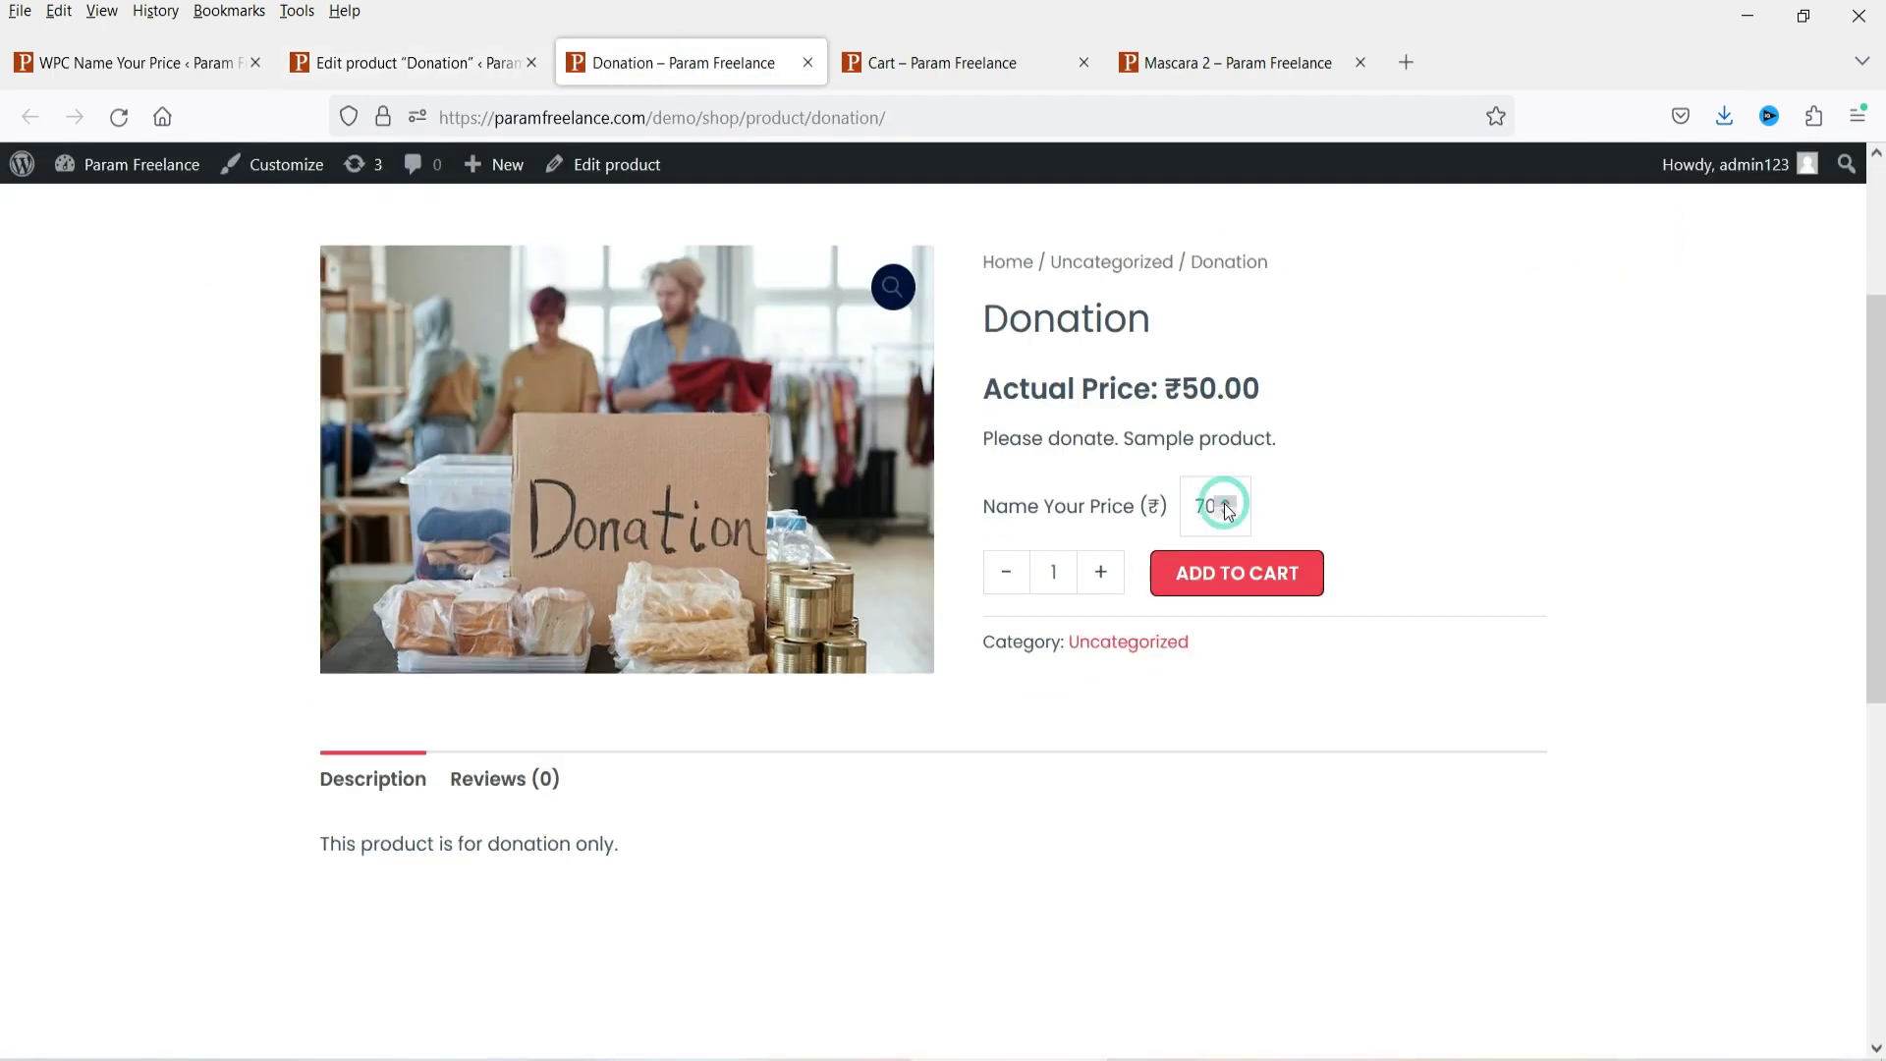
pyautogui.doubleClick(1213, 521)
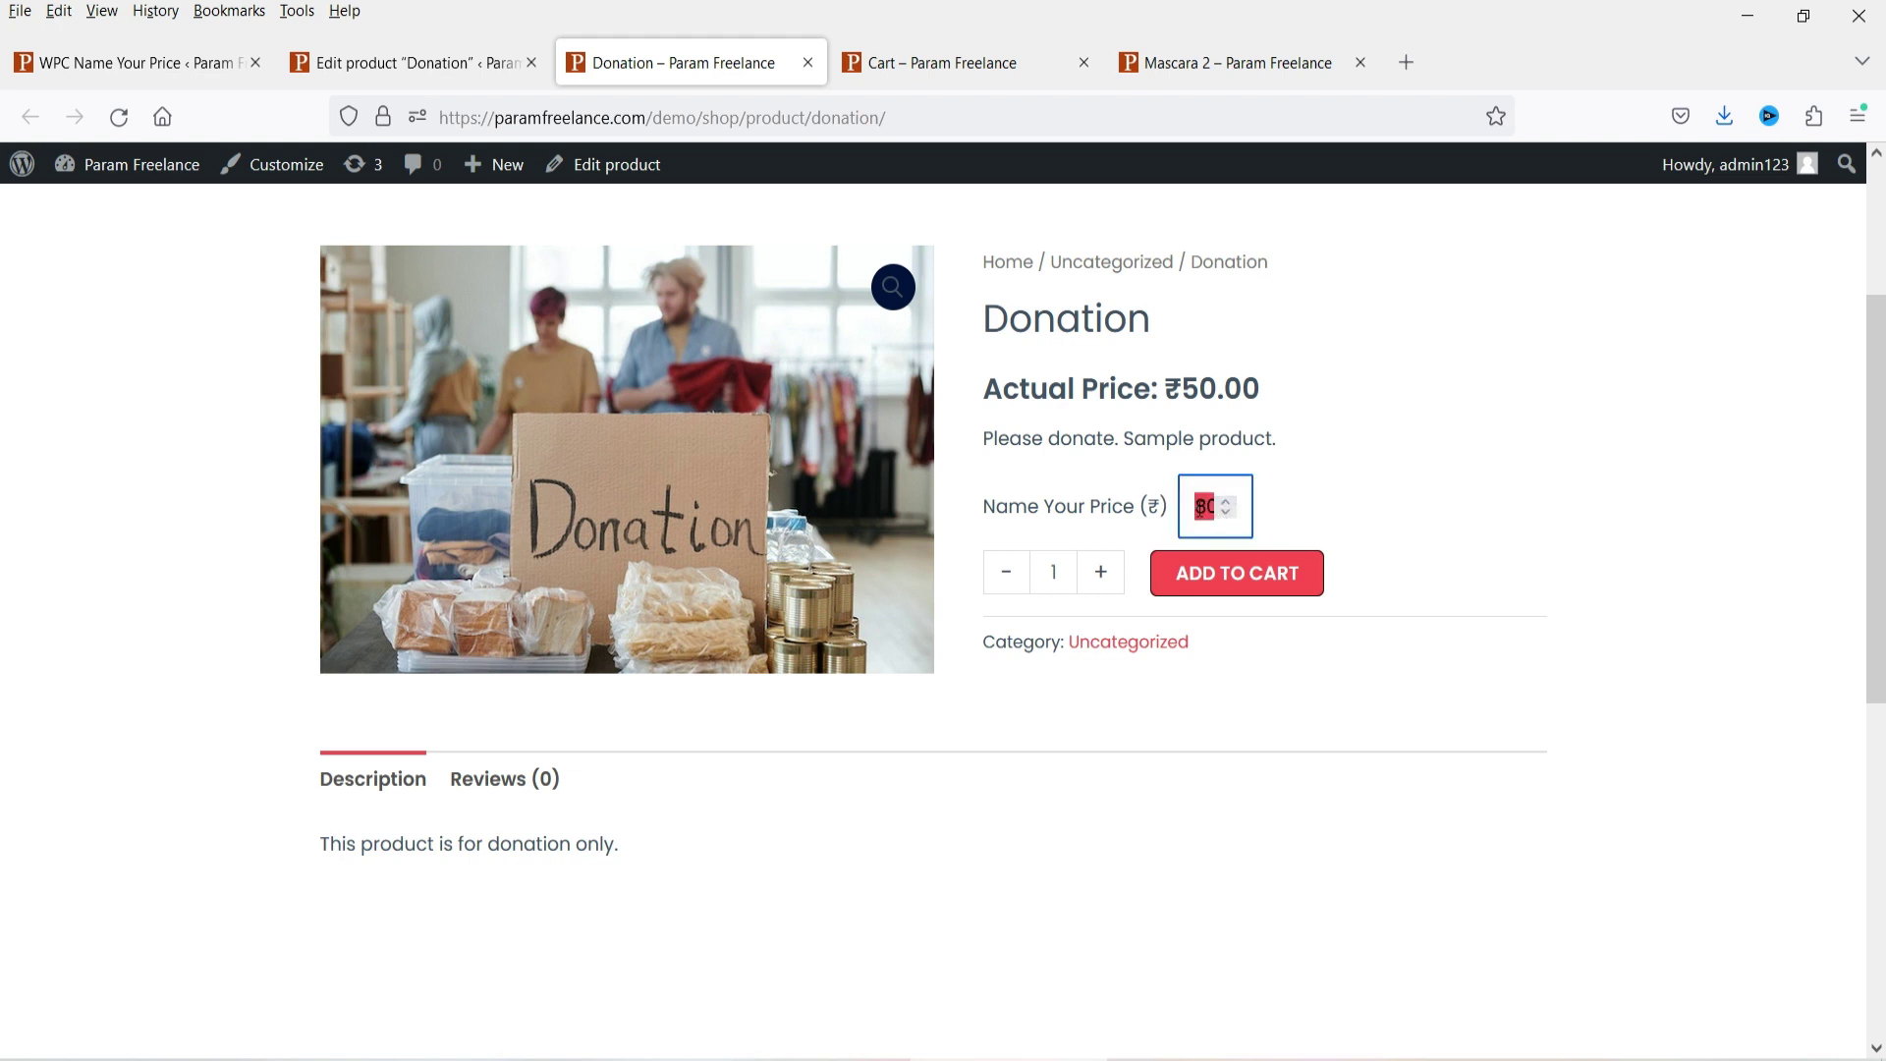
pyautogui.write('8')
pyautogui.press('BackSpace')
pyautogui.write('30')
pyautogui.click(1243, 573)
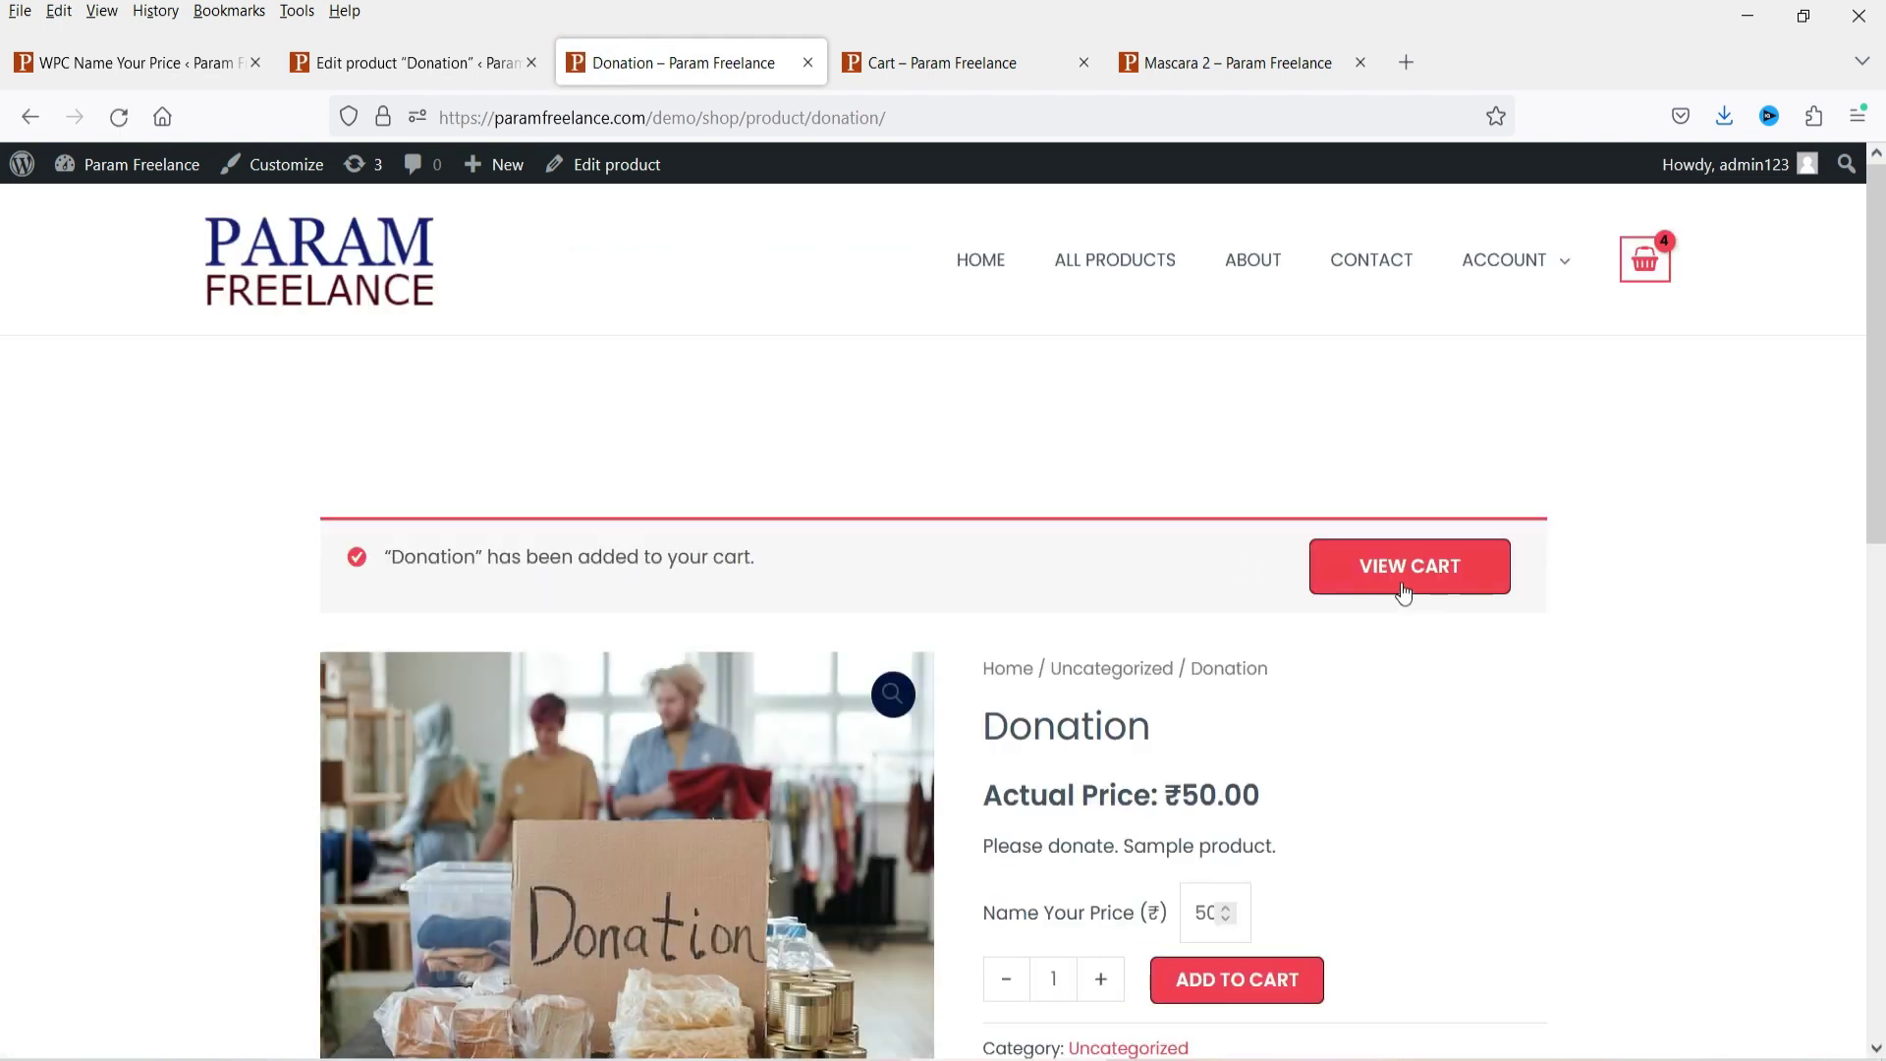
# - Confirm the cart's ₹80.00 Donation and ₹908.00 subtotal, then go to WPC Name Your Price settings
pyautogui.click(1407, 579)
pyautogui.scroll(-3, 1454, 717)
pyautogui.doubleClick(1450, 723)
pyautogui.click(1455, 734)
pyautogui.doubleClick(1446, 732)
pyautogui.click(1440, 724)
pyautogui.doubleClick(1459, 726)
pyautogui.click(1473, 741)
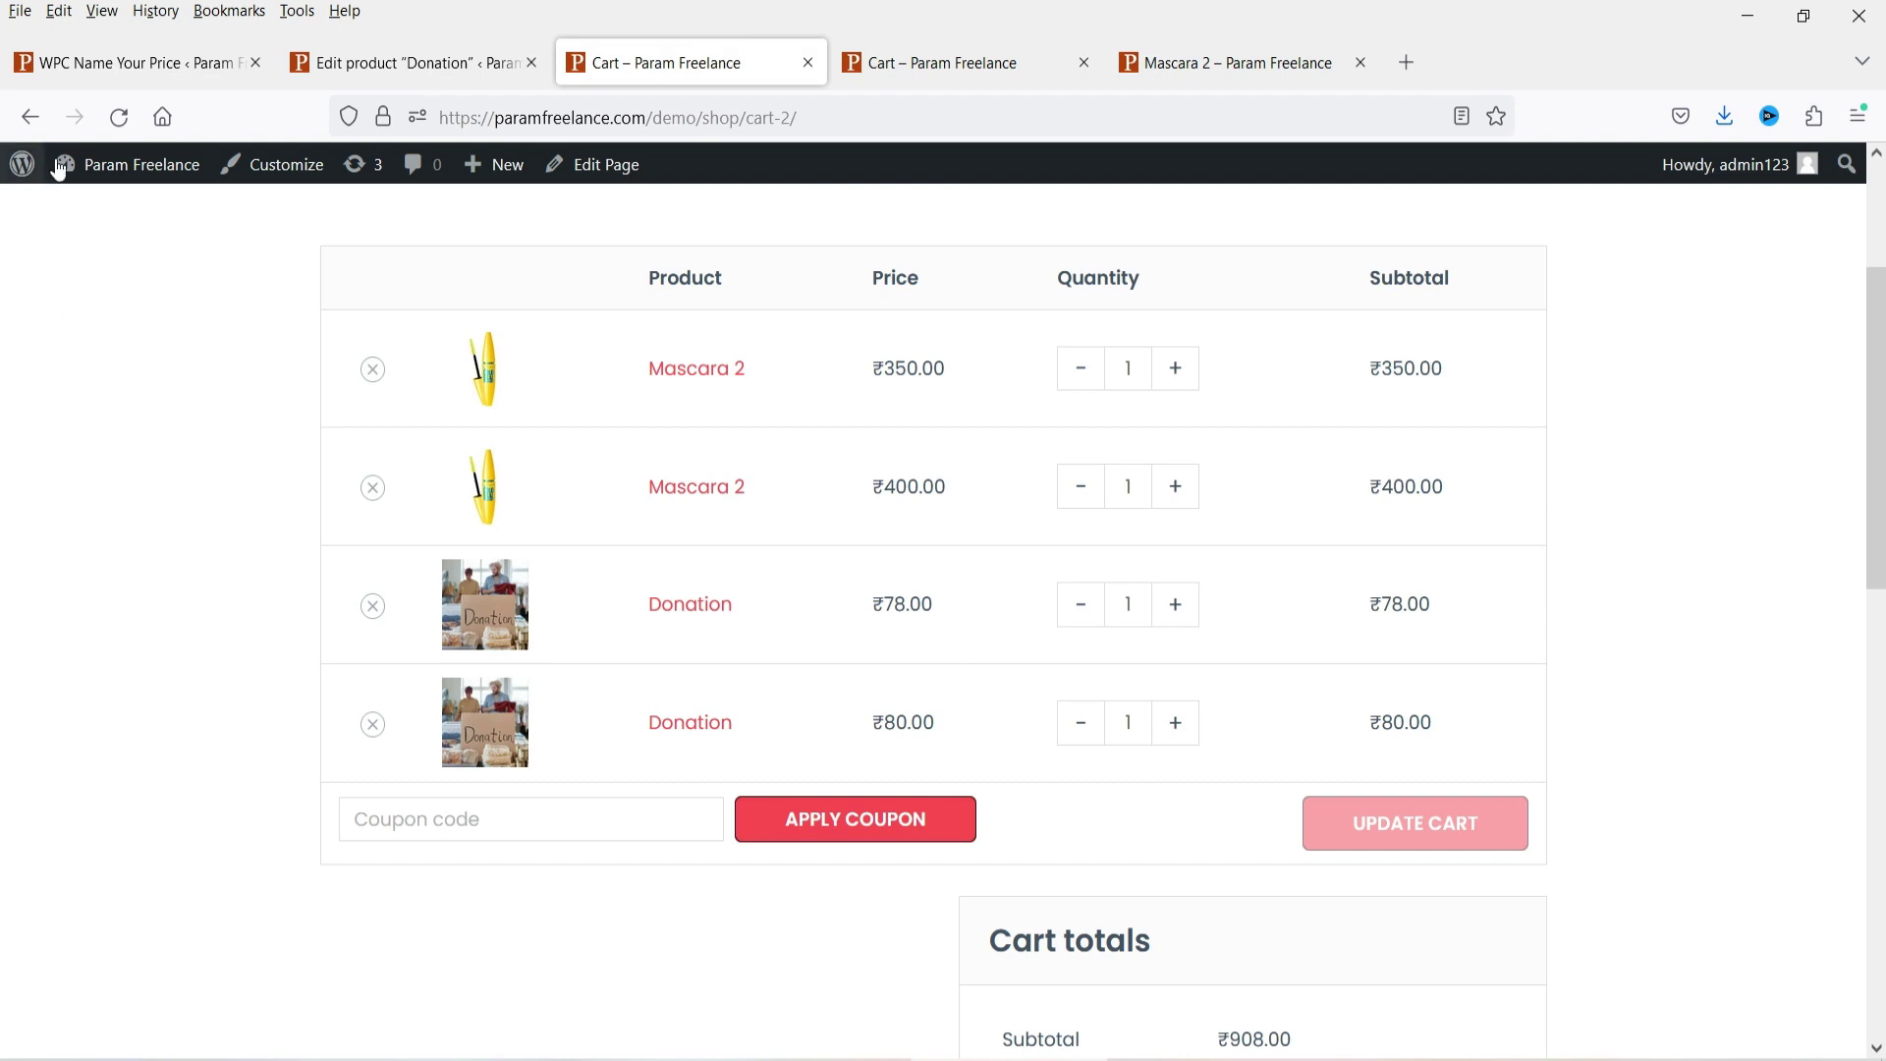
pyautogui.click(92, 64)
pyautogui.scroll(-4, 1047, 594)
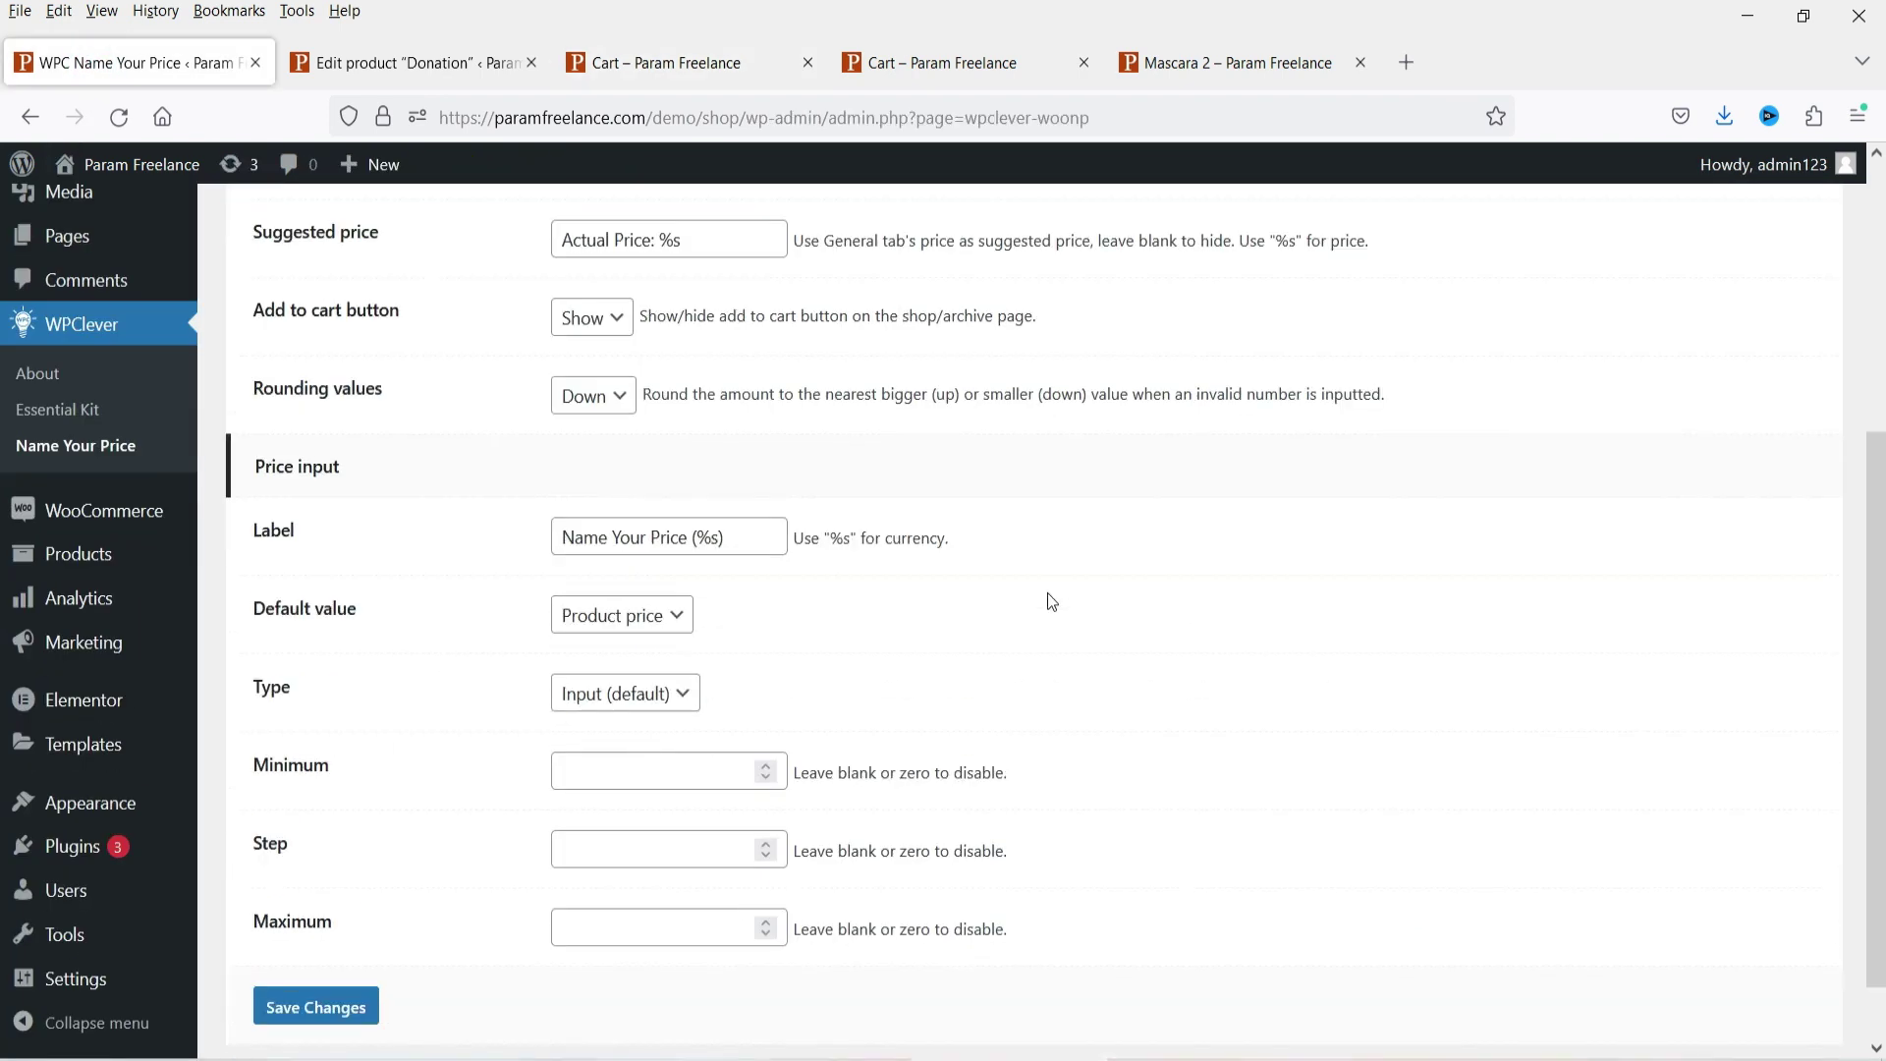
# - Review the Down/Up rounding choices, keep Down, and return to the Donation editor
pyautogui.moveTo(671, 394); pyautogui.dragTo(1061, 397)
pyautogui.click(629, 402)
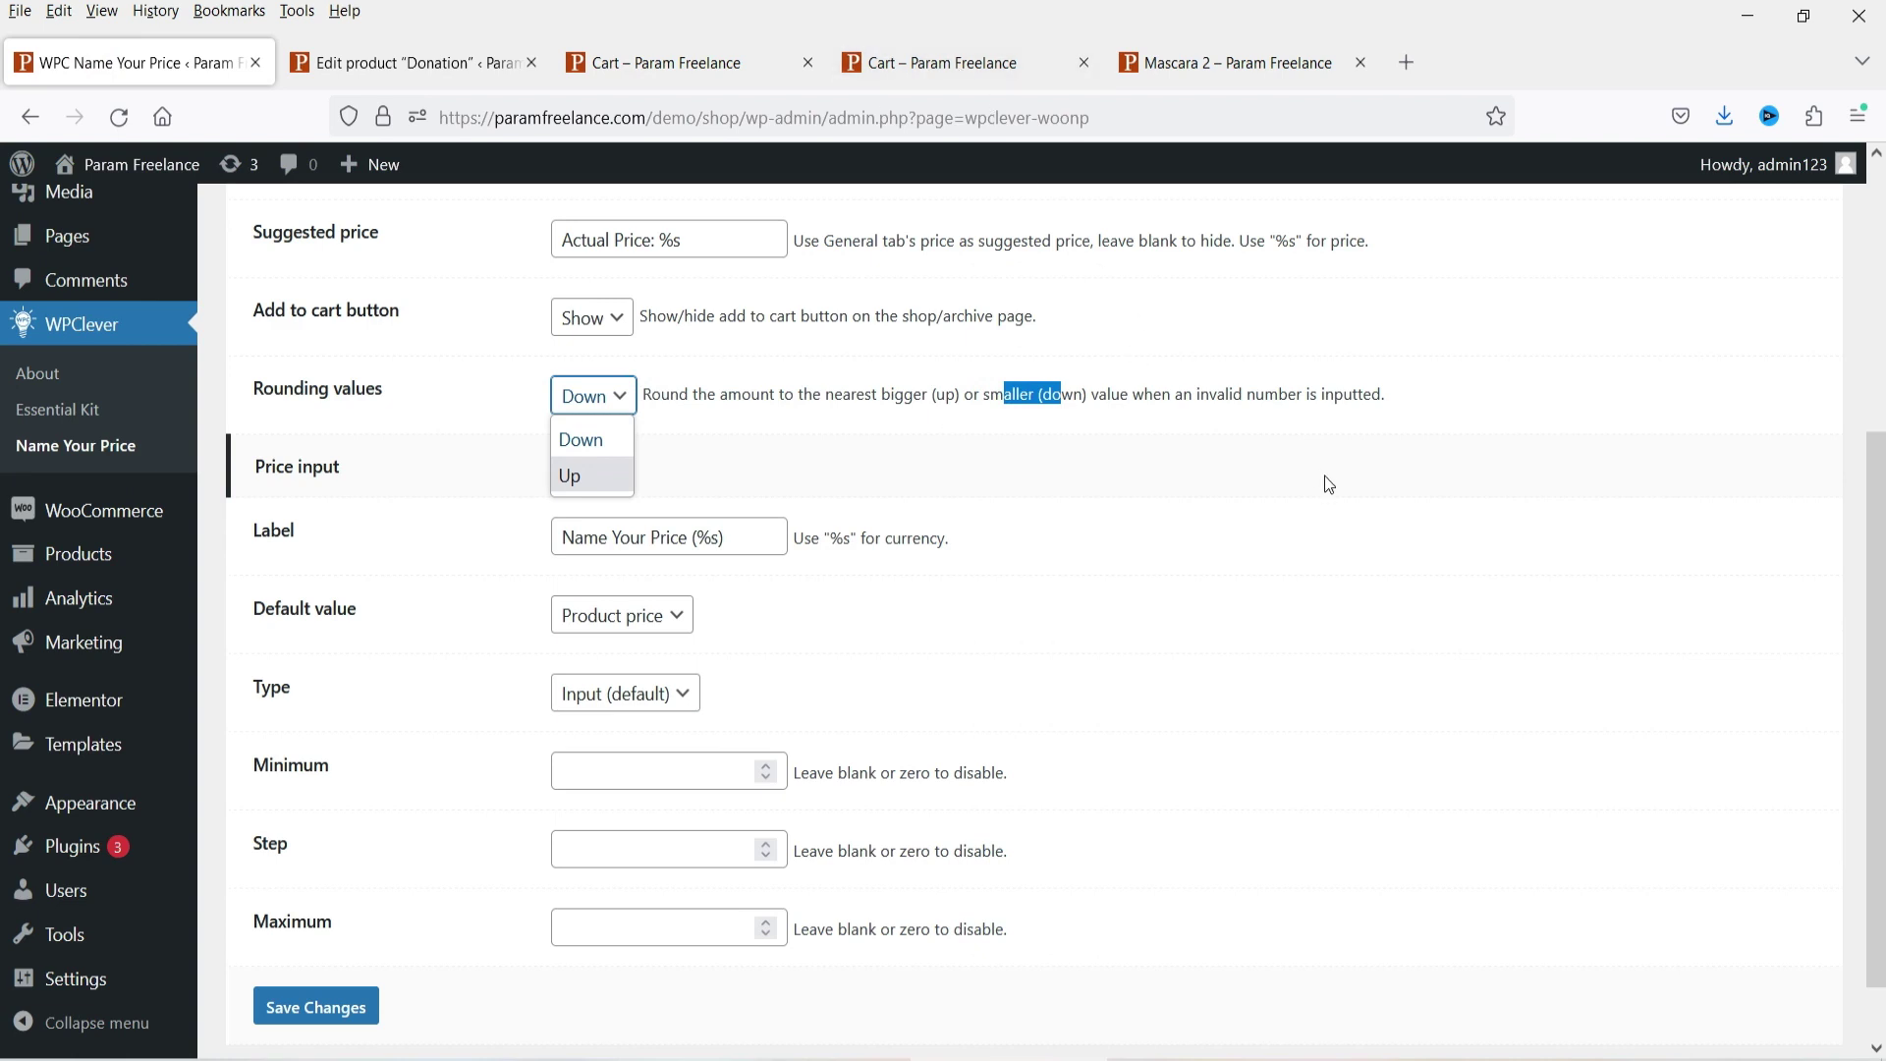
pyautogui.hotkey('ctrl', 'Tab')
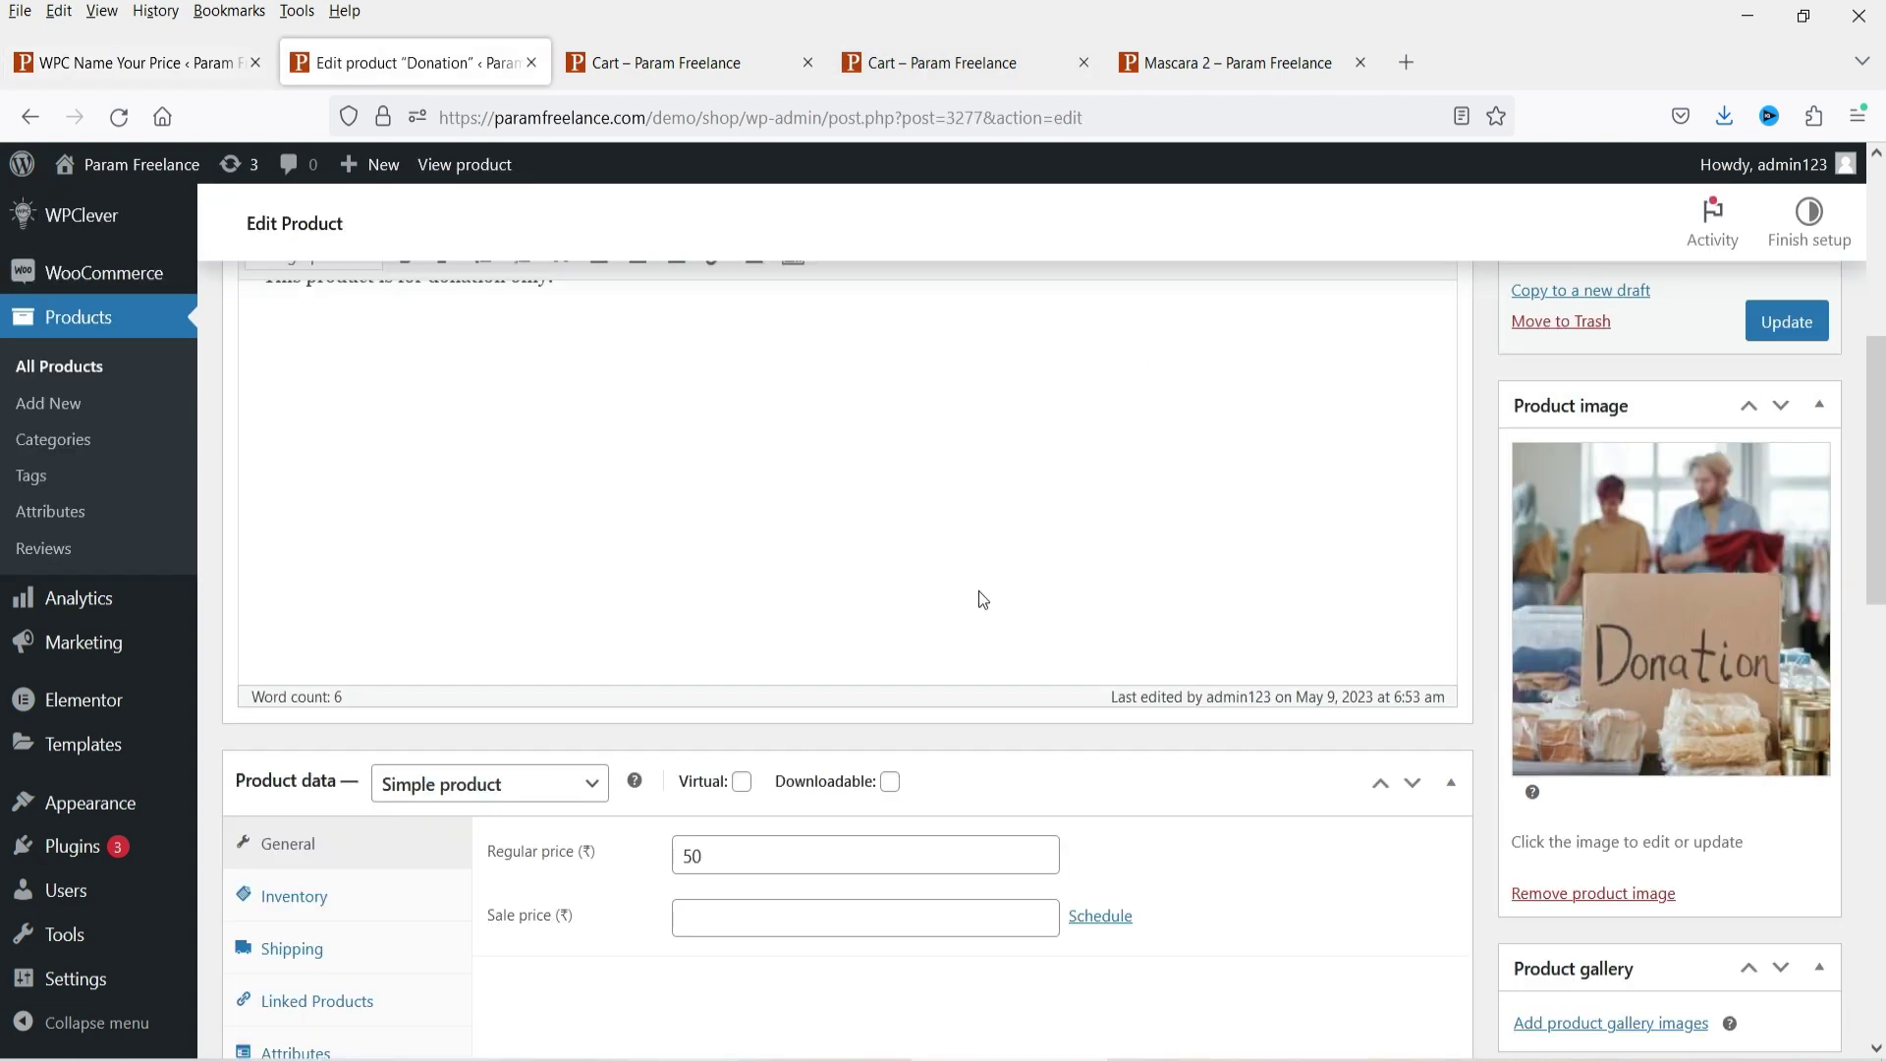
# - Mark the Donation as Virtual, update it, and open its product page in a new tab
pyautogui.click(741, 782)
pyautogui.click(1811, 339)
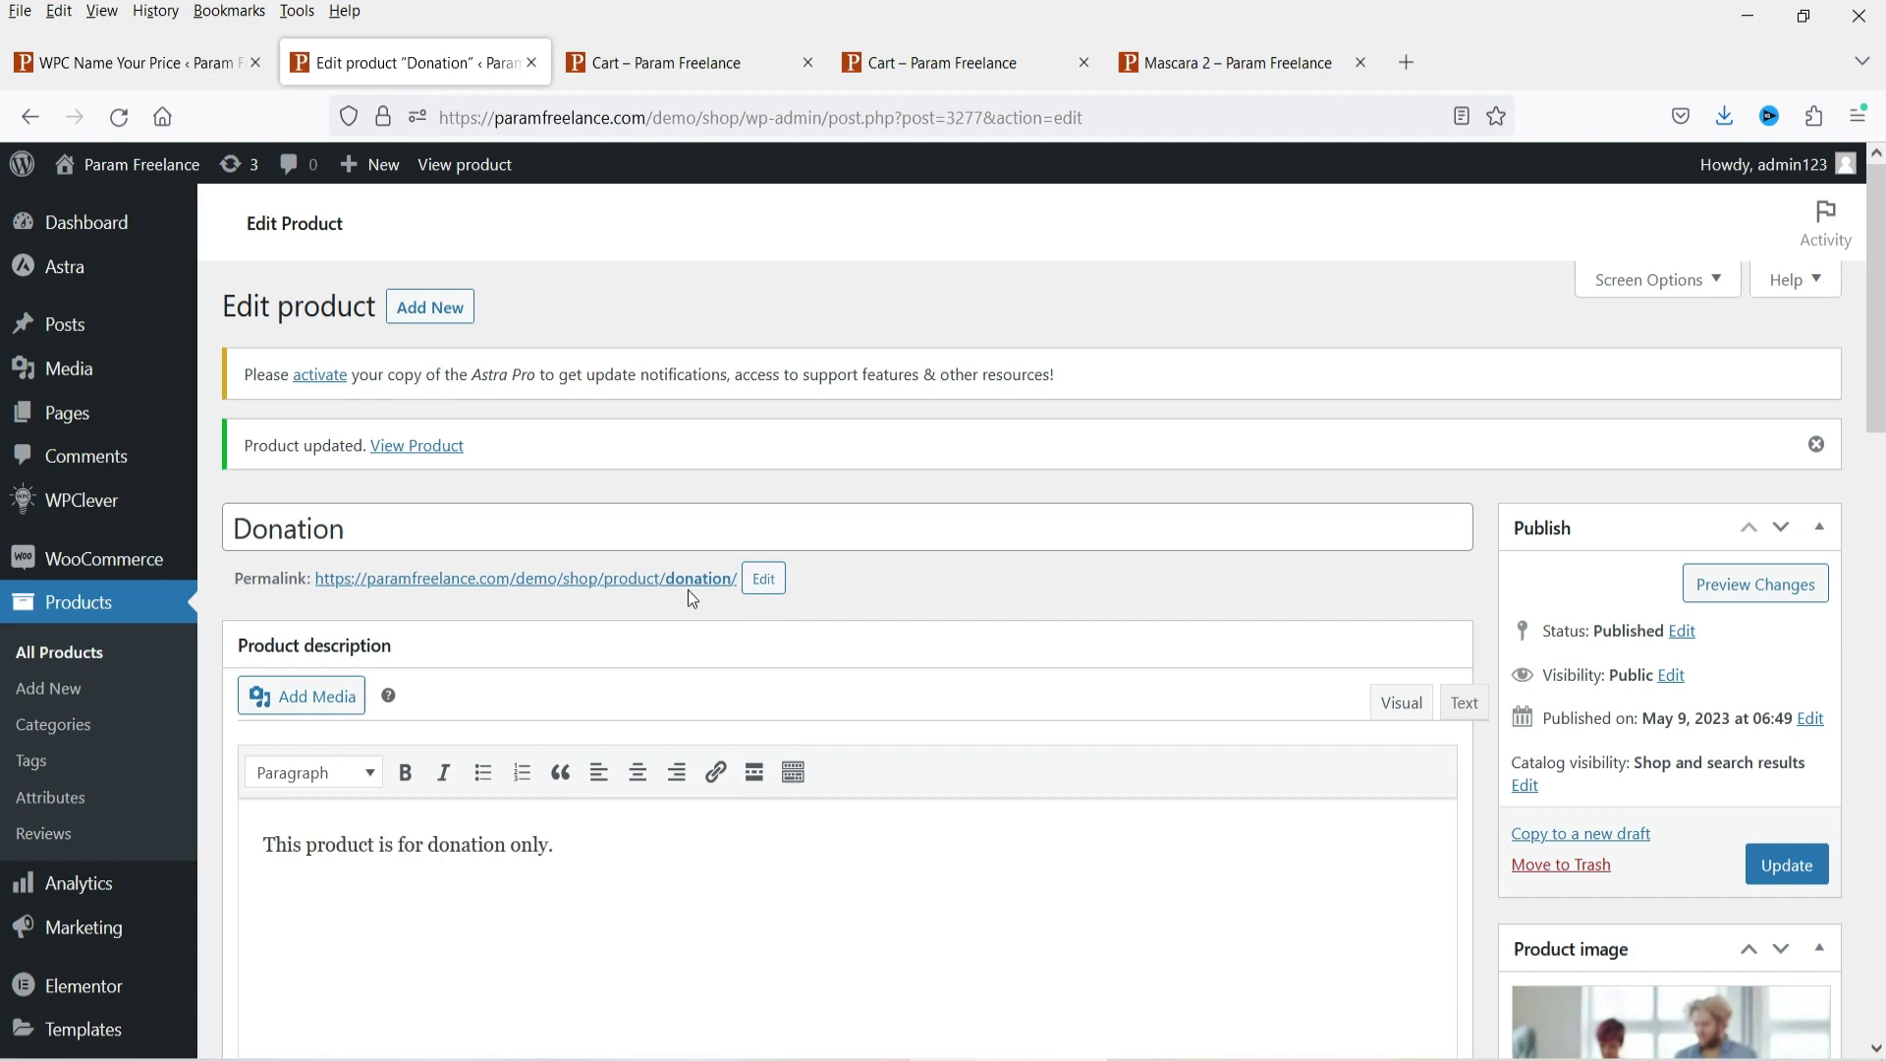
pyautogui.rightClick(689, 586)
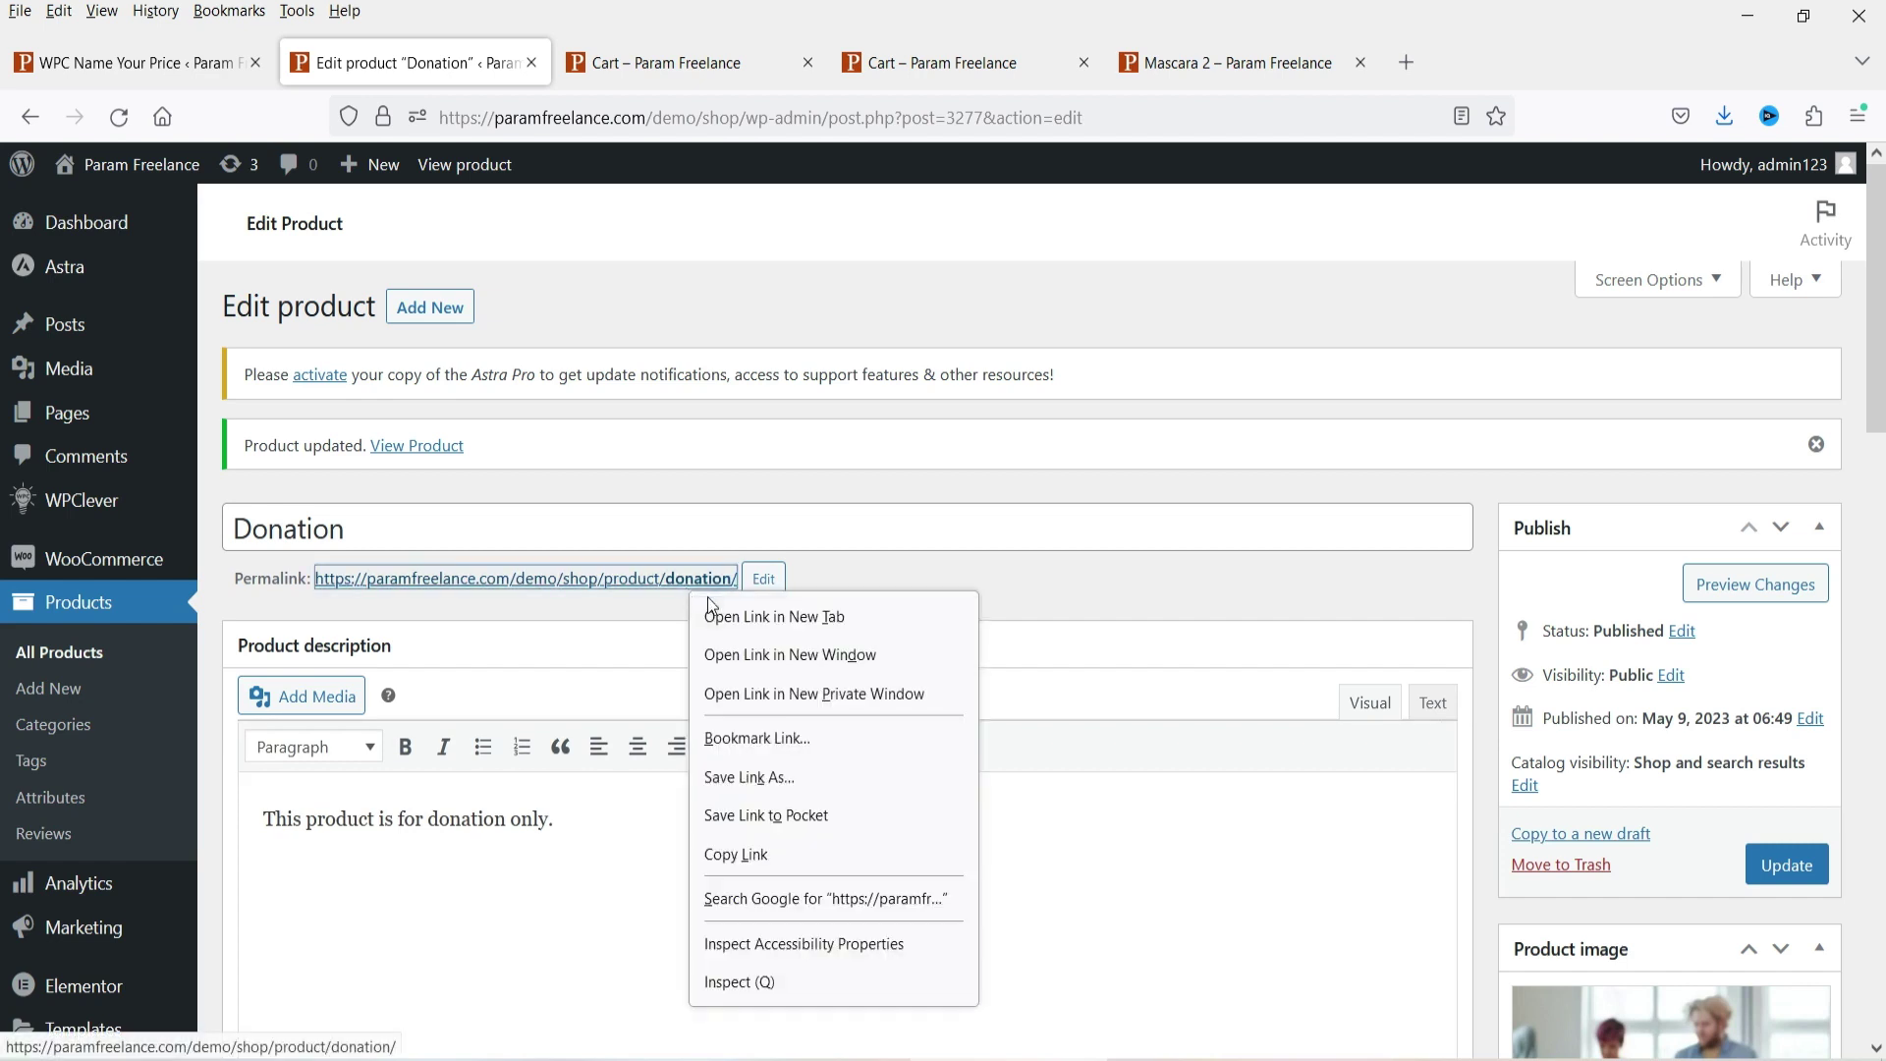
pyautogui.click(711, 611)
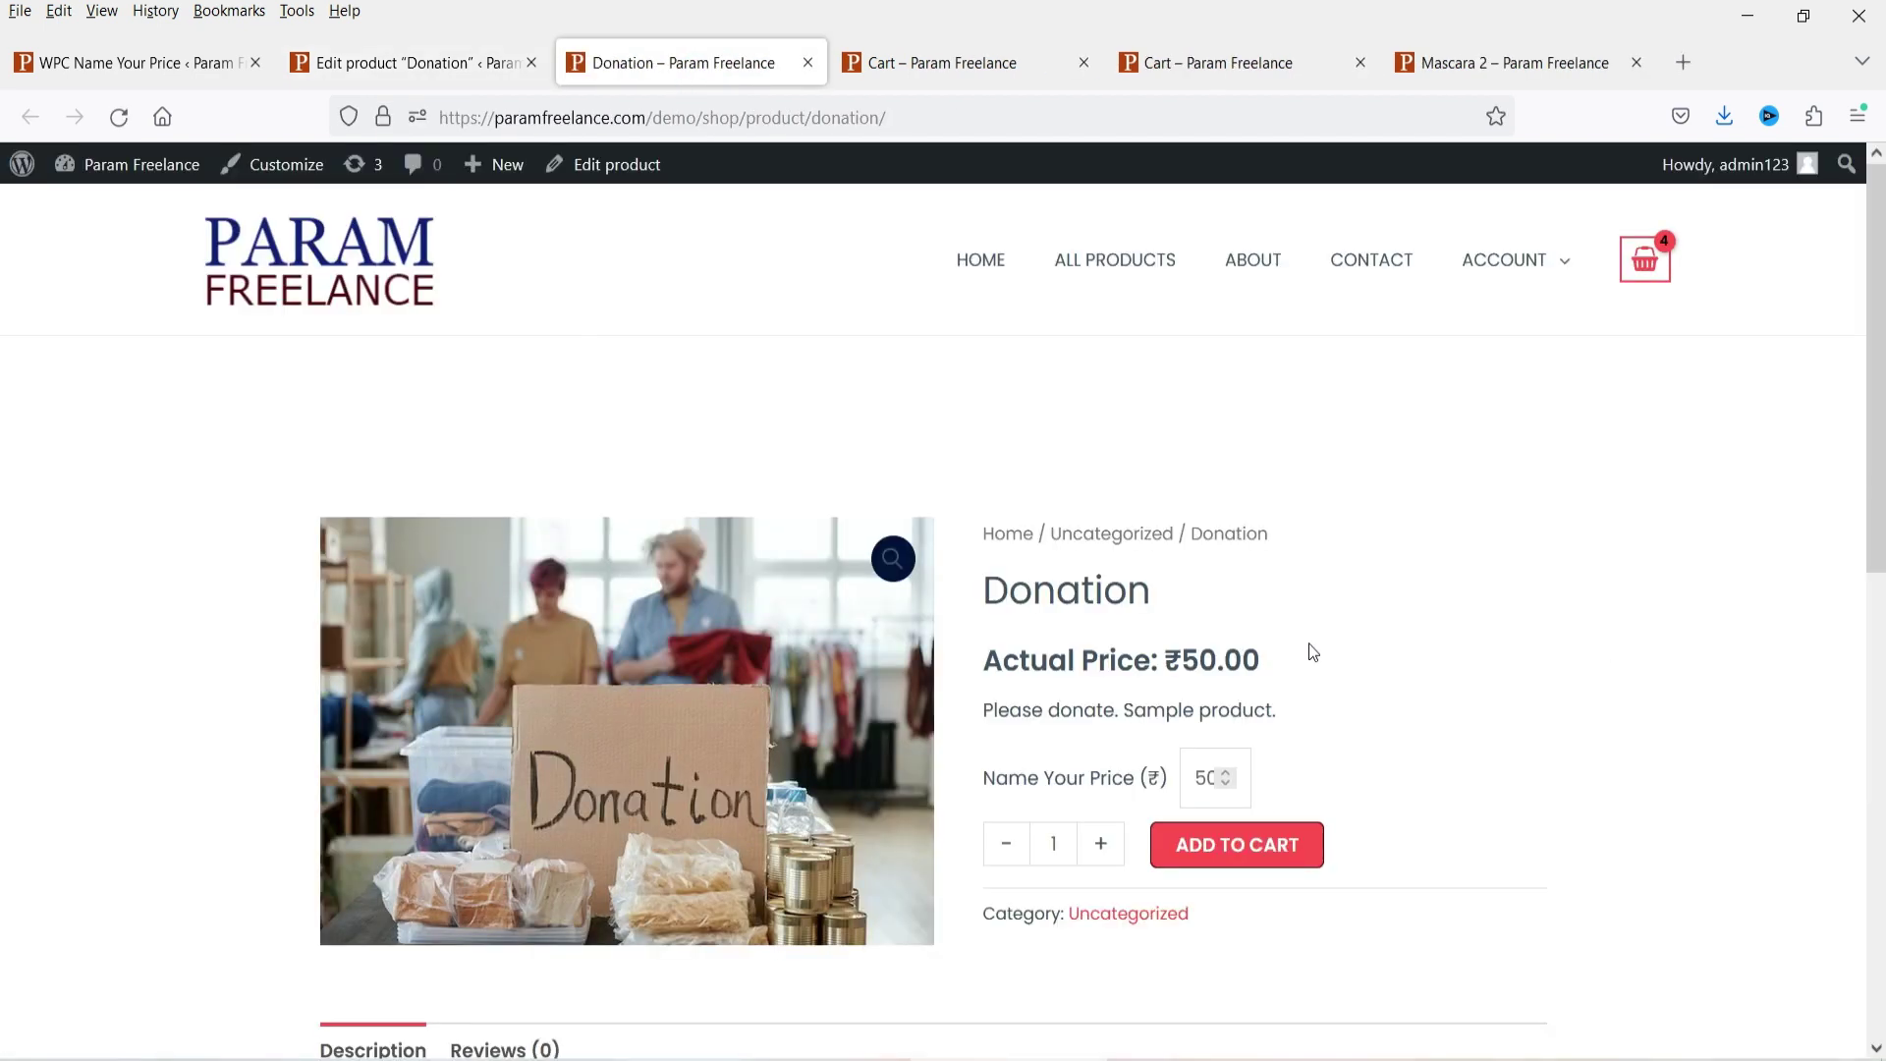